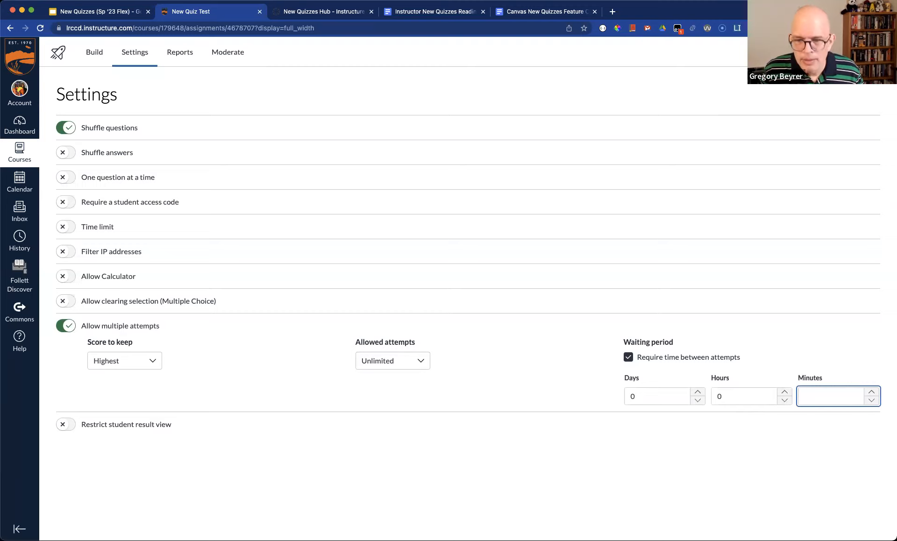
Set the waiting period between attempts to 1 hour and enable Restrict student result view.
click(782, 393)
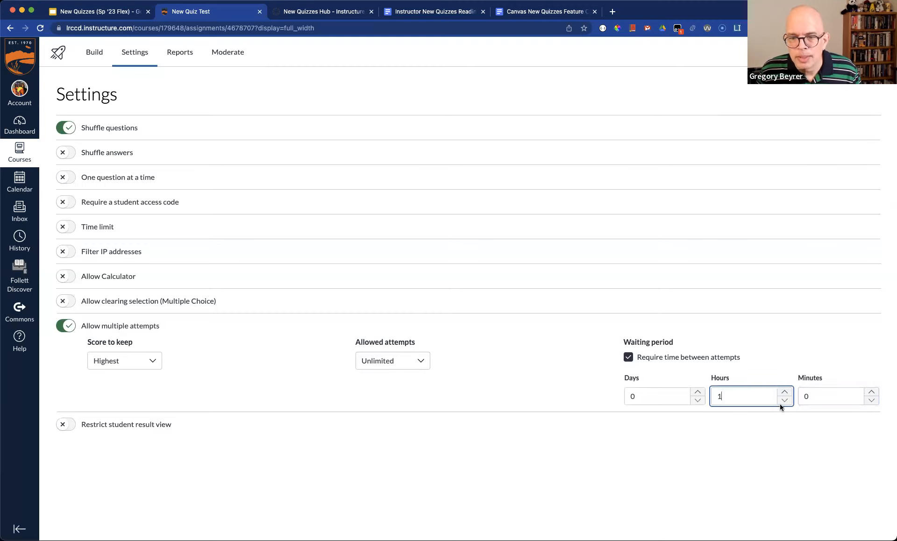
key(Tab)
key(space)
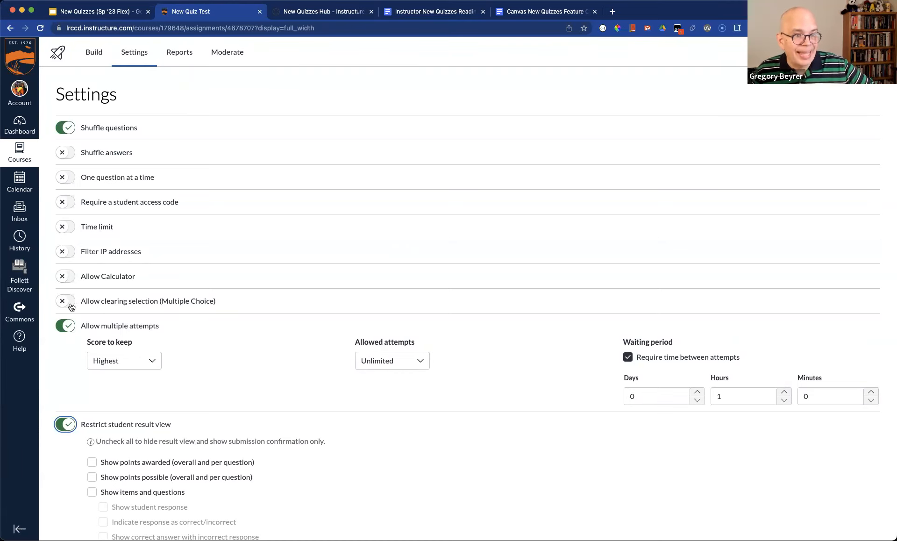
Enable Allow clearing selection (Multiple Choice) in the quiz settings.
click(66, 301)
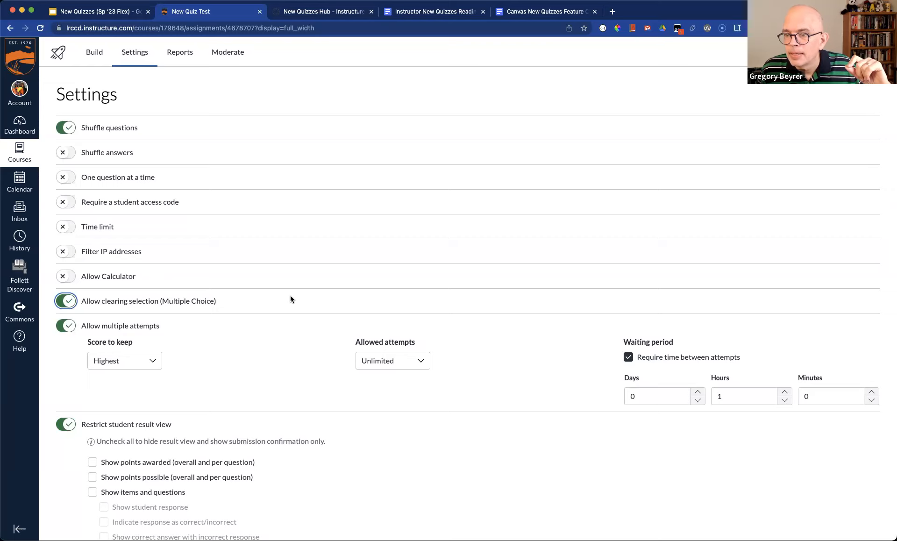
scroll(290, 299, down, 2)
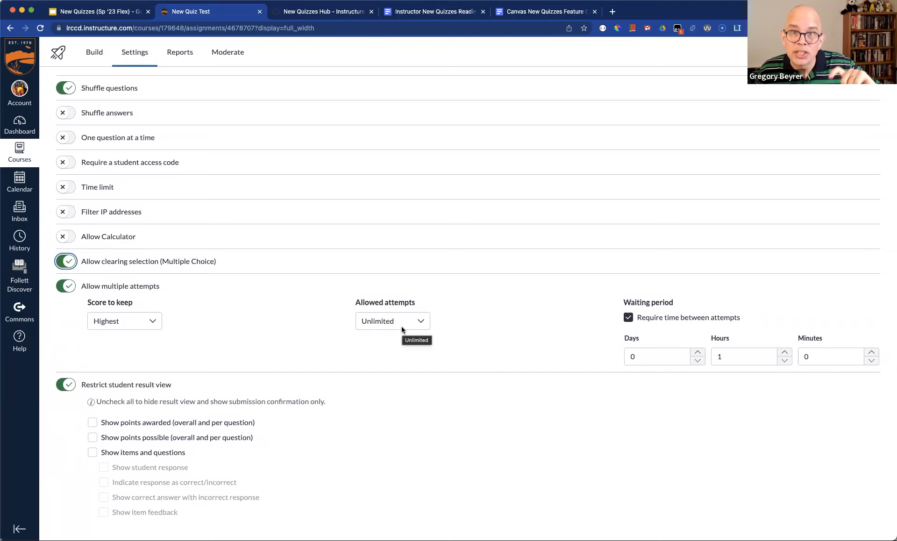
scroll(374, 309, up, 2)
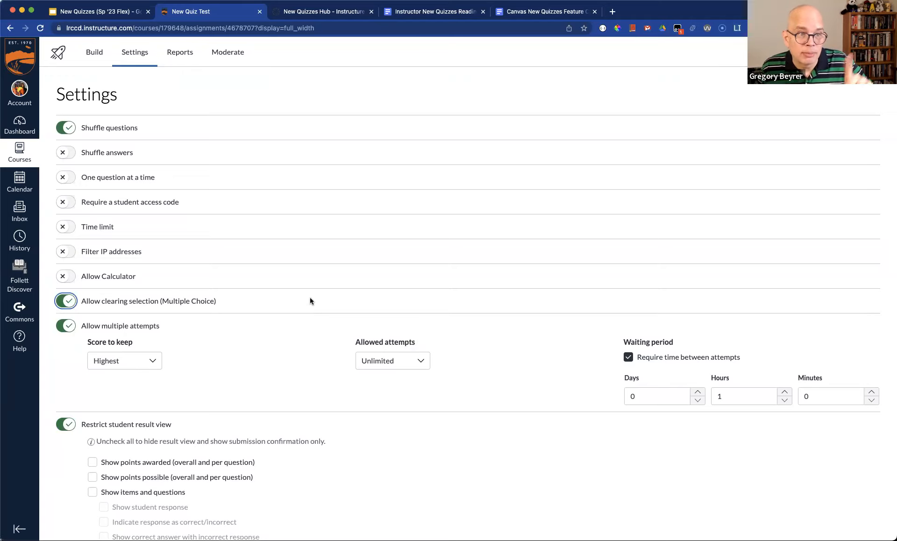
Examine the first student's accommodation settings on the Moderate page, trying Give additional time as the time adjustment without saving.
click(228, 53)
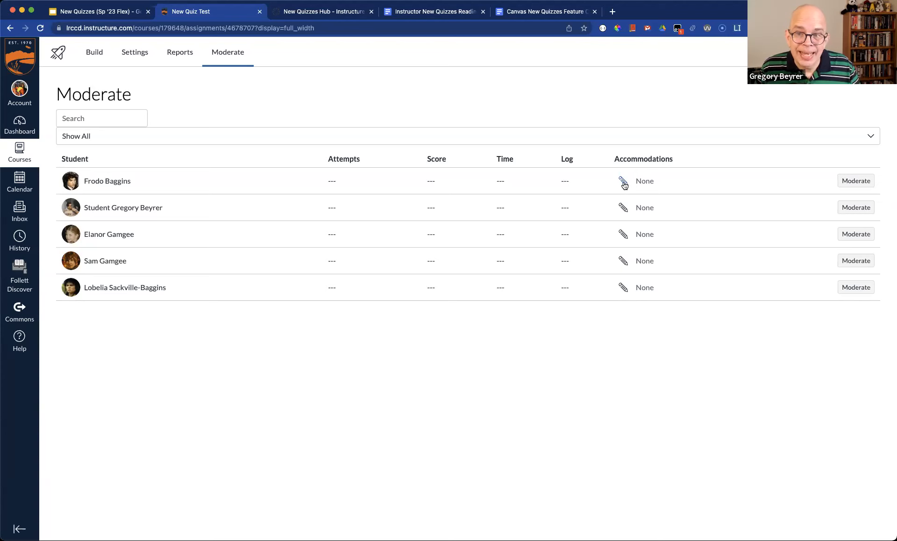
click(624, 184)
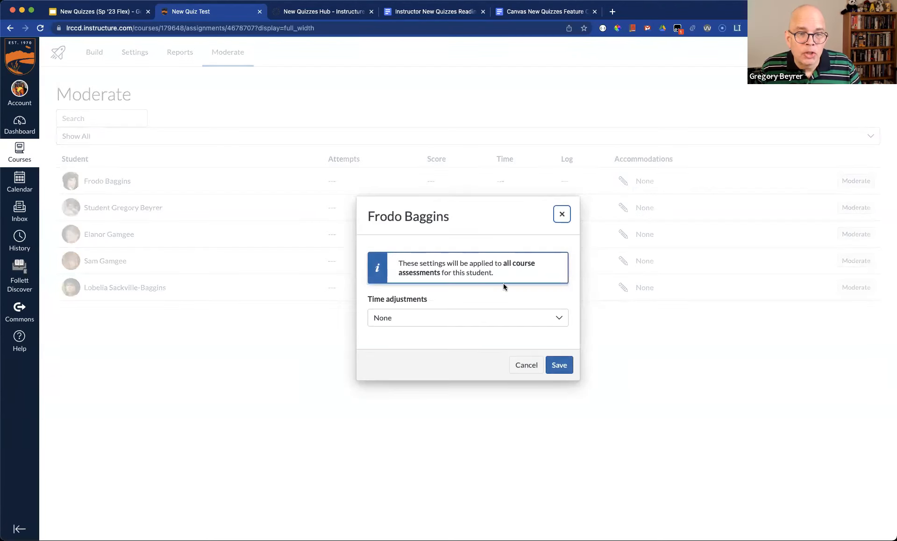
click(520, 317)
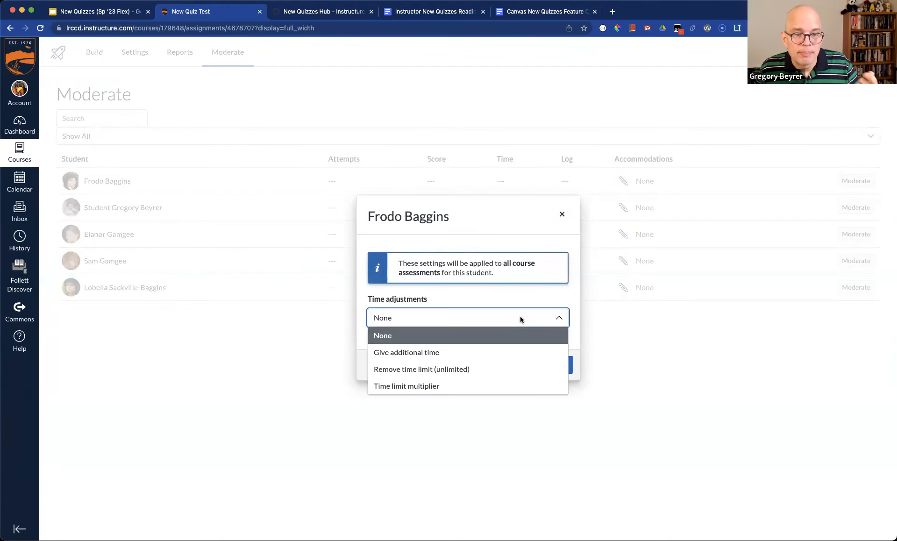
click(476, 357)
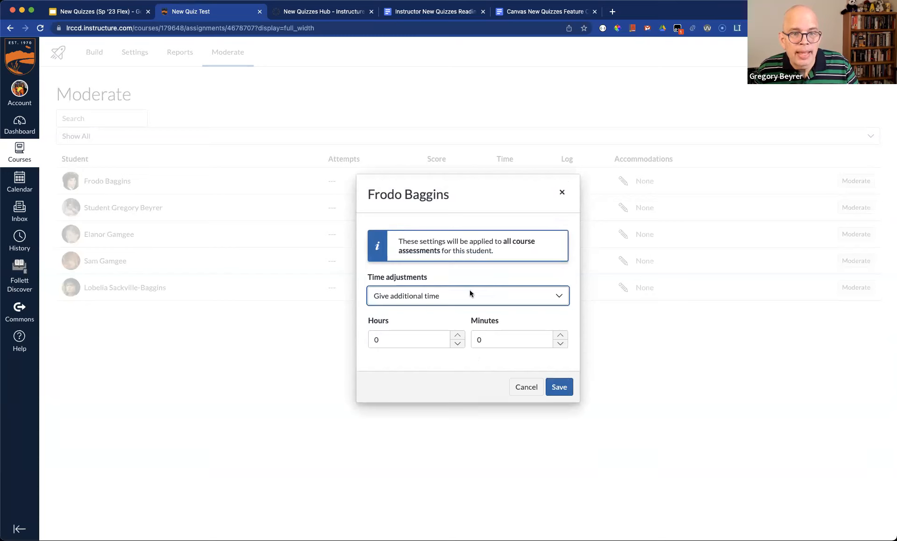
drag(504, 241, 432, 255)
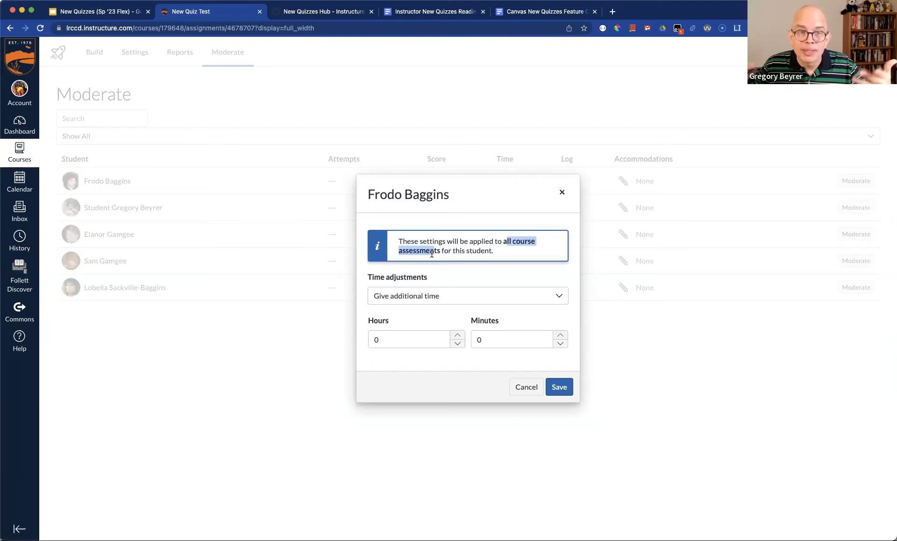
click(533, 387)
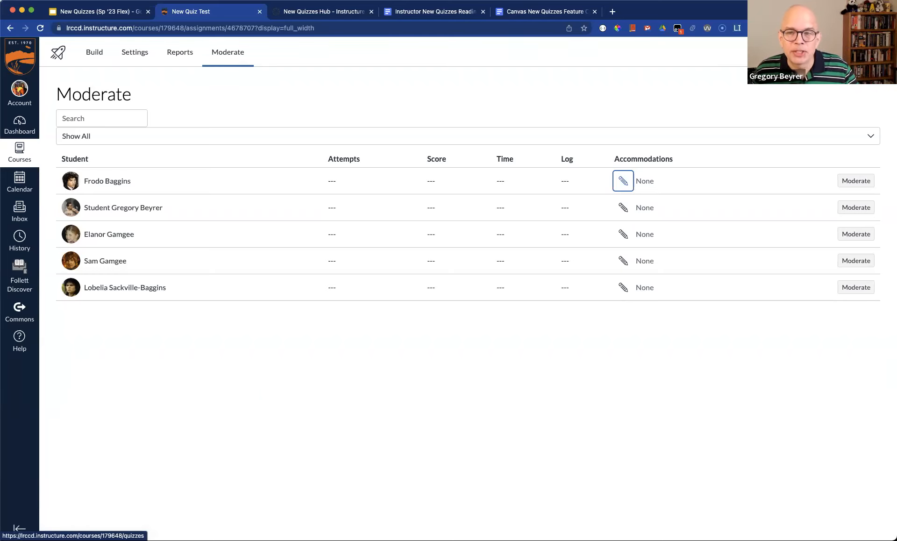
Return to the course's quiz list and duplicate New Quiz Test.
click(866, 52)
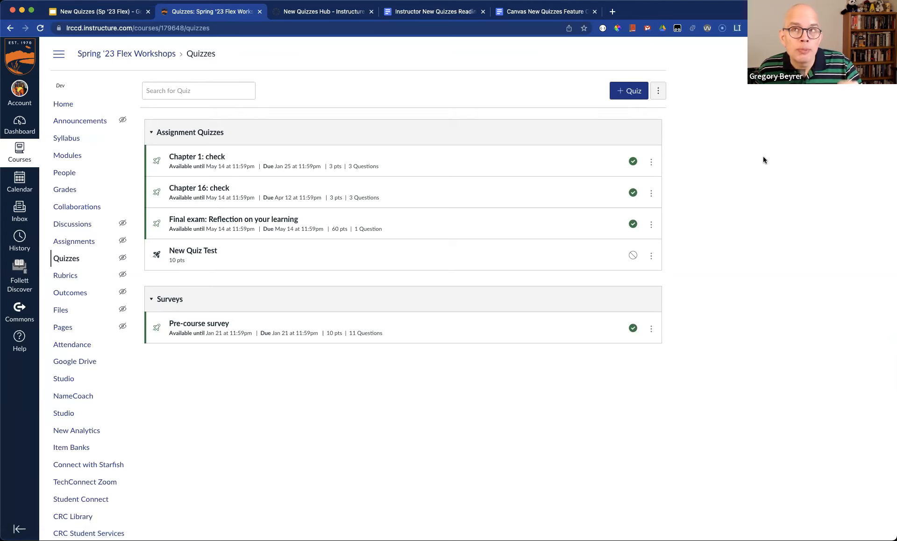
click(651, 255)
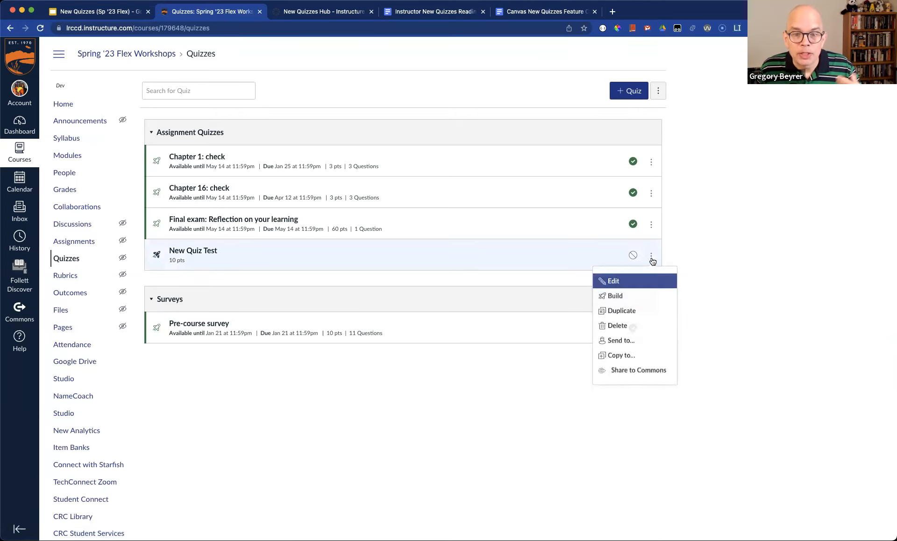
click(648, 312)
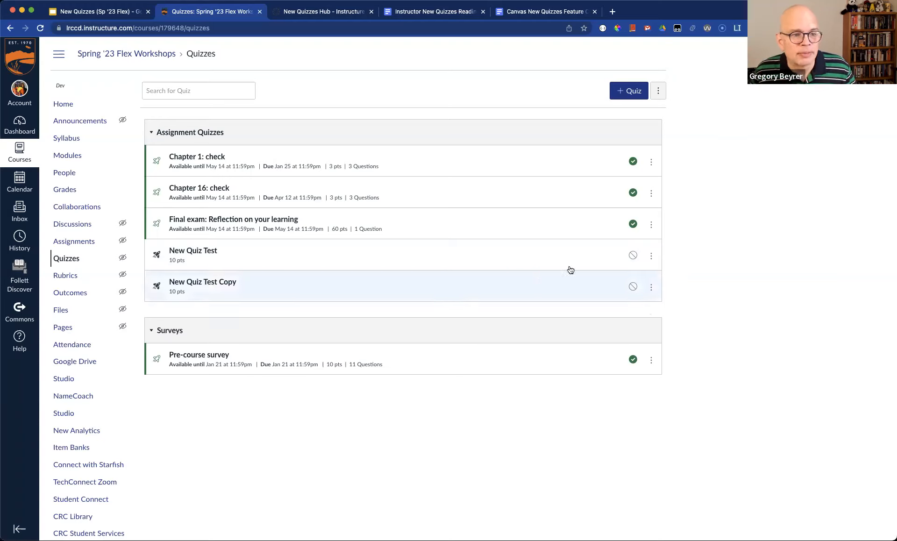
Delete New Quiz Test Copy from the assignment quizzes.
click(651, 286)
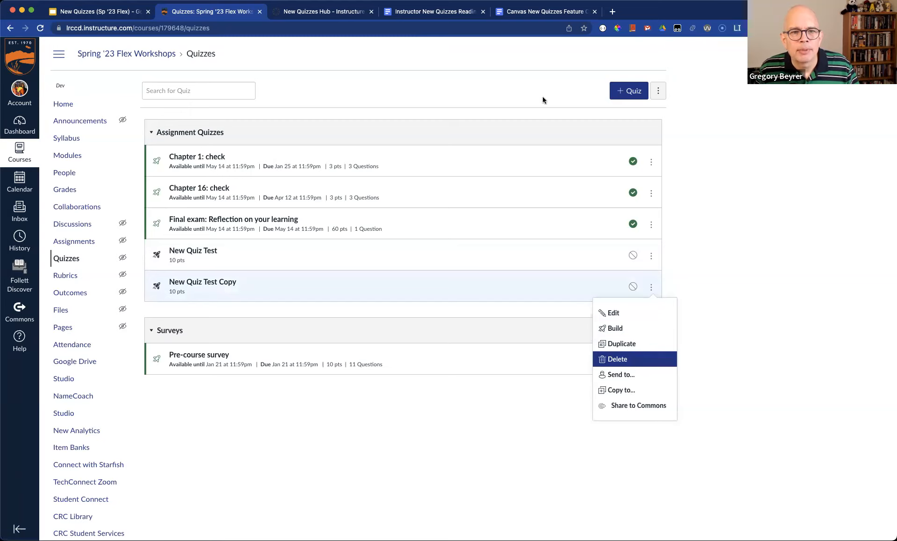
click(636, 366)
click(653, 258)
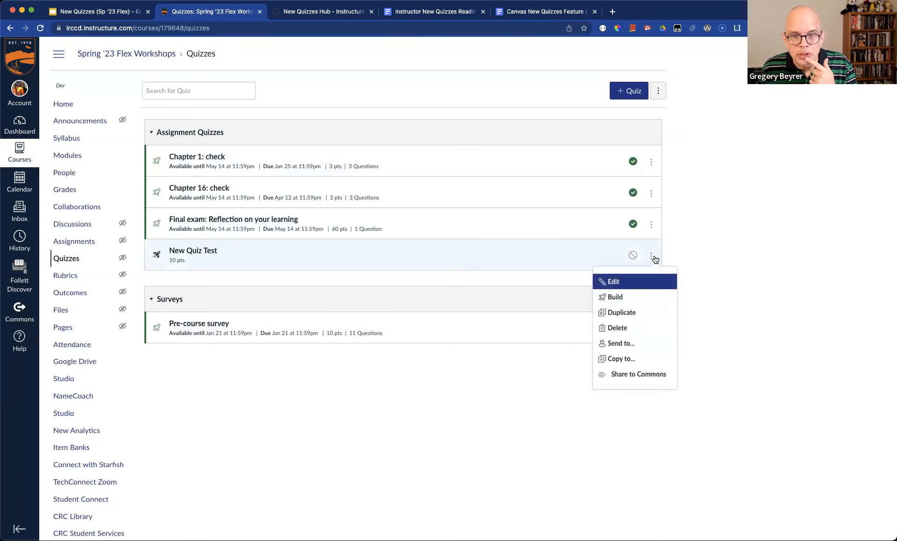
click(630, 297)
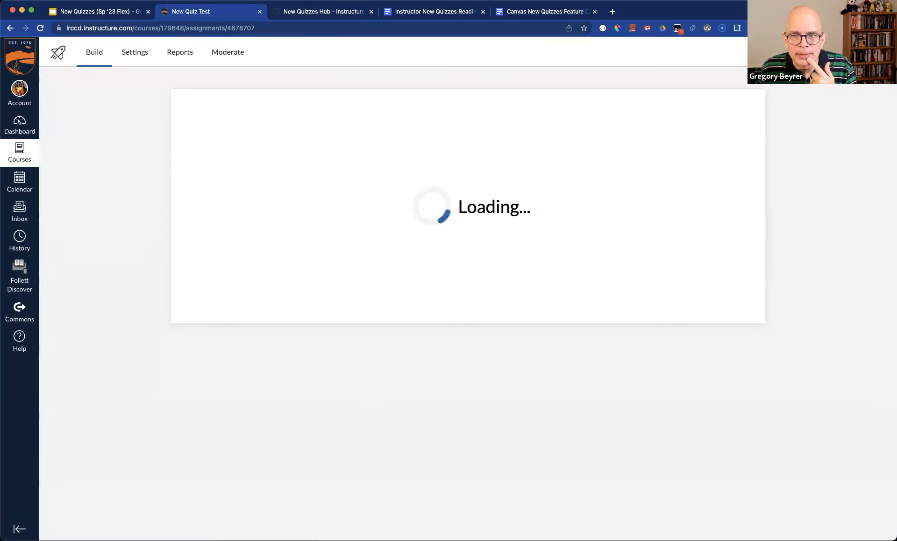
click(872, 52)
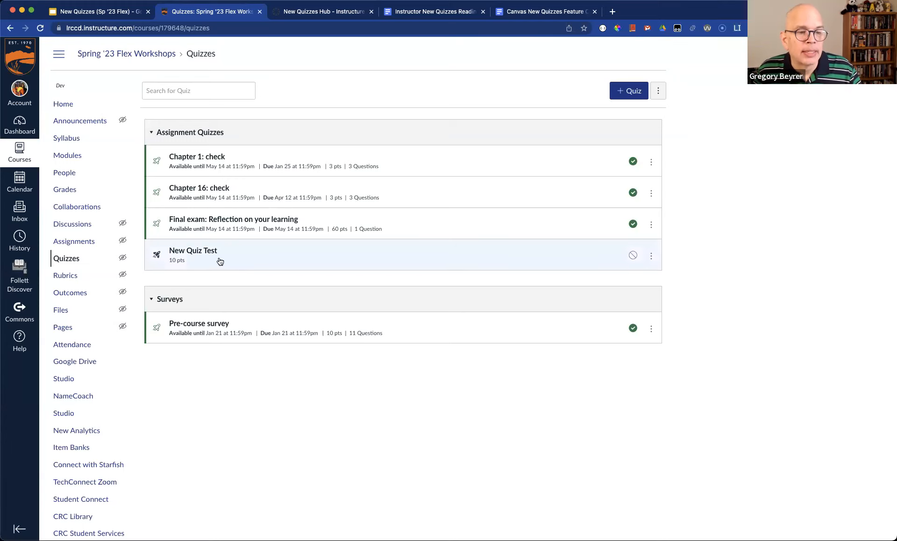
Open New Quiz Test for building and add a Categorization question titled "states and bodies of water".
click(651, 256)
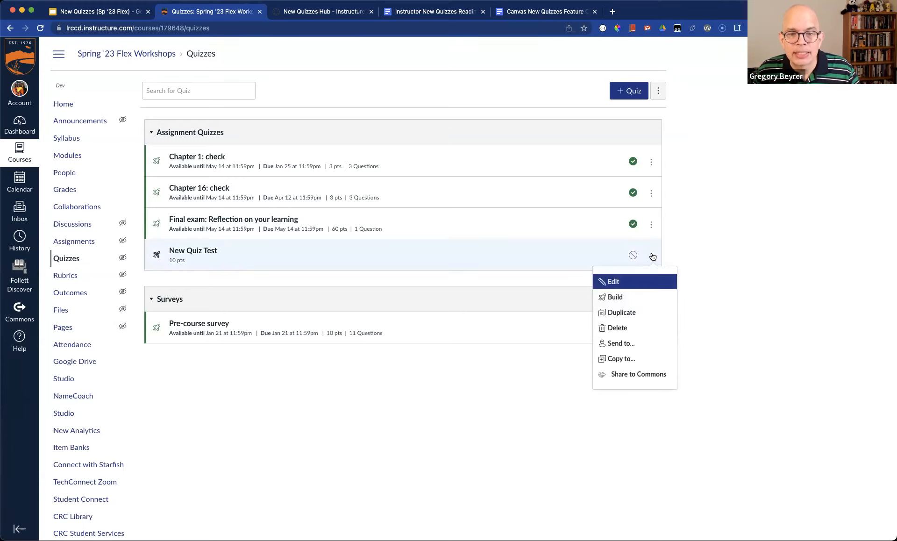
click(642, 294)
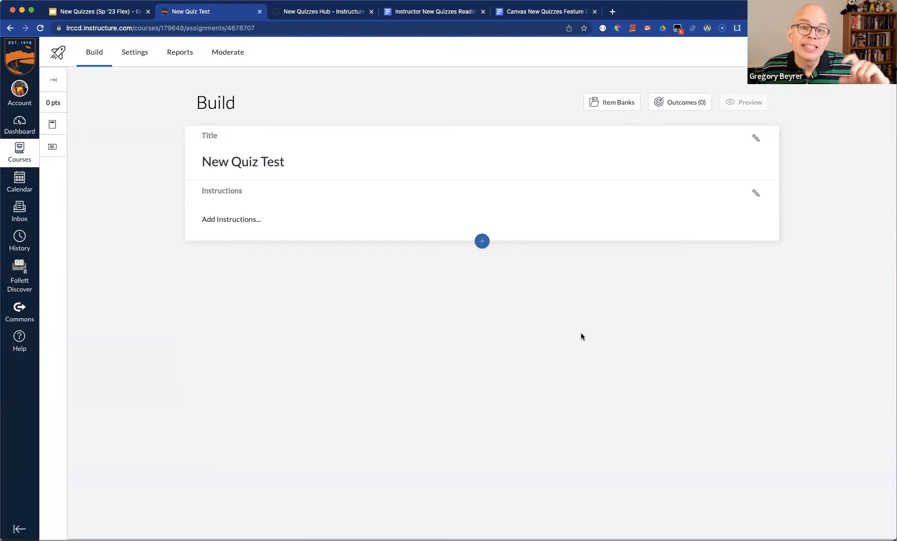
click(481, 242)
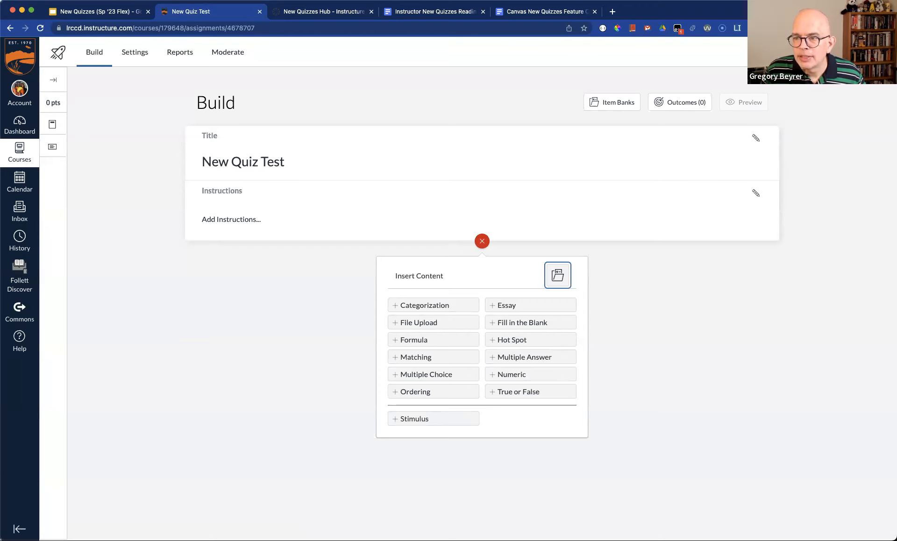
click(439, 305)
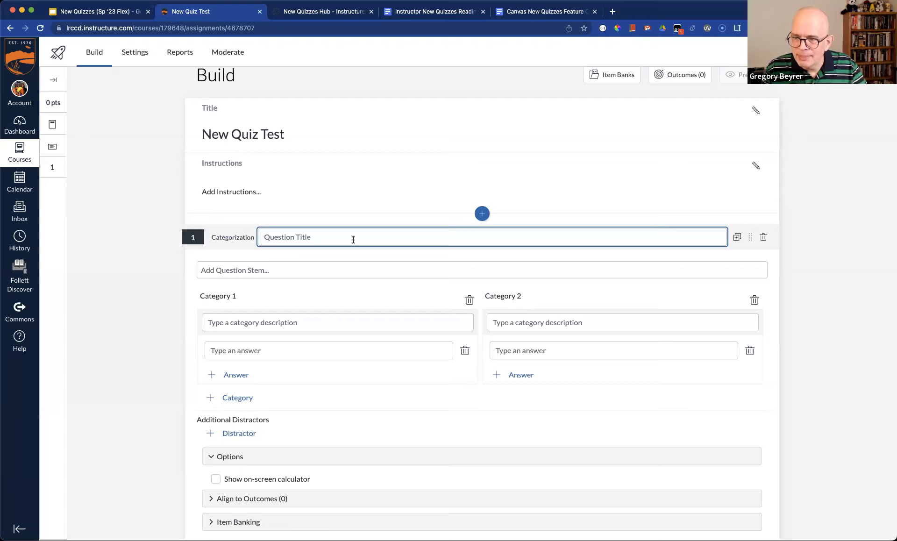
text(states and bodies of w)
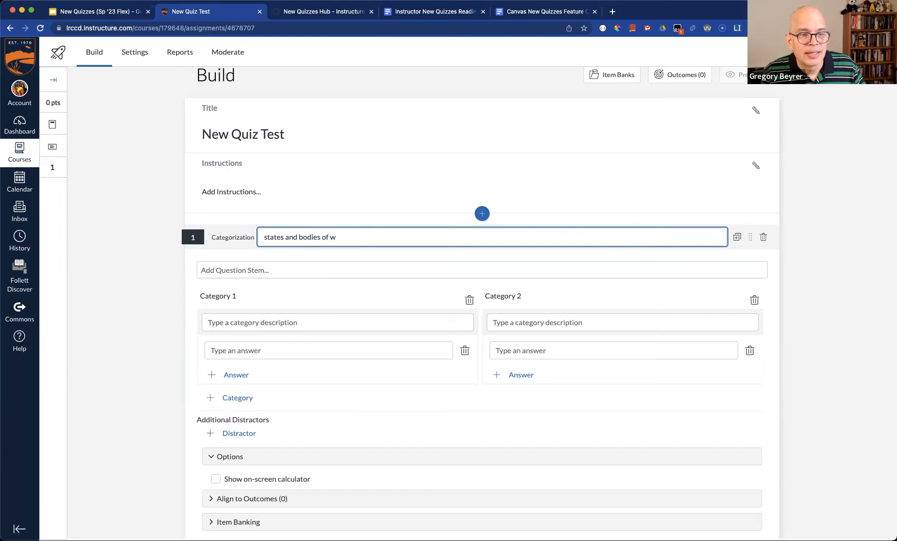
text(ater)
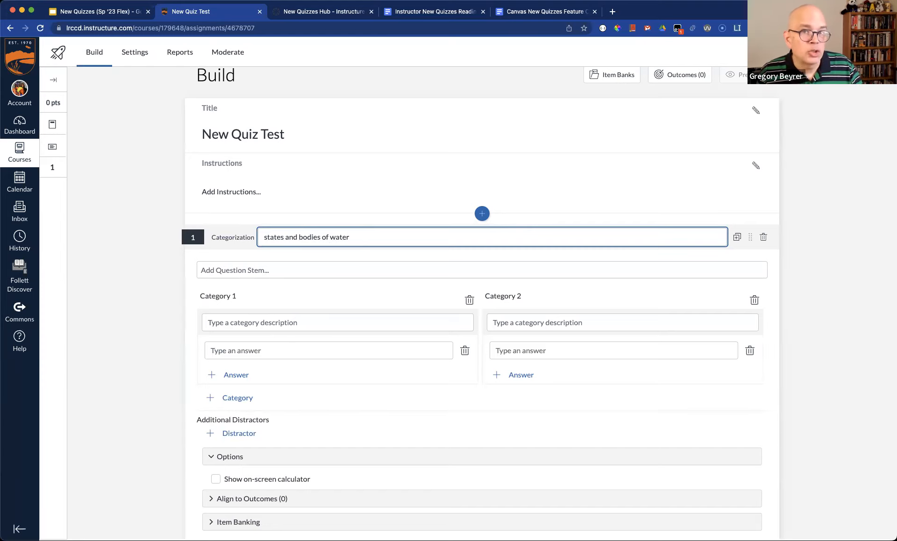
Enter the stem as an unnumbered paragraph: "Group the states listed based on which body of water they border. Not all states border one of the oceans listed.".
click(304, 269)
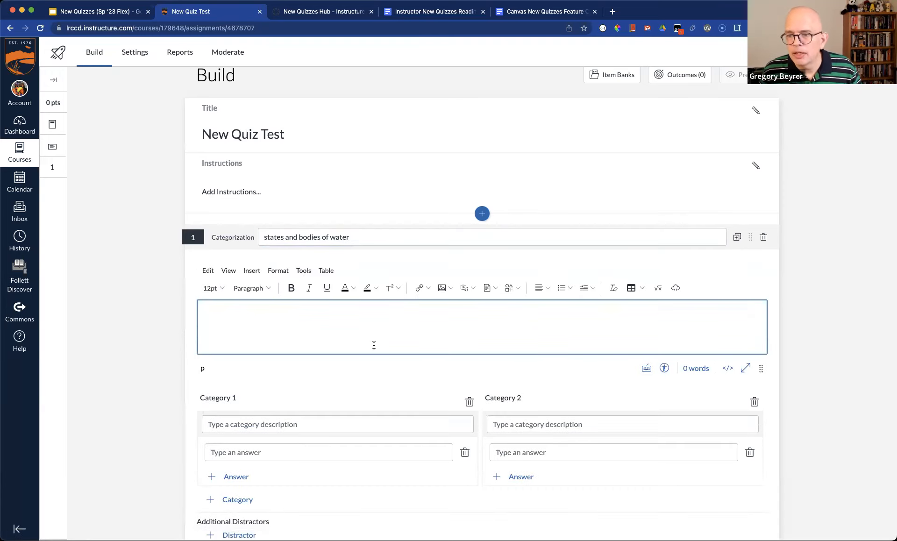
key(super+Tab)
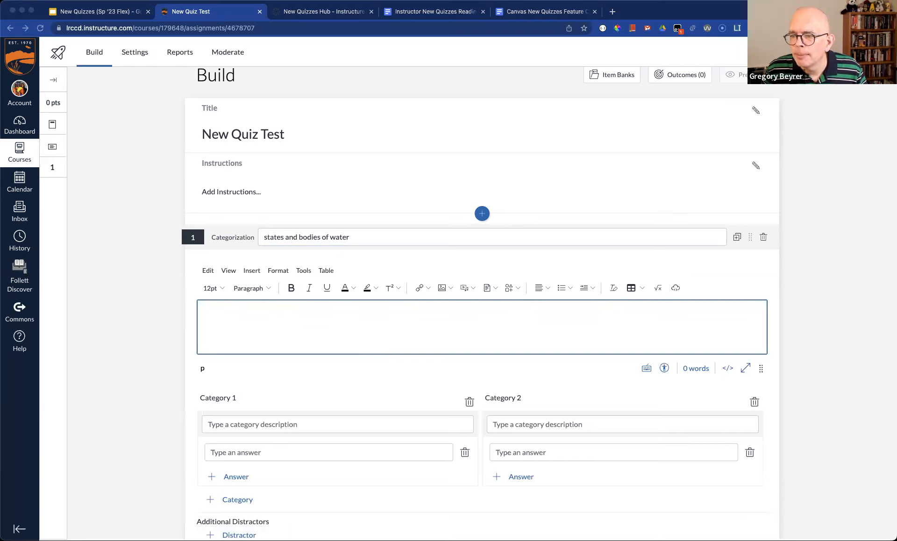
key(super+Tab)
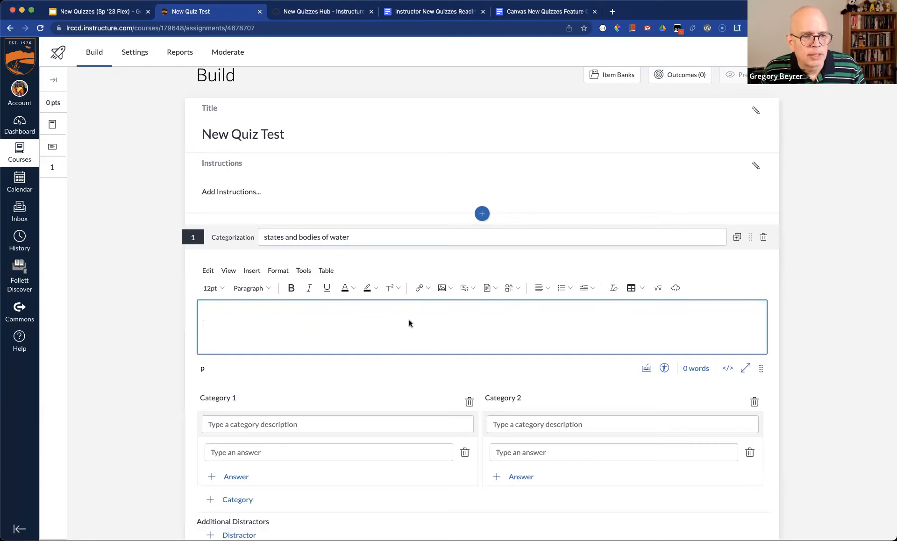
text(Group the states listed based on which body of water they border. Not all states border one of the oceans listed)
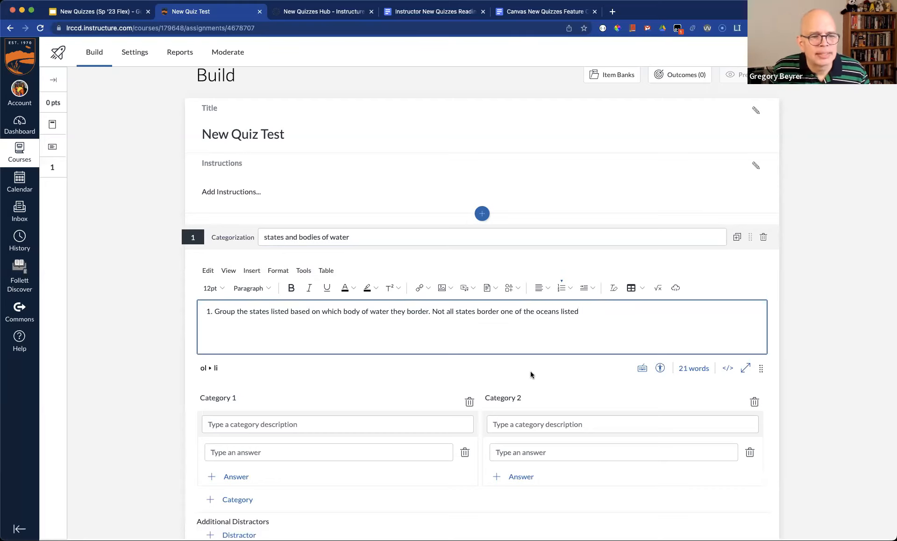
click(563, 289)
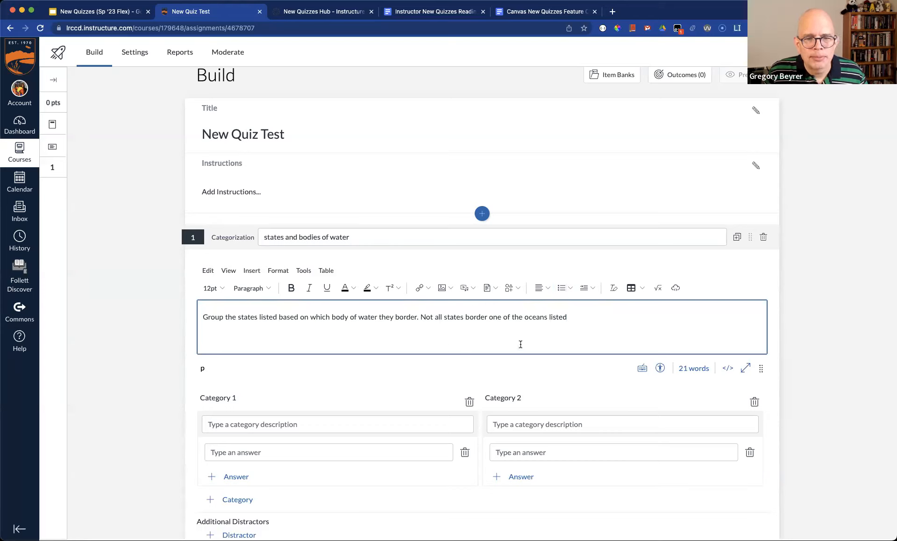
text(.)
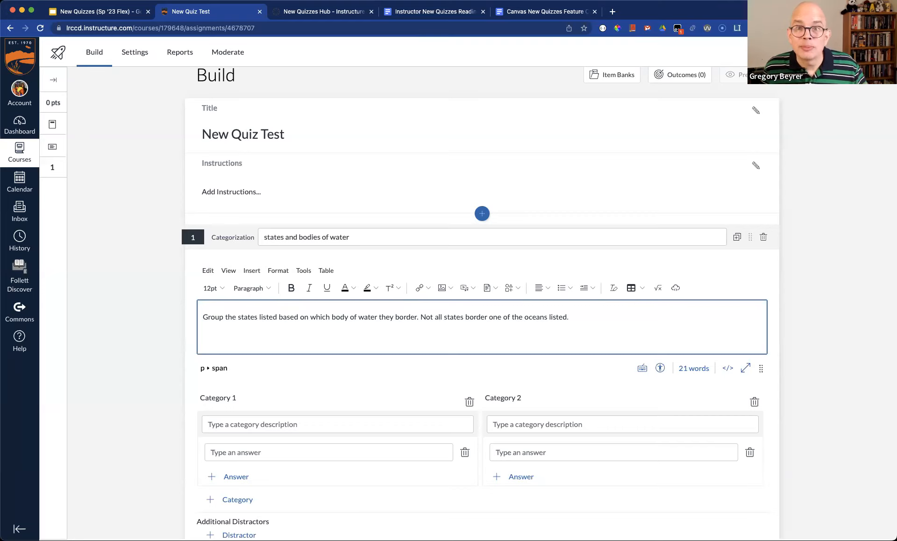
Name the first category "Pacific Ocean" and the second category "Lake Superior".
scroll(422, 419, down, 4)
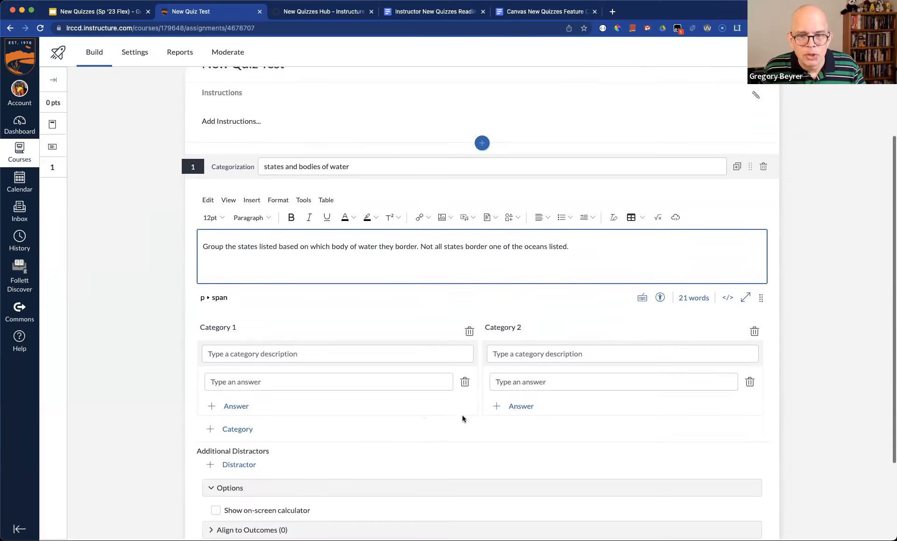
scroll(461, 417, down, 1)
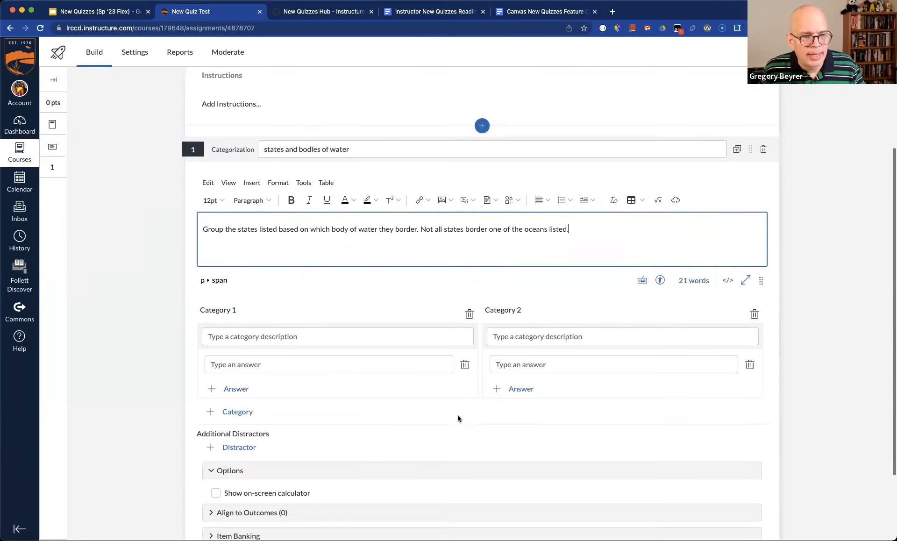
click(299, 337)
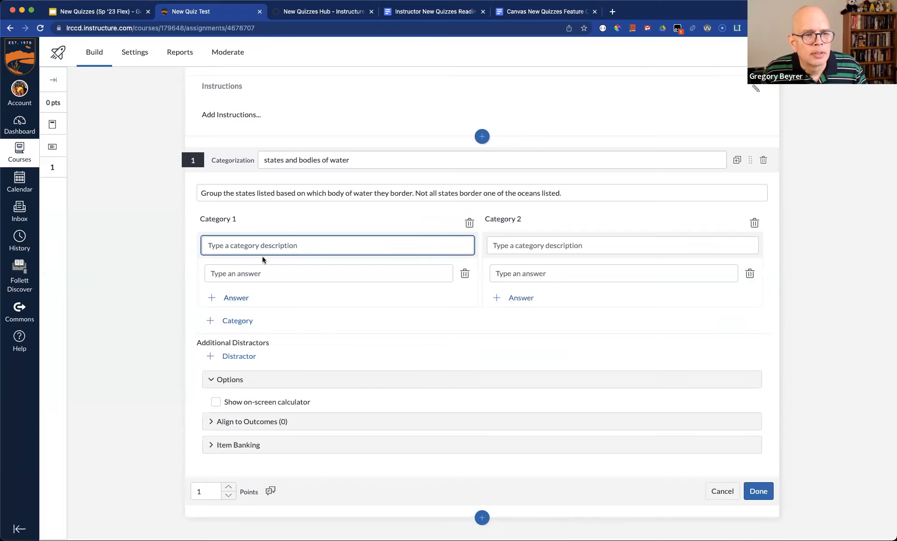
text(Pacifi)
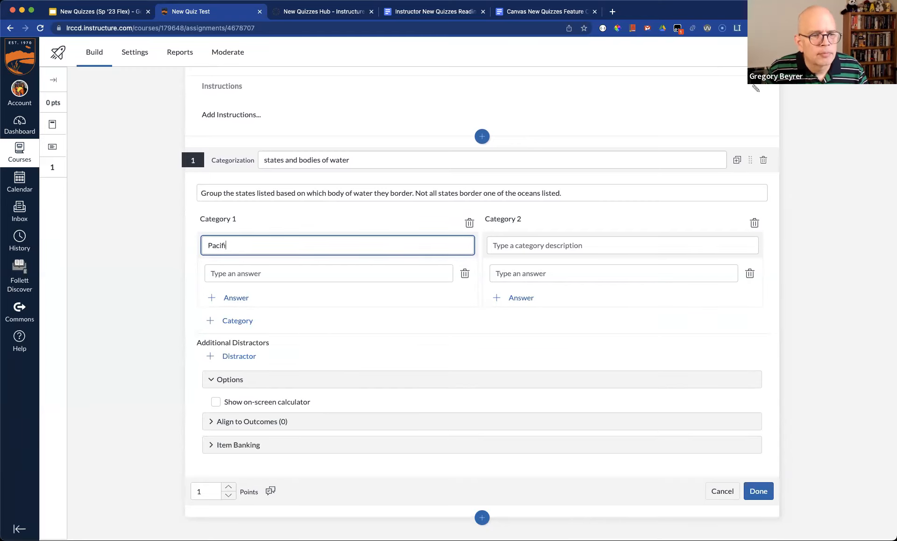
text(c Ocean)
click(515, 242)
text(Lake )
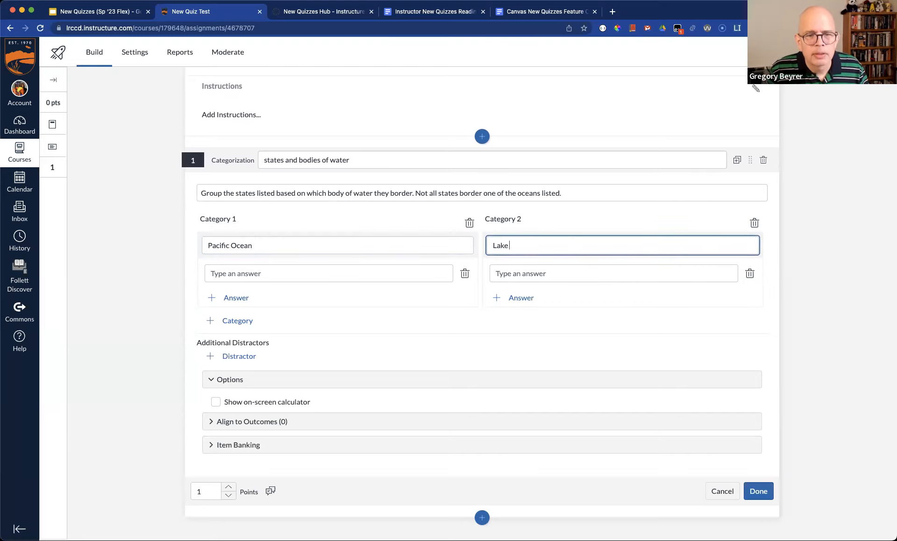
text(Superior)
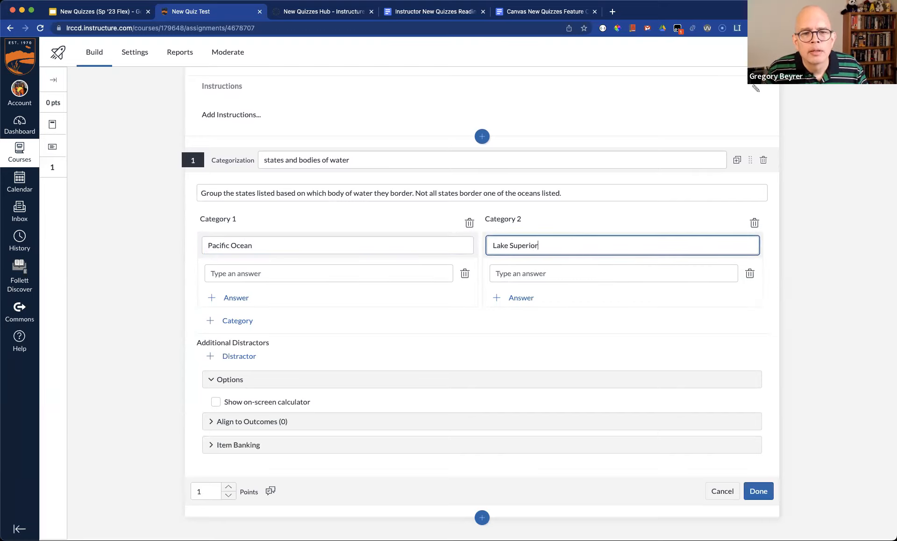
Enter Alaska and Hawaii as the first two answers of the Pacific Ocean category.
click(370, 274)
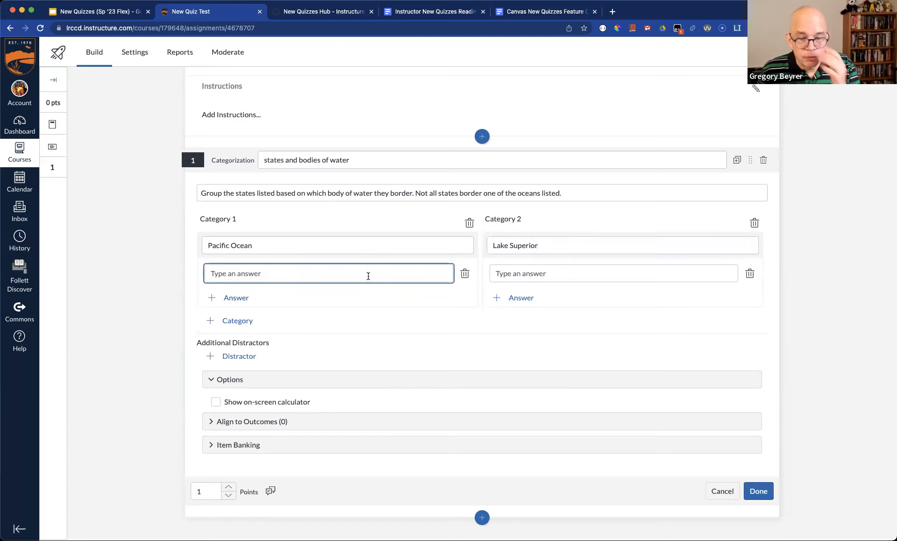
text(Alaska)
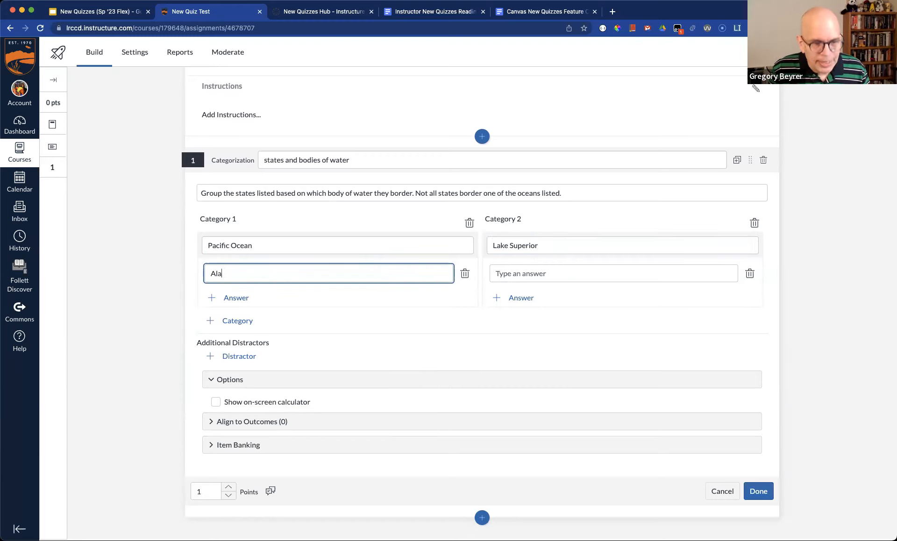
key(Tab)
key(Tab)
key(Return)
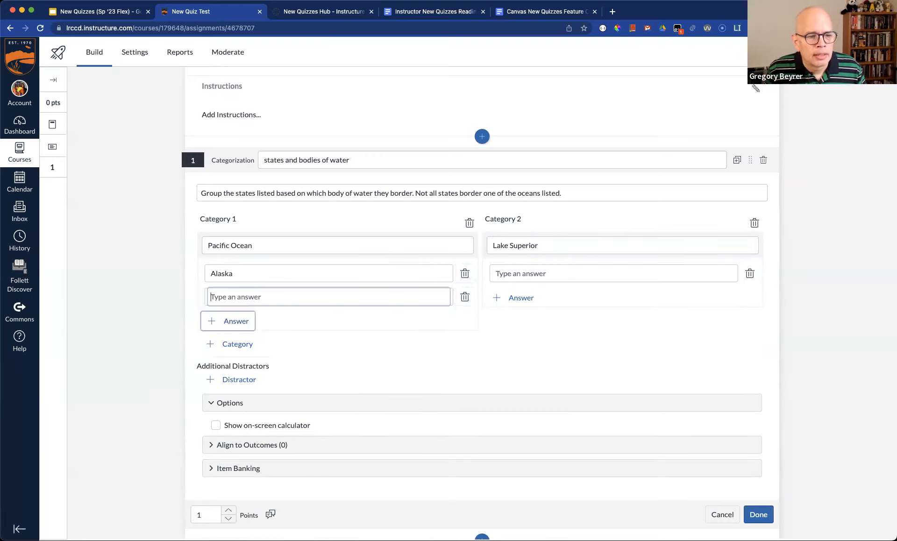
text(a)
key(BackSpace)
text(Hawaii)
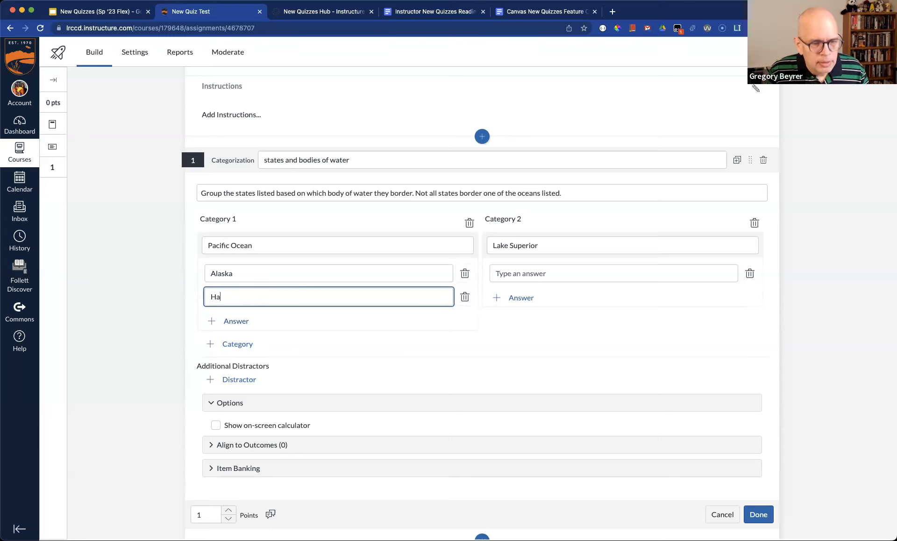
Add California, Washington and Oregon as further answers in the Pacific Ocean category.
key(Tab)
key(Tab)
key(Return)
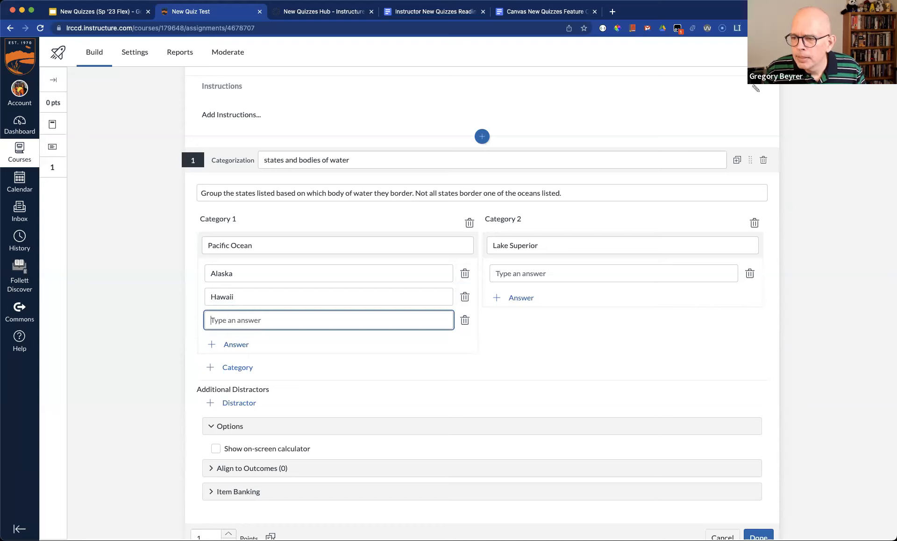
text(California)
key(Tab)
key(Tab)
key(Return)
text(Washington)
key(Tab)
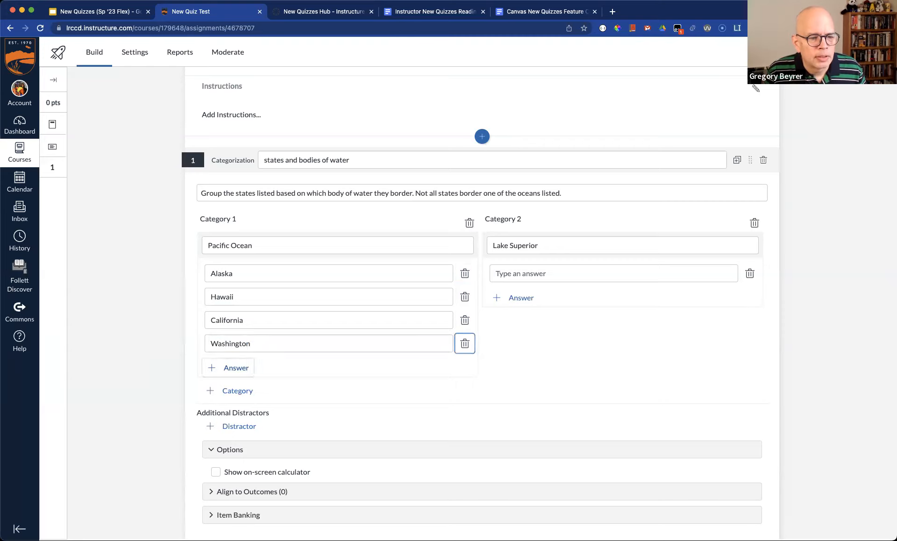
key(Tab)
key(Return)
text(Oregon)
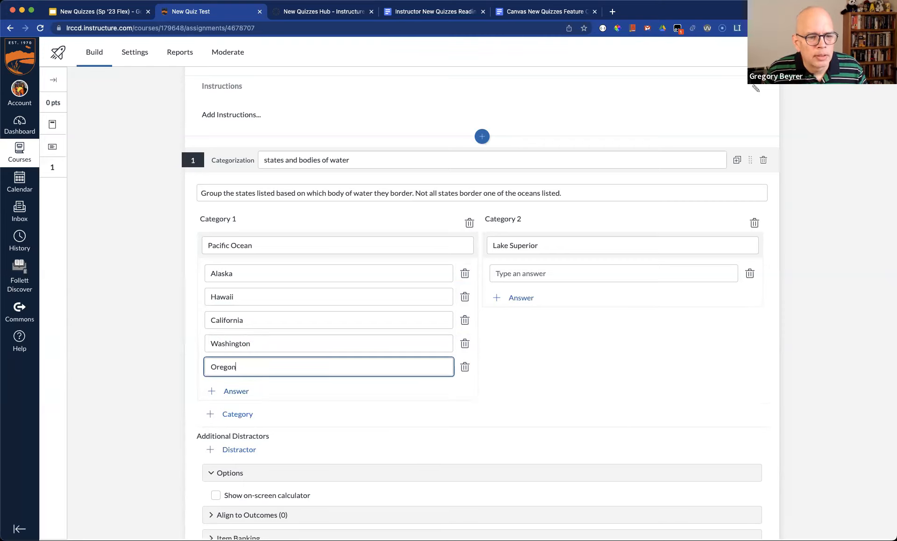
Enter Michigan as the second category's first answer and rename that category "Lake Michigan".
click(610, 264)
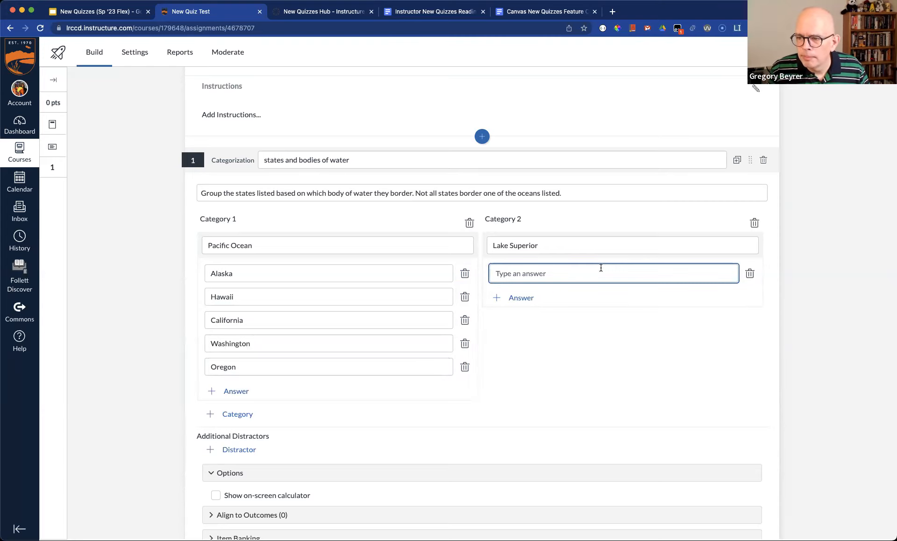
text(Michigan)
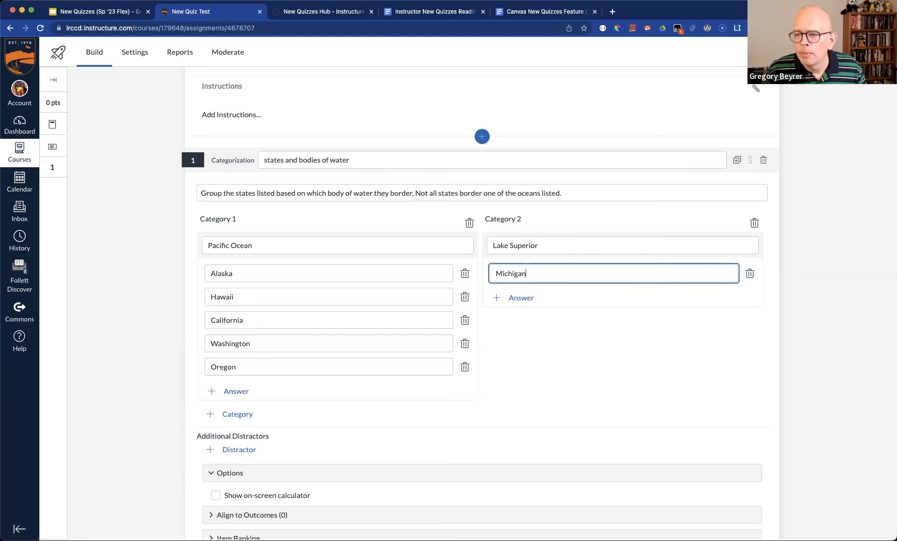
key(shift+Tab)
key(shift+alt+Left)
text(Michg)
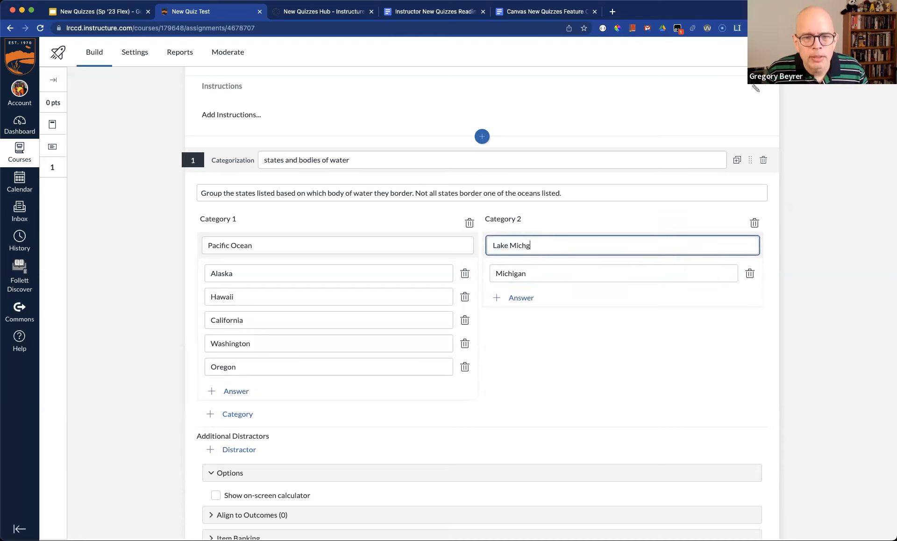
text(i)
key(BackSpace)
key(BackSpace)
text(igan)
Add Wisconsin, Illinois and Indiana as further answers in the Lake Michigan category.
key(Tab)
key(Return)
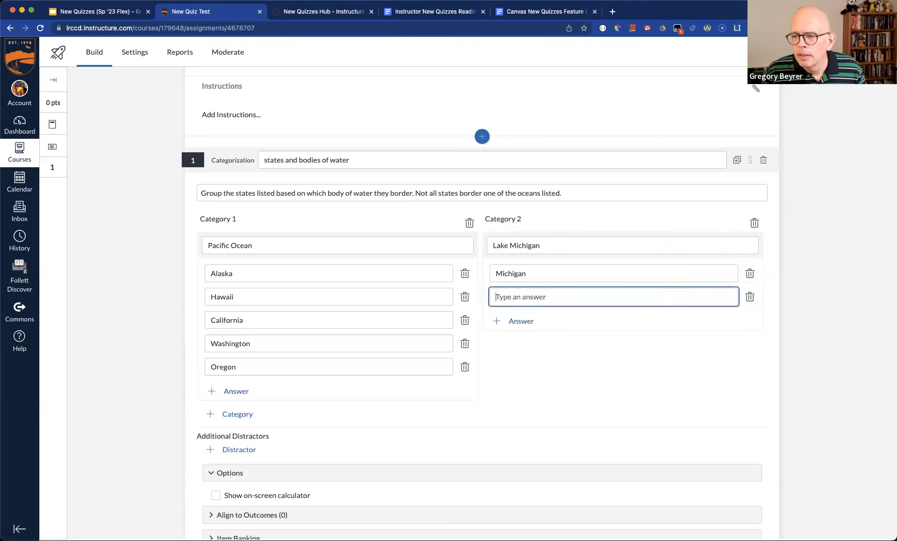
text(Wisconsin)
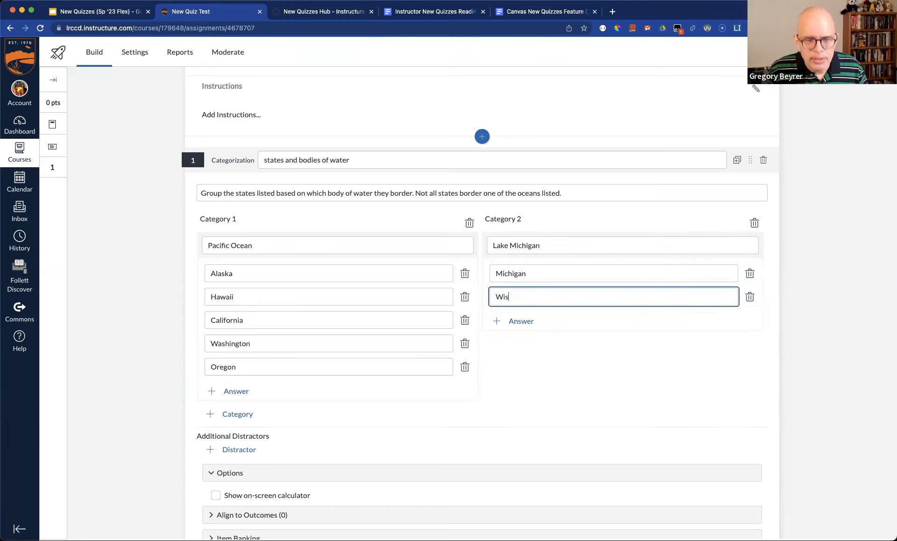
key(Tab)
key(Return)
text(Illinois)
key(Tab)
key(Tab)
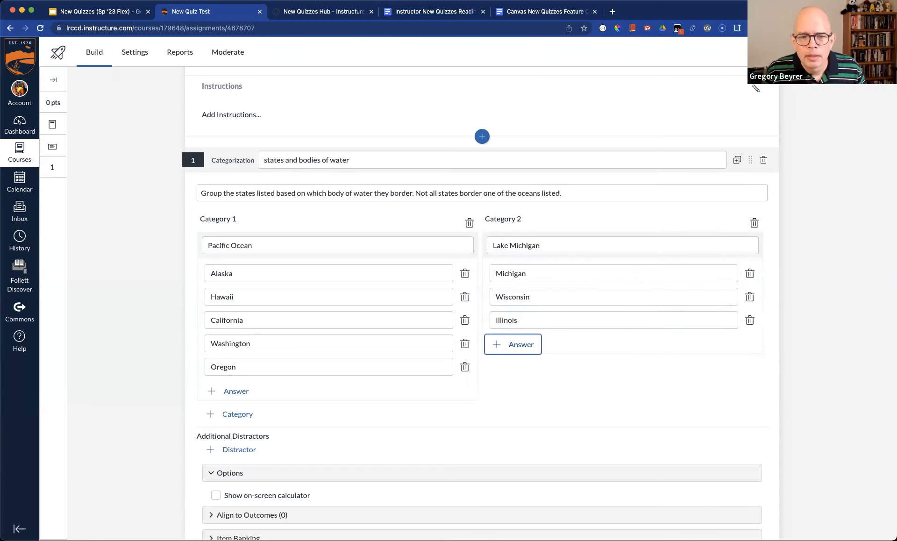
key(Return)
text(Indiana)
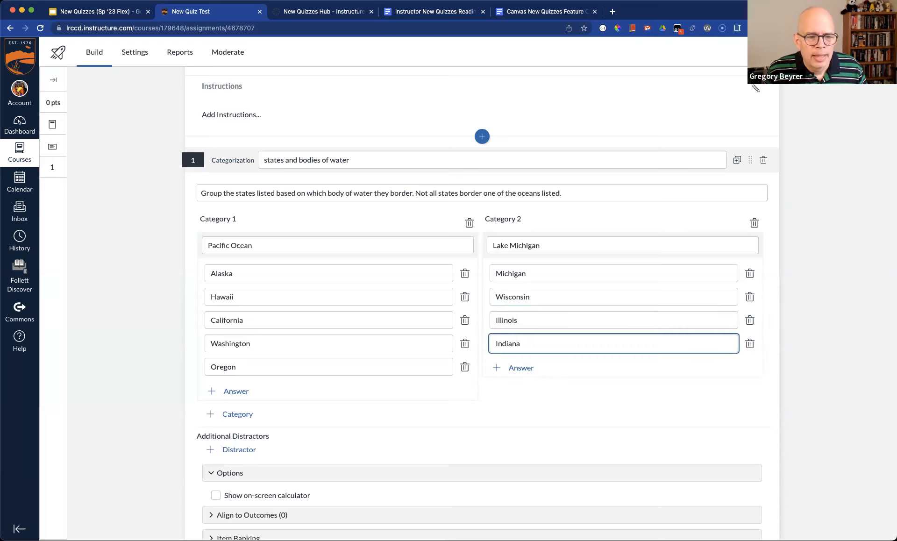
Add Arizona as an additional distractor for the categorization question.
click(250, 452)
text(Arizon)
key(Tab)
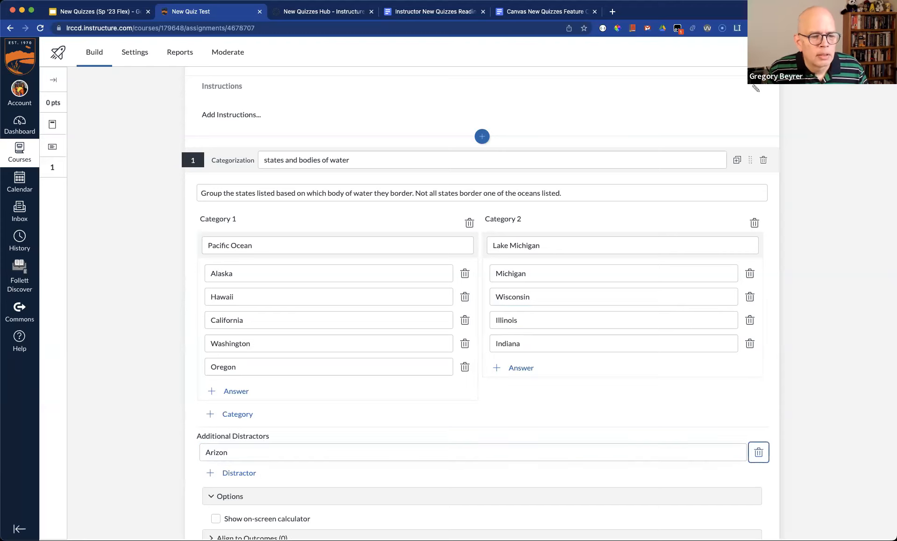
key(shift+Tab)
key(Right)
text(a)
Add Ohio as a second distractor and save the categorization question.
key(Tab)
key(Tab)
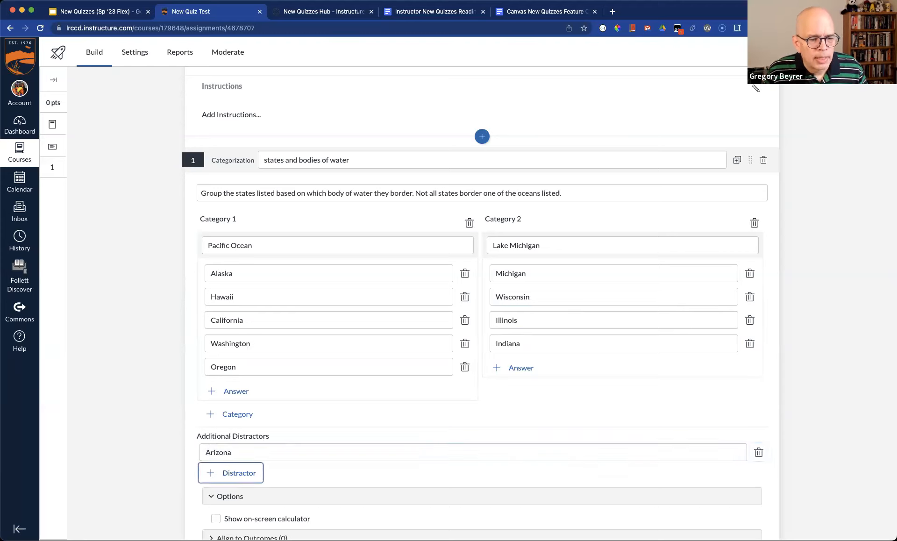
key(Return)
text(Ohop)
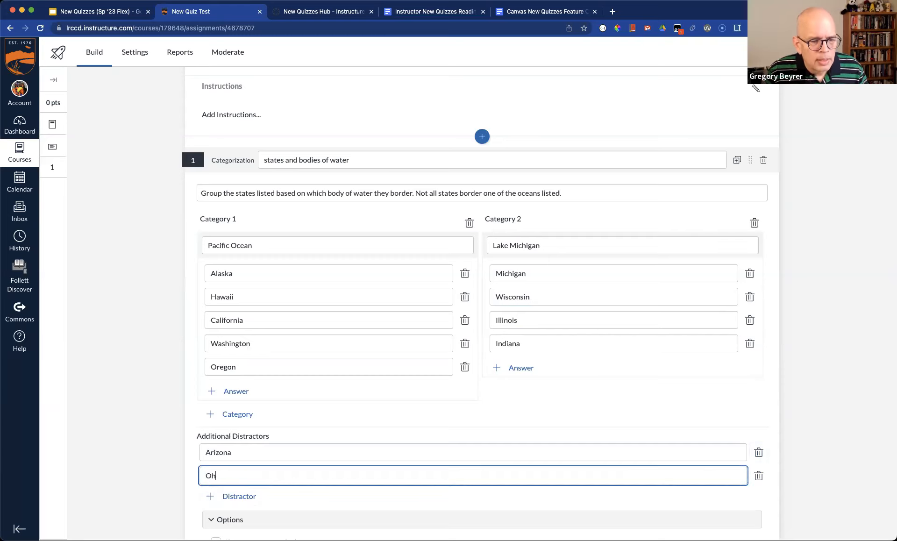
key(BackSpace)
key(BackSpace)
text(io)
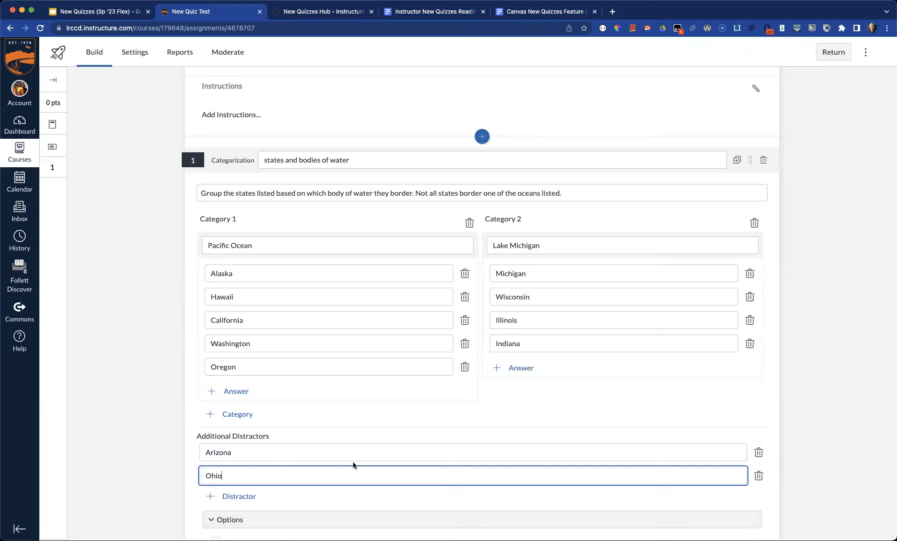
click(159, 437)
click(754, 441)
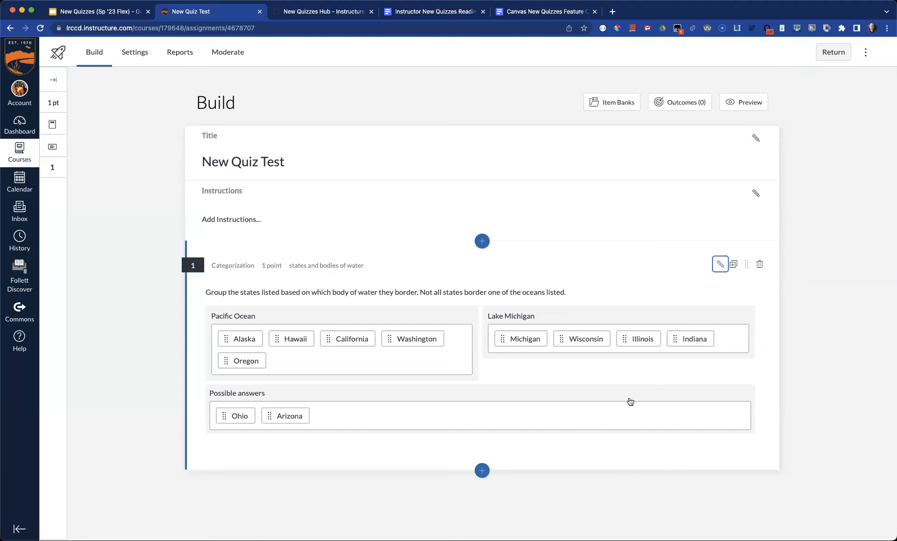
Reopen the categorization question and examine its item banking and on-screen calculator options, switching the calculator on and off again.
click(721, 265)
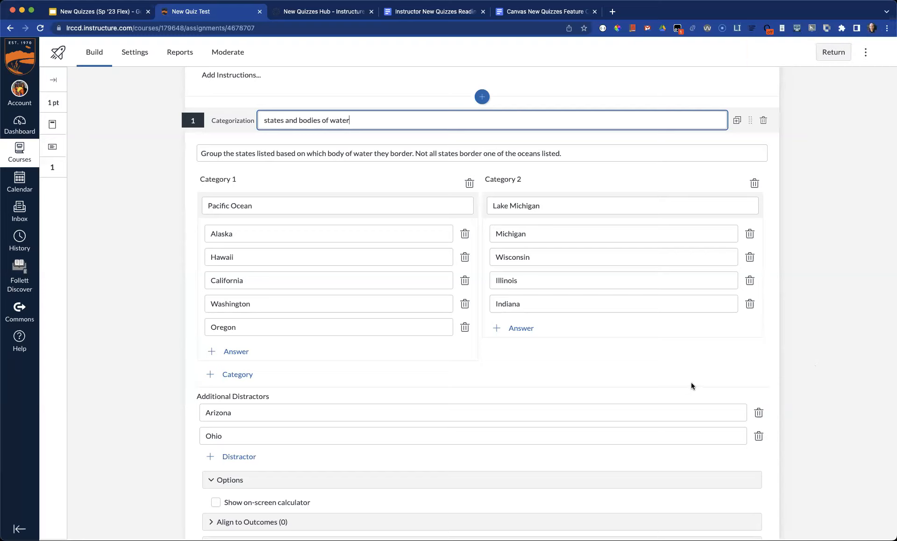
scroll(808, 362, down, 1)
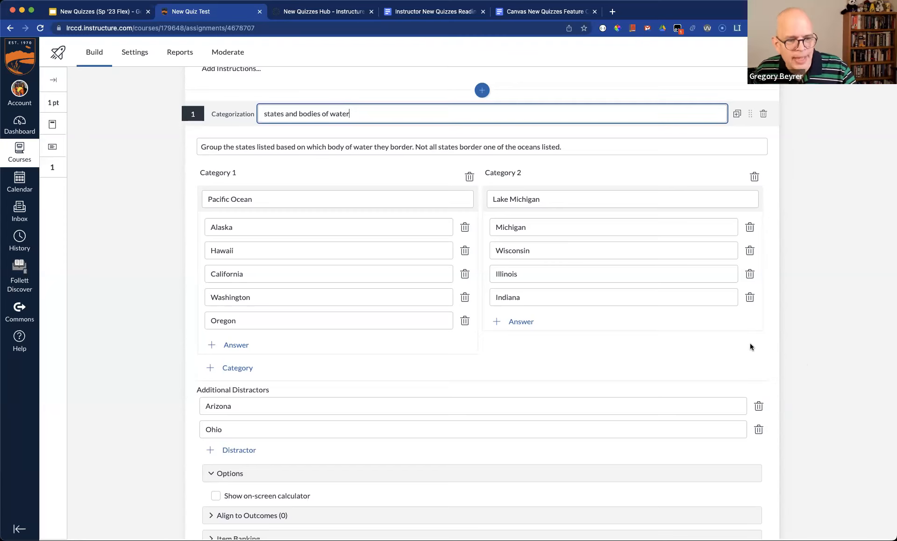
scroll(750, 345, down, 3)
scroll(750, 346, down, 1)
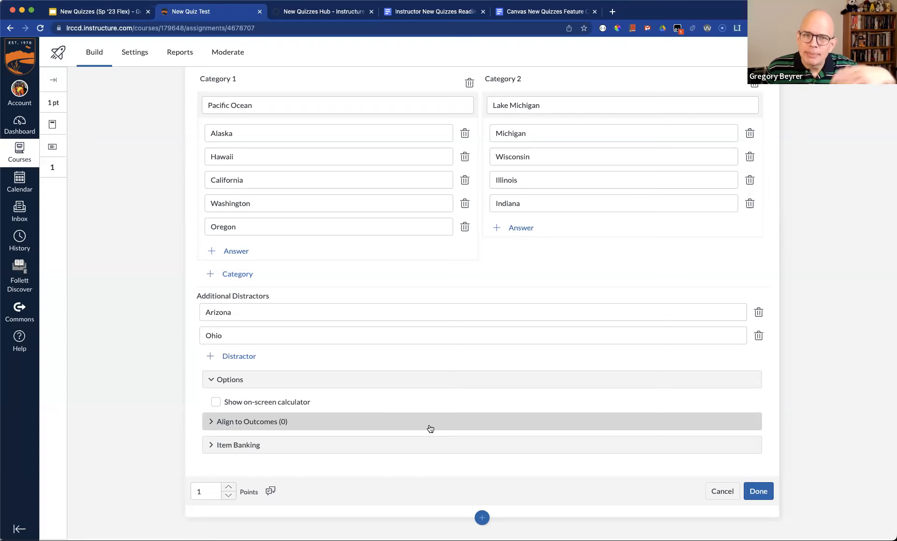
scroll(430, 429, up, 1)
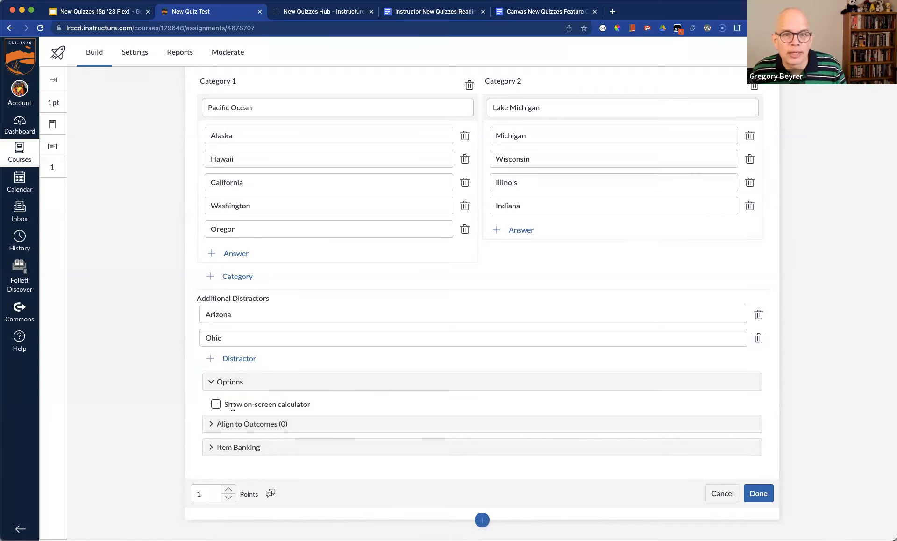
click(215, 404)
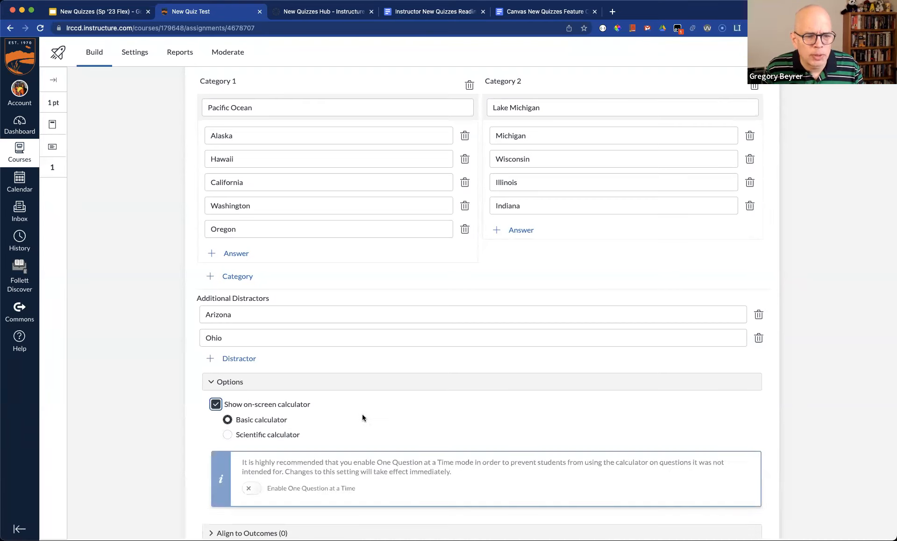
scroll(224, 436, down, 1)
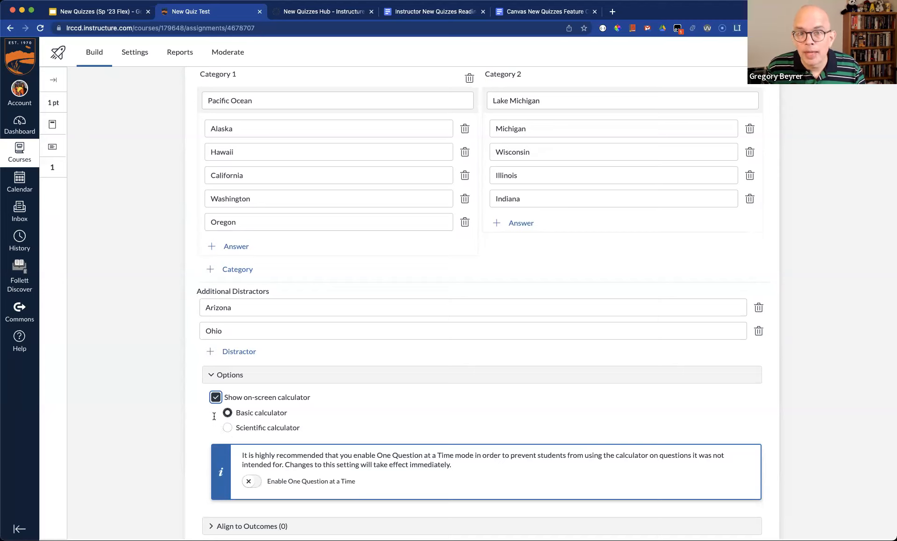
click(216, 397)
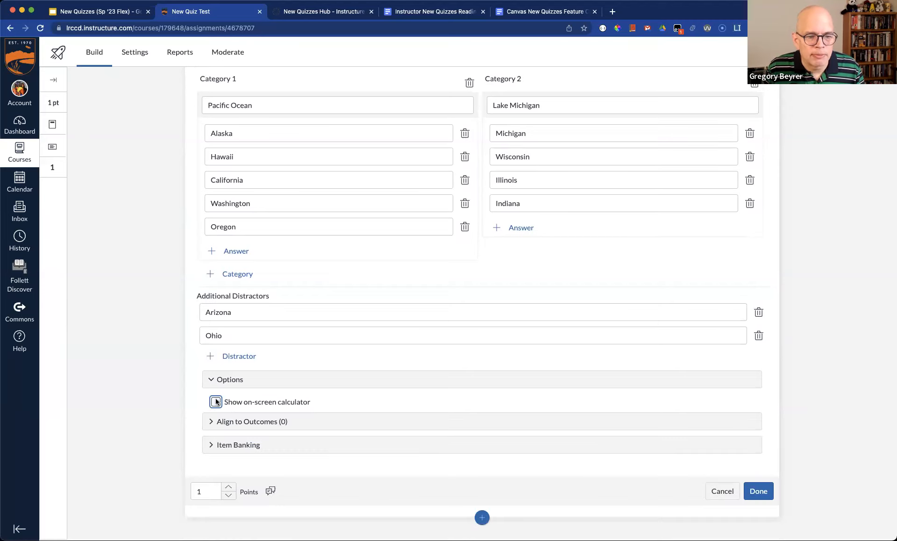
click(212, 448)
scroll(424, 474, down, 1)
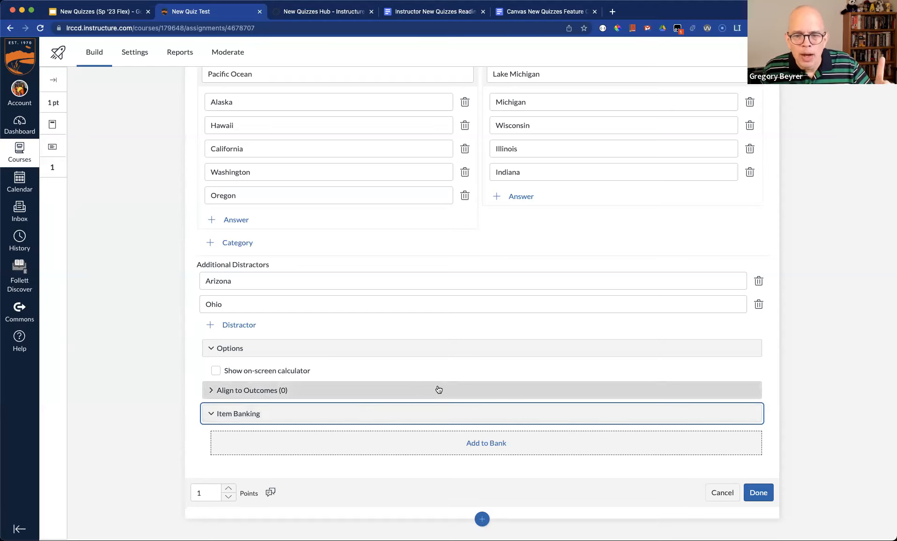
Finish editing the categorization question and open the preview of New Quiz Test.
click(755, 491)
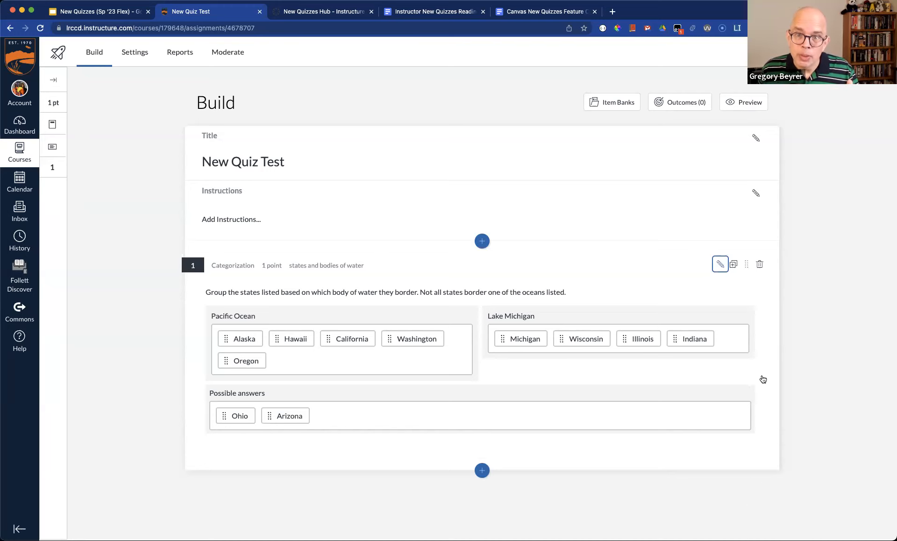
click(752, 106)
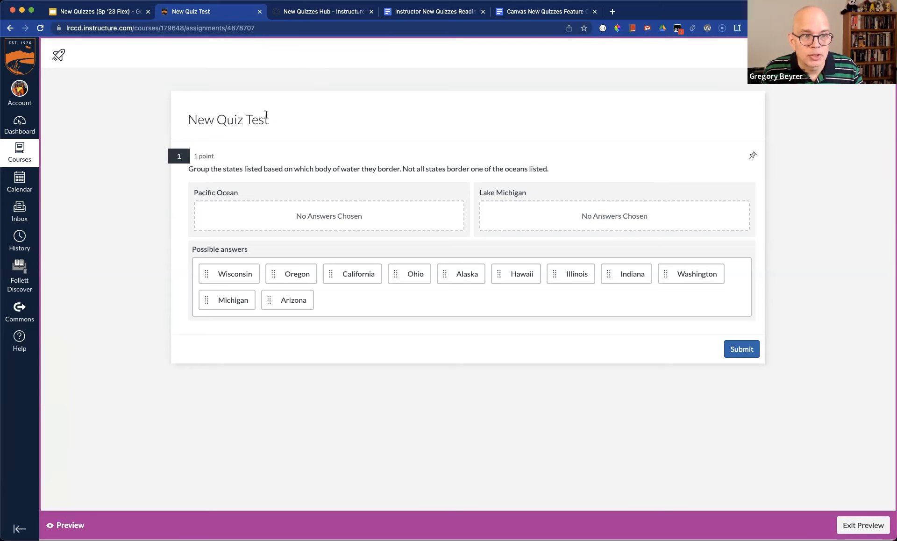
In the quiz preview, place California and Washington under Pacific Ocean, and Alaska and Michigan under Lake Michigan.
drag(355, 278, 346, 217)
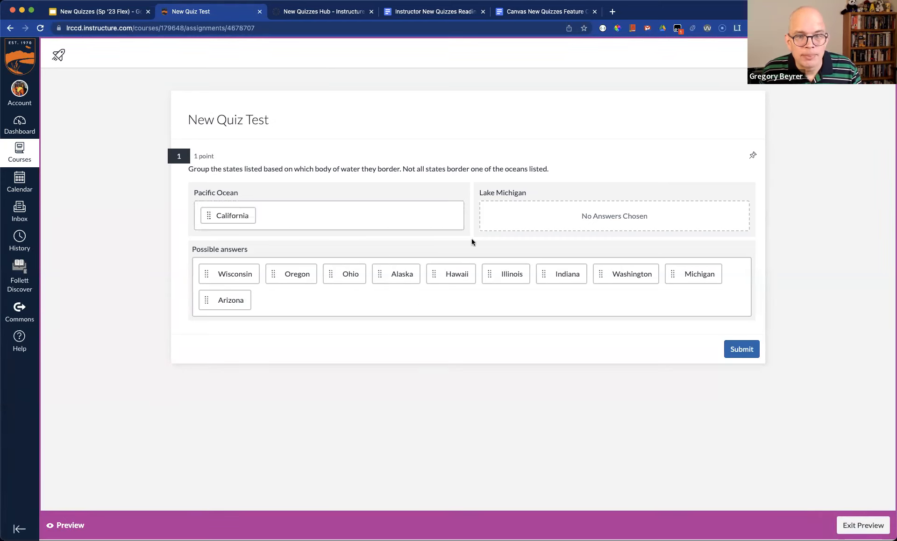
drag(402, 274, 541, 212)
drag(578, 272, 357, 208)
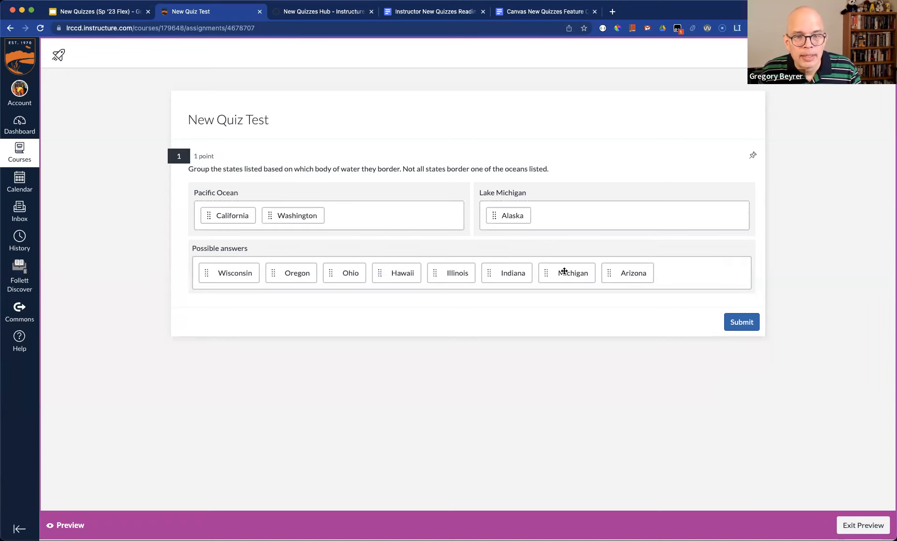
drag(564, 271, 566, 216)
Submit the previewed quiz attempt, confirm the submission, and exit the preview.
click(746, 323)
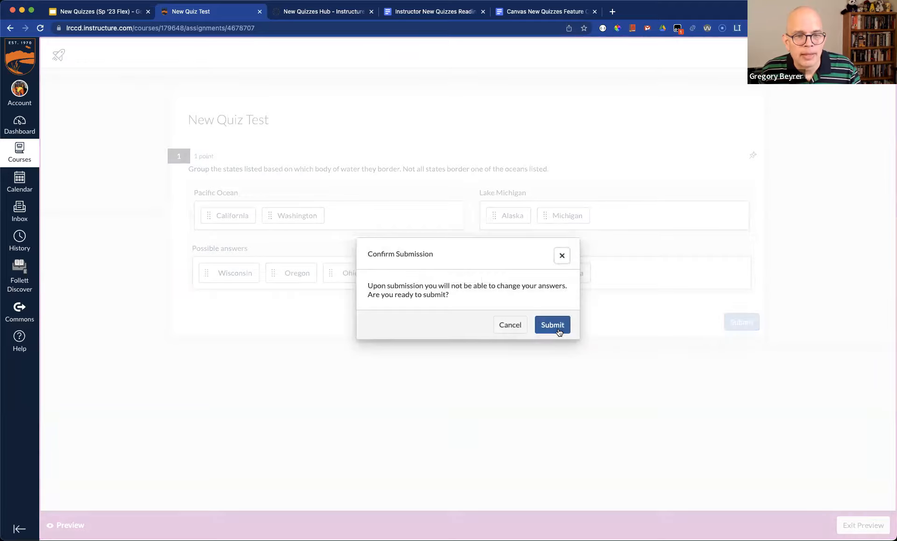
click(553, 325)
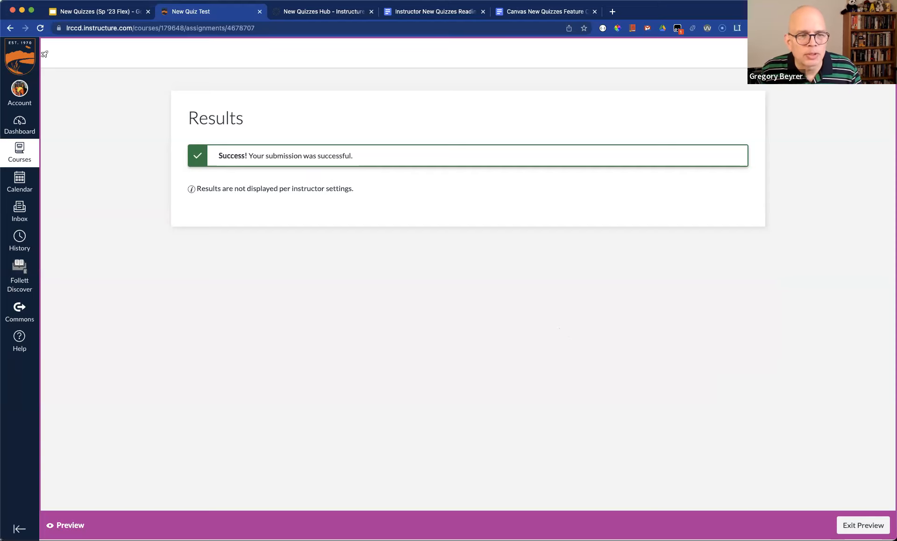
click(862, 525)
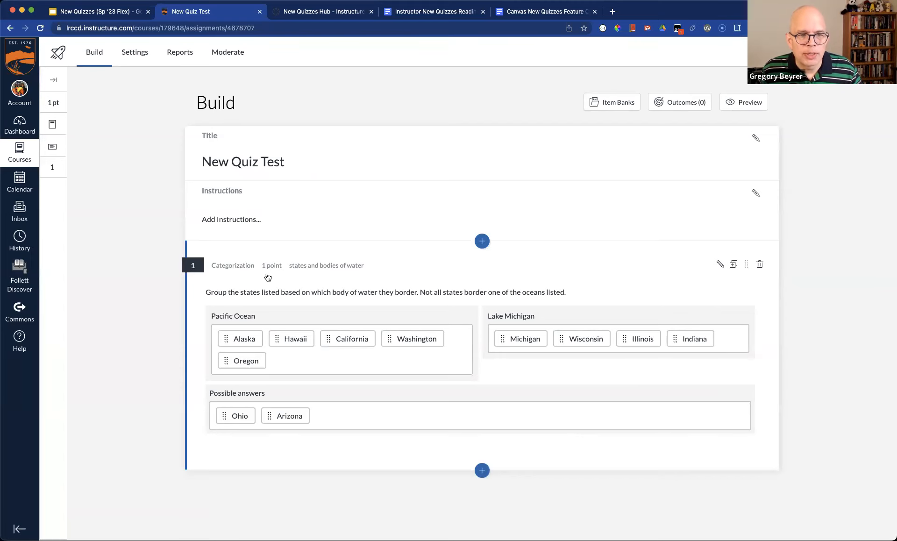
Reopen the categorization question and examine its student feedback fields for correct, incorrect and general feedback, leaving them empty.
click(719, 264)
scroll(784, 313, down, 5)
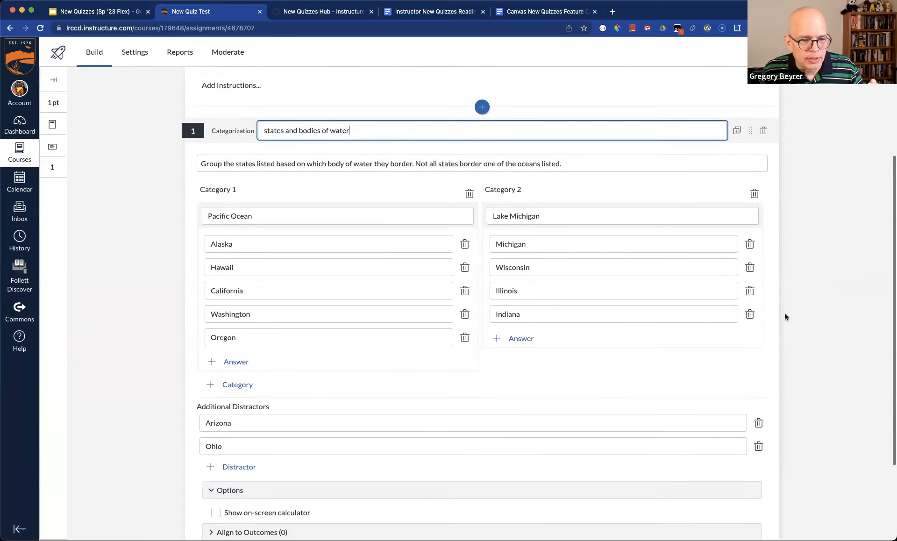
scroll(784, 314, down, 1)
drag(206, 492, 182, 497)
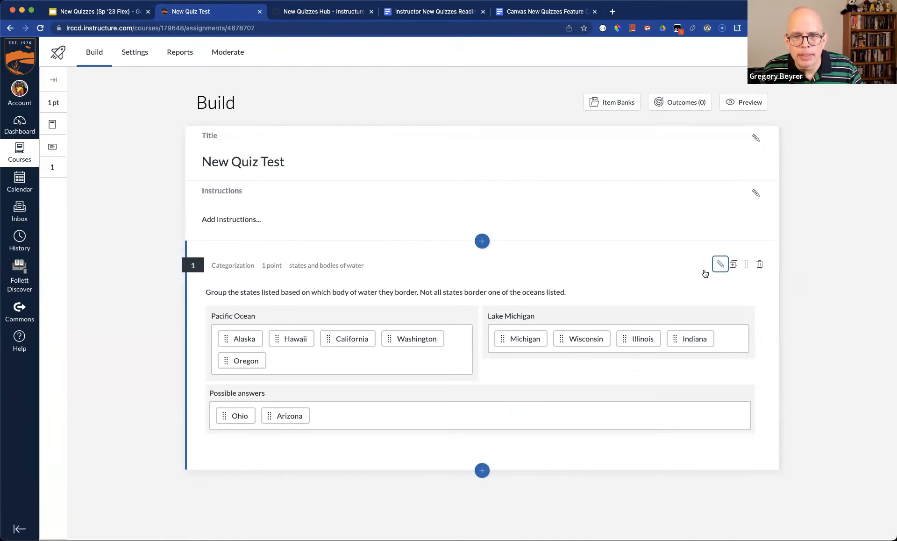
click(719, 264)
scroll(559, 432, down, 5)
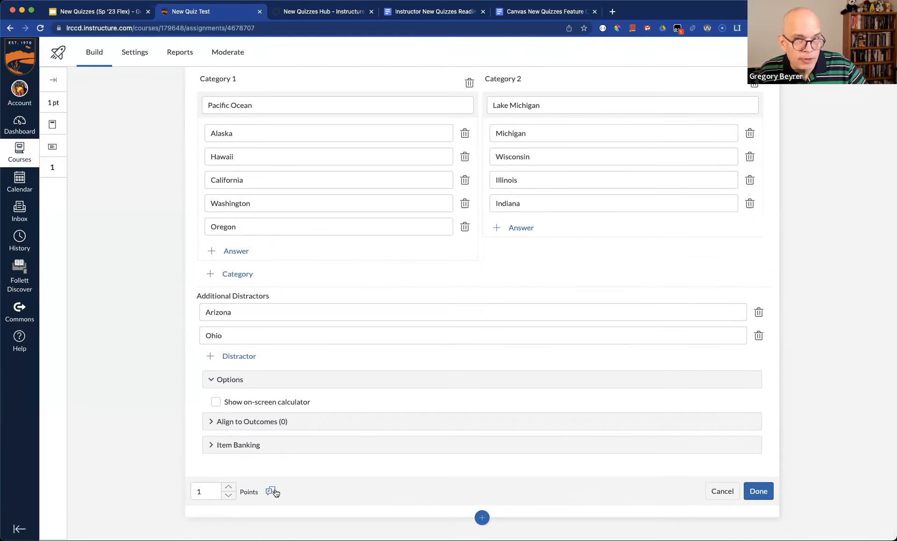
click(272, 491)
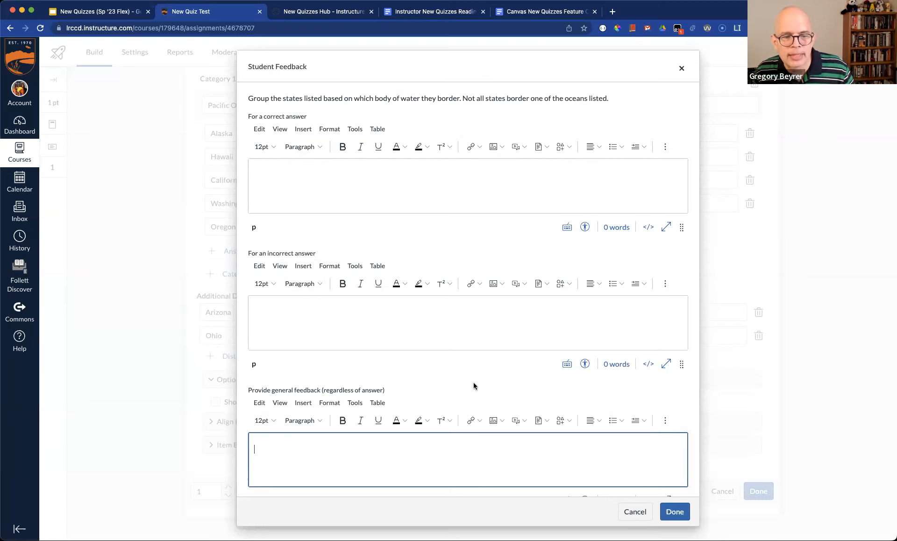
scroll(473, 385, down, 1)
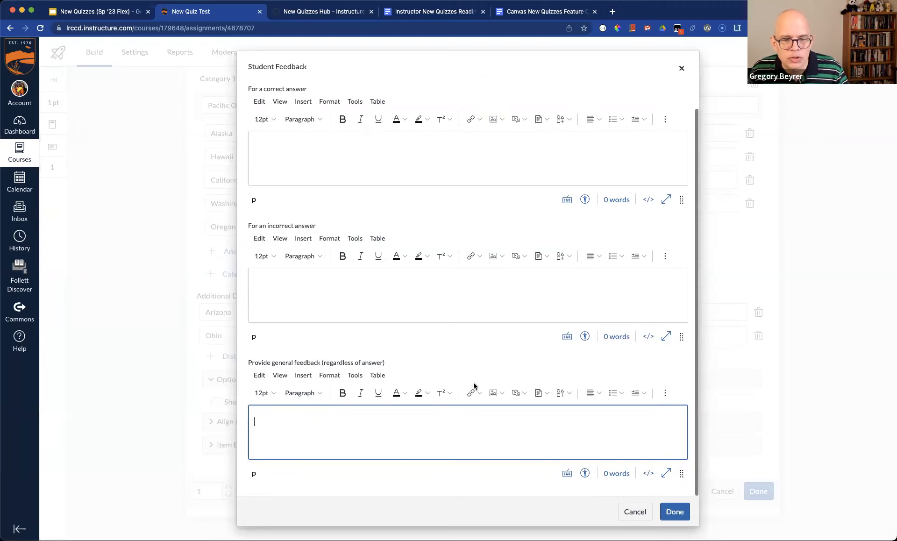
click(637, 513)
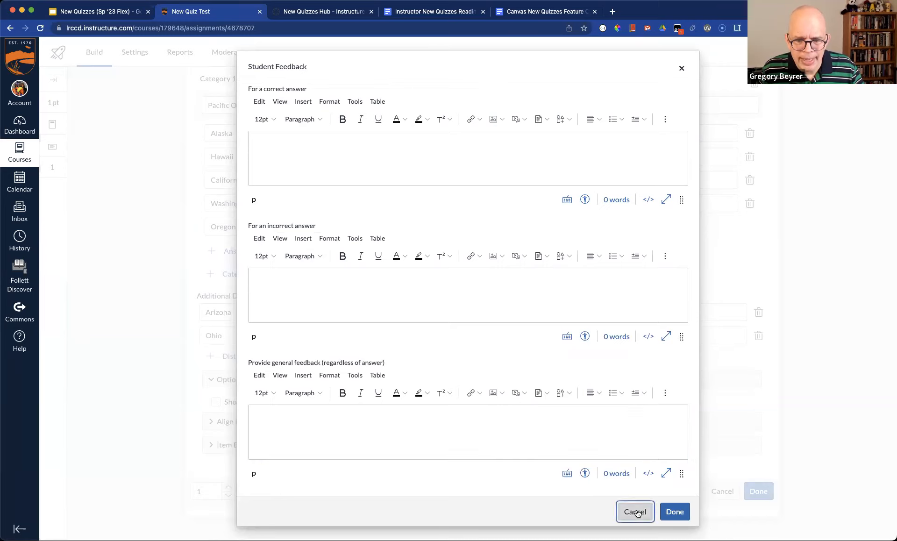
click(761, 494)
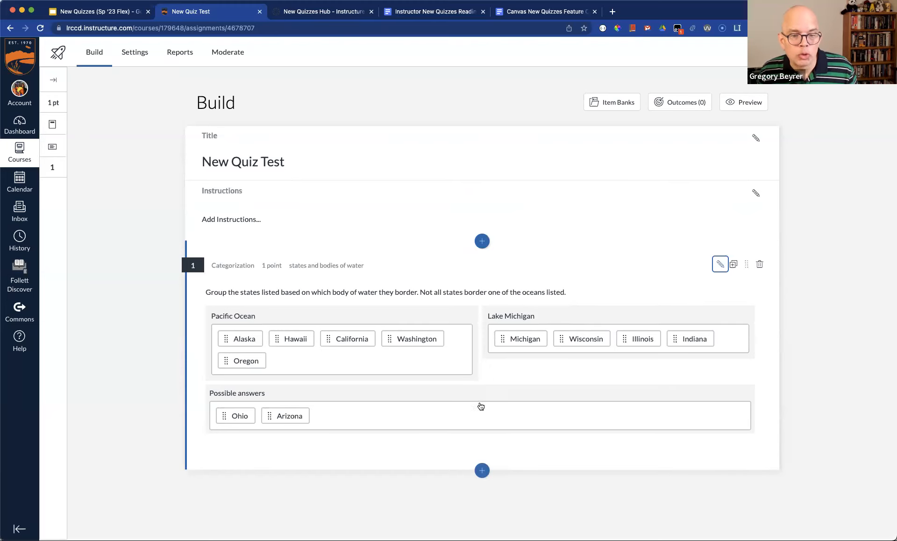
Add an Ordering question after the categorization question and title it "ordering hobbits".
click(482, 470)
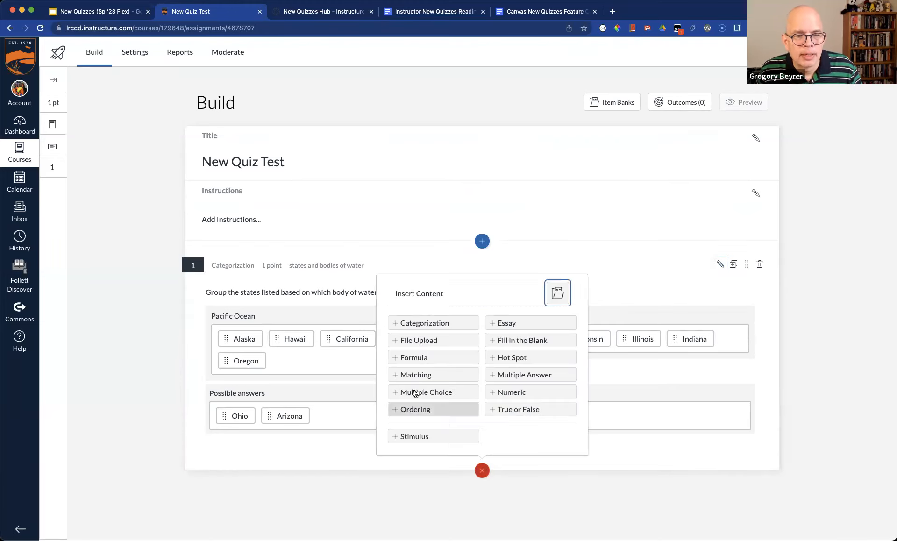
click(426, 409)
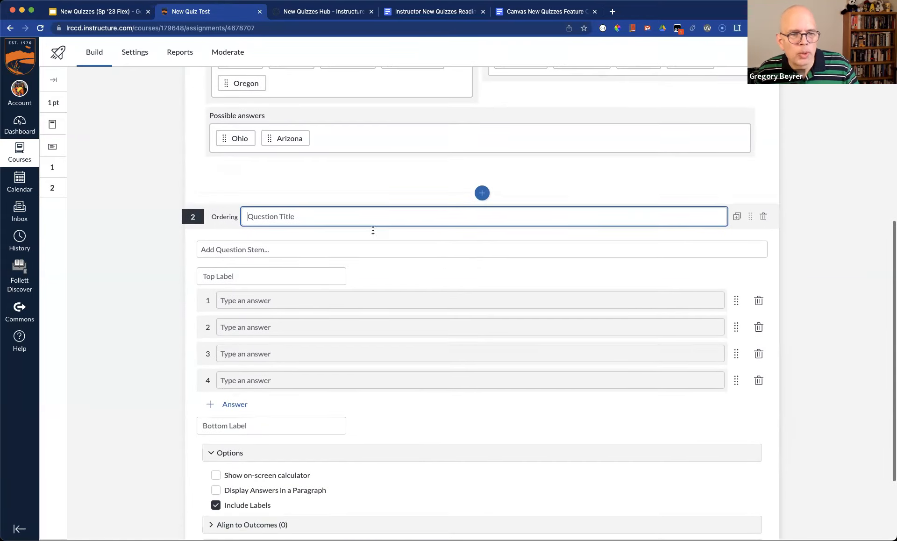
text(ordering hobbits)
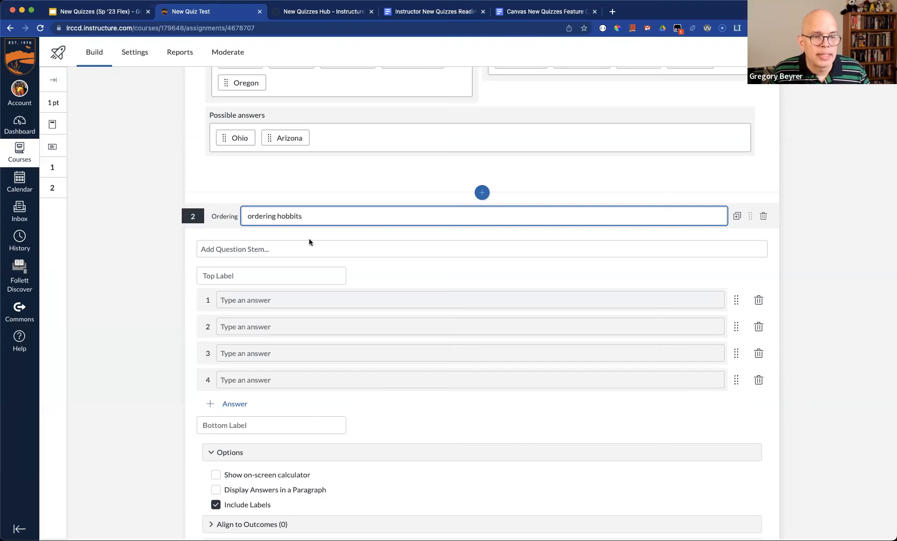
Enter the ordering question's stem "Place these hobbits in the order they were introduced in Lord of the Rings.".
click(270, 253)
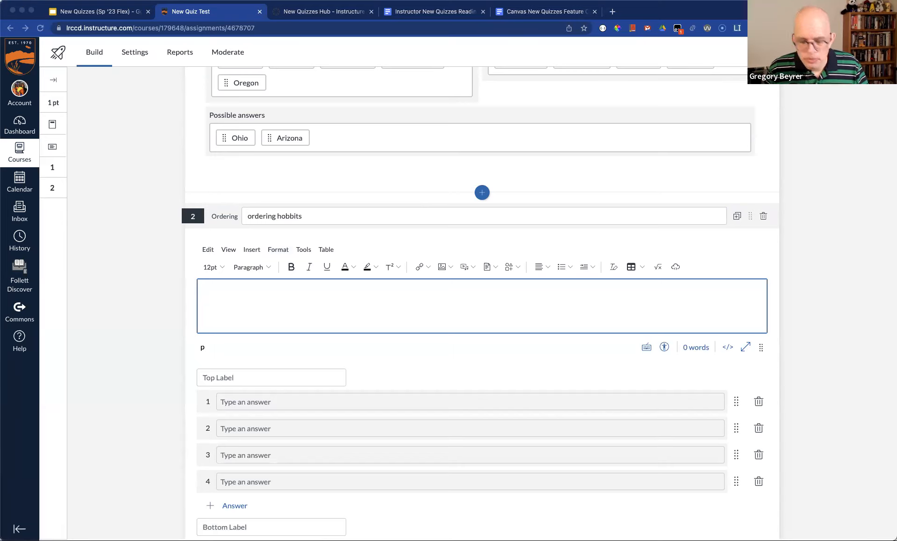
click(303, 311)
text(Place these hobbits in the order they were introduced in Lord of the Rings)
scroll(474, 398, down, 1)
text(.)
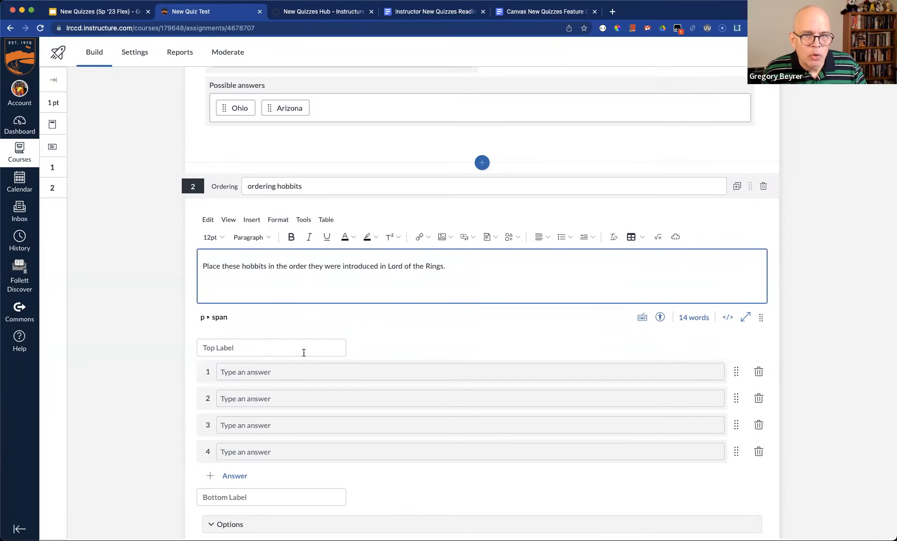
Set the ordering question's top label to "Earliest" and its bottom label to "Latest".
click(225, 352)
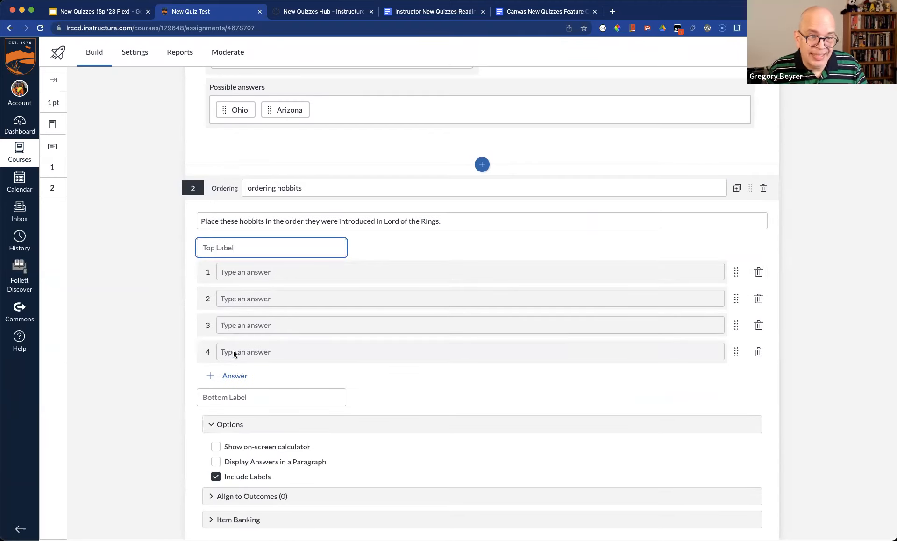
text(Earliest)
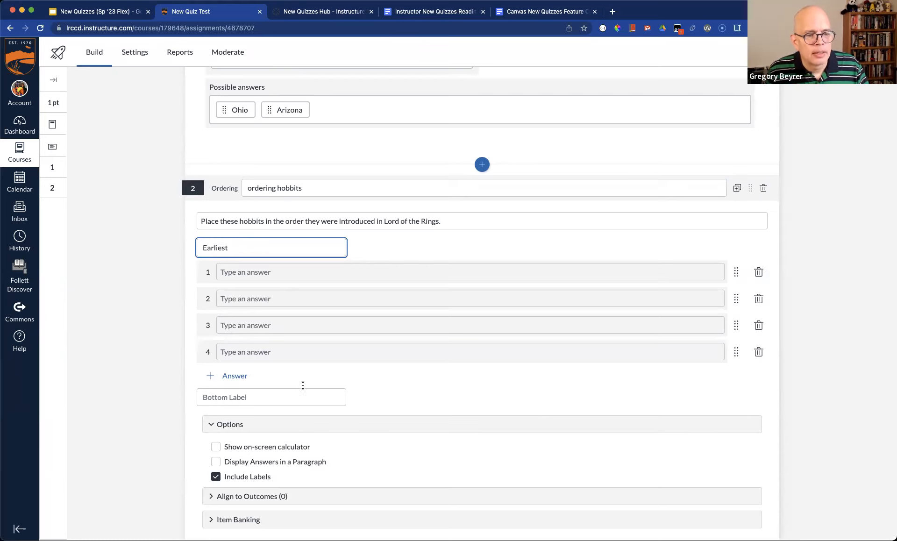
click(275, 390)
text(Latest)
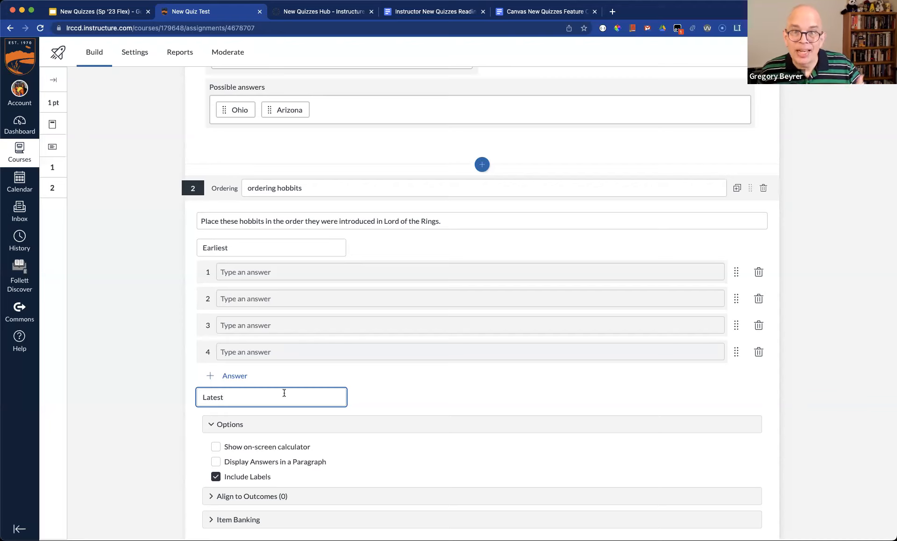
Enter "Frodo Baggins" as the first answer and "Sam Gamgee" as the second answer of the ordering question.
click(268, 274)
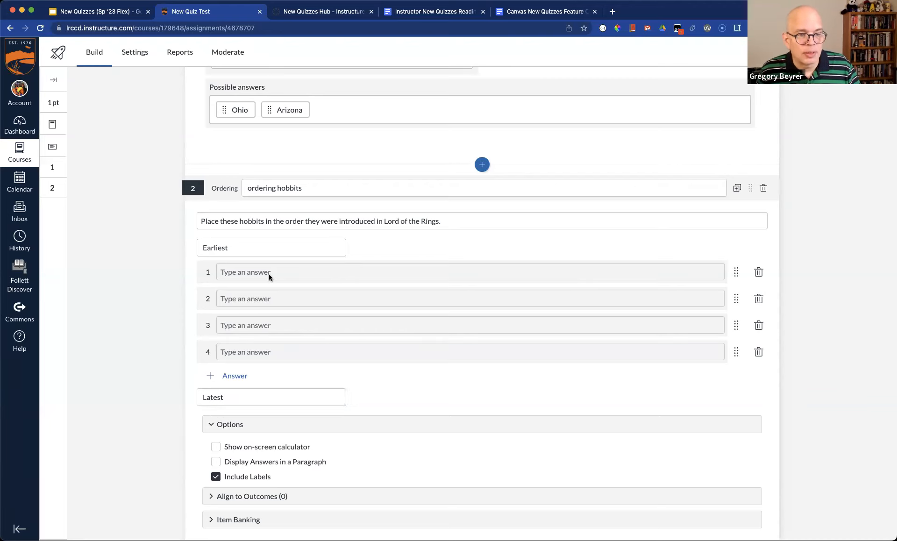
text(Frodo Bag)
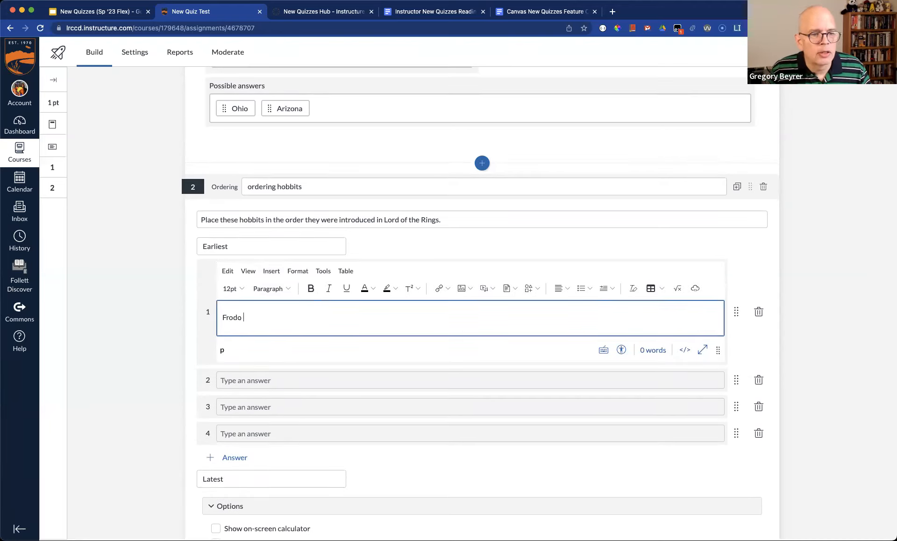
key(Tab)
key(Tab)
key(Tab)
key(Tab)
key(Tab)
key(Tab)
key(Tab)
key(Tab)
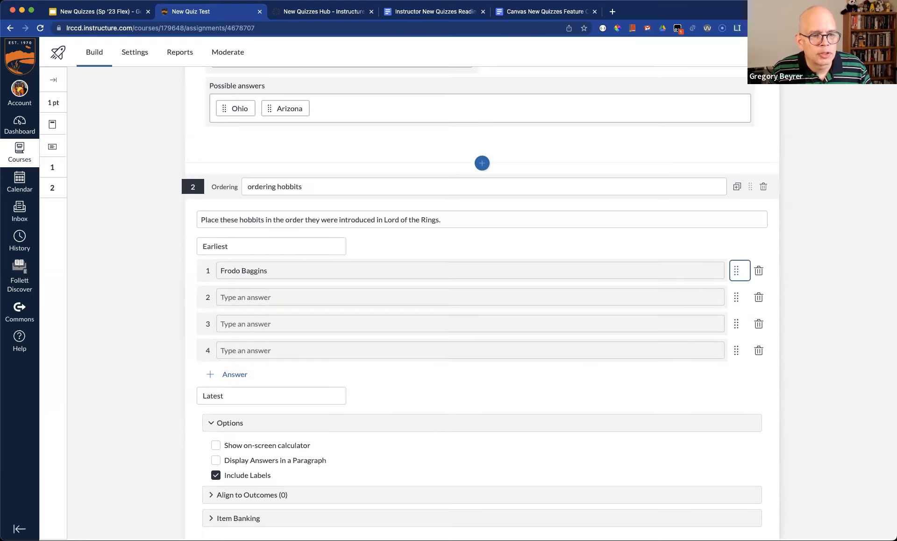
text(Sam )
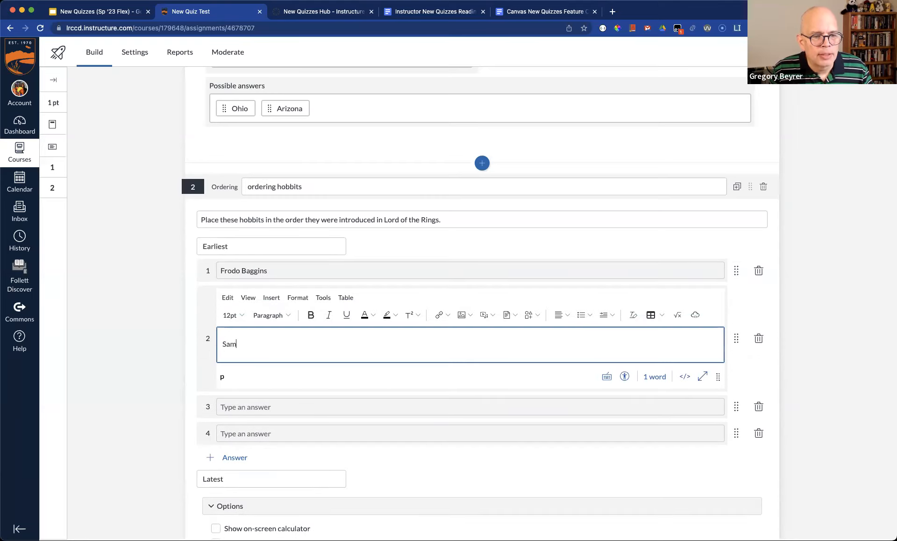
text(Gamgee)
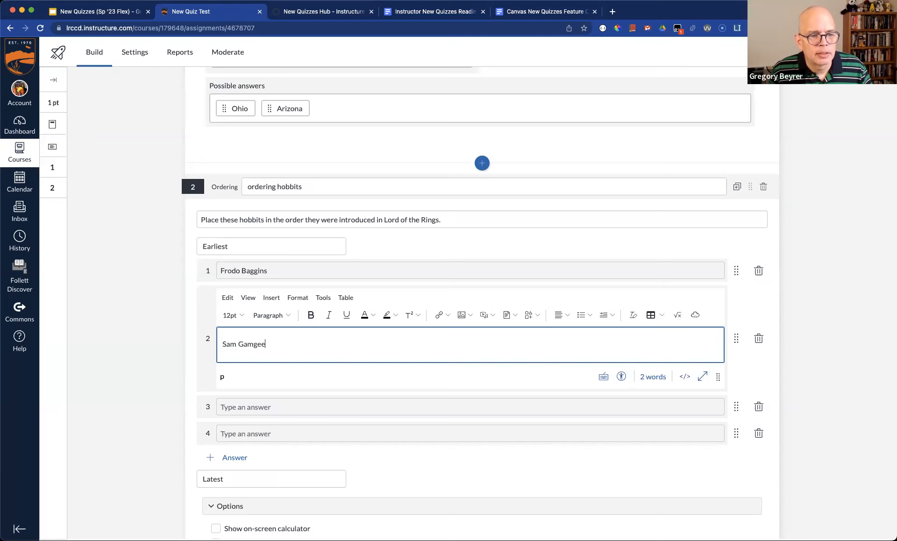
Enter "Merry Brandybuck" as the third answer and "Pippin Took" as the fourth, and save the ordering question.
key(Tab)
key(Tab)
key(Tab)
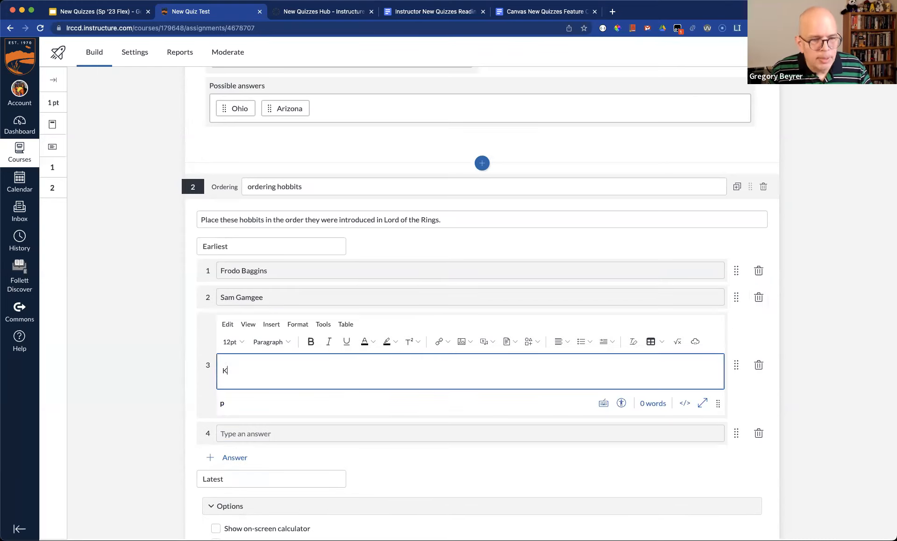
text(Merry Brandybuck)
key(Tab)
key(Tab)
key(Tab)
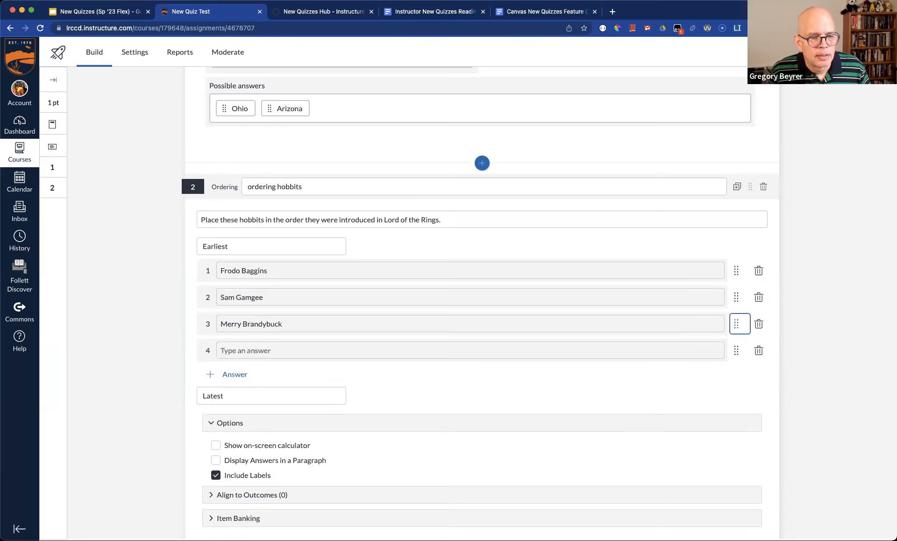
key(Tab)
text(Pippin Took)
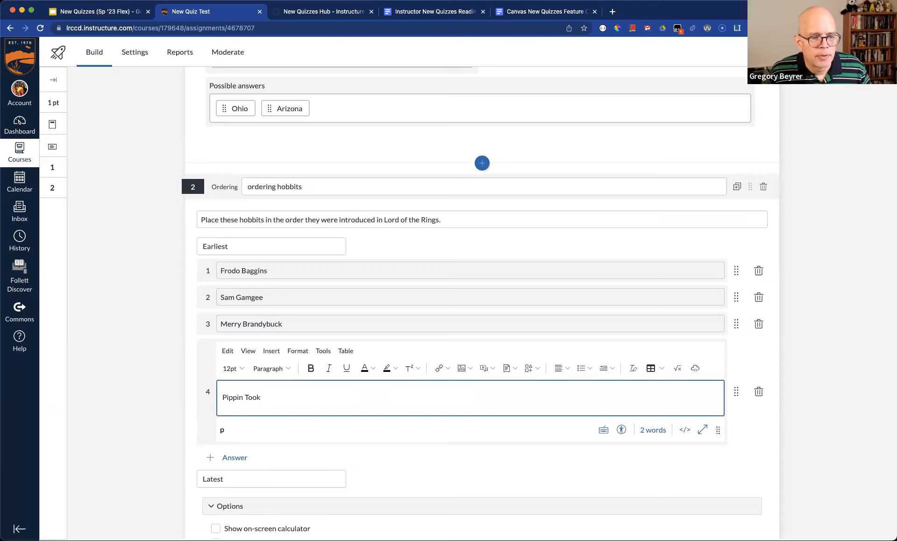
click(811, 372)
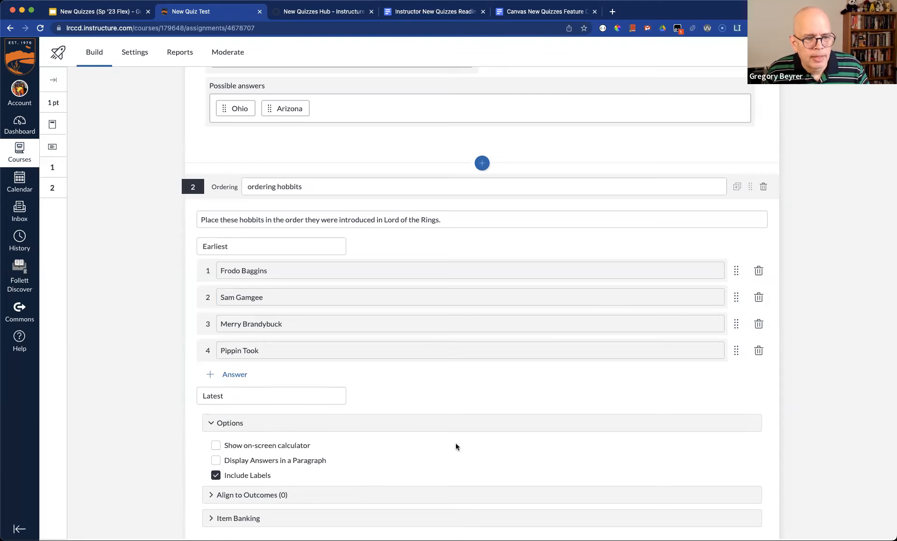
scroll(455, 442, down, 3)
click(466, 434)
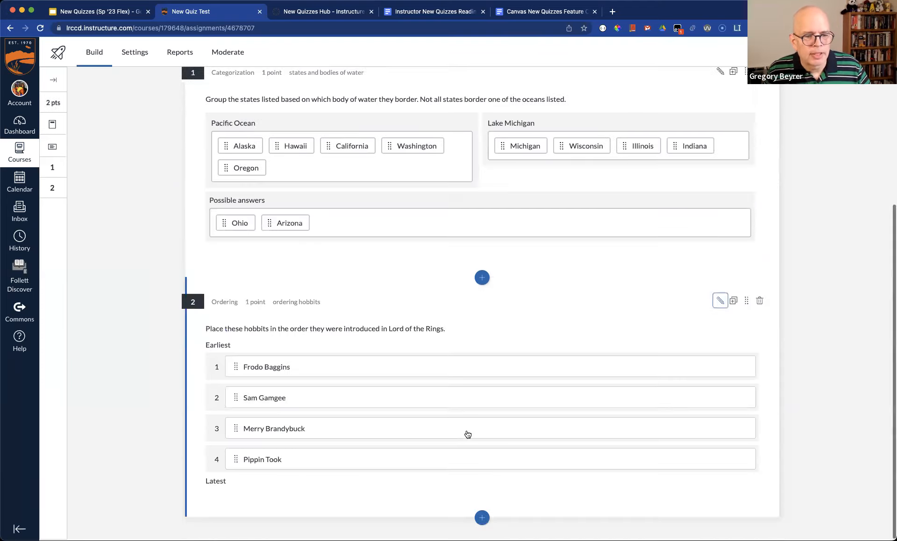
Edit the ordering question so that its answers are displayed in a paragraph, and save it.
click(720, 301)
scroll(717, 455, down, 3)
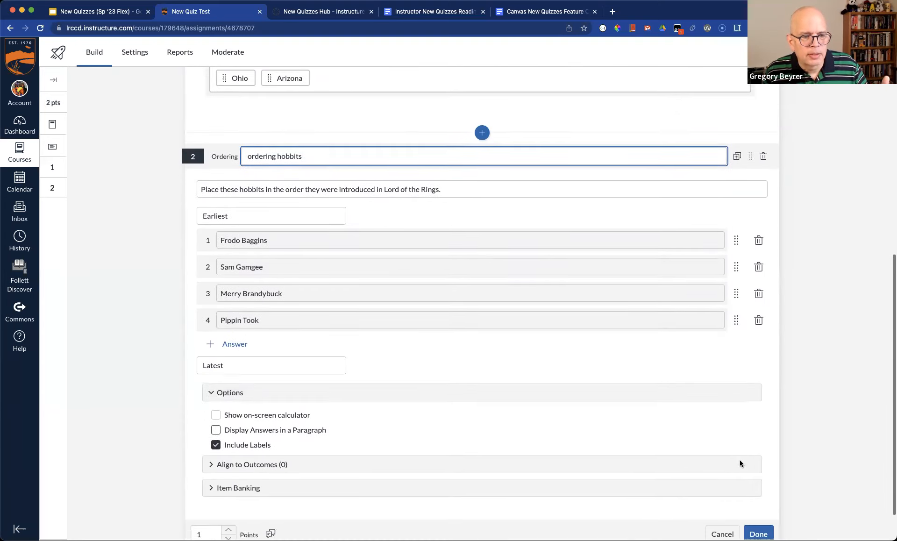
click(264, 422)
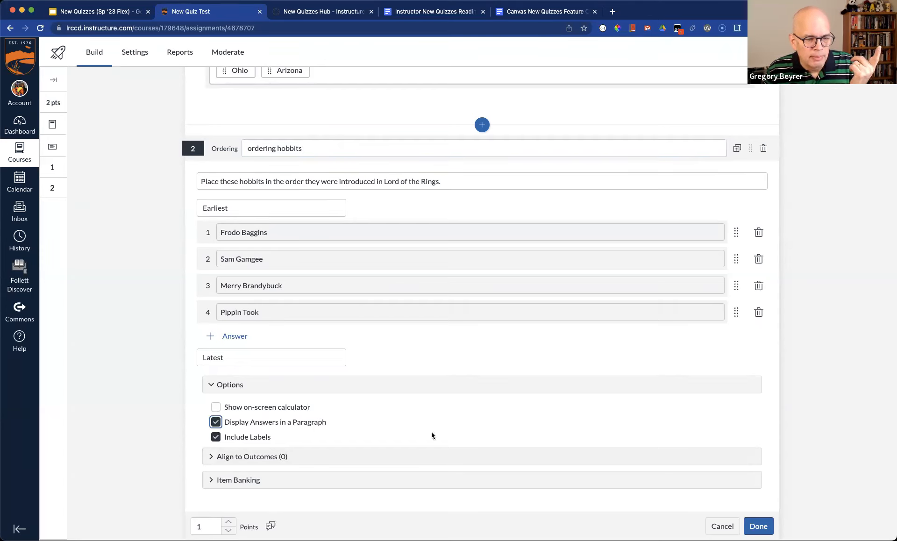
scroll(431, 432, down, 1)
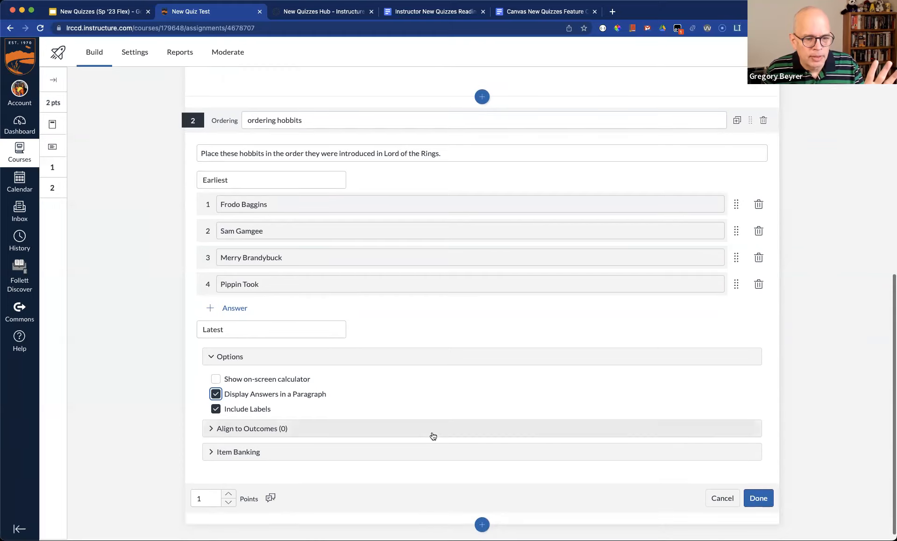
click(762, 501)
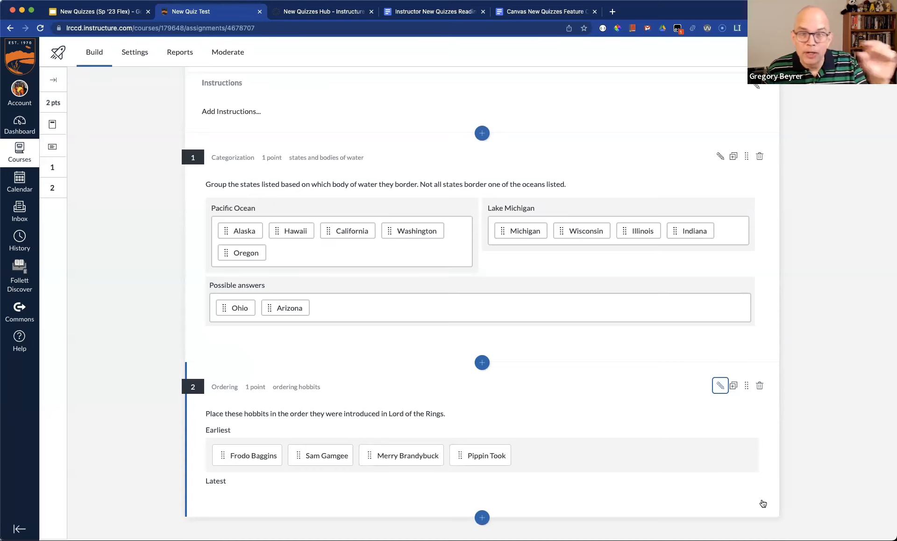
Edit the ordering question to stop displaying its answers in a paragraph, and save it.
click(719, 386)
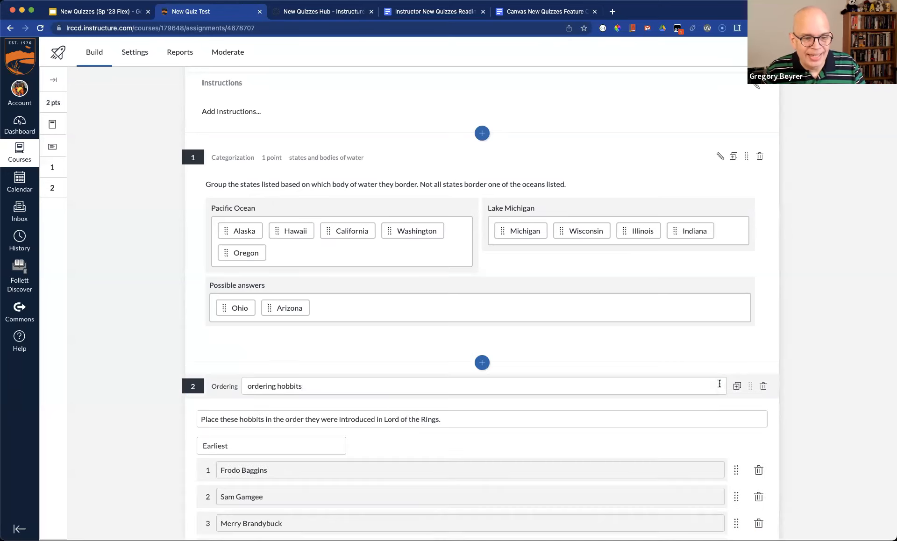
scroll(301, 496, down, 5)
click(252, 433)
scroll(438, 464, down, 2)
click(760, 492)
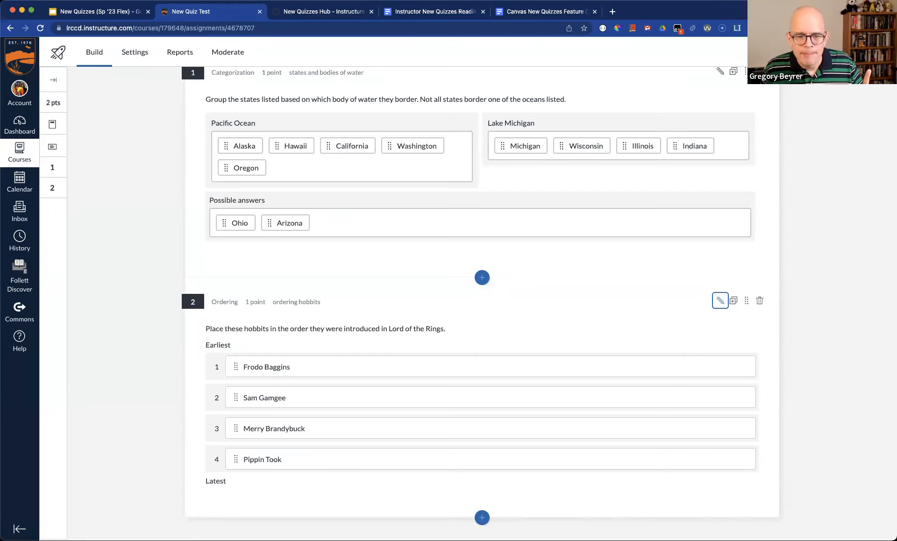
Add a Hot Spot question after the ordering question and title it "hotspot berlin".
click(483, 517)
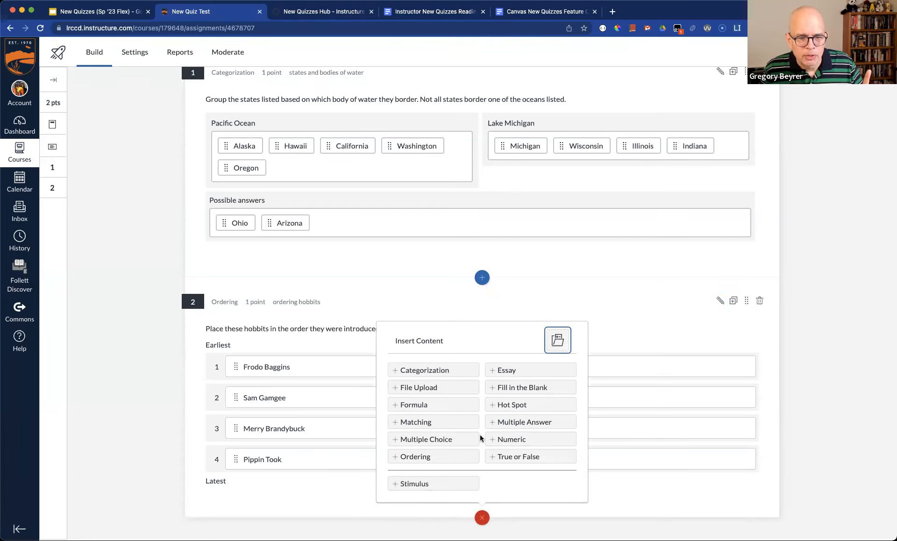
click(528, 405)
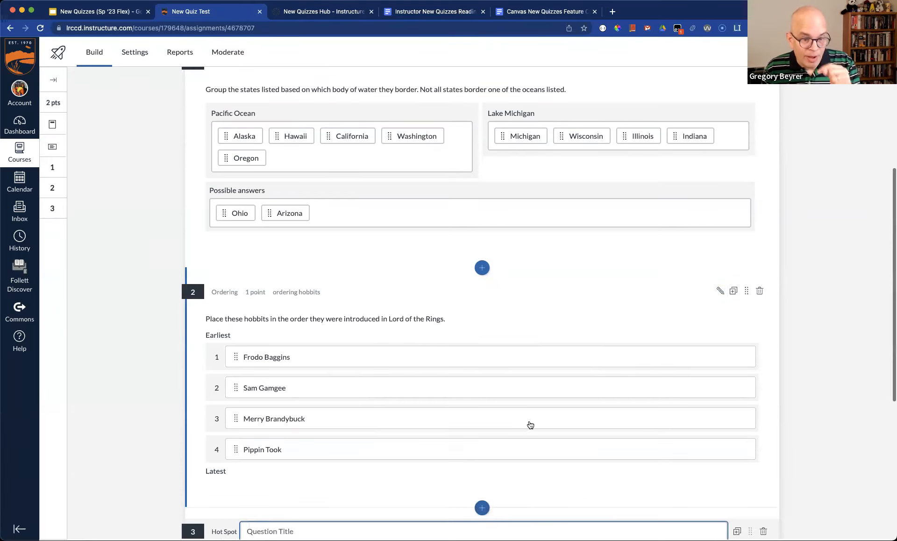
scroll(824, 432, down, 5)
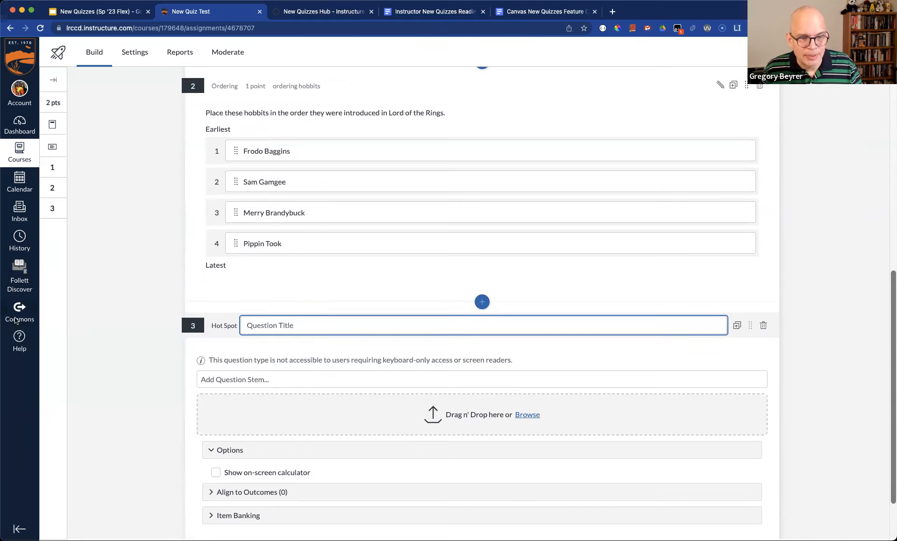
drag(277, 359, 537, 366)
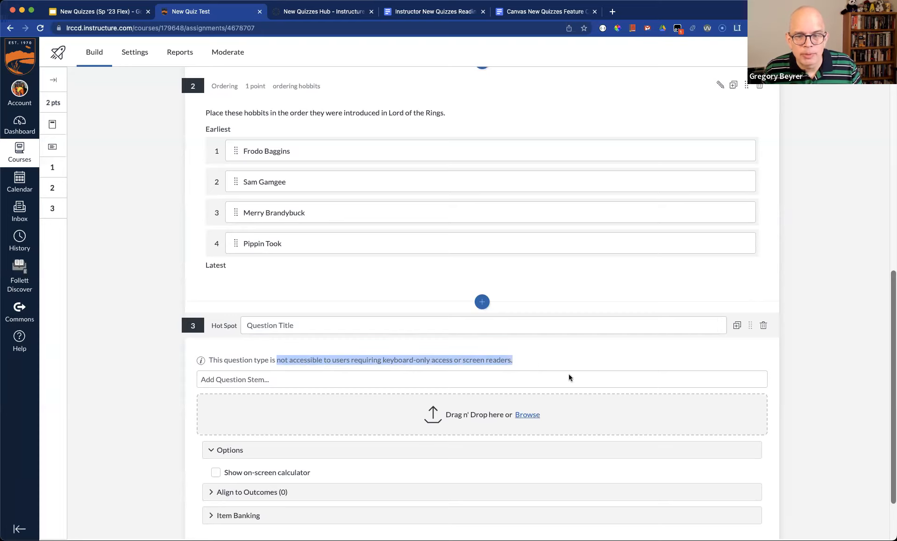
click(309, 327)
text(h)
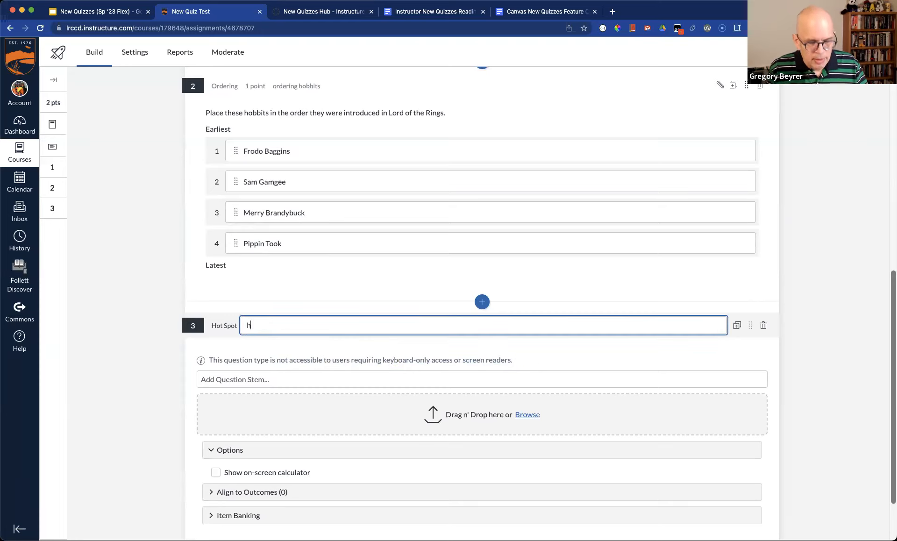
text(otspot gereral)
key(BackSpace)
key(BackSpace)
key(BackSpace)
key(BackSpace)
key(BackSpace)
key(BackSpace)
key(BackSpace)
text(berl)
Enter the hot spot question stem "Select which German city was divided between East and West despite being entirely within East or West Germany".
click(300, 379)
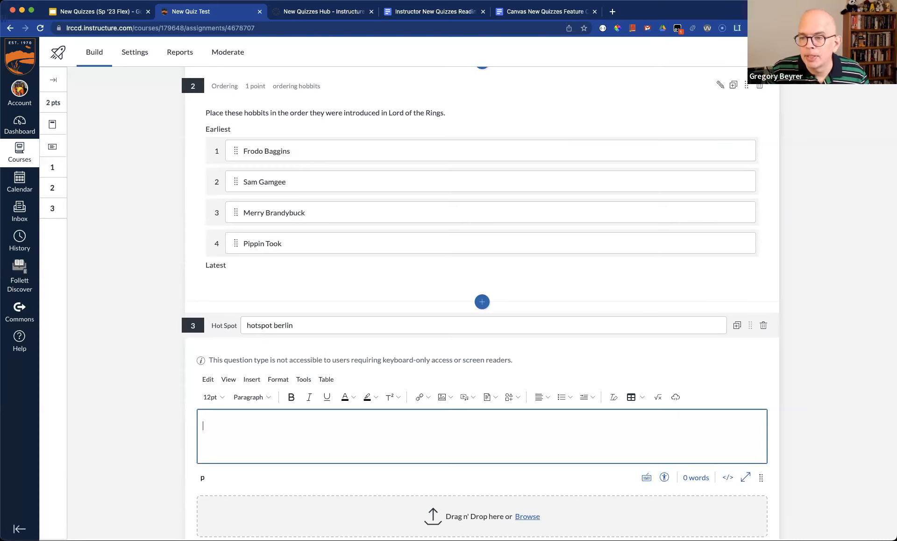
key(super+Tab)
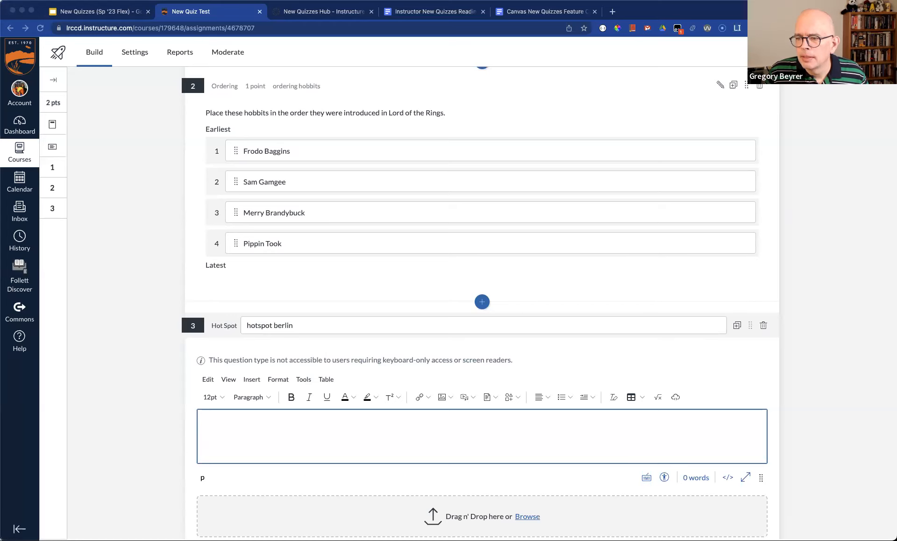
click(389, 420)
text(Select which German city was divided between East and West despite being entirely within East or West Germany)
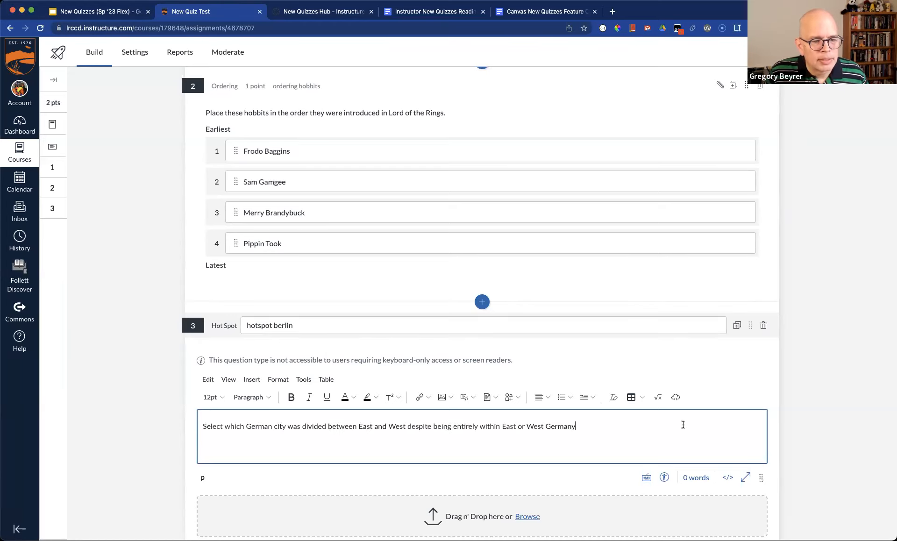
Upload the map image of East and West Germany to the hot spot question.
scroll(686, 427, down, 2)
scroll(688, 429, down, 3)
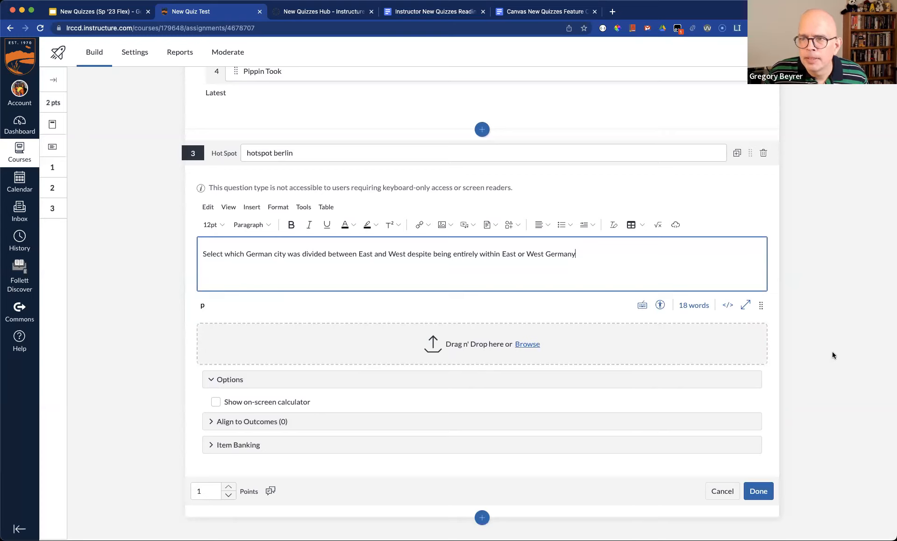
key(super+Tab)
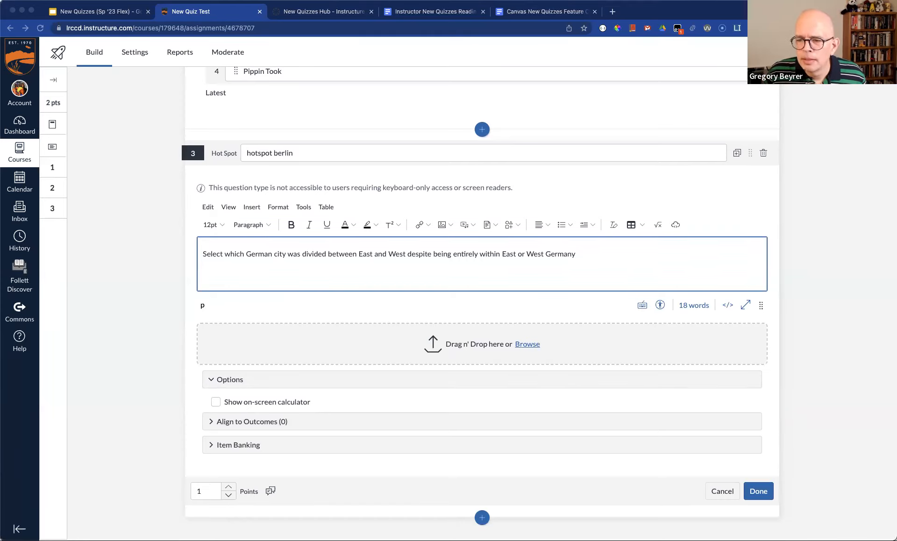
drag(731, 354, 514, 349)
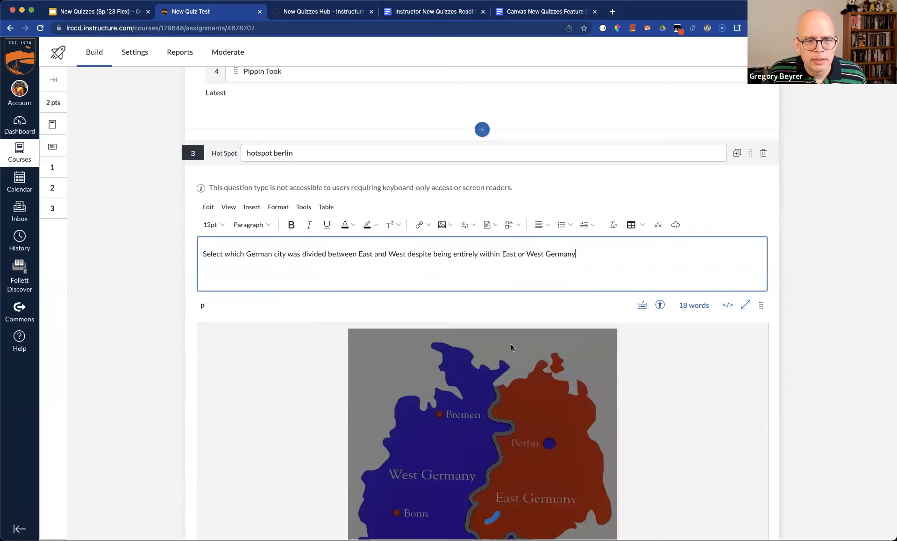
Draw a rectangular hot spot around the Berlin label and its dot on the map, and save the question.
scroll(772, 380, down, 5)
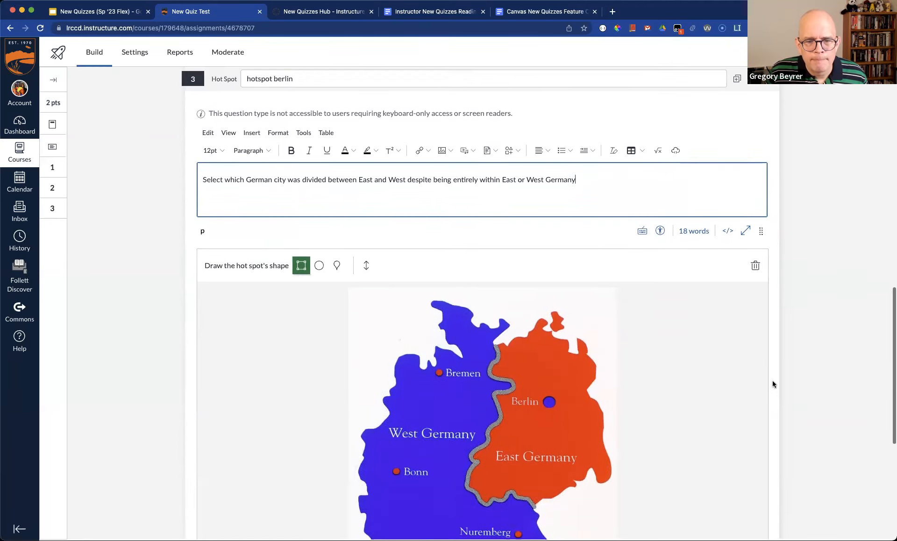
scroll(773, 380, down, 1)
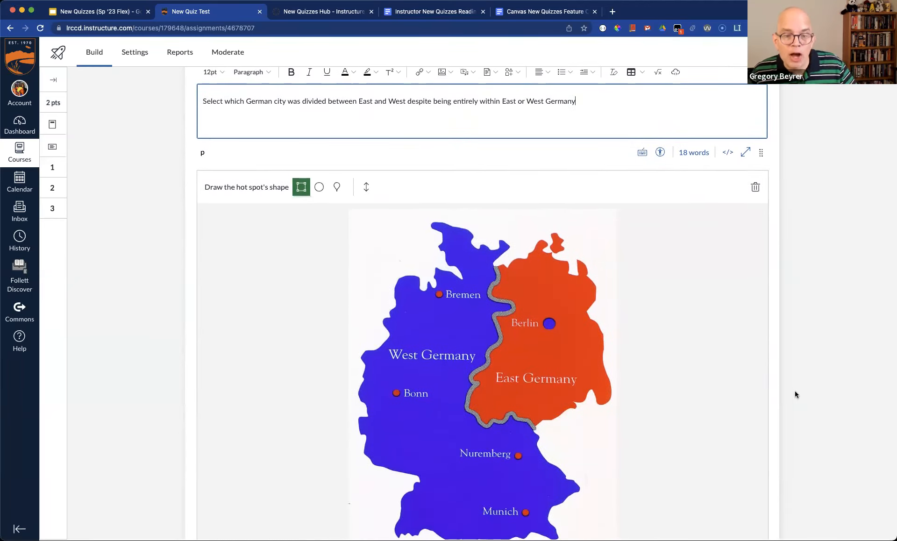
scroll(771, 386, down, 3)
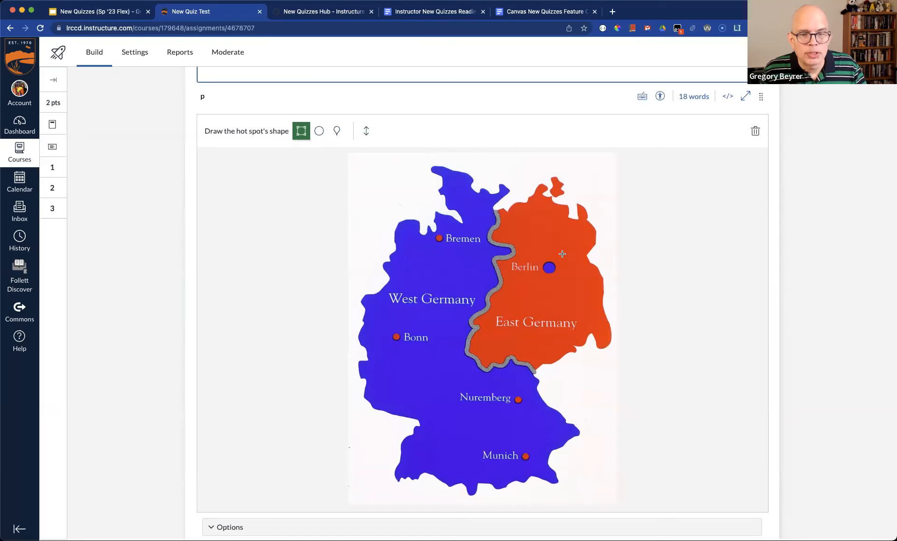
mouse_move(508, 259)
mouse_down()
mouse_move(532, 275)
mouse_move(563, 177)
mouse_up()
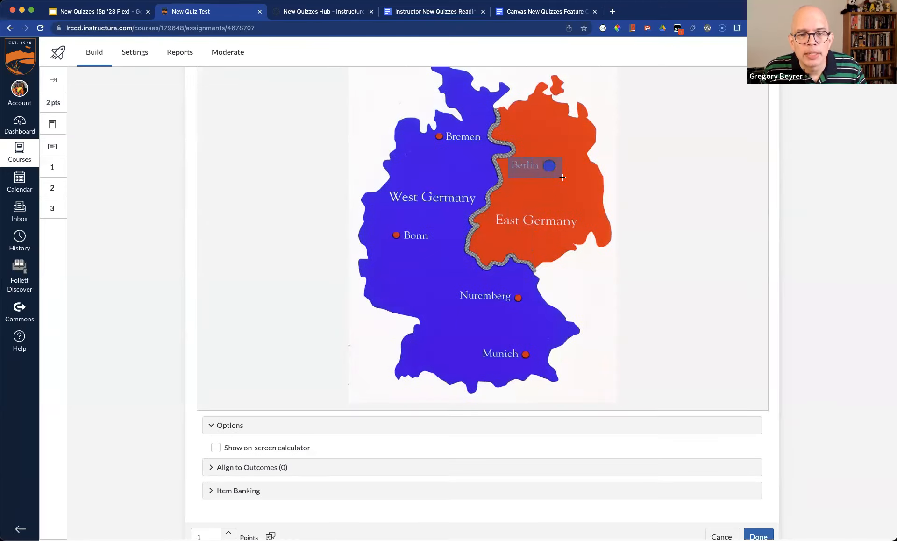
scroll(685, 320, down, 2)
scroll(686, 320, down, 1)
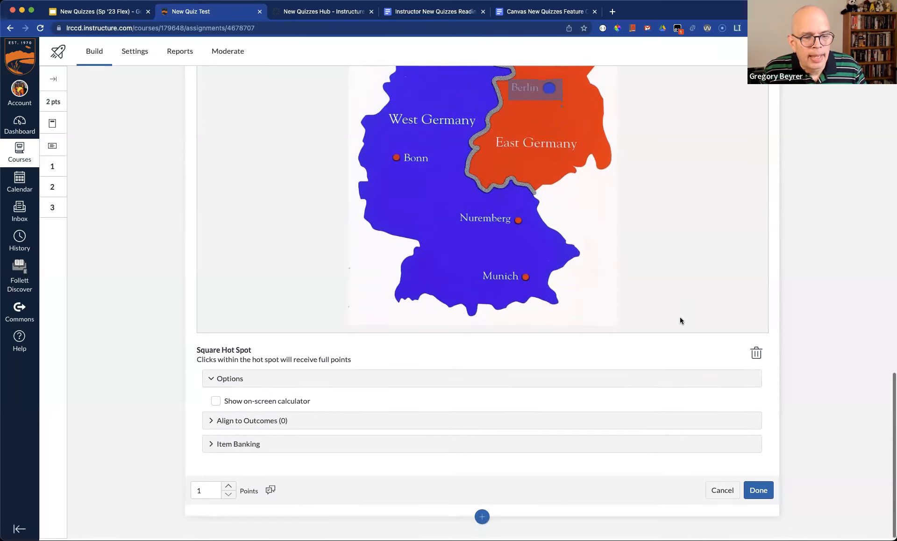
click(757, 490)
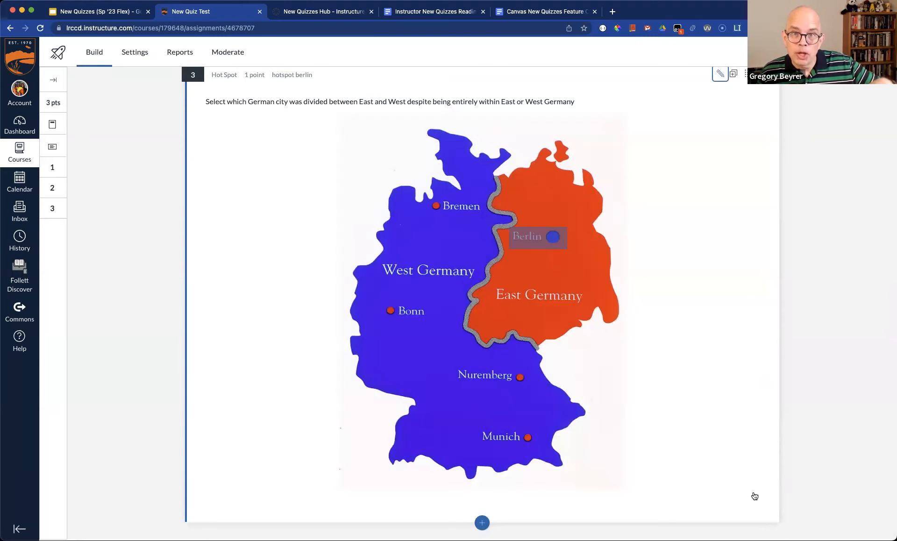
scroll(781, 183, up, 8)
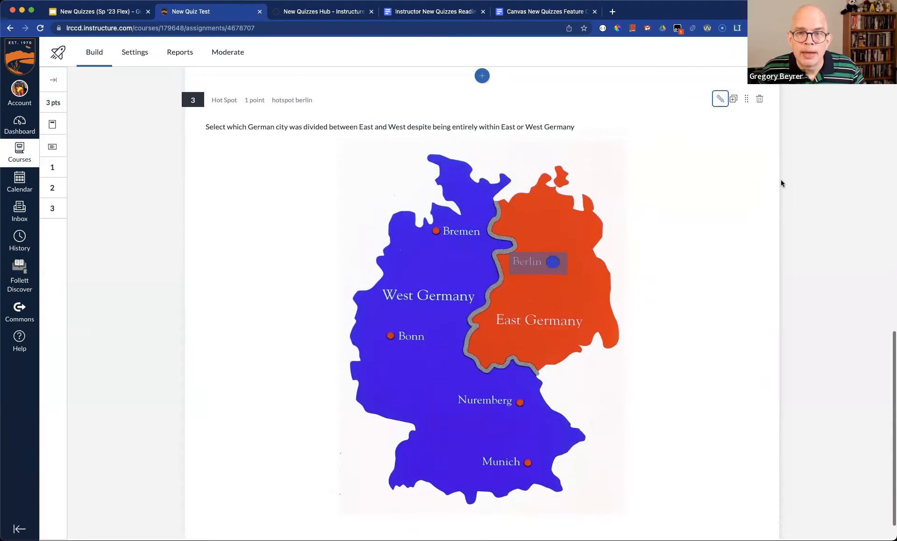
scroll(789, 191, up, 5)
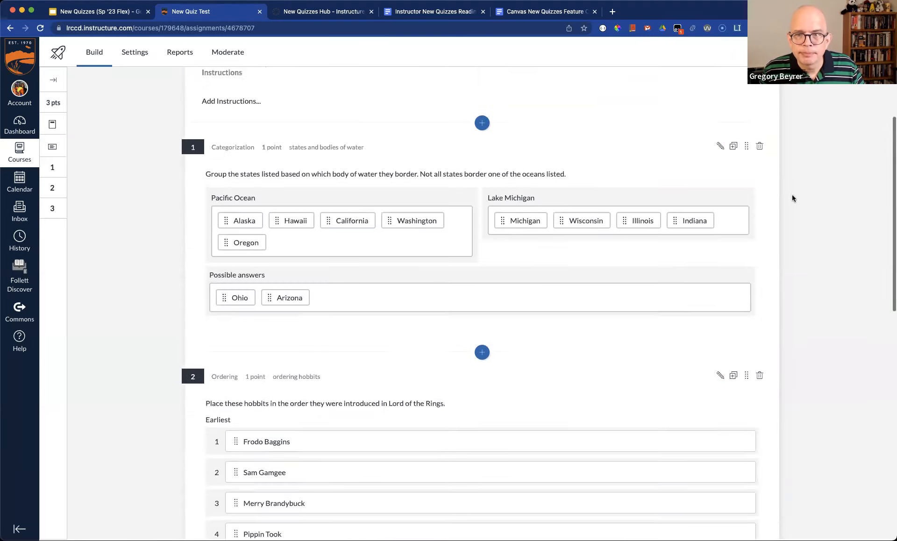
click(744, 100)
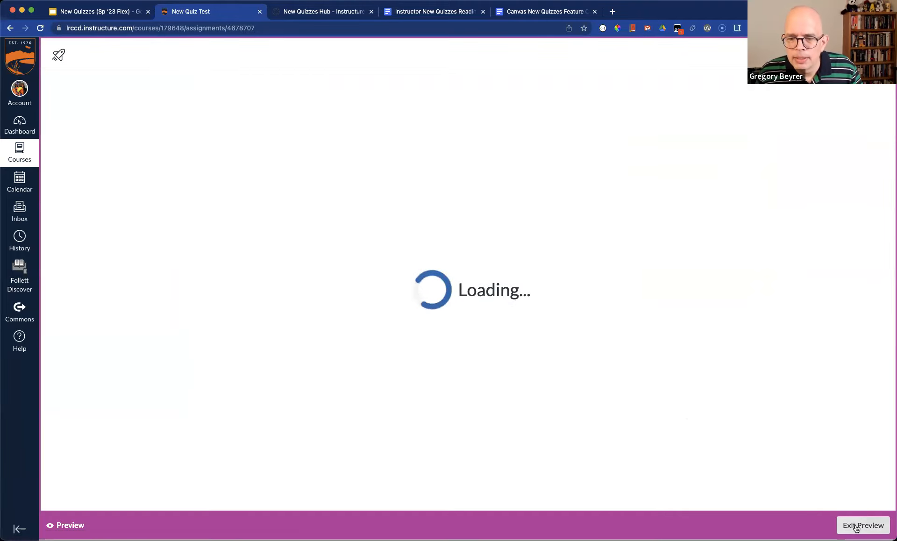
click(858, 525)
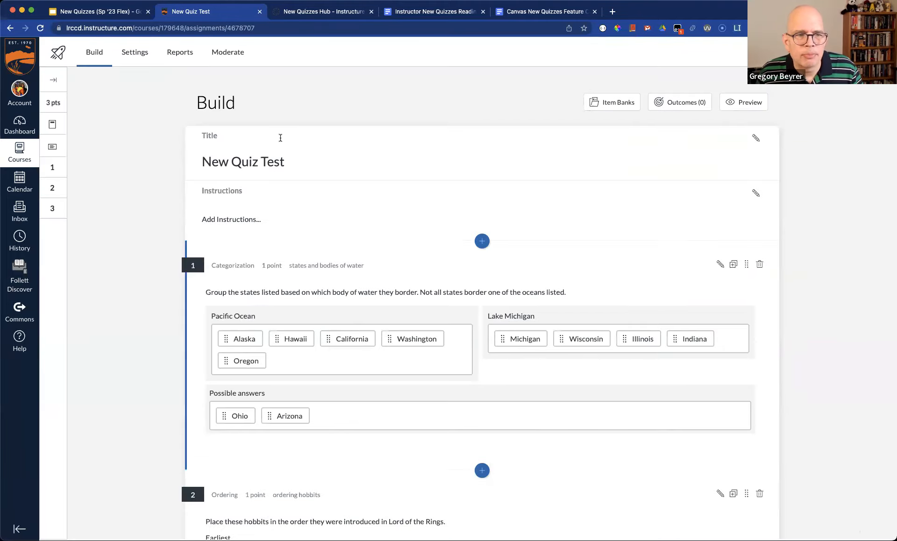
Turn off Restrict student result view in the quiz settings.
click(133, 53)
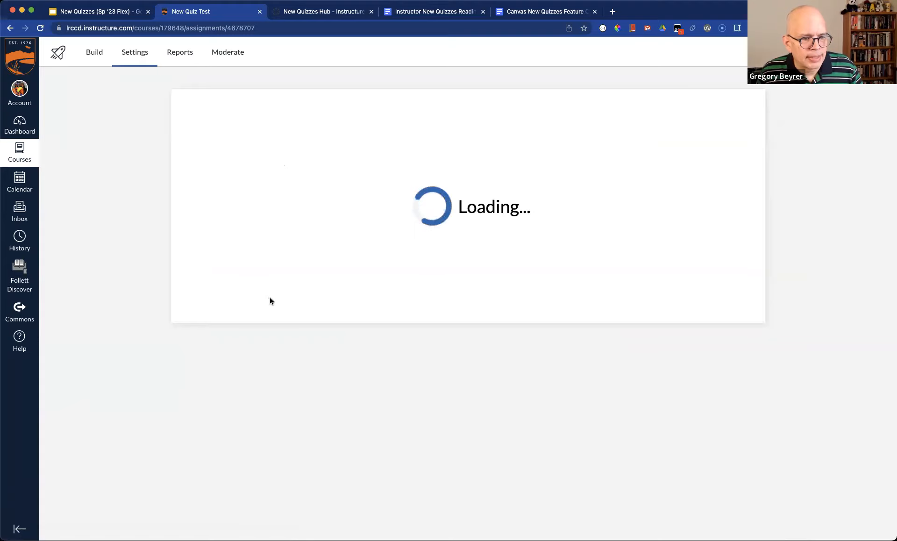
scroll(256, 361, down, 2)
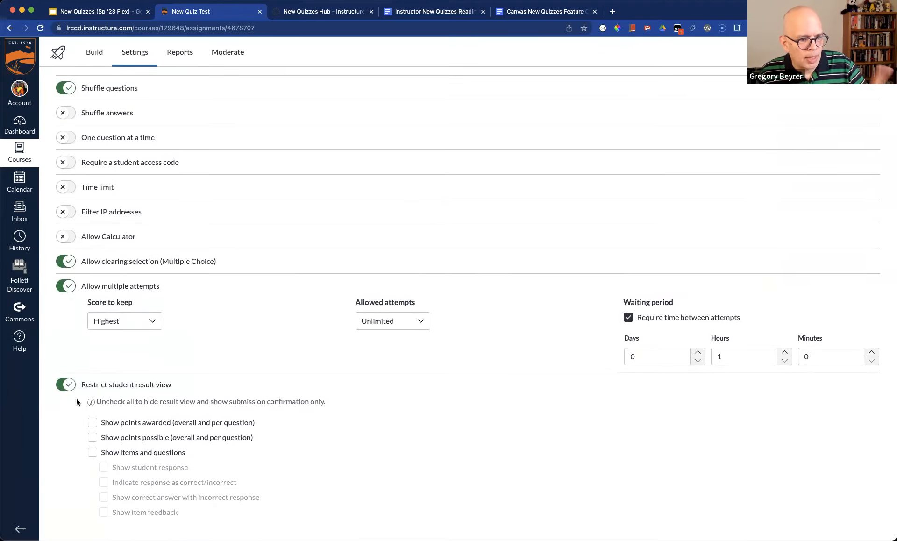
click(65, 385)
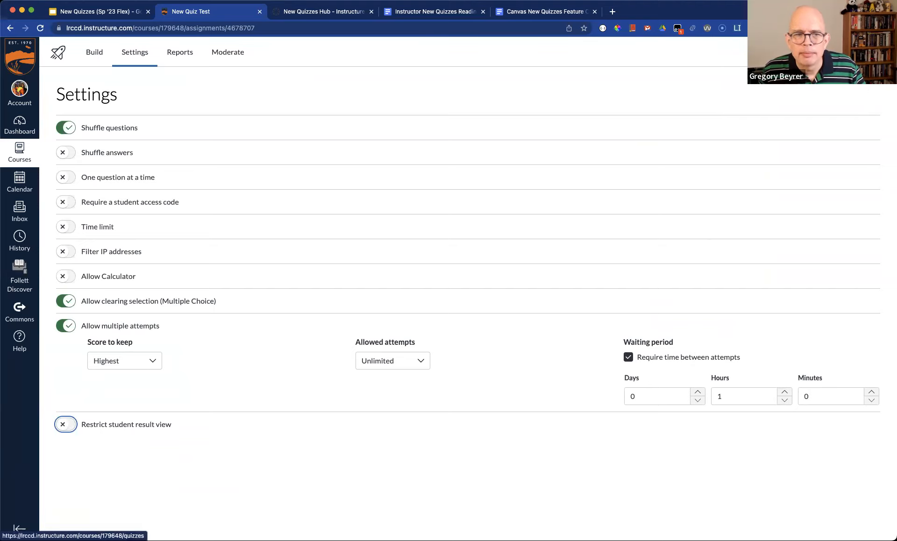
Preview the quiz and arrange the hobbits in the order Frodo Baggins, Sam Gamgee, Merry Brandybuck, Pippin Took.
click(111, 55)
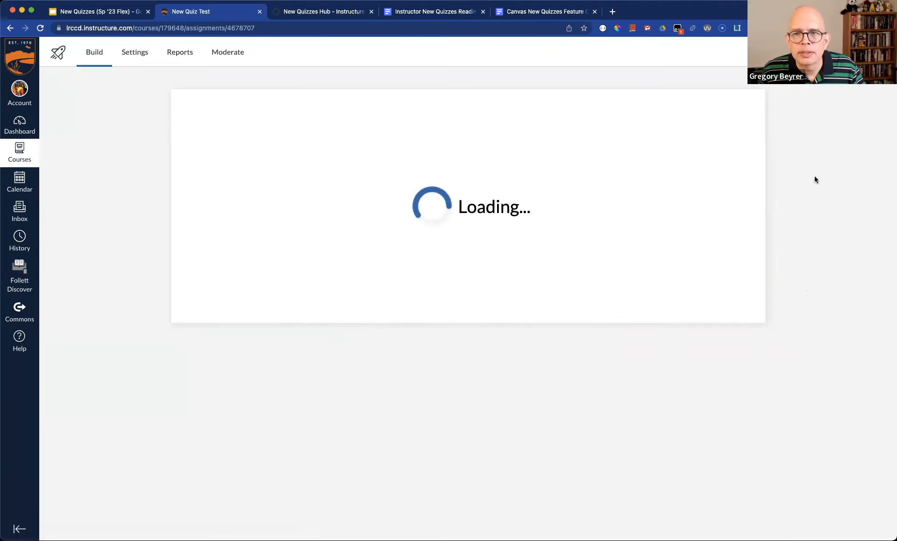
click(743, 101)
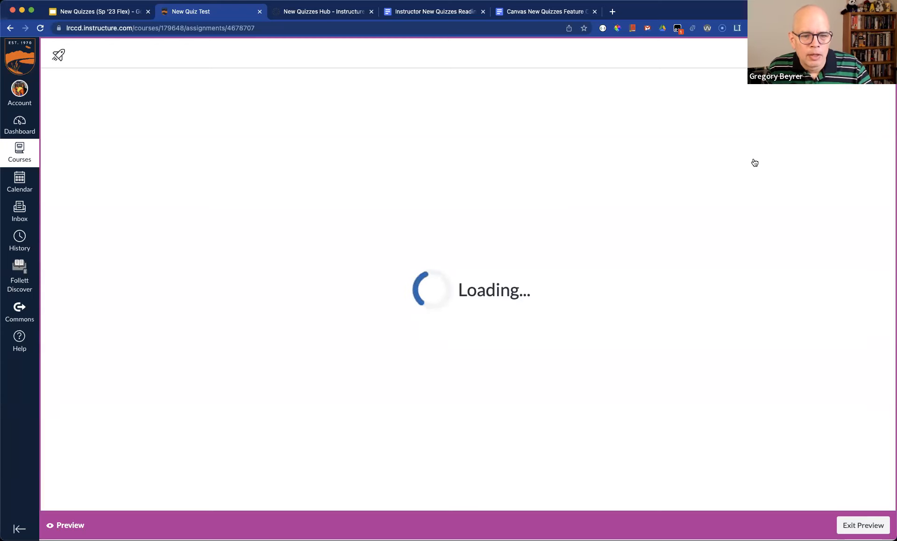
scroll(626, 276, down, 5)
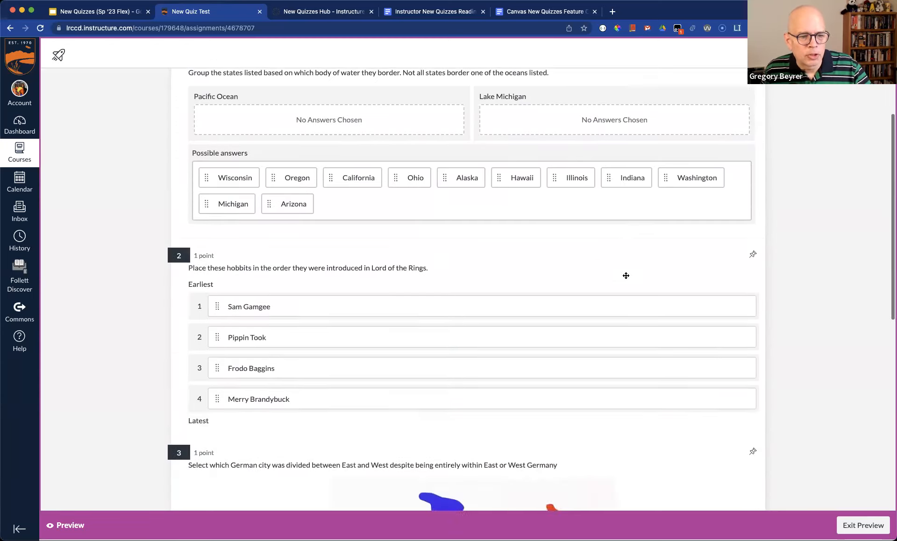
drag(219, 237, 226, 179)
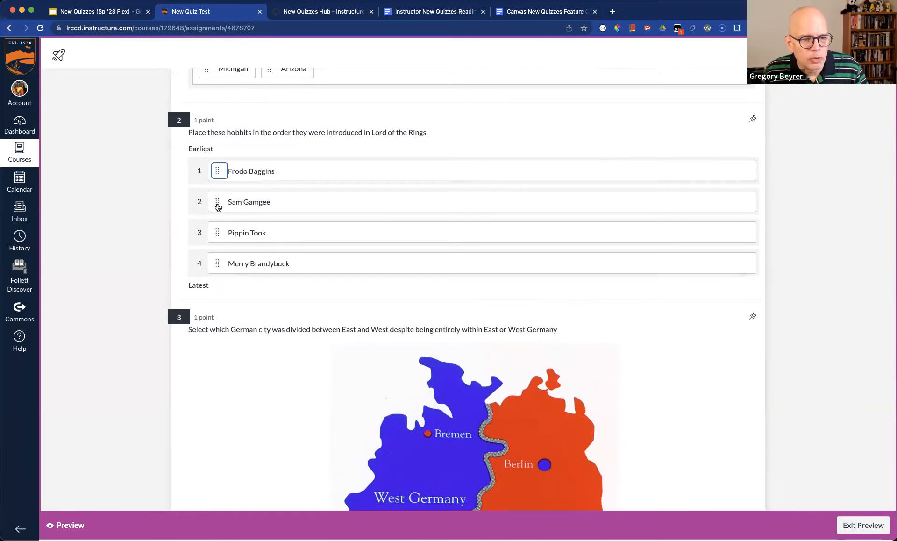
click(216, 263)
key(Up)
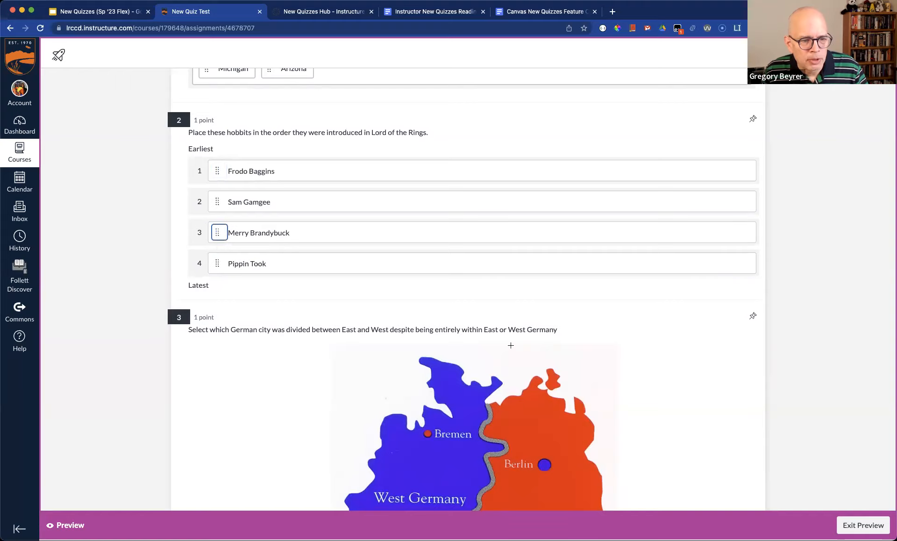
Mark Bremen as the hot spot answer and submit the preview attempt with the categorization question unanswered.
scroll(632, 371, down, 4)
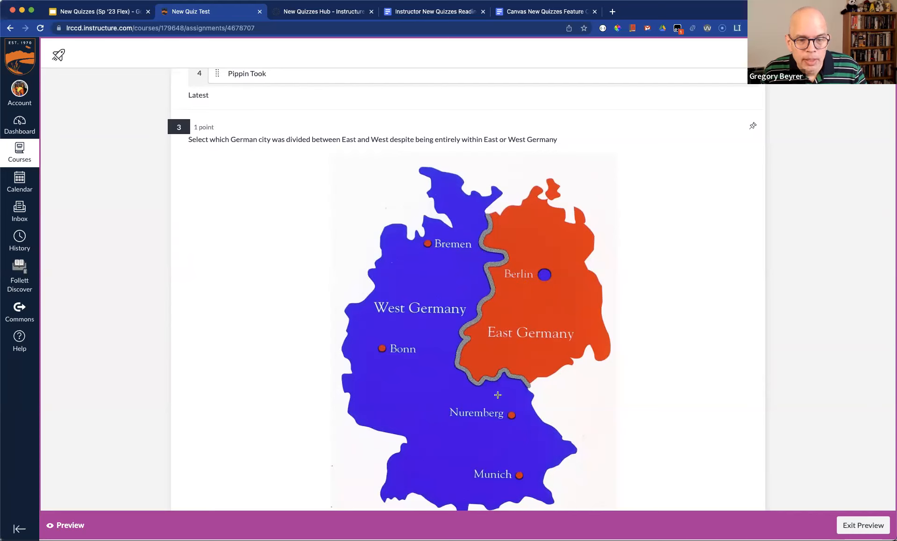
click(443, 245)
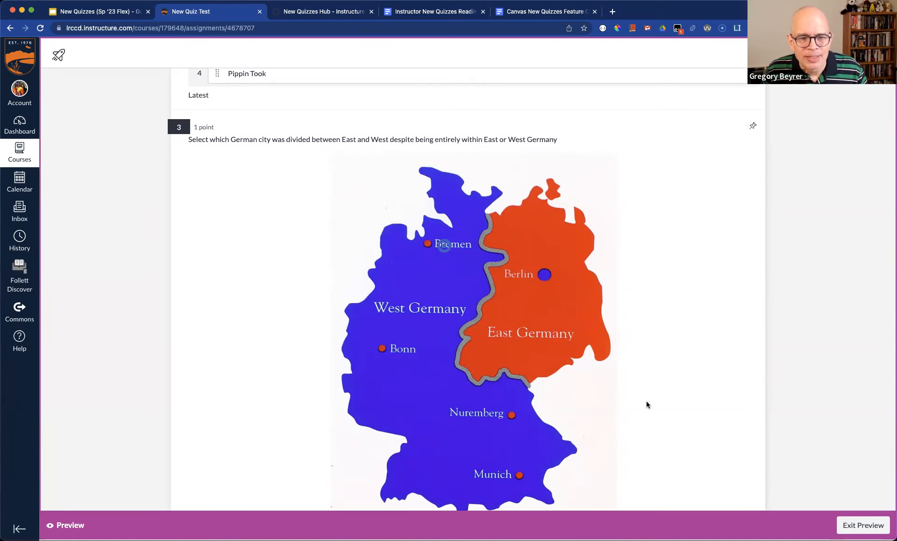
scroll(646, 404, down, 5)
click(734, 477)
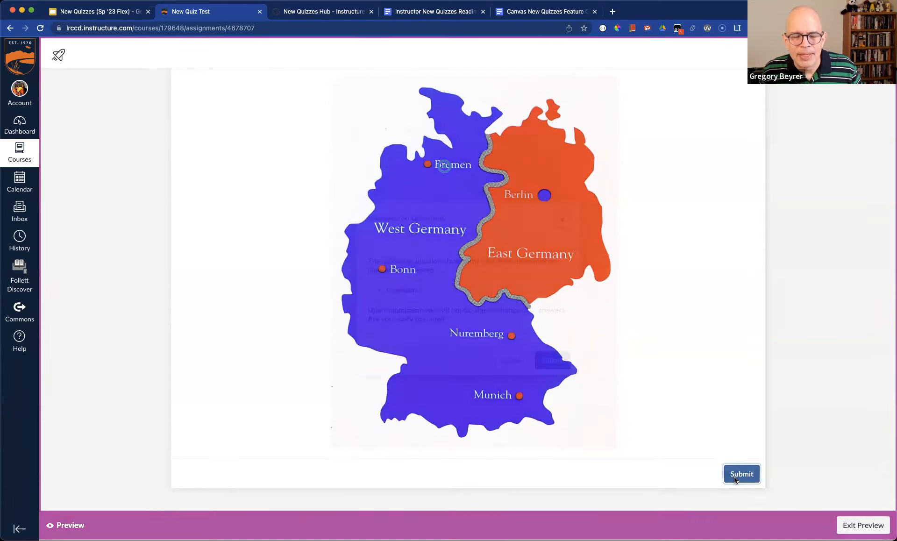
click(550, 363)
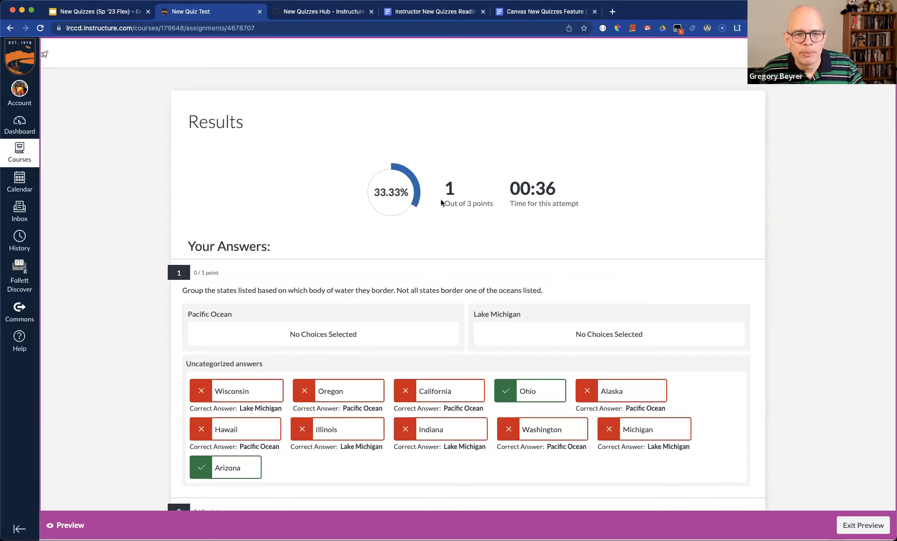
Review the preview results for the categorization, ordering and hot spot questions, and exit the preview.
scroll(582, 357, down, 5)
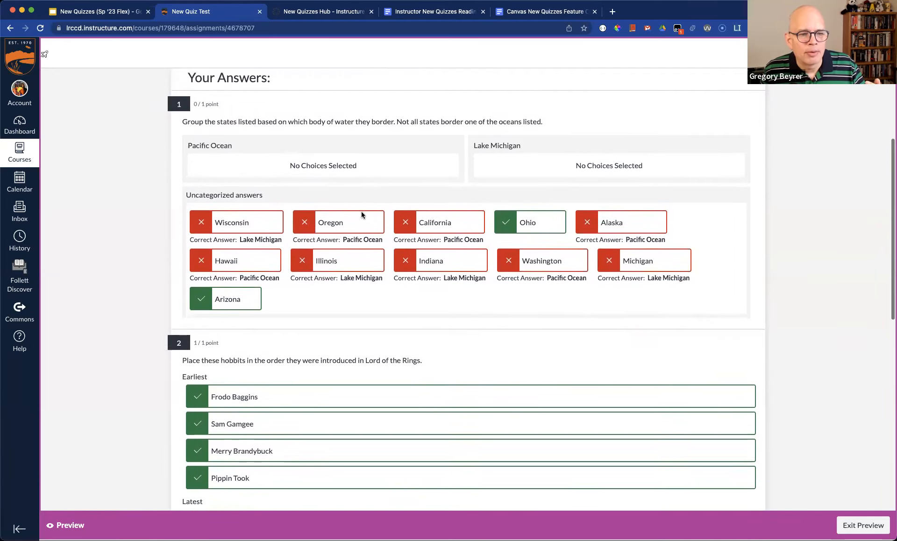
scroll(345, 196, down, 2)
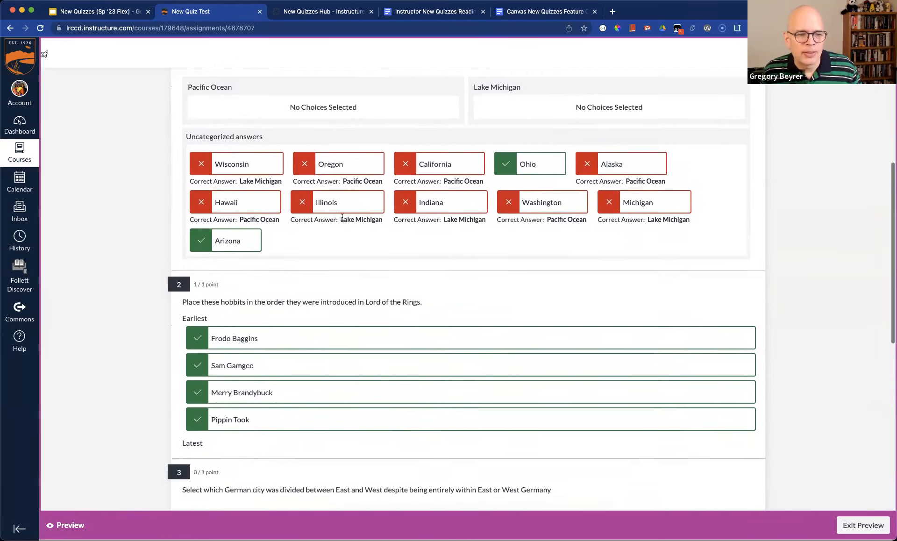
scroll(342, 218, down, 10)
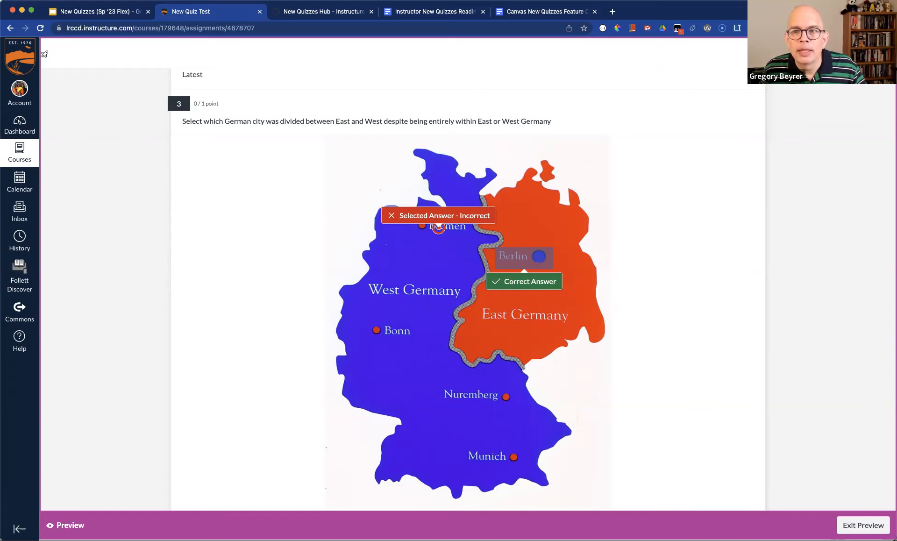
click(862, 525)
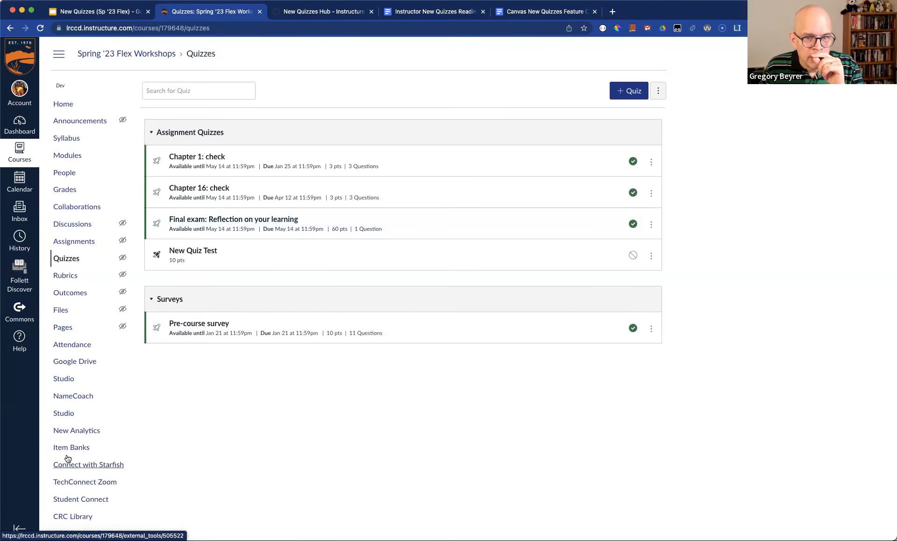
Publish New Quiz Test and duplicate it in the Assignment Quizzes list.
click(628, 257)
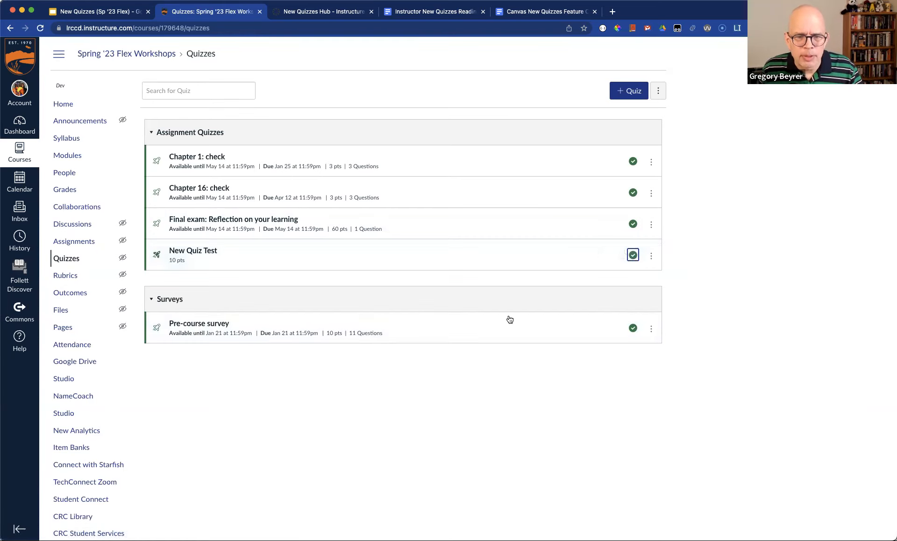
click(651, 256)
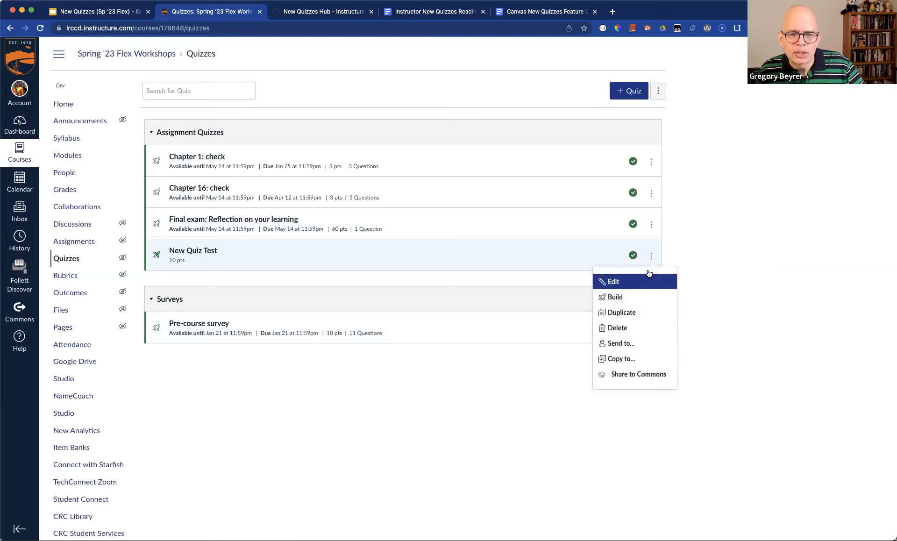
click(621, 312)
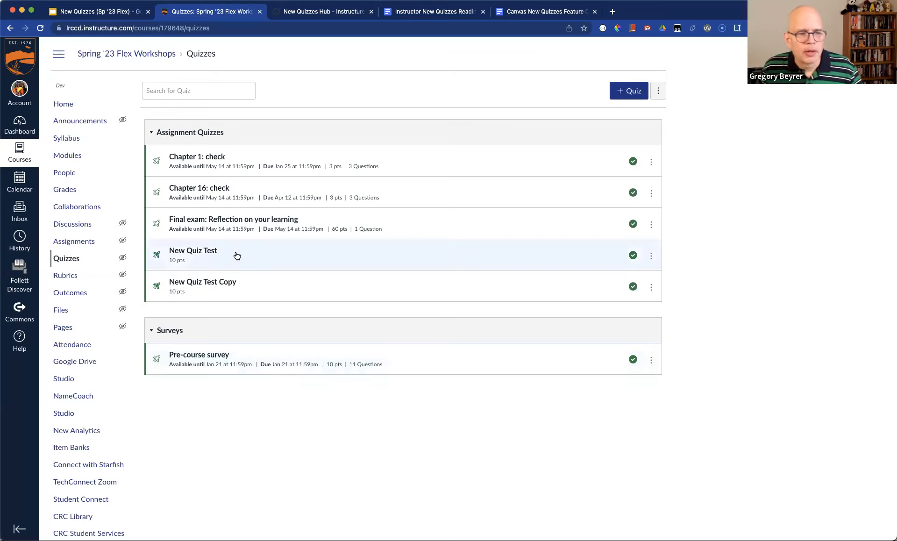
Assign New Quiz Test Copy only to the second listed student instead of Everyone, and save despite the excluded section.
click(652, 288)
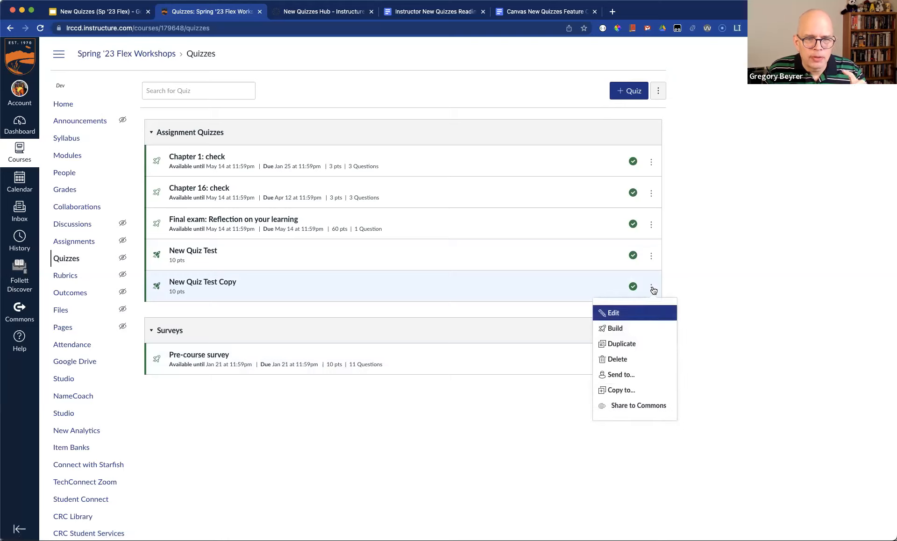
click(636, 314)
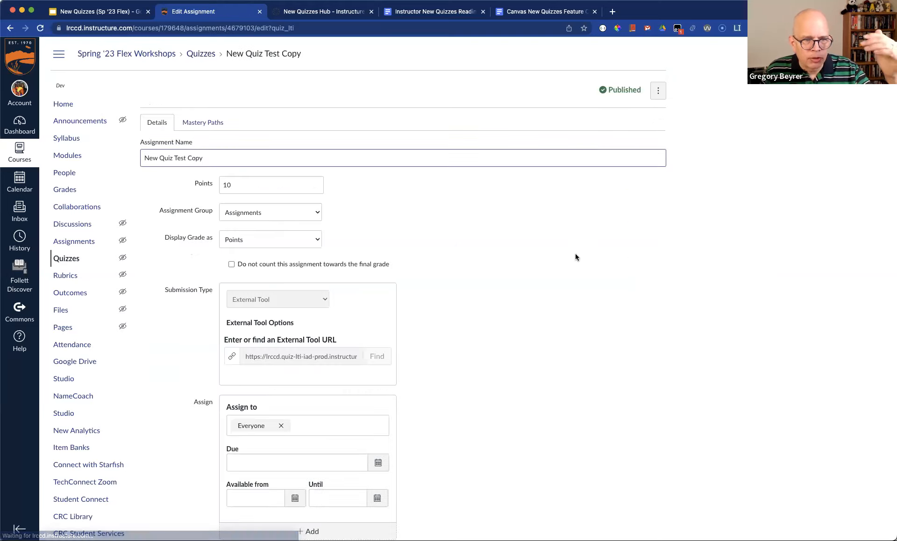
scroll(604, 248, down, 3)
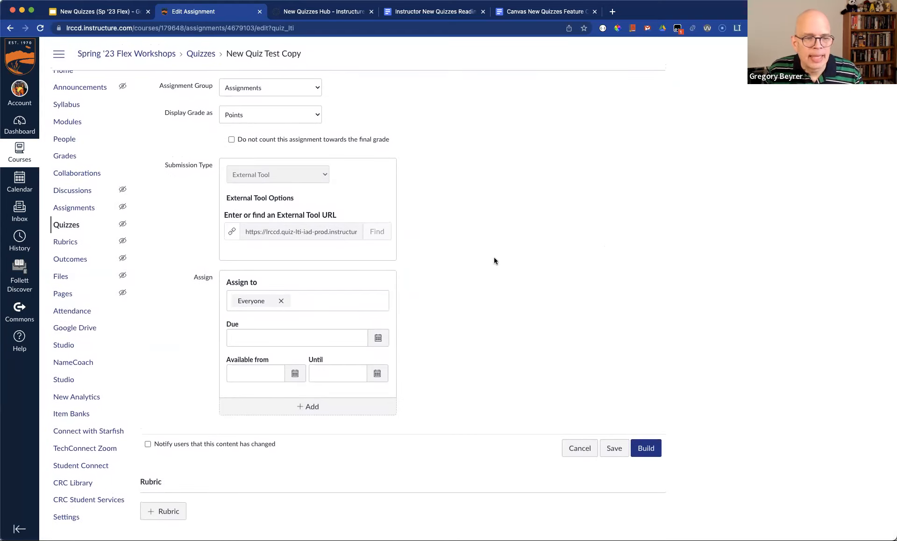
click(280, 301)
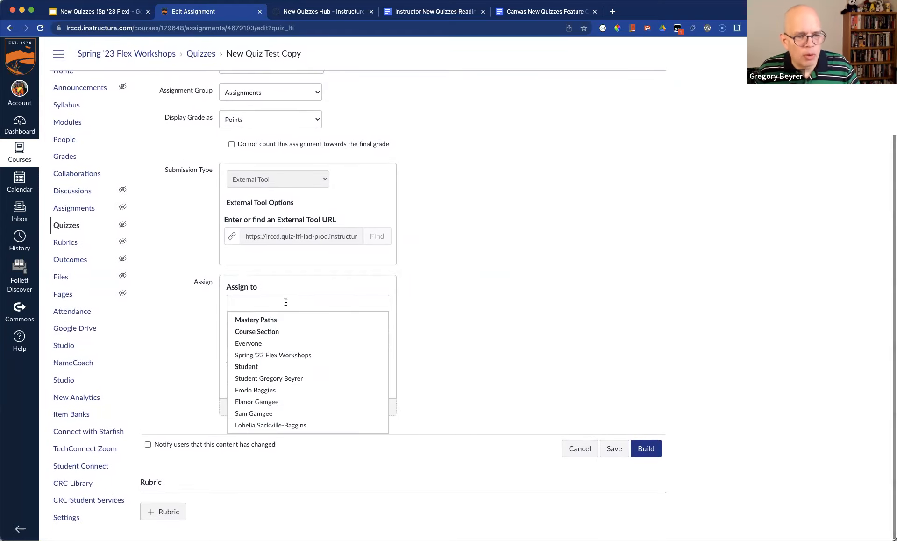
click(280, 390)
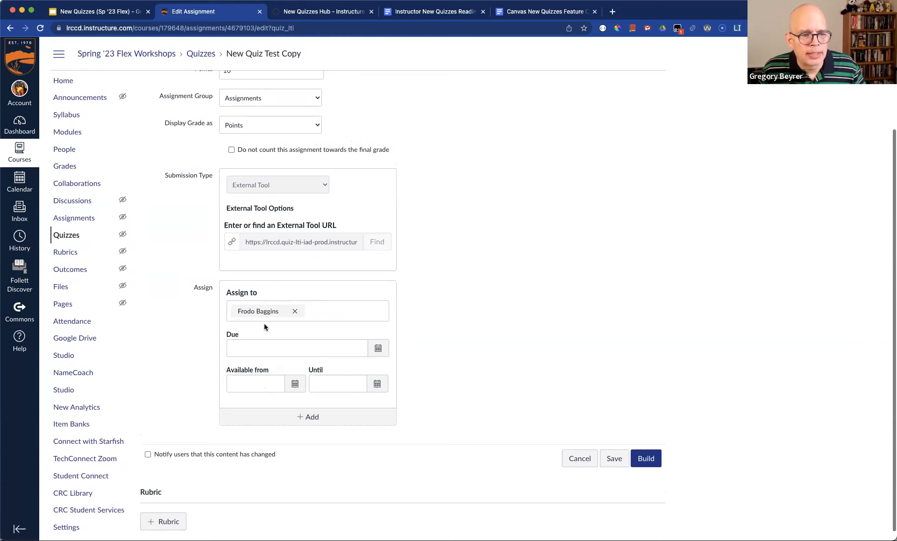
click(458, 363)
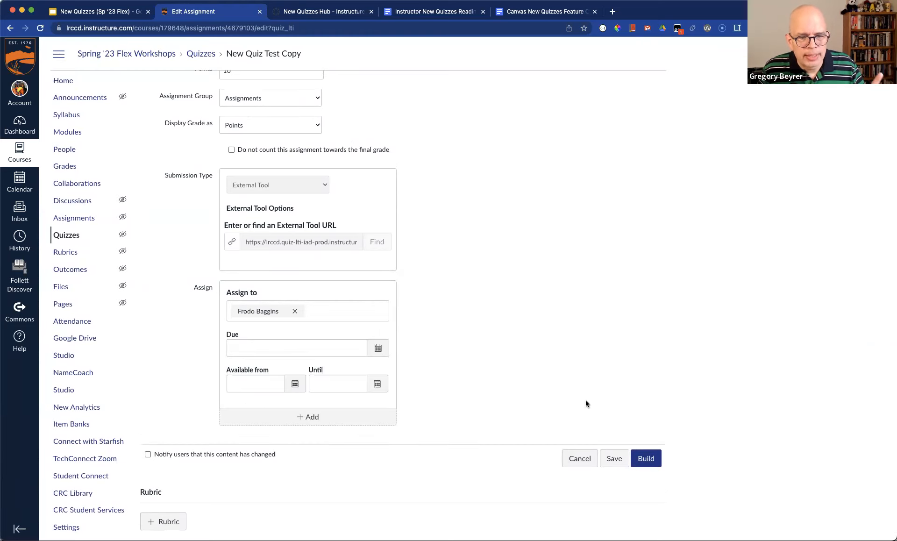
click(614, 459)
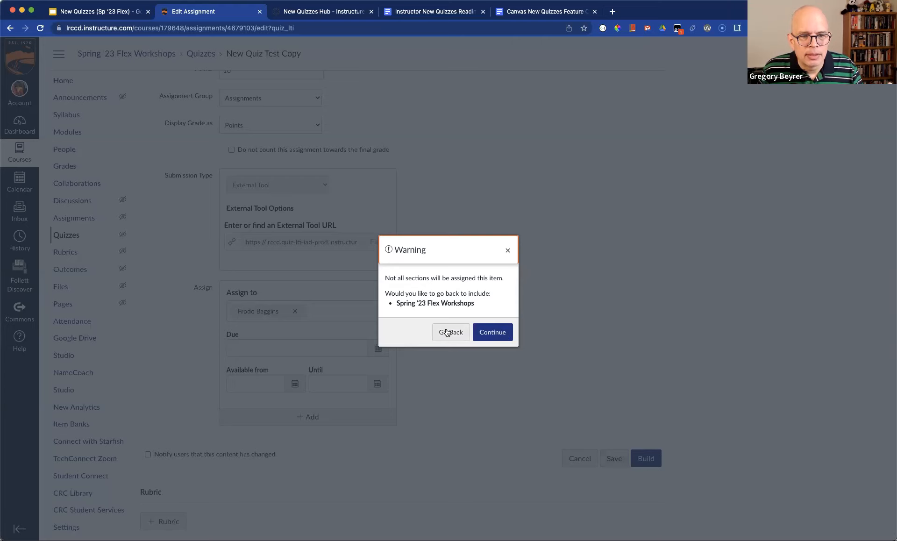
click(483, 333)
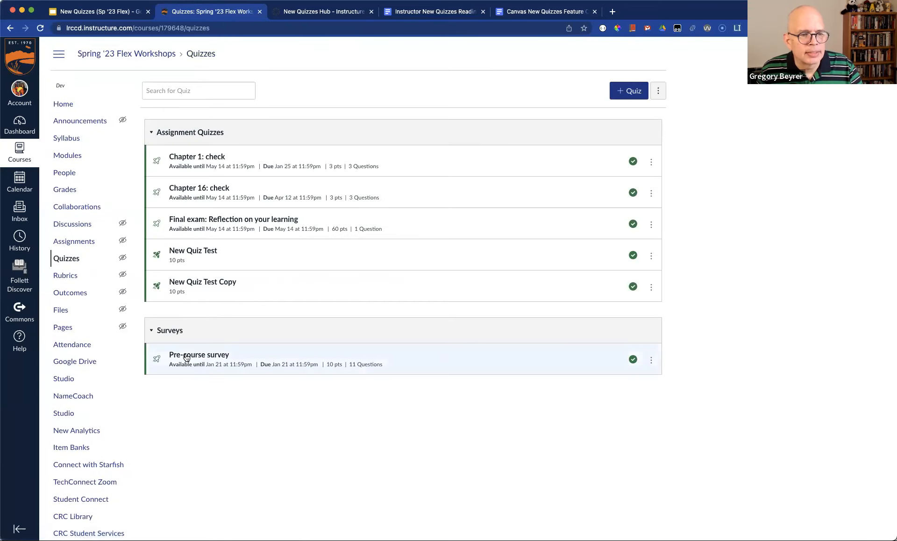
Remove the Berlin hot spot question from New Quiz Test Copy and return to the course's quiz list.
click(651, 288)
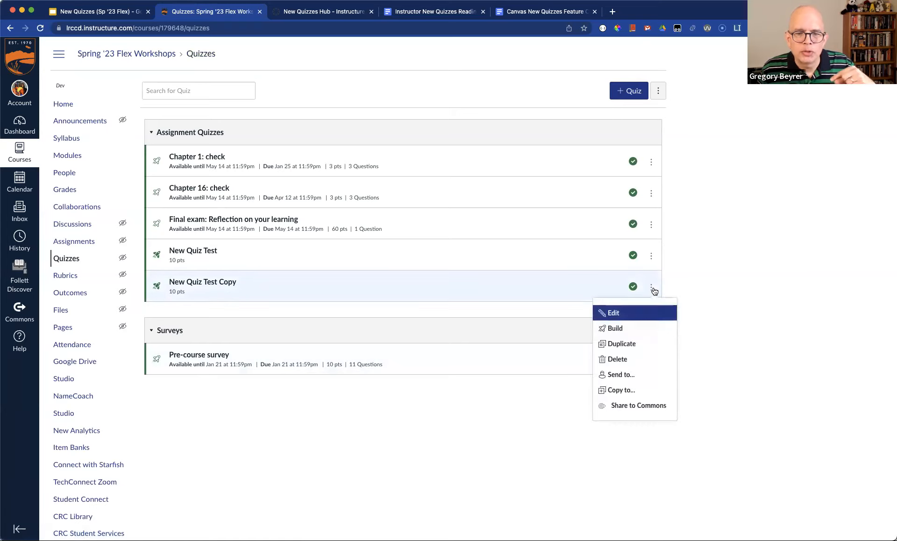
click(644, 328)
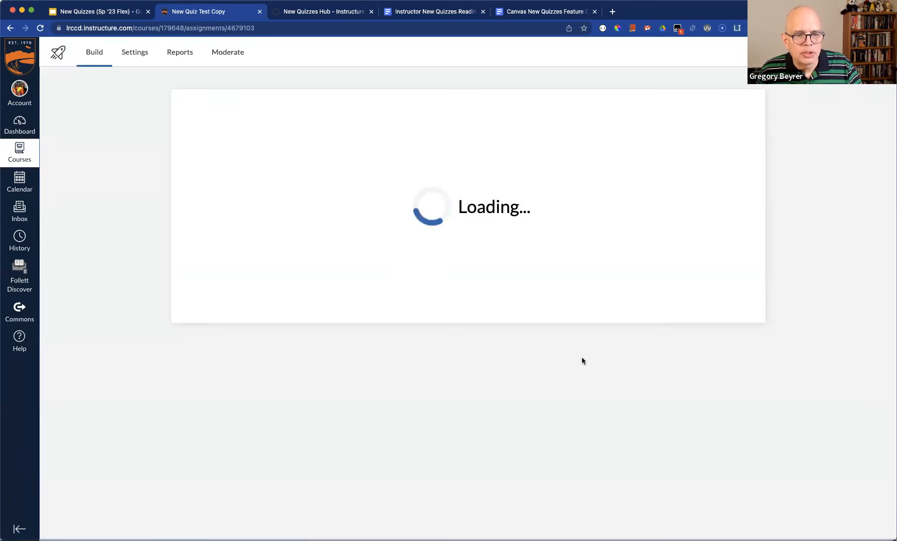
scroll(586, 365, down, 10)
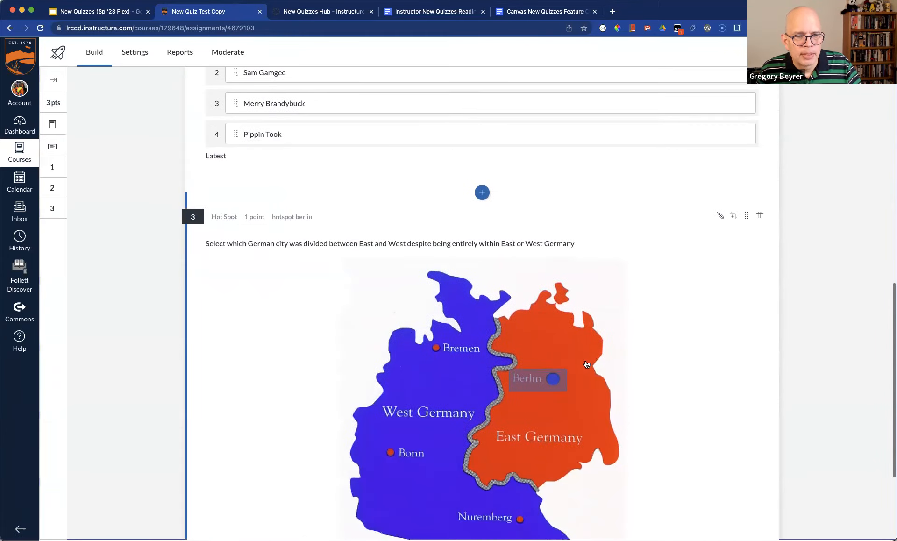
click(760, 217)
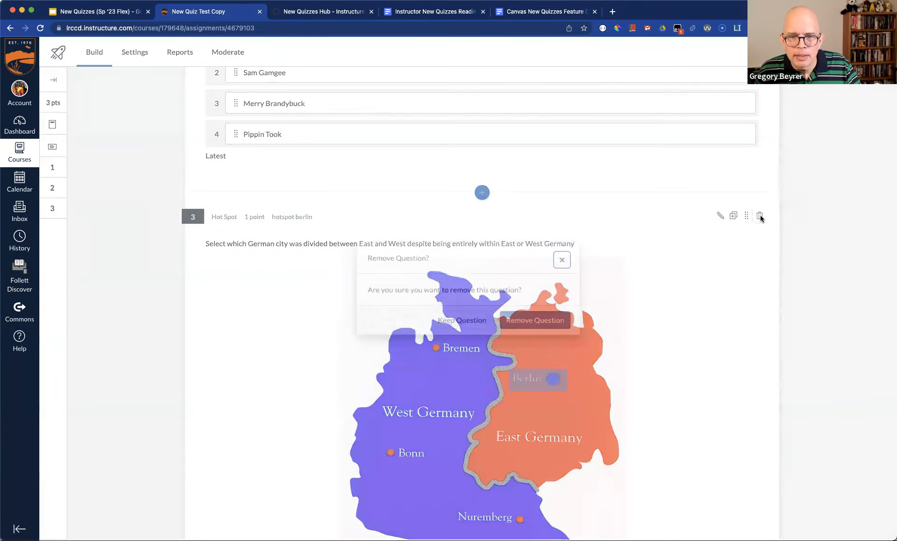
click(534, 322)
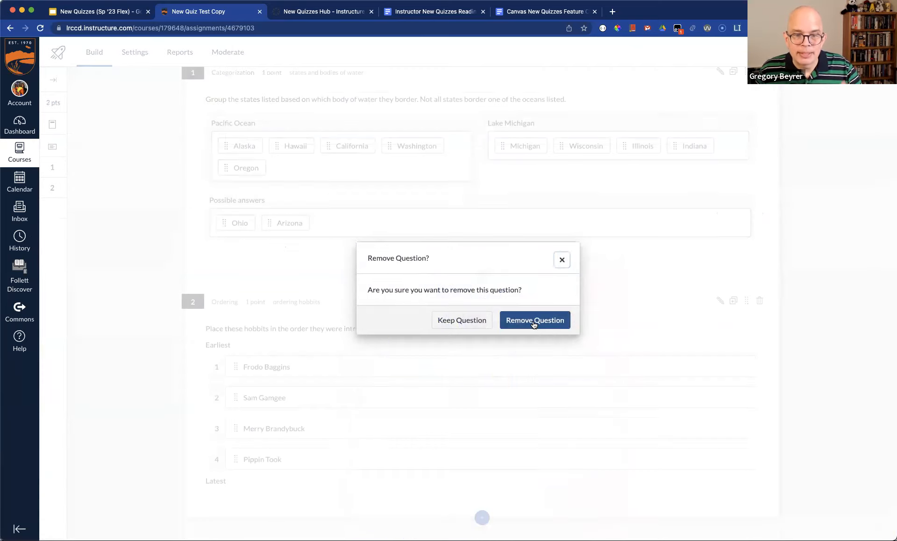
scroll(772, 288, up, 5)
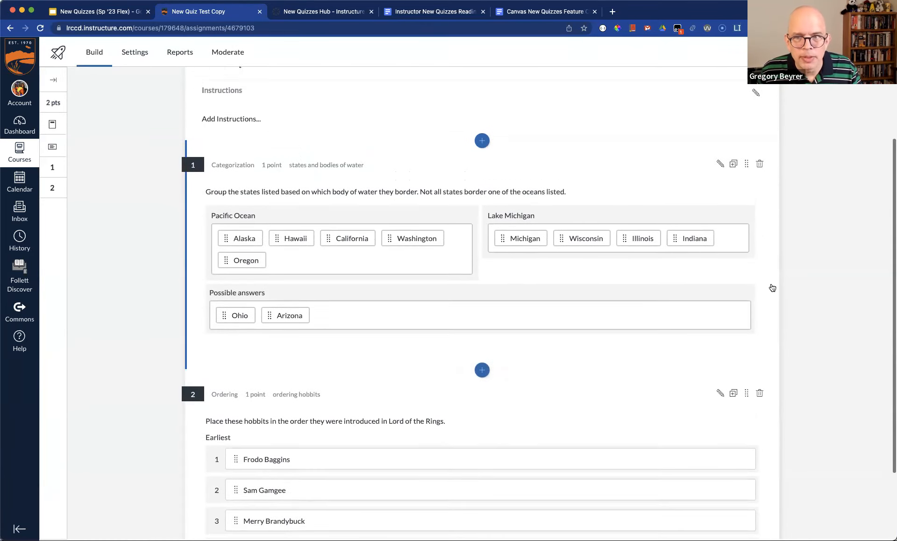
click(864, 52)
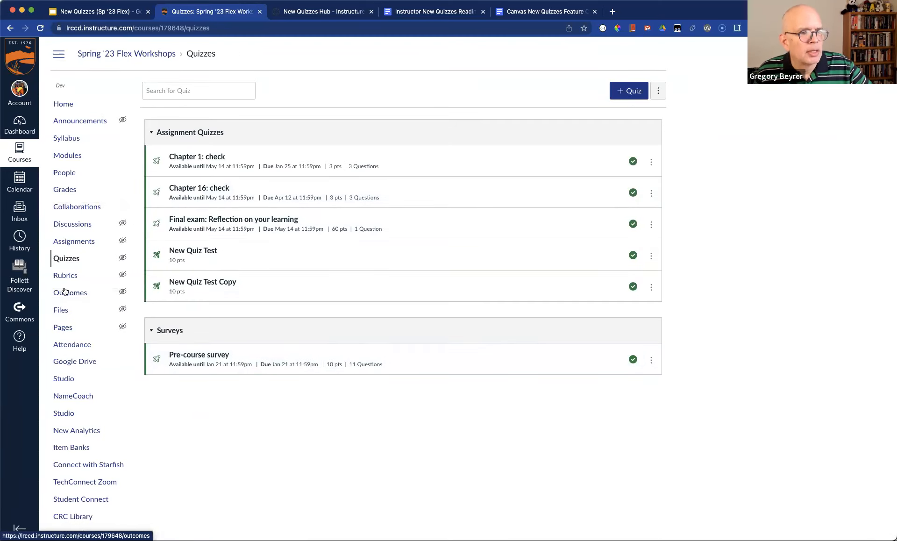
In the course gradebook, set the New Quiz Test status to Excused for the student in the first row.
scroll(88, 368, down, 1)
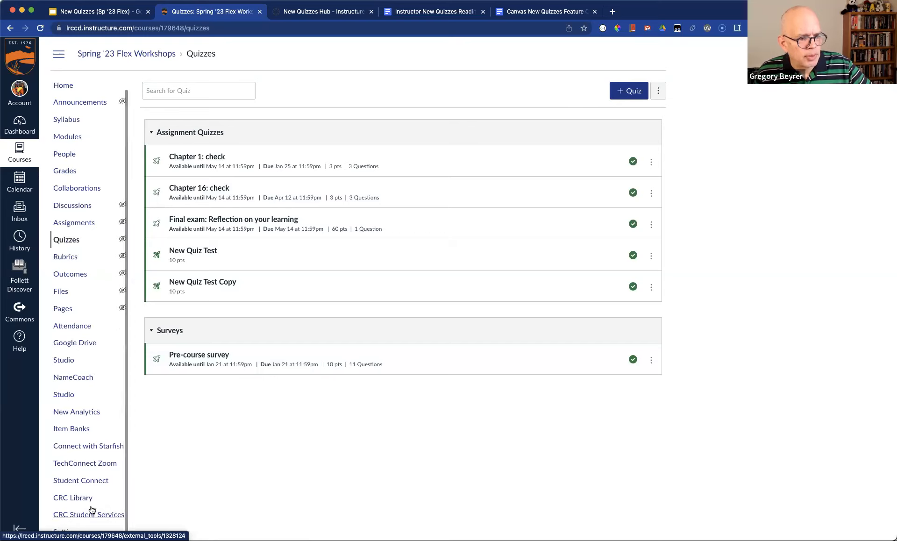
scroll(66, 399, up, 1)
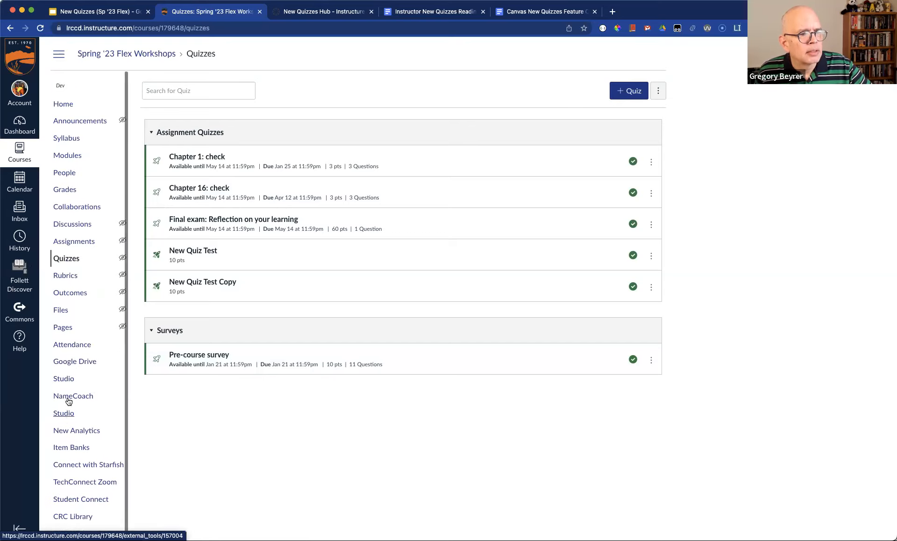
click(67, 188)
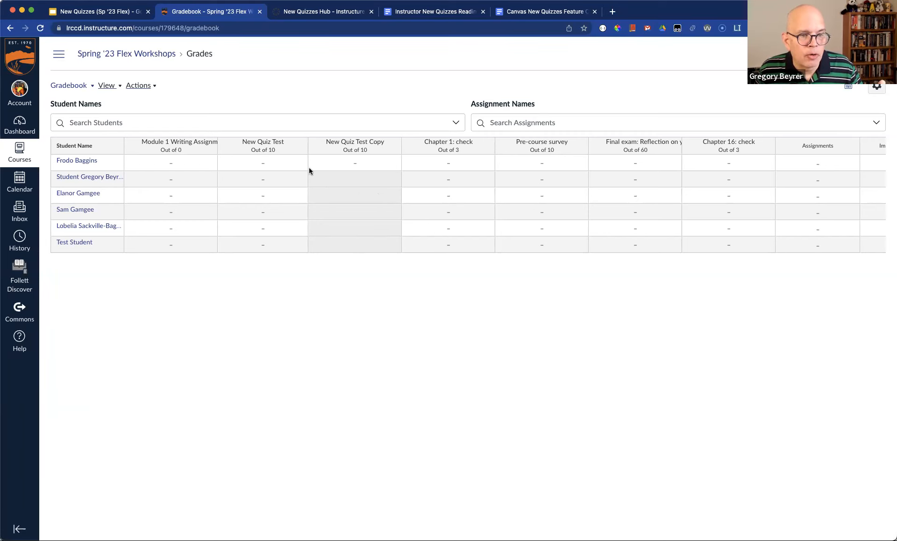
click(287, 164)
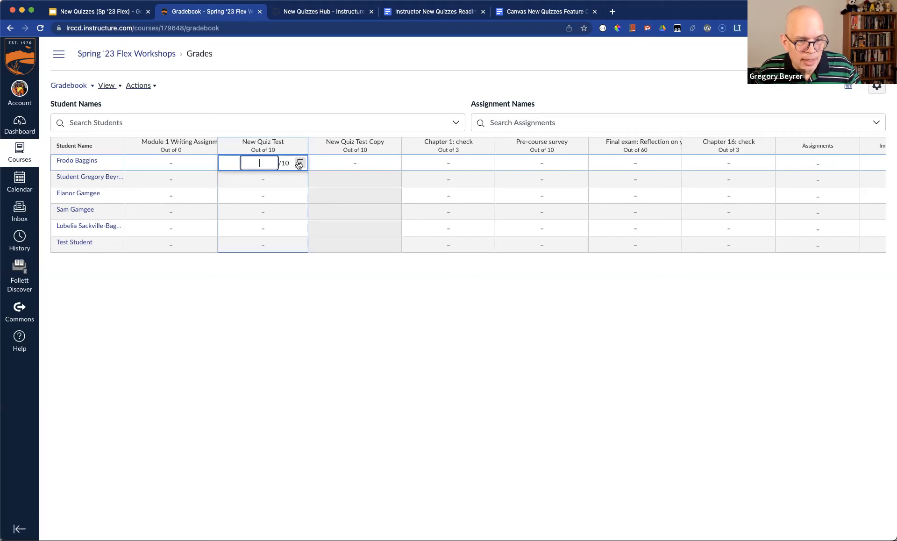
click(299, 163)
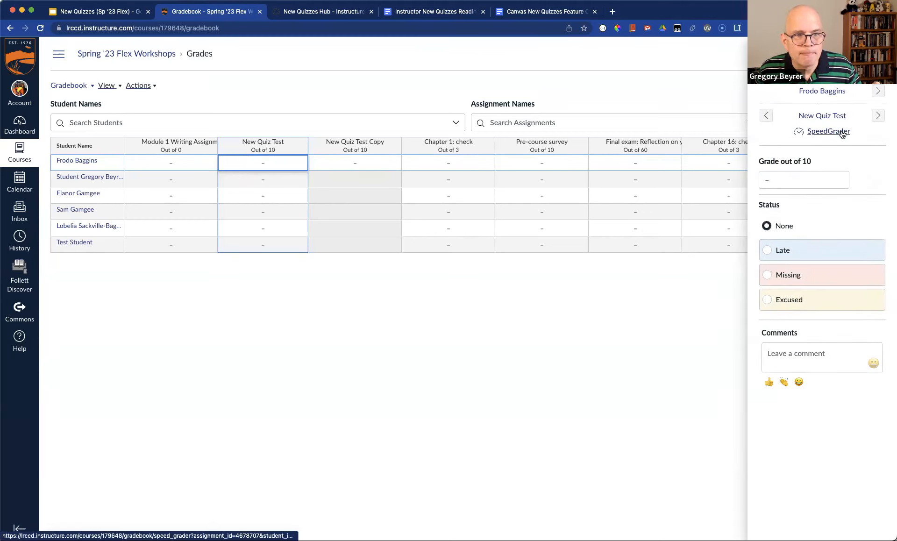
click(767, 300)
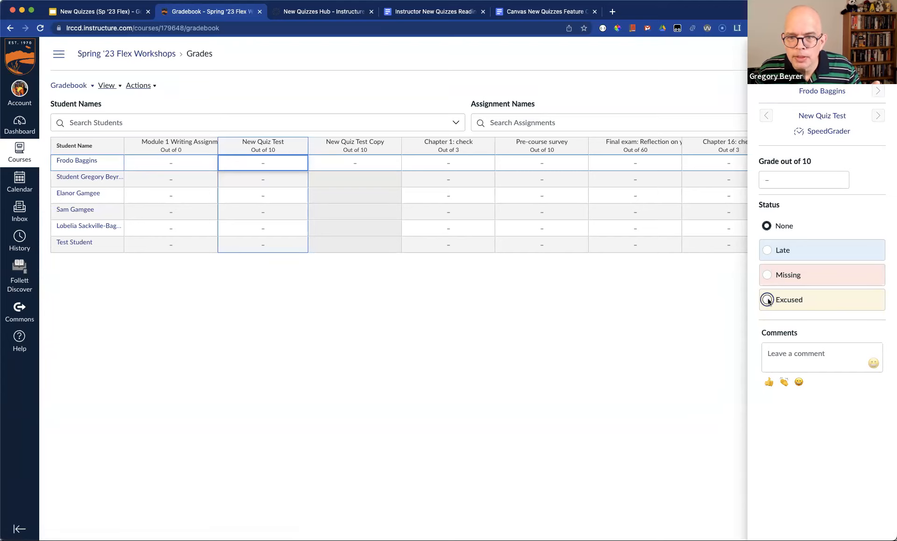
click(606, 322)
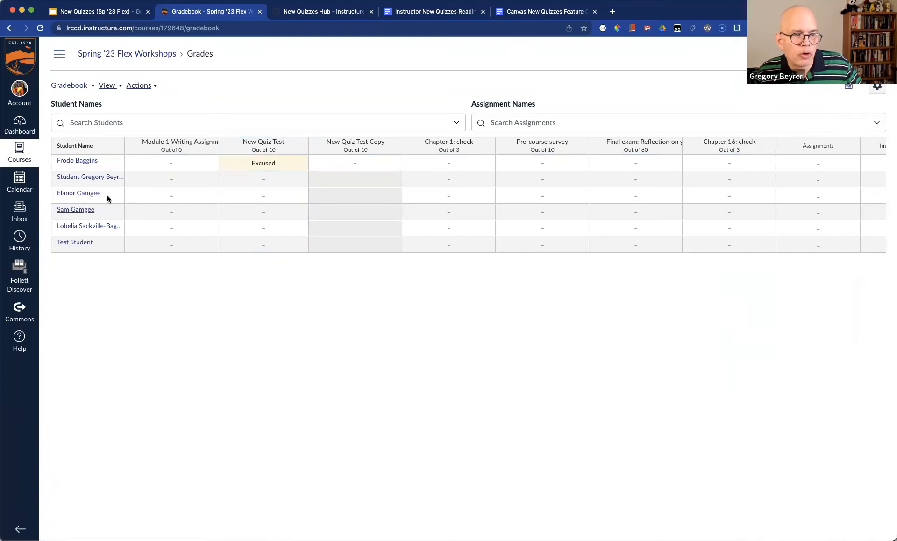
View the grades page of the student in the gradebook's third row, with totals not limited to graded assignments.
click(83, 196)
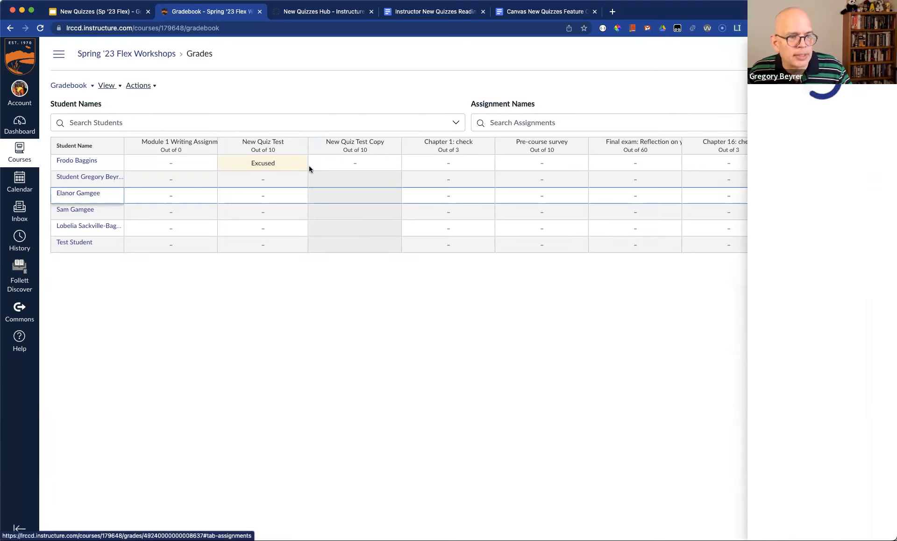
click(800, 147)
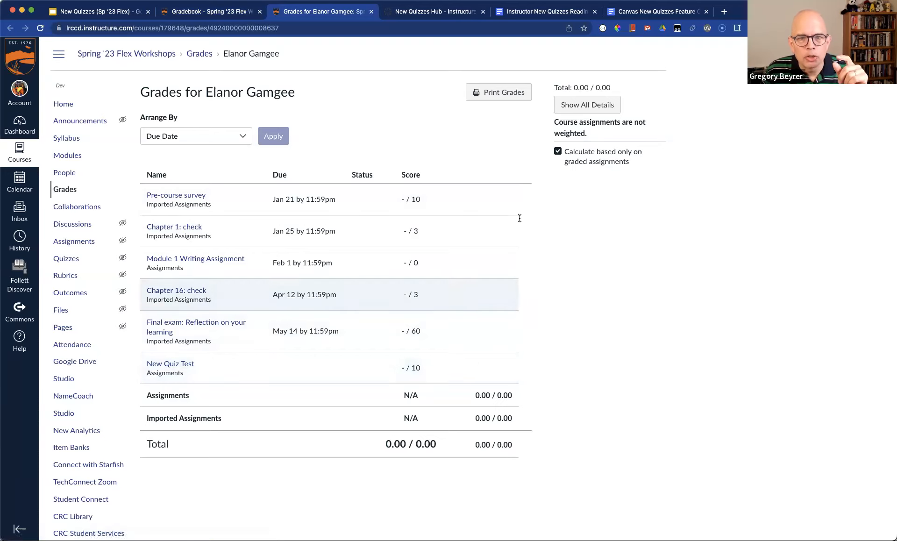
click(571, 150)
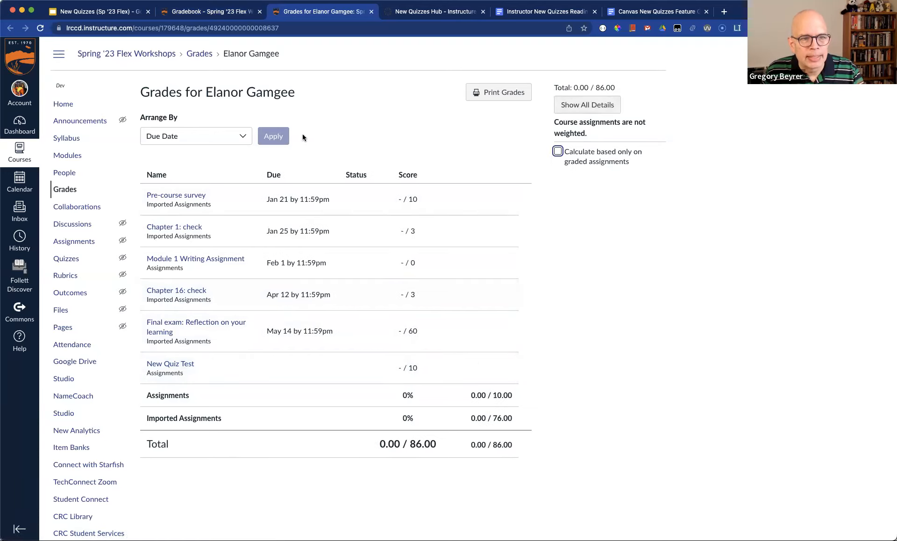
Return to the gradebook and open the grades page of the student excused from New Quiz Test.
click(225, 14)
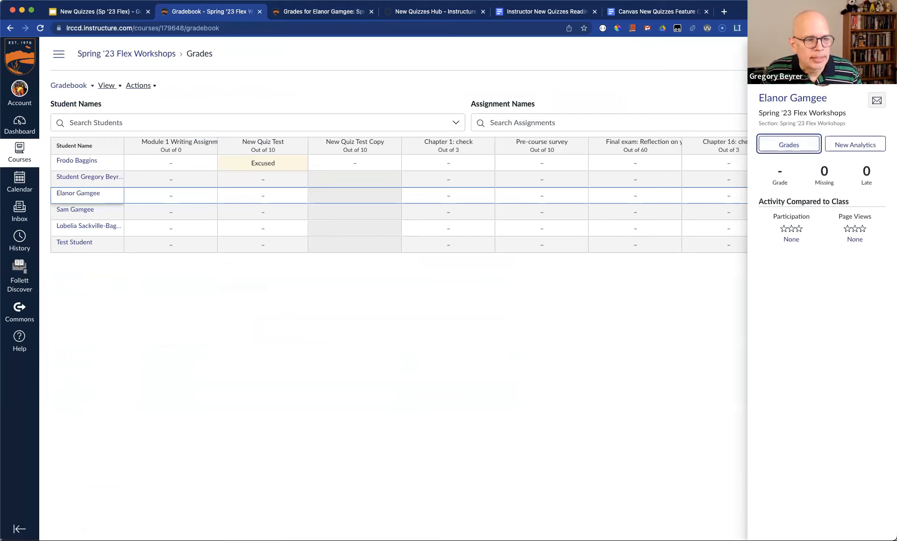
click(80, 160)
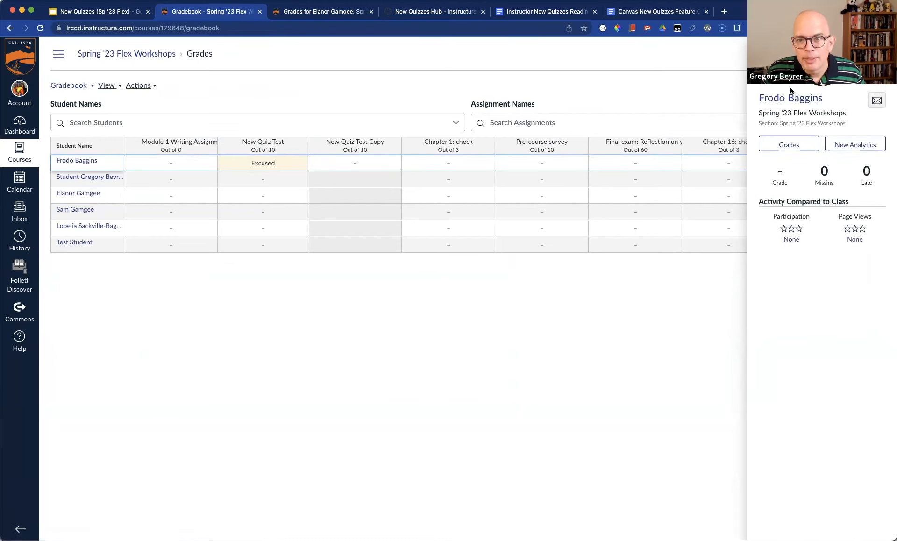
click(790, 146)
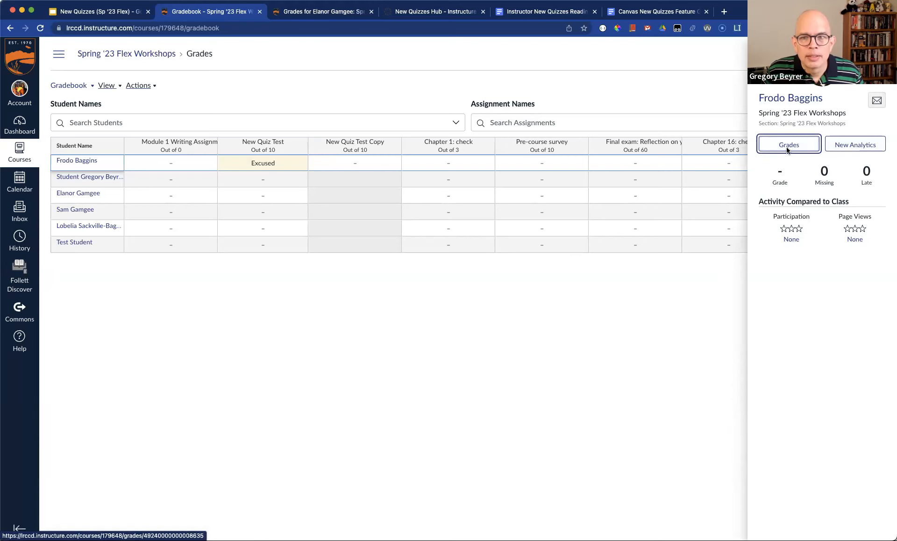
Include ungraded assignments in the excused student's grade totals and compare them with the other student's grades page.
click(794, 145)
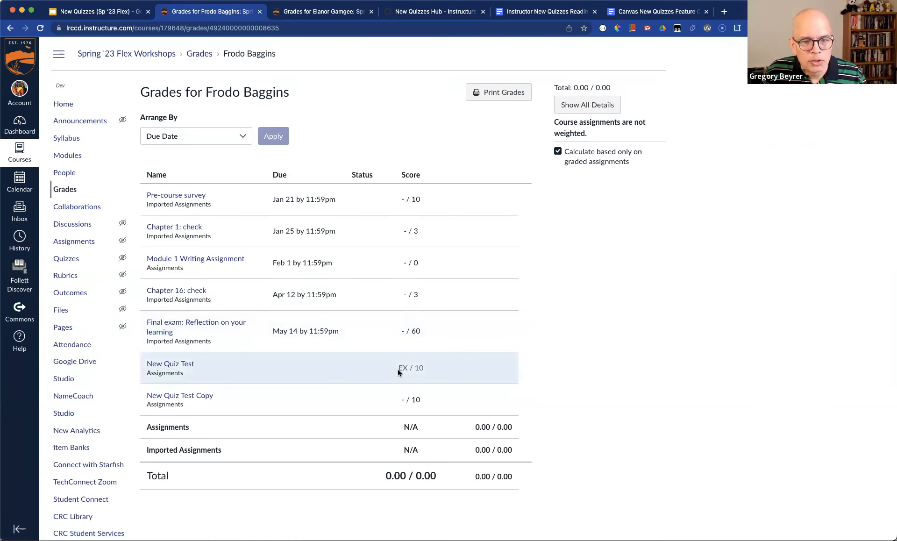
click(579, 156)
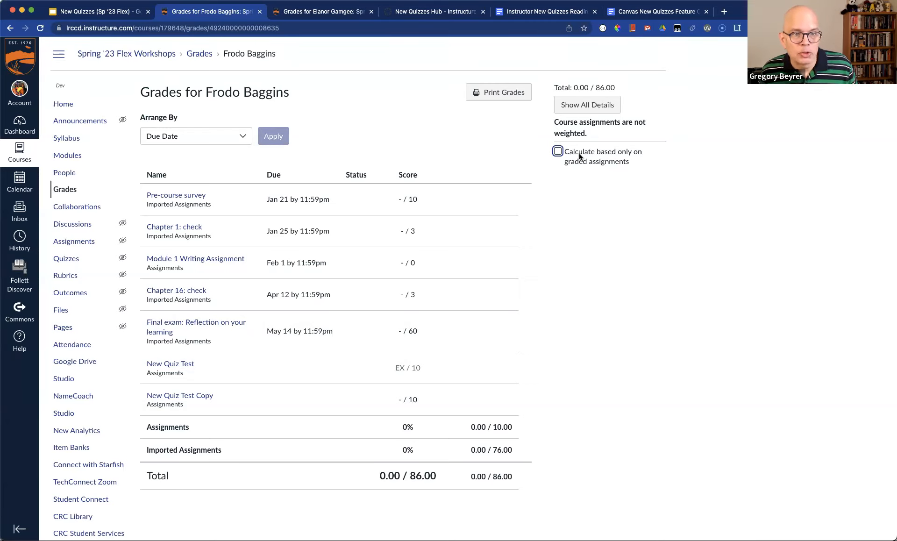
key(ctrl+Tab)
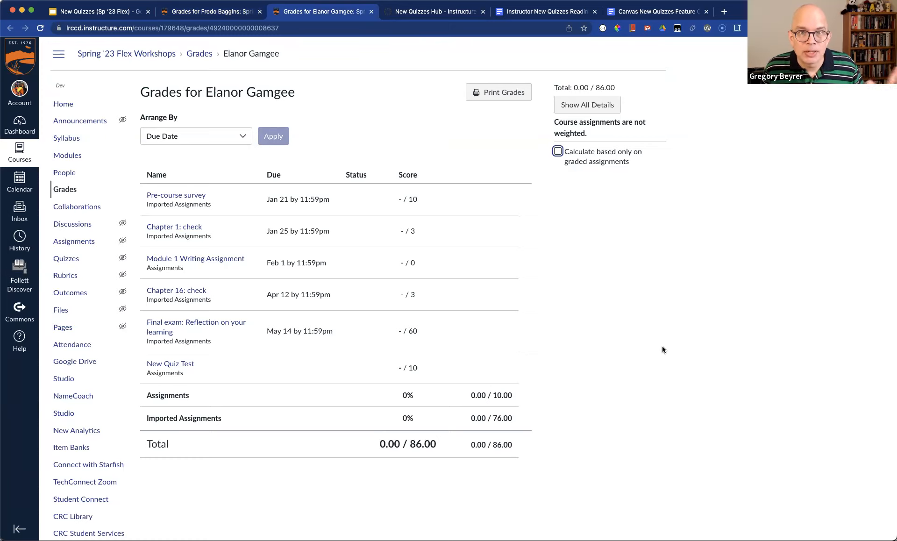
key(ctrl+shift+Tab)
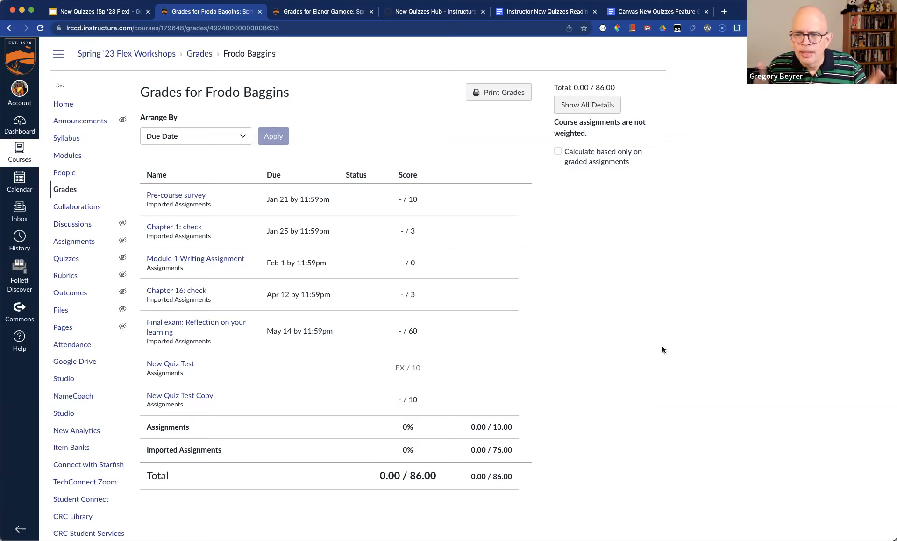
Open New Quiz Test from the course's quiz list for building.
click(77, 263)
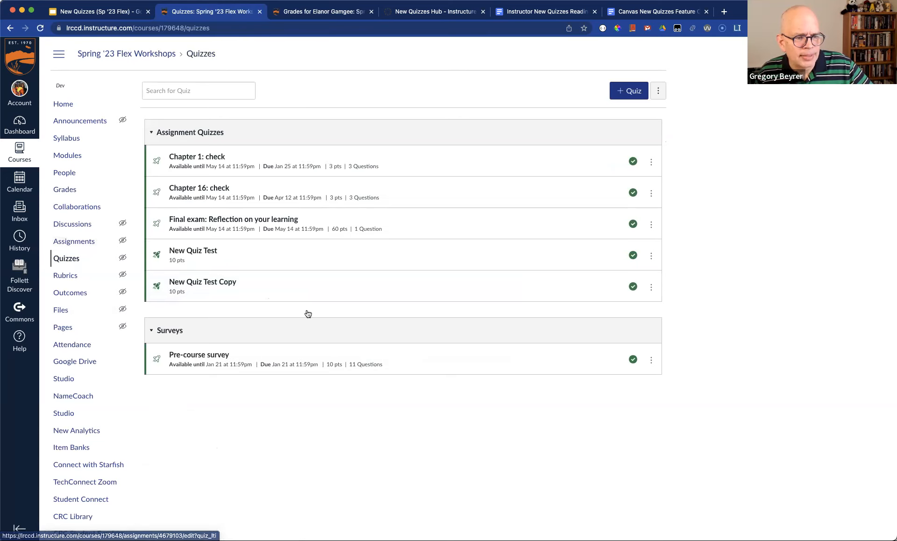
click(213, 252)
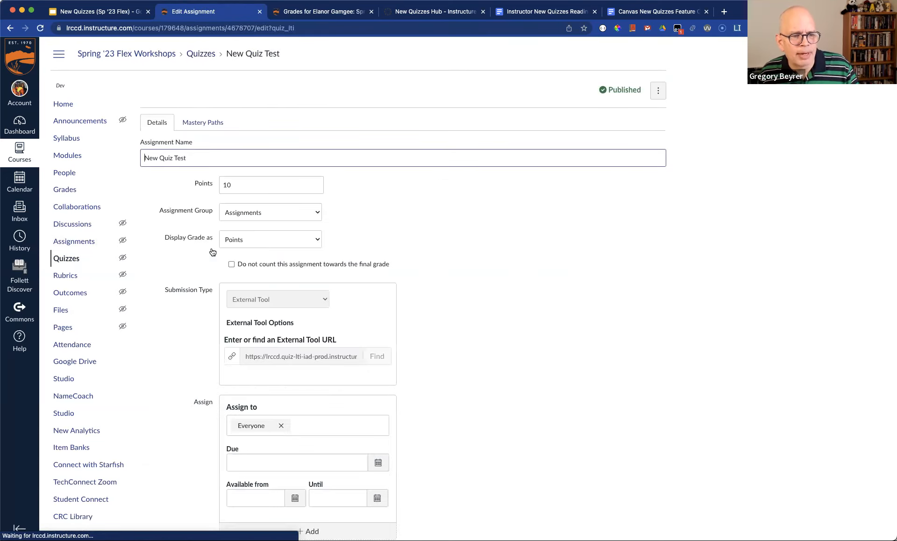
scroll(642, 250, down, 5)
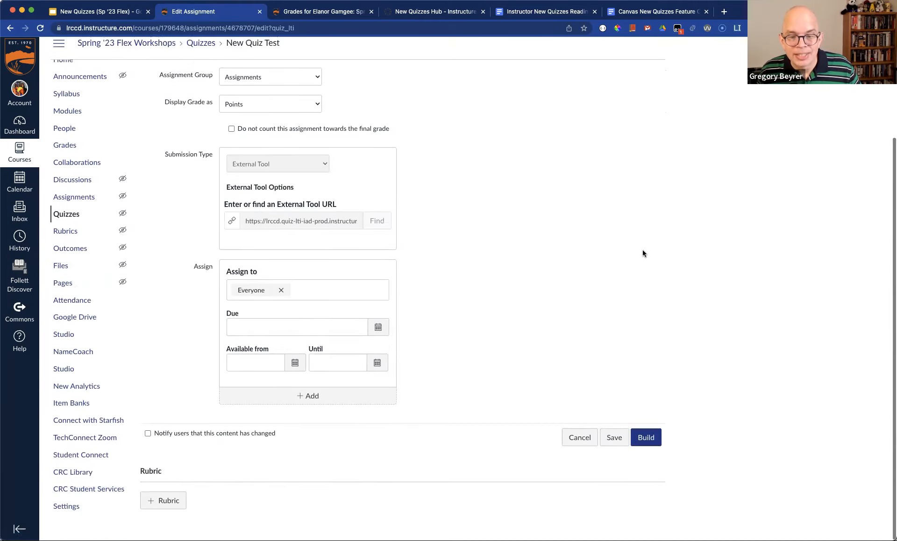
click(646, 448)
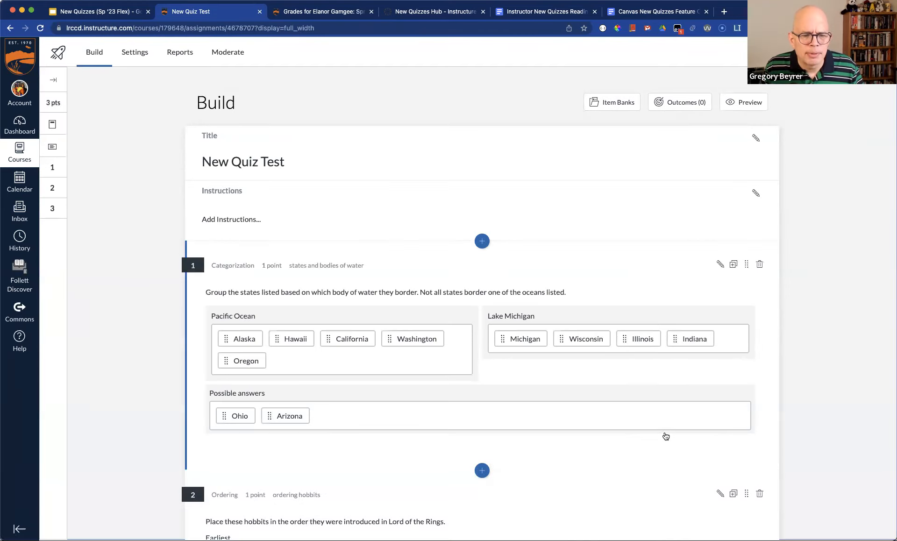
Add a Fill in the Blank question titled "FIB Macbeth" after the Berlin hot spot question.
scroll(642, 445, down, 10)
scroll(642, 445, down, 10)
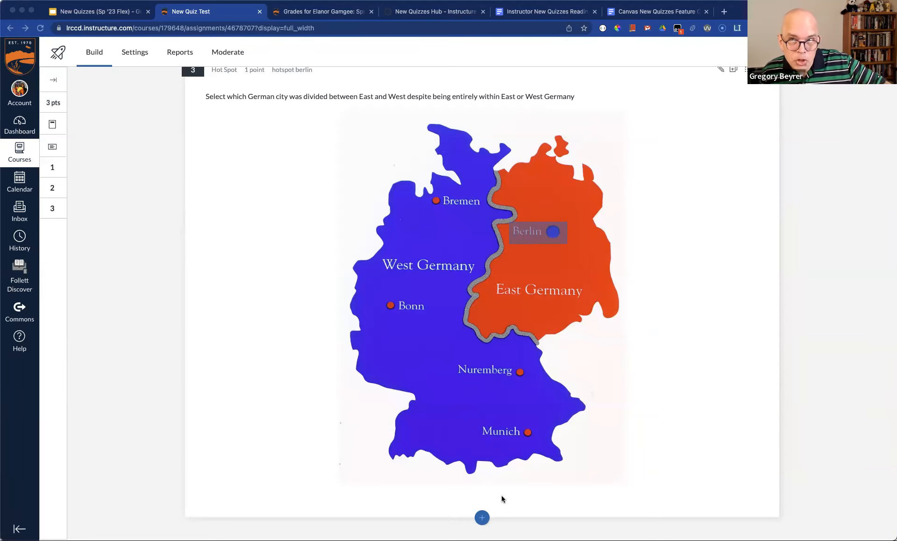
click(482, 520)
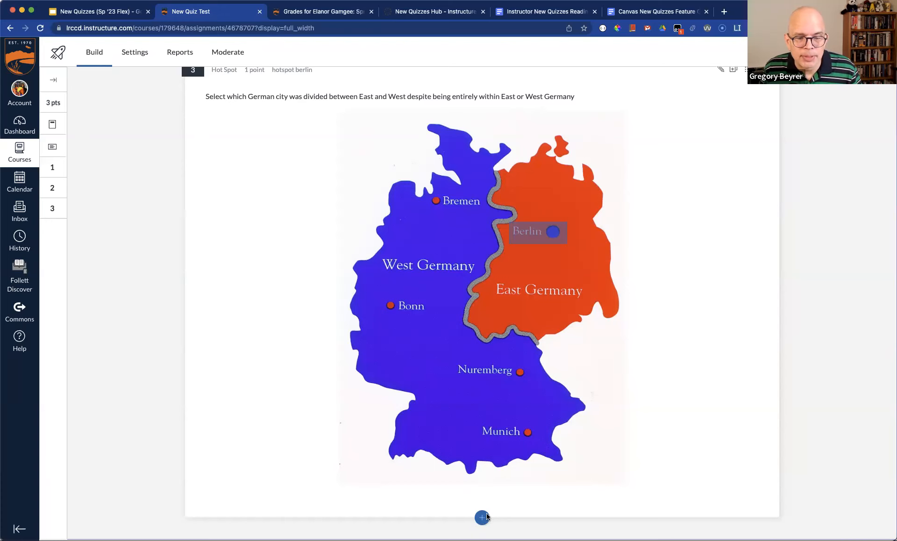
click(484, 517)
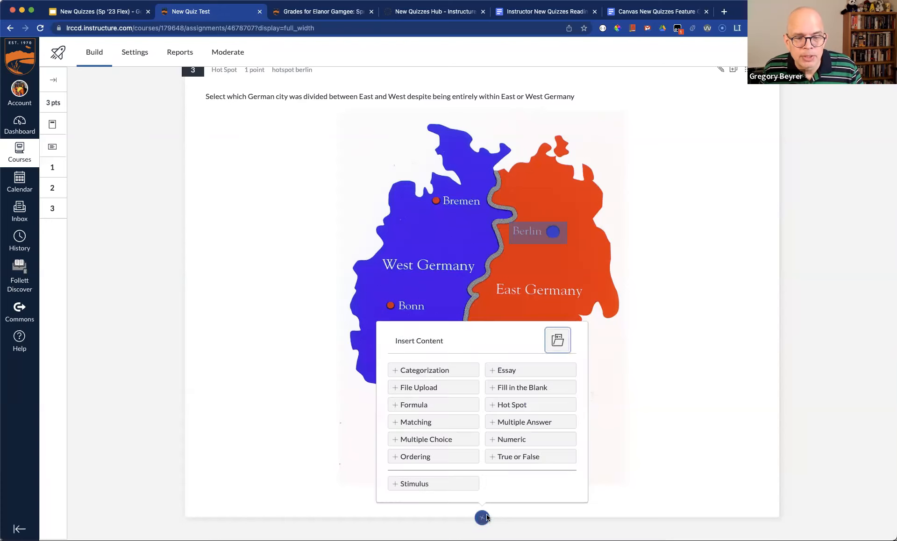
click(538, 388)
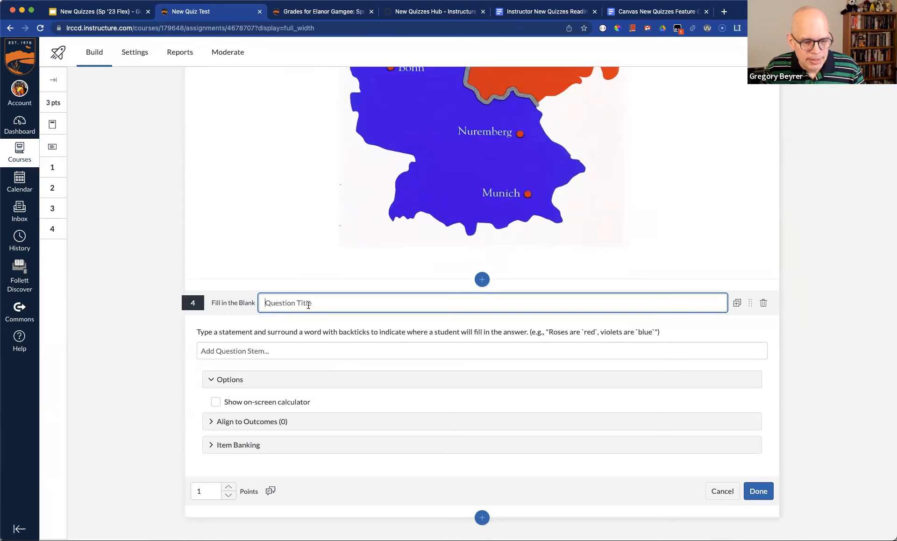
text(FIB)
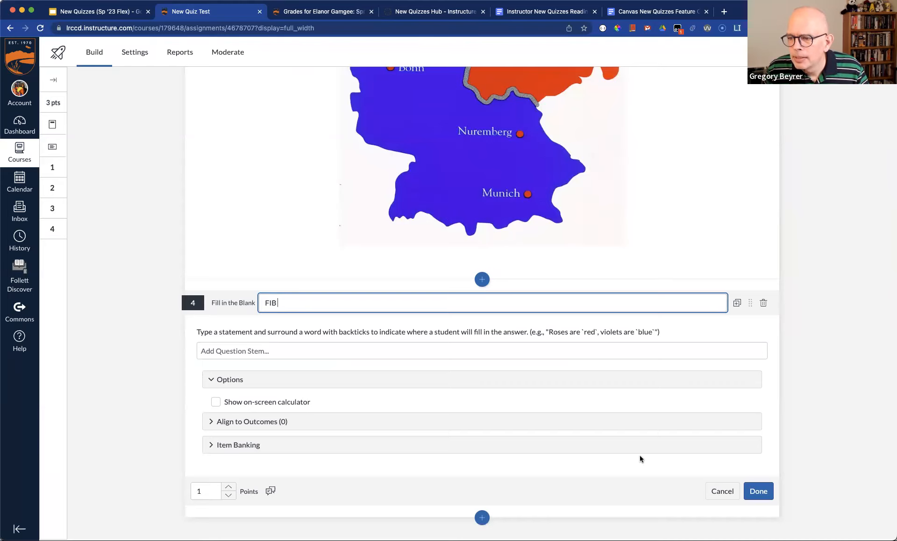
key(super+Tab)
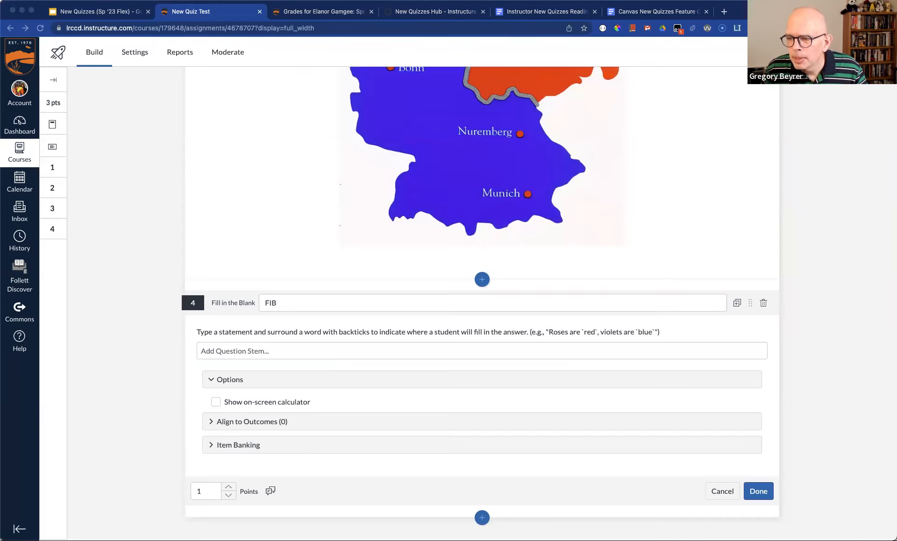
click(360, 309)
text(Macbeth)
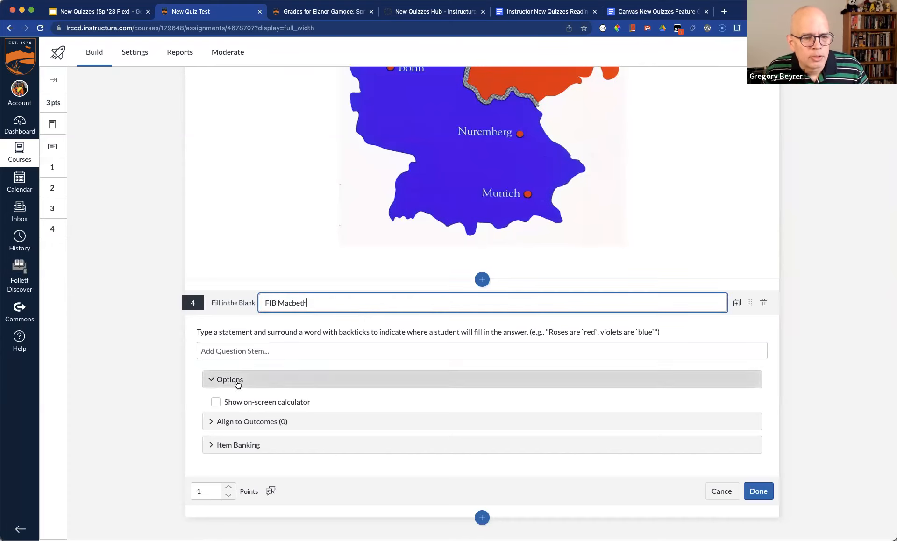
Begin the question stem with "Complete the quote that describes Macbeth's feelings about hosting the king:".
click(282, 353)
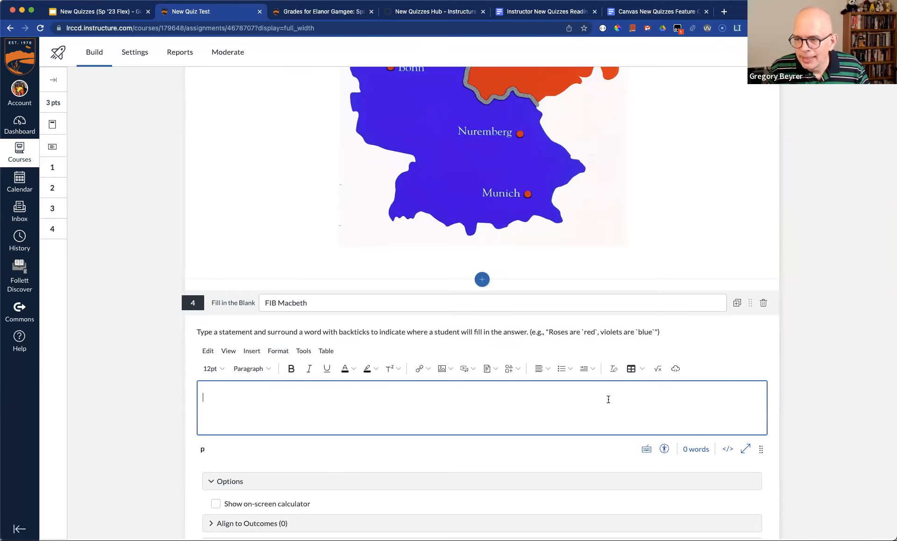
text(Complete the )
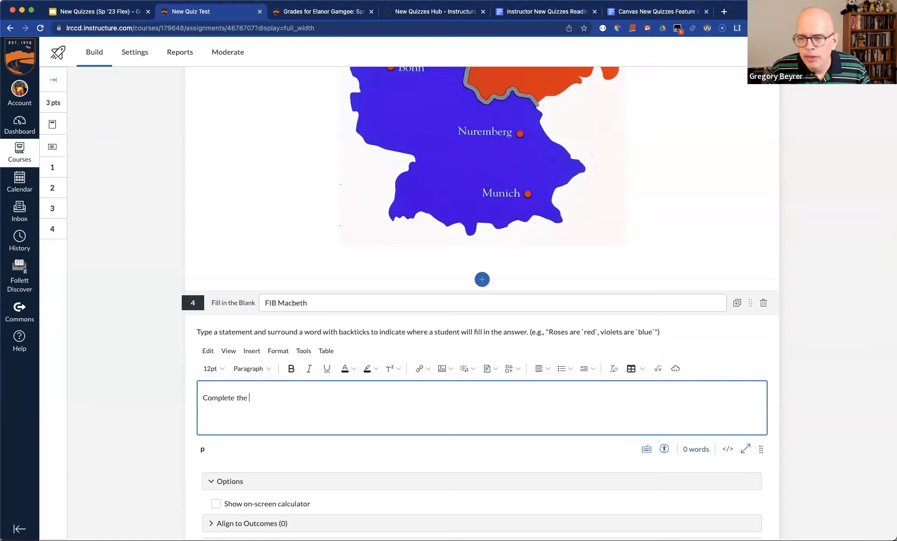
text(qupte that descr)
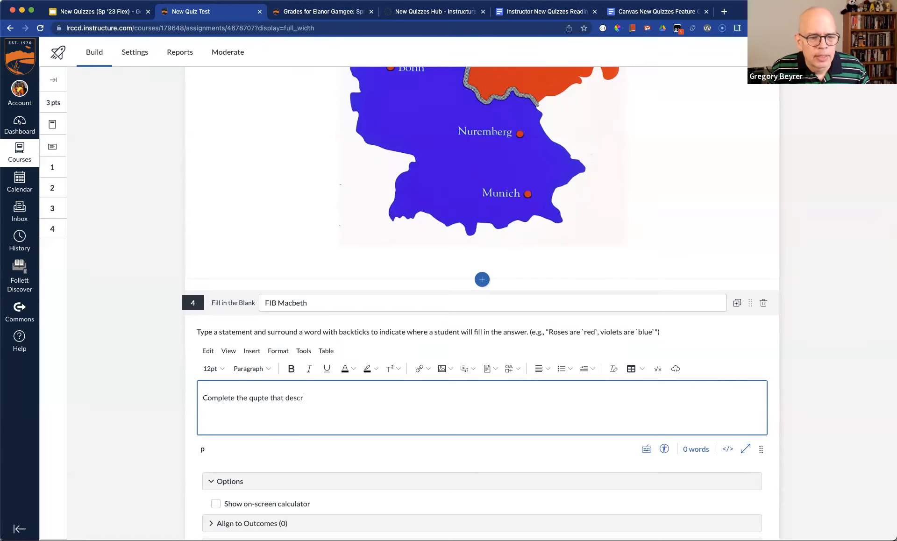
key(BackSpace)
key(BackSpace)
key(BackSpace)
key(BackSpace)
key(BackSpace)
key(BackSpace)
key(BackSpace)
key(BackSpace)
key(BackSpace)
key(BackSpace)
key(BackSpace)
key(BackSpace)
key(BackSpace)
text(ote that )
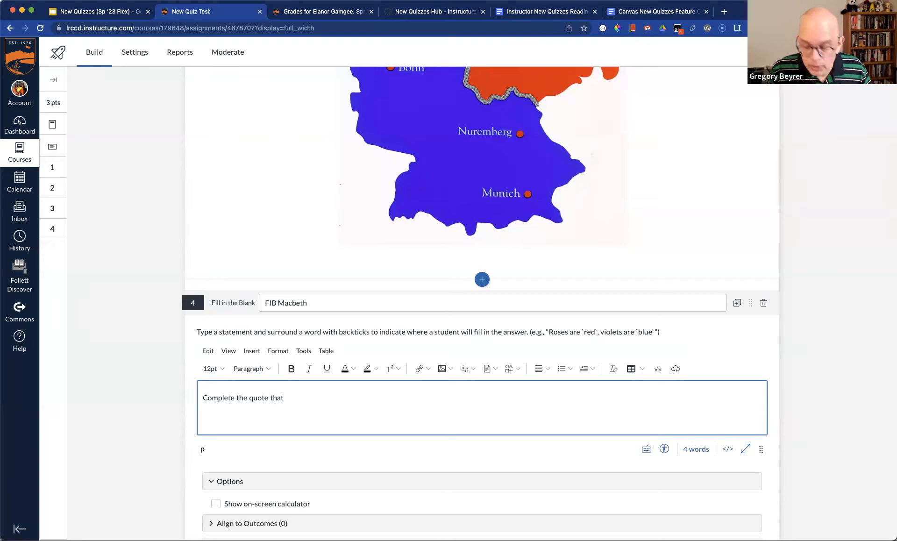
text(that)
key(BackSpace)
key(BackSpace)
key(BackSpace)
key(BackSpace)
text(describes )
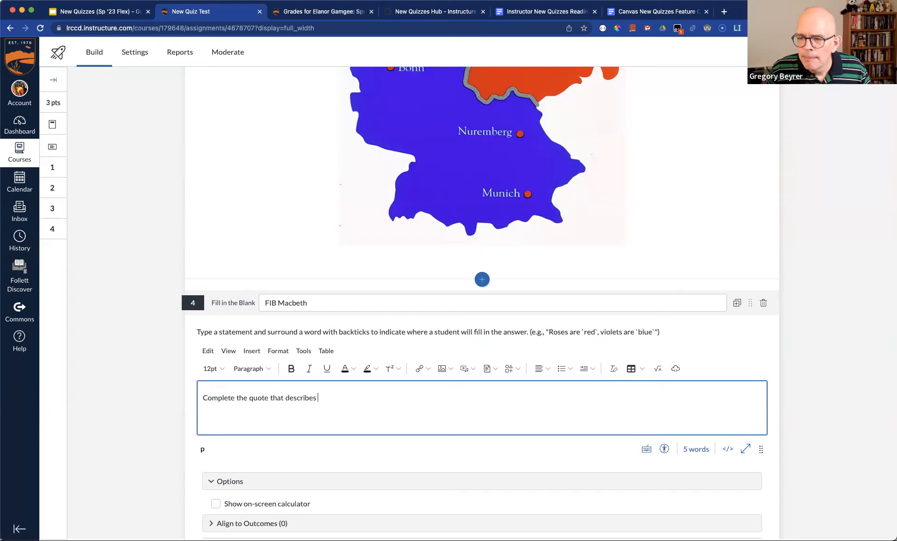
text(Mactbeth's f)
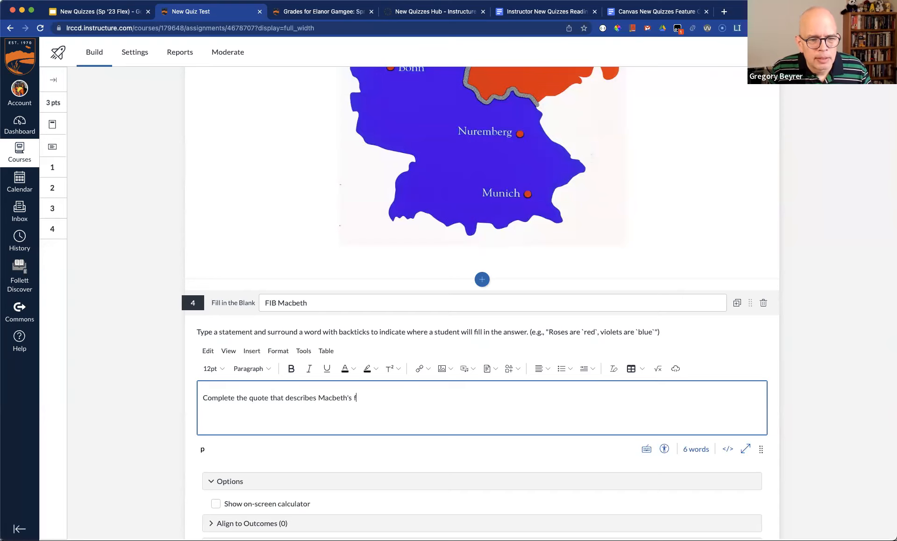
text(eelings a)
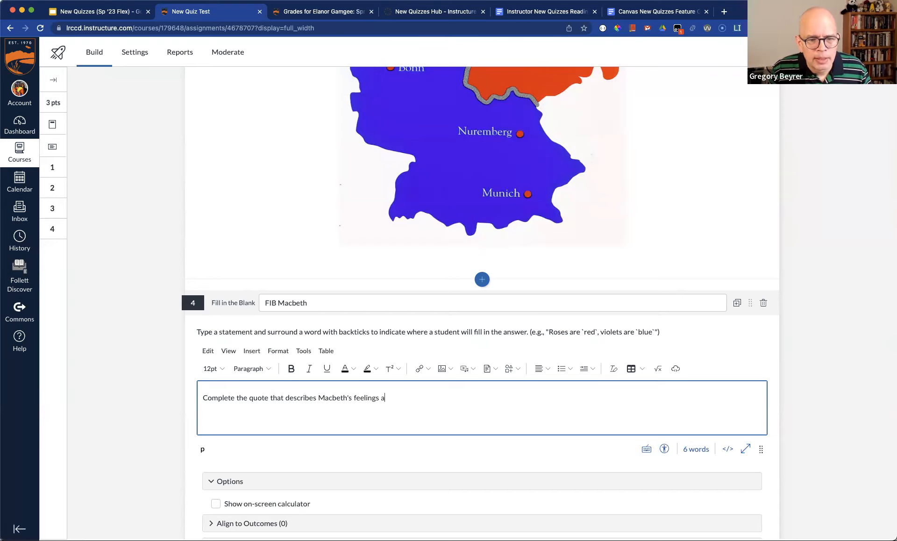
text(bout hosting )
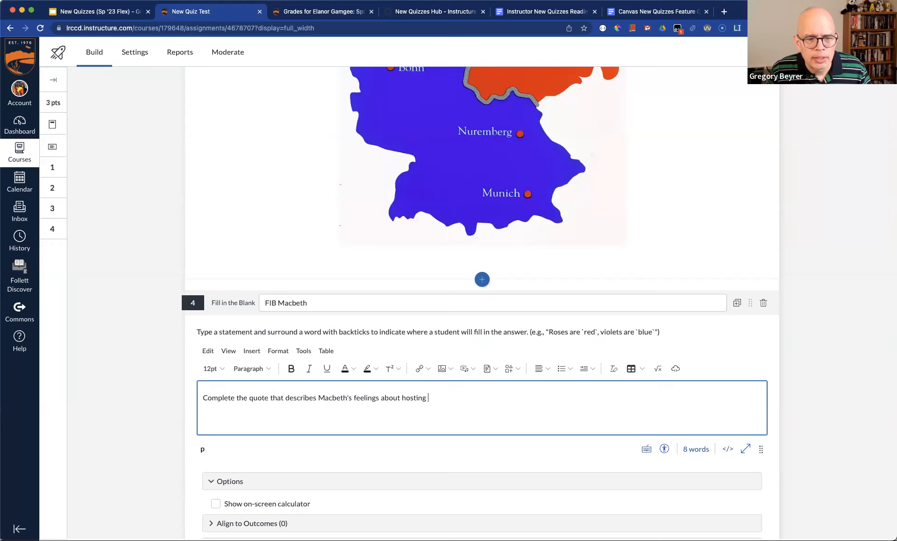
text(the king:)
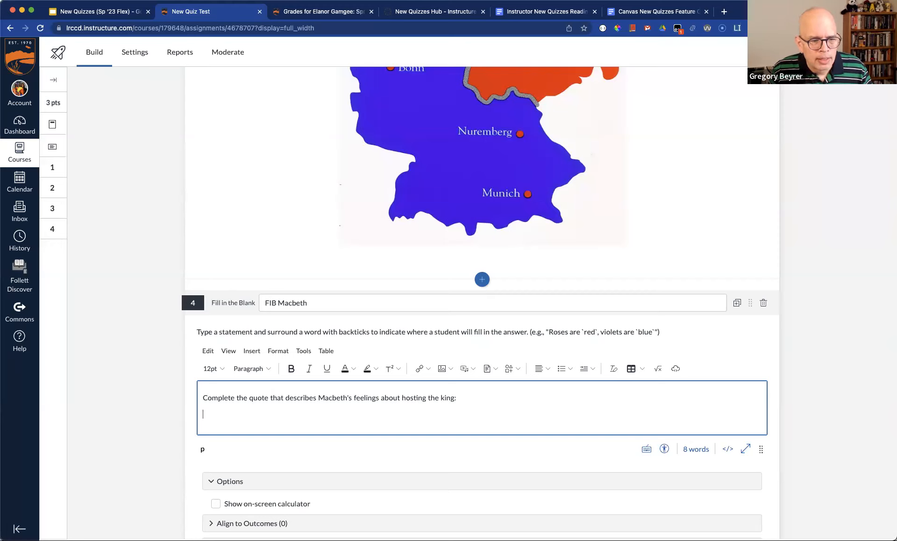
Add the quote "The BLANK we delight in physics pain." on a new line of the question stem.
text("The)
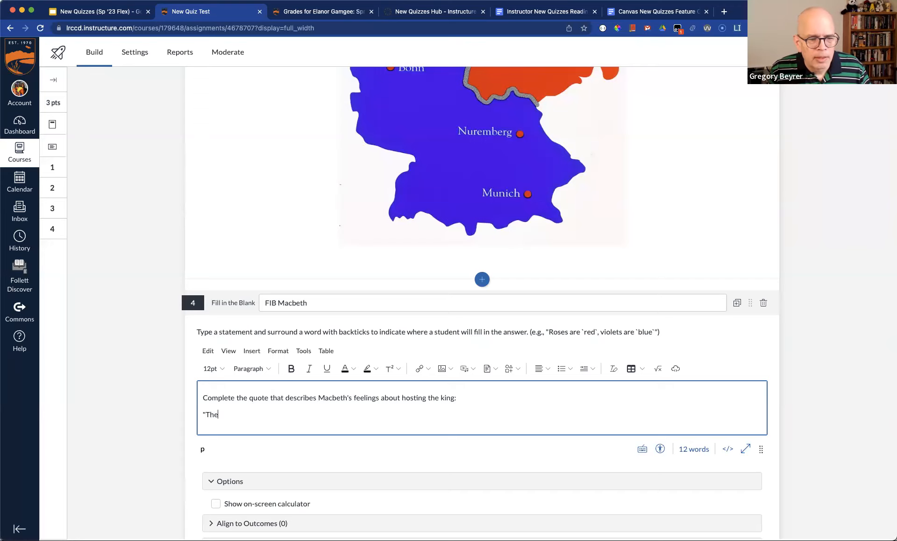
text( BLANK )
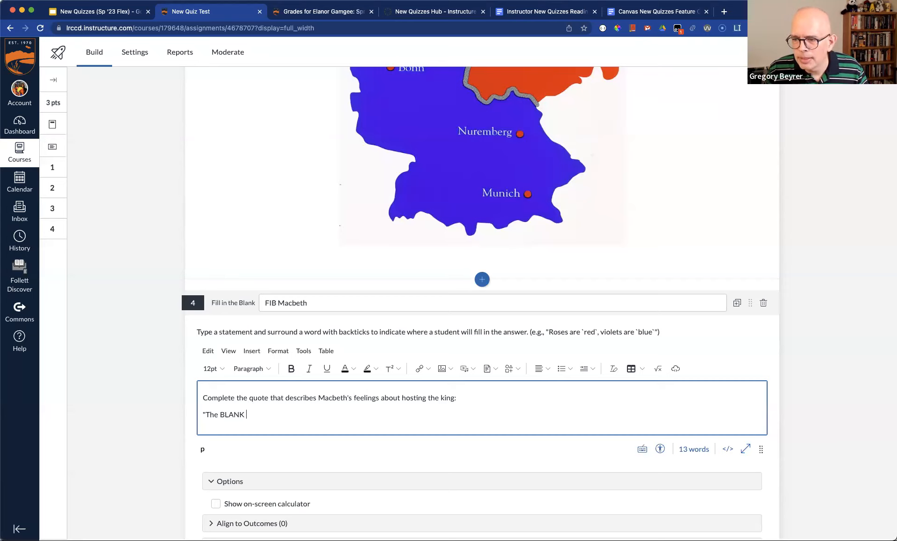
text(we del)
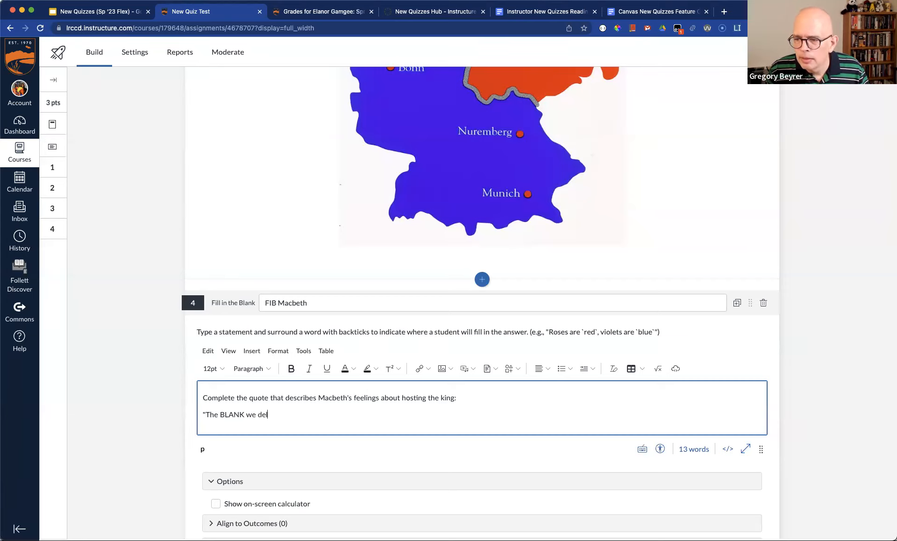
text(ight in phyi)
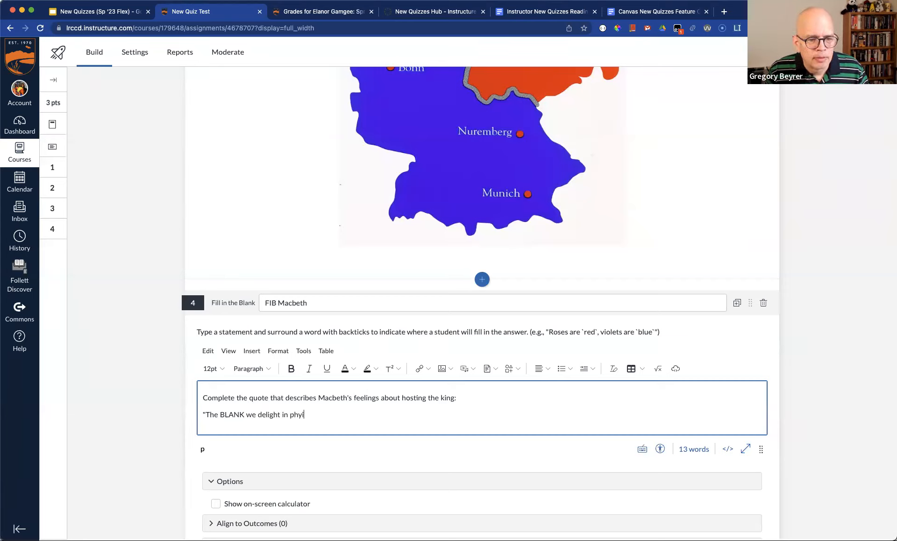
key(BackSpace)
text(sics pain.")
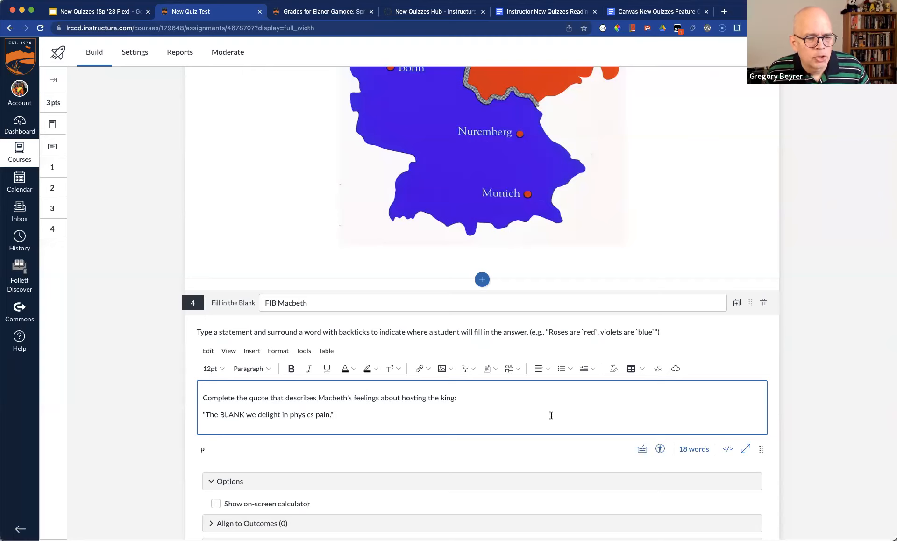
Replace BLANK in the quote with the answer word "work" enclosed in backticks.
double_click(224, 415)
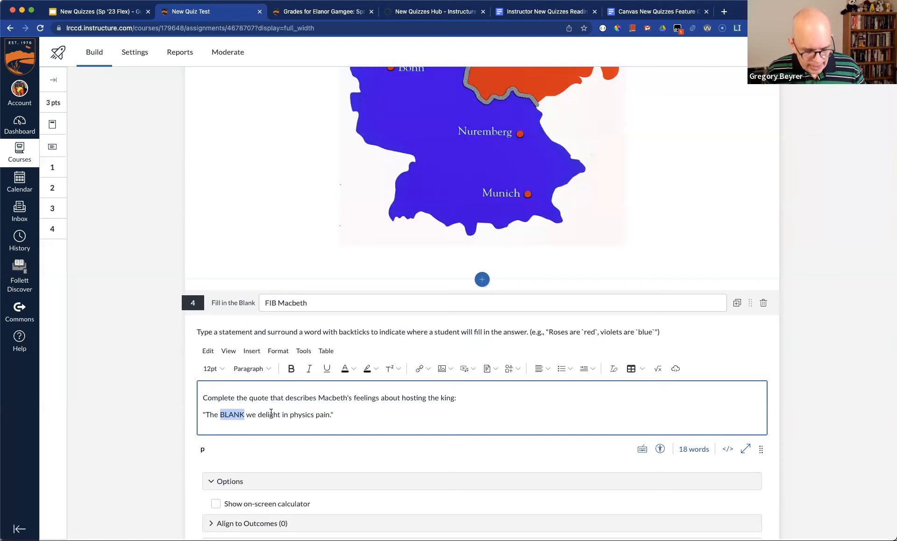
text(work)
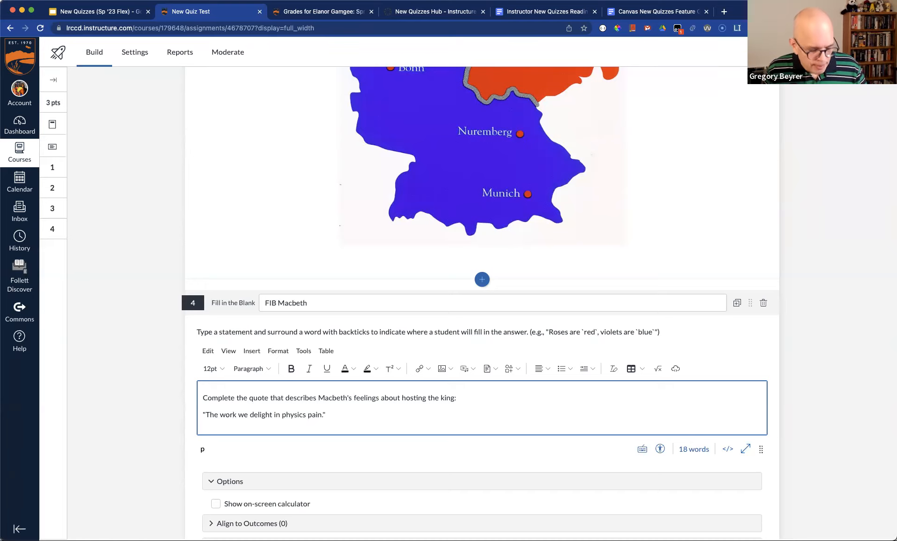
text(`)
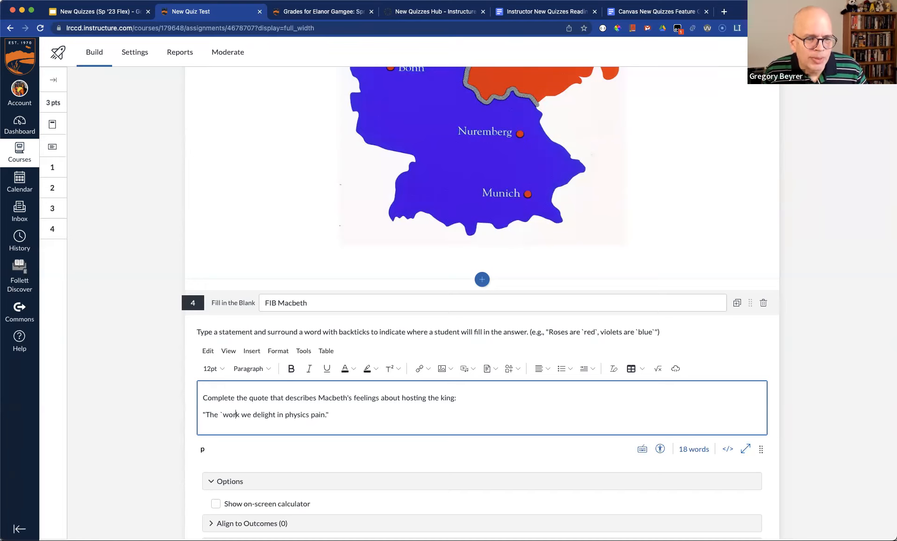
text(`)
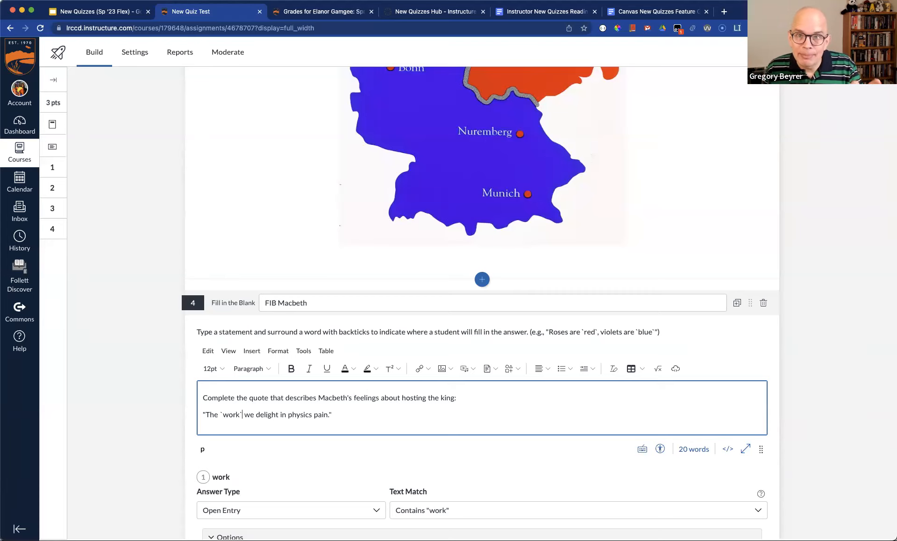
scroll(262, 421, down, 4)
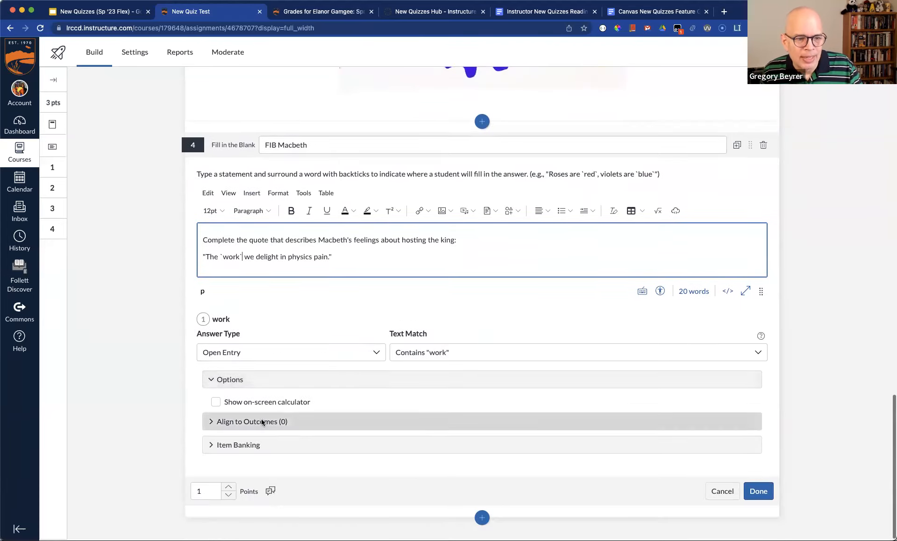
click(214, 319)
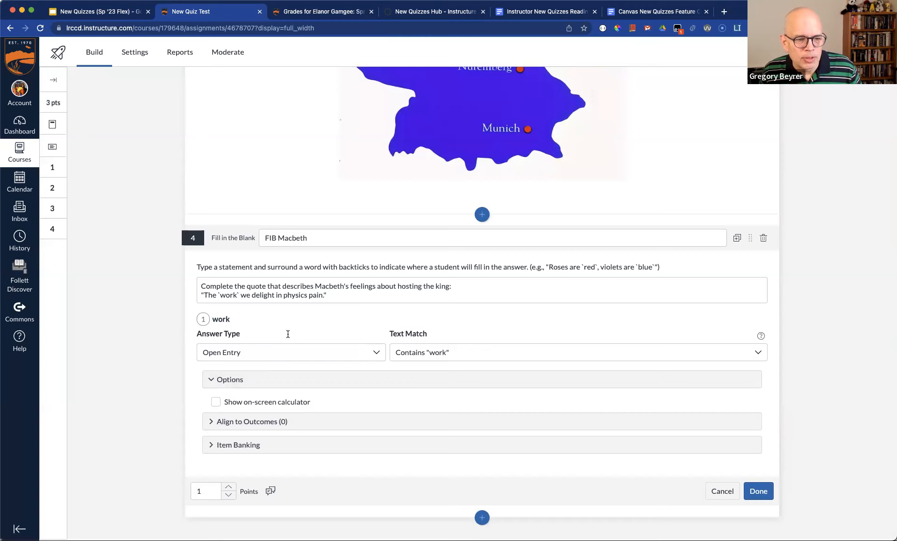
Remove the closing backtick after "work" in the question stem and put it back.
click(285, 294)
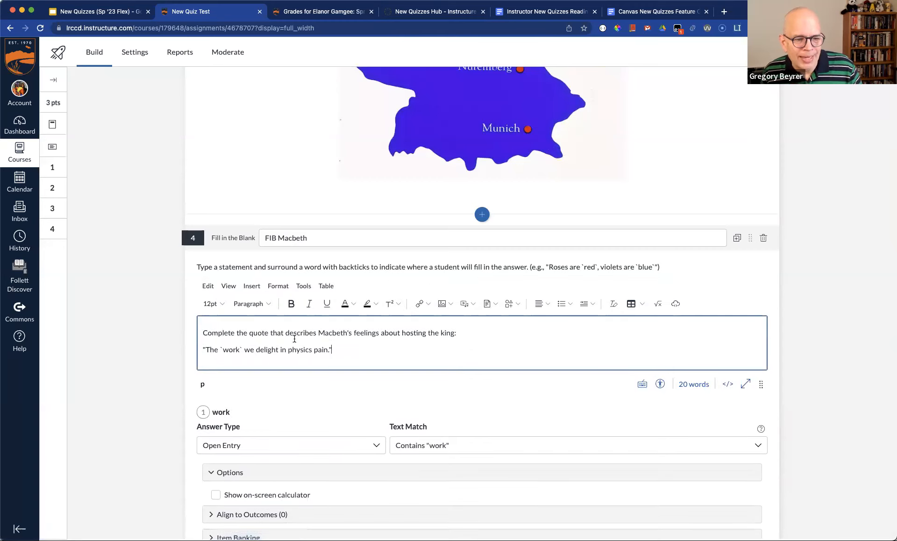
click(241, 350)
key(BackSpace)
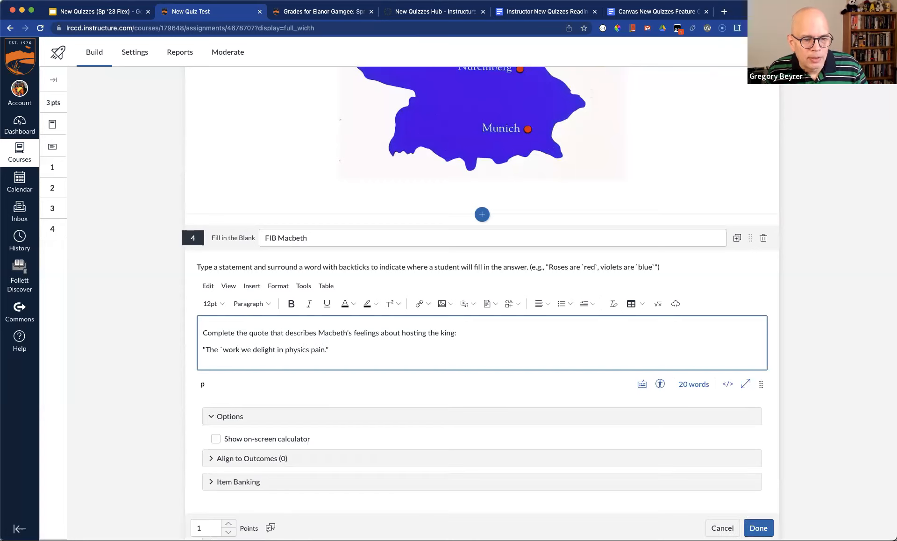
text(`)
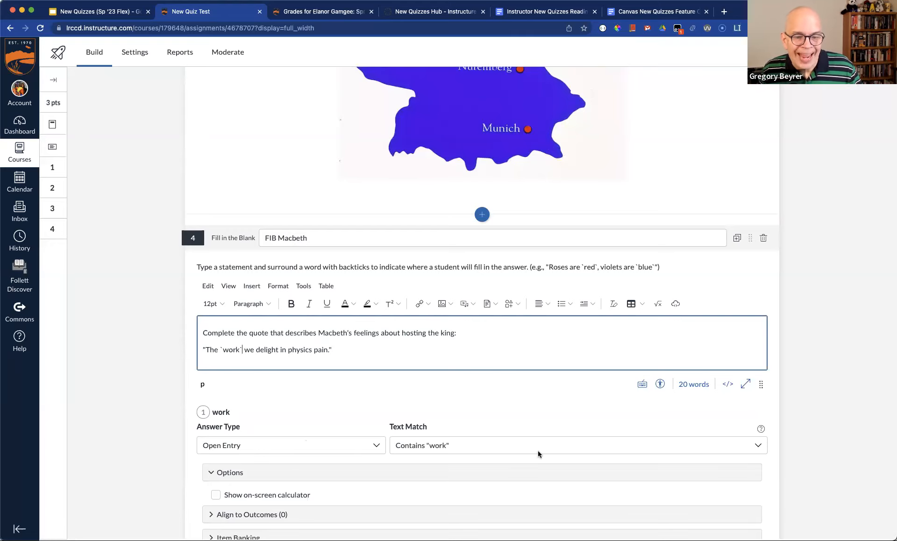
scroll(538, 451, down, 3)
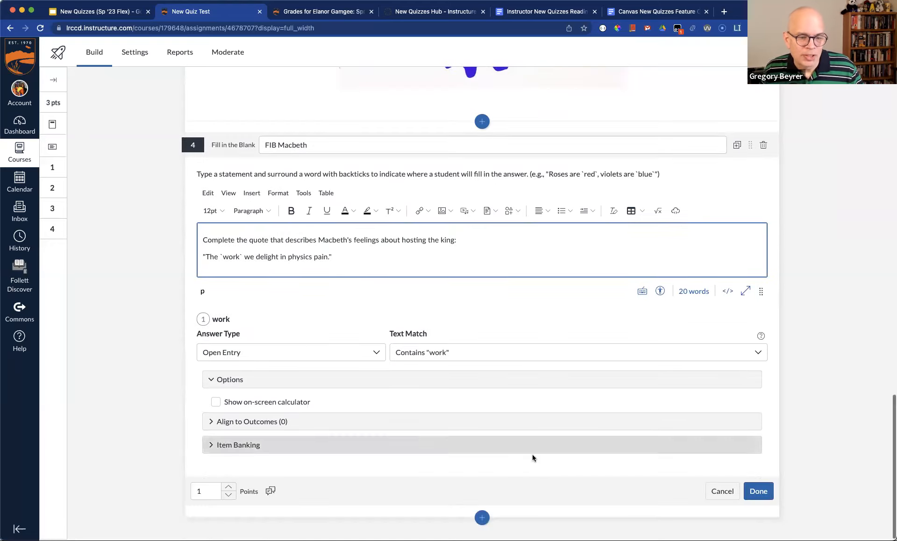
Look through the answer types offered for the blank, keeping Open Entry.
click(378, 354)
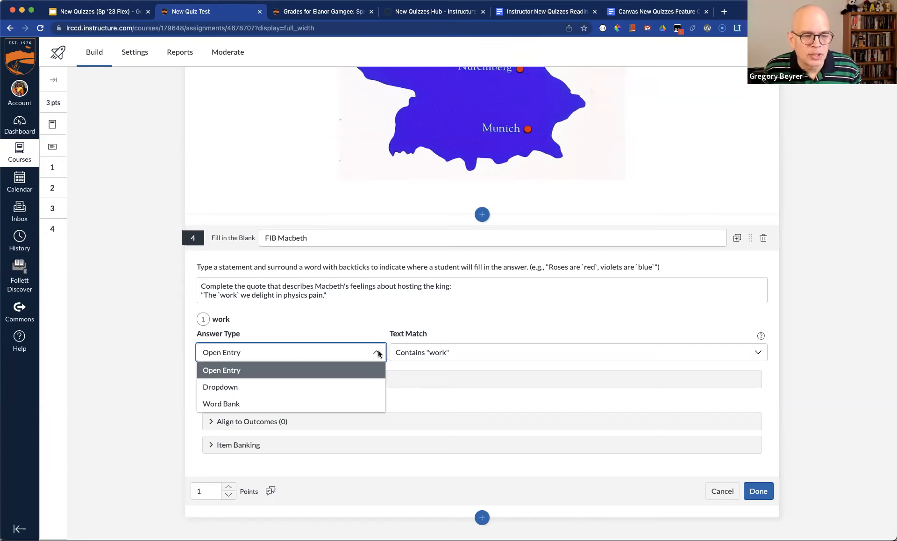
key(Down)
key(Down)
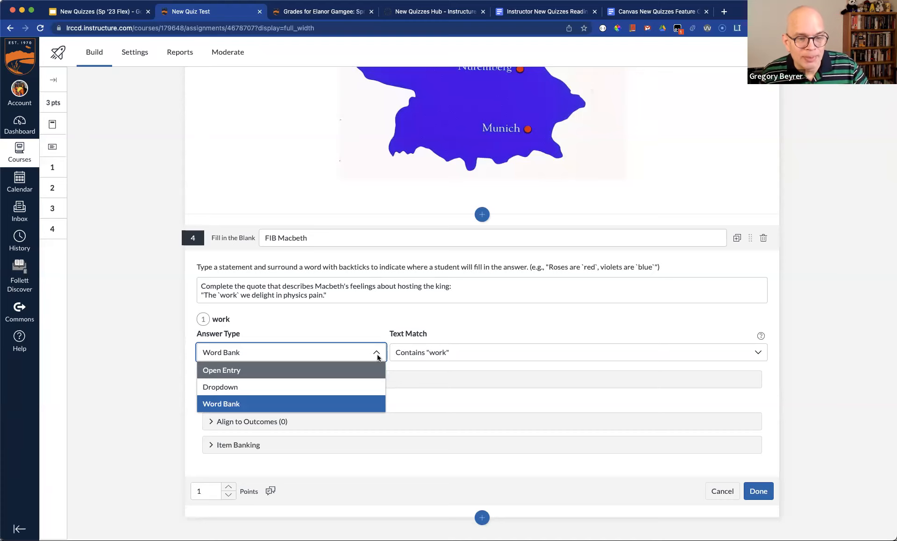
click(374, 369)
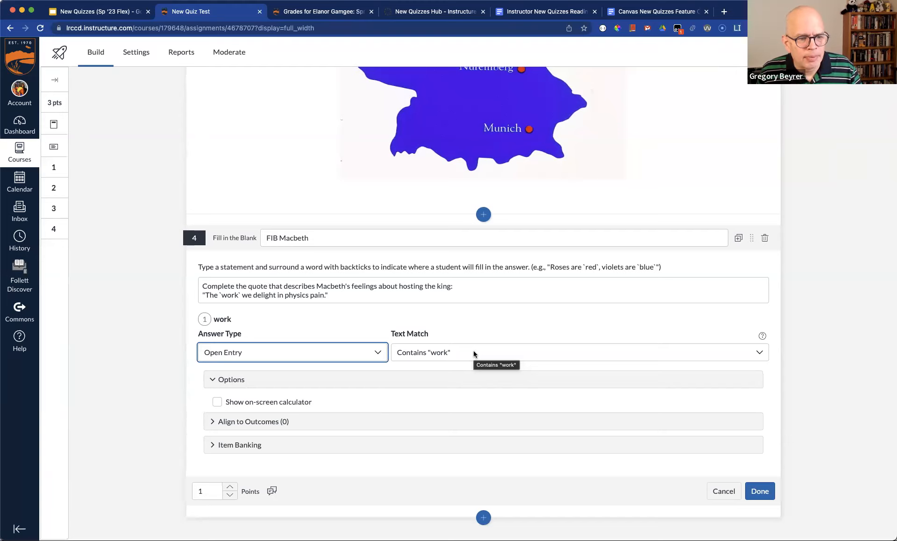
Try the Close Enough and Exact Match text match options for the blank.
click(474, 354)
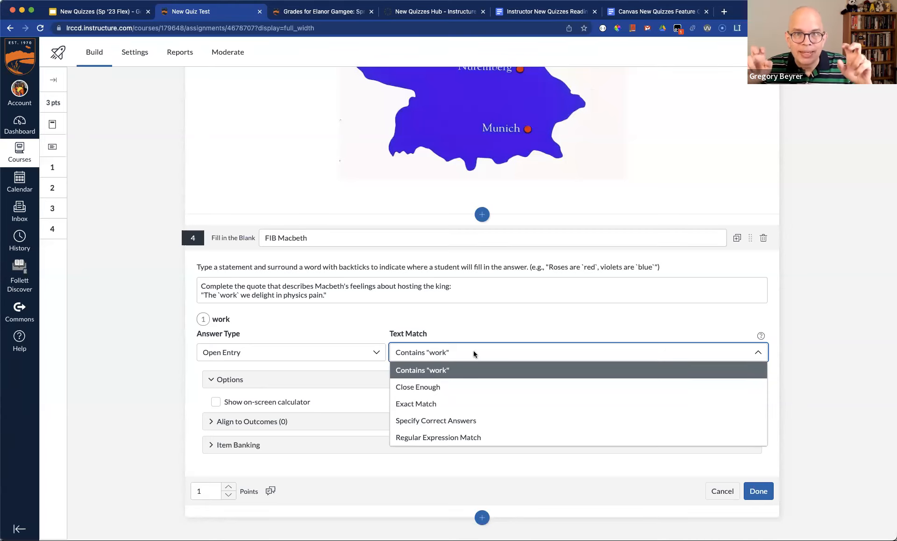
click(456, 387)
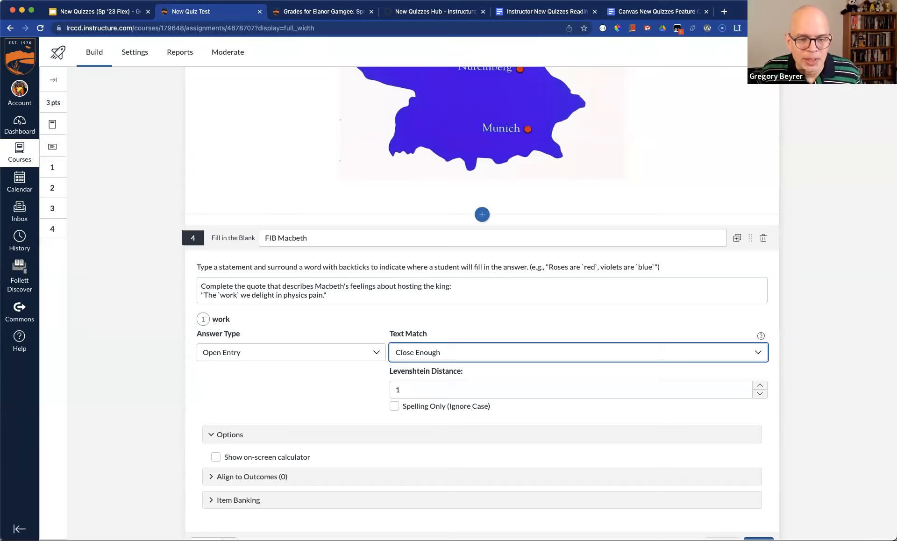
click(467, 353)
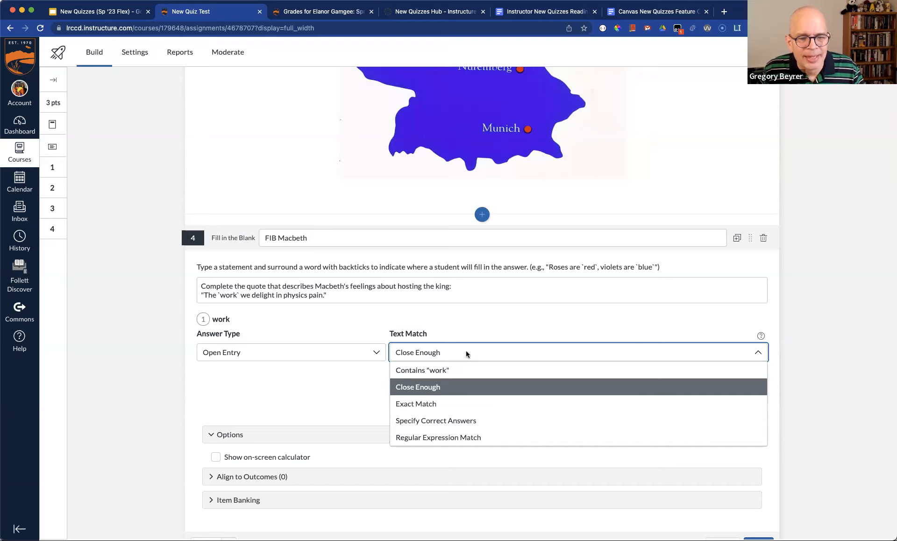
click(452, 405)
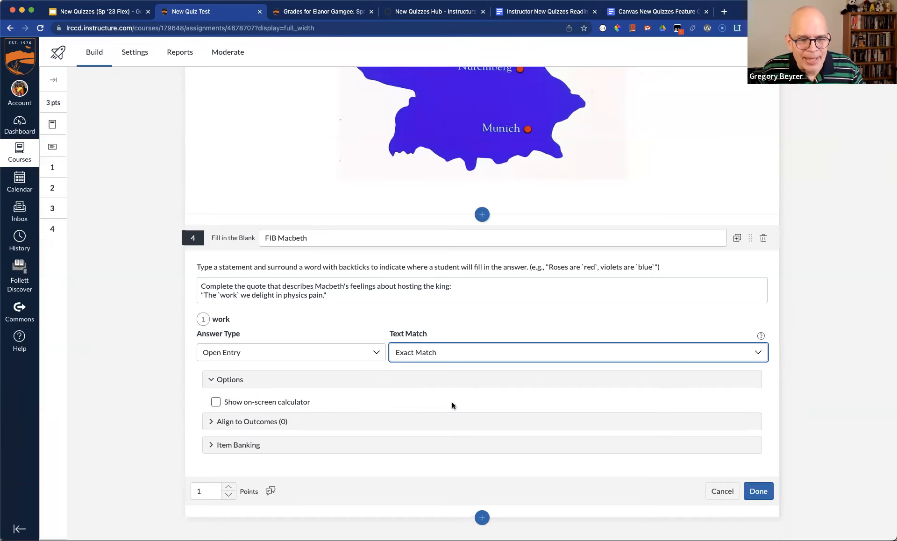
Set the text match to Specify Correct Answers, with "labor" as the main answer and "labour" as an additional correct answer.
click(476, 354)
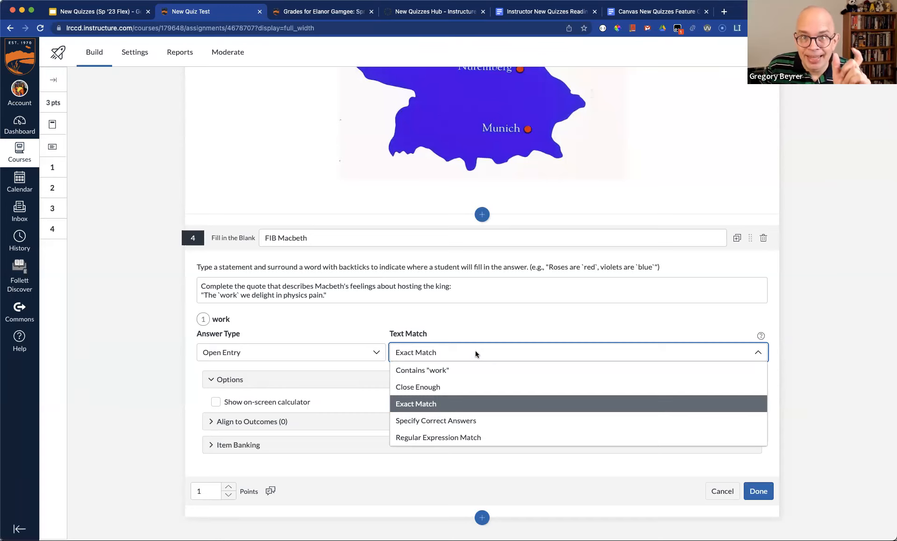
click(461, 420)
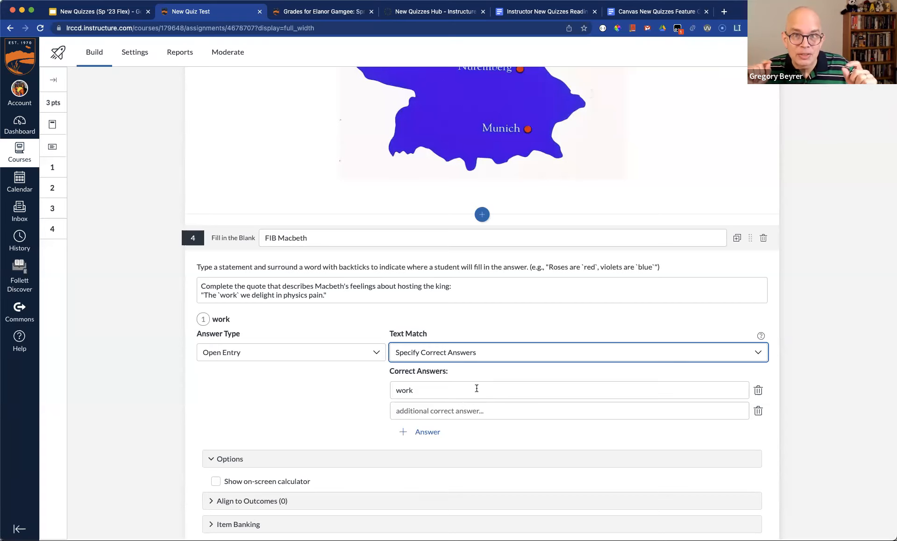
click(476, 388)
key(super+a)
text(labor)
click(441, 409)
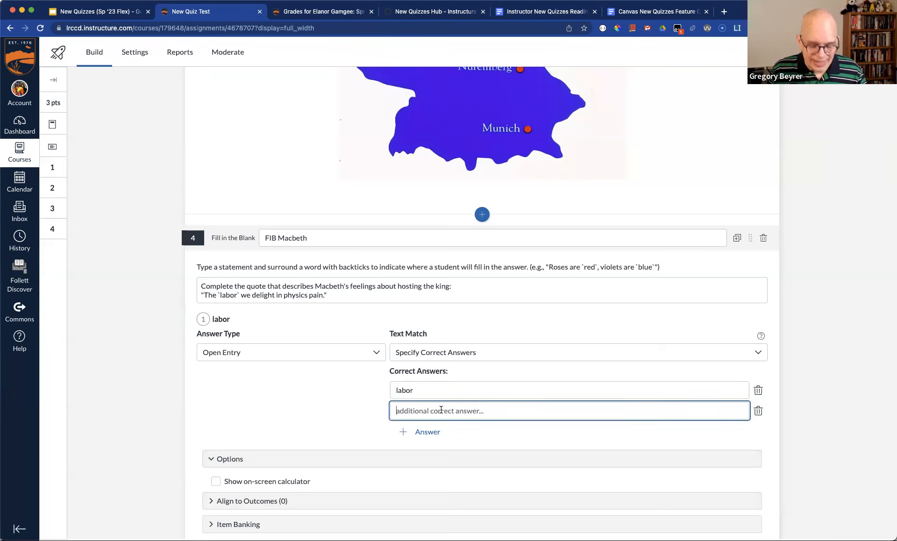
text(labour)
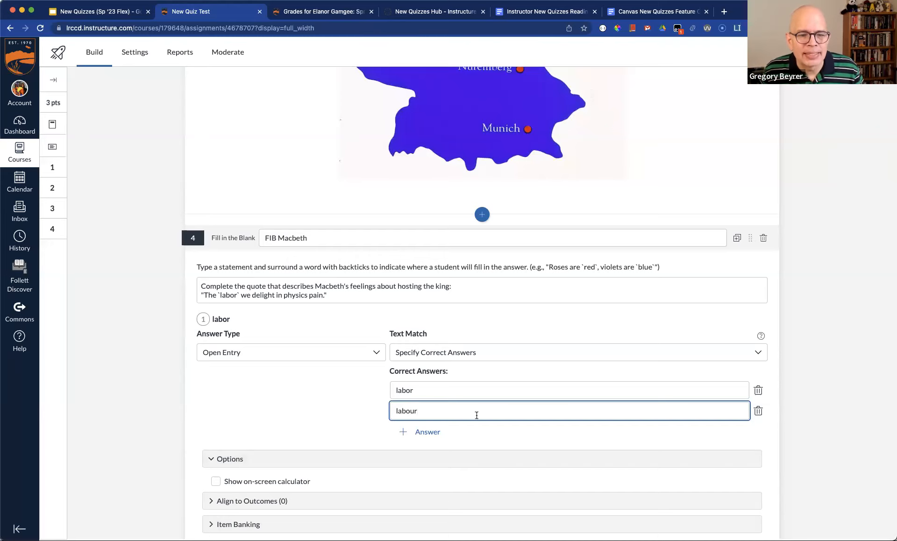
Set the text match to Regular Expression Match with the expression "labou?r" and save the Macbeth question.
click(480, 354)
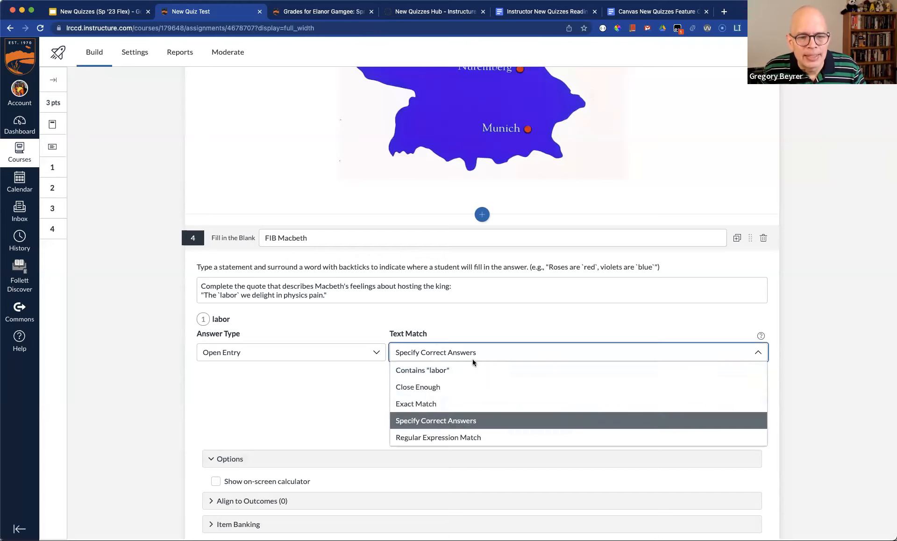
click(467, 438)
key(Tab)
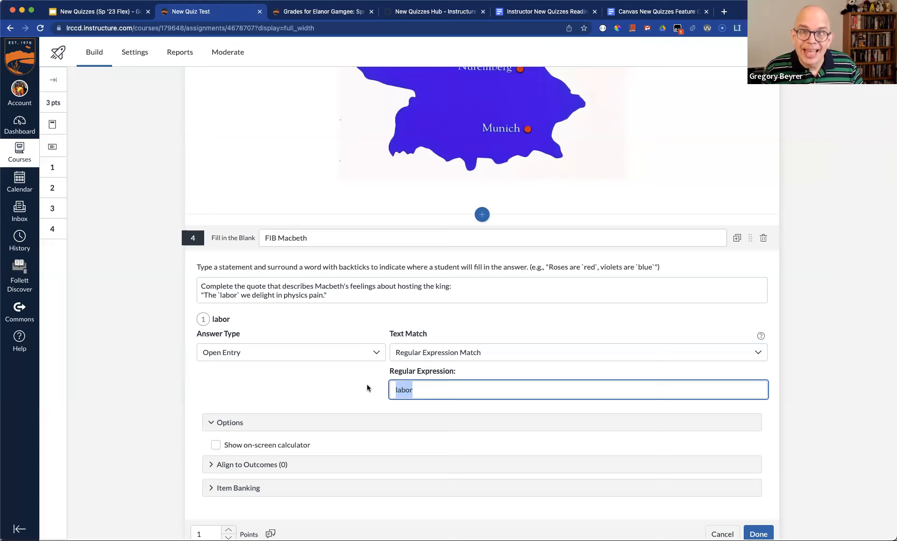
key(Right)
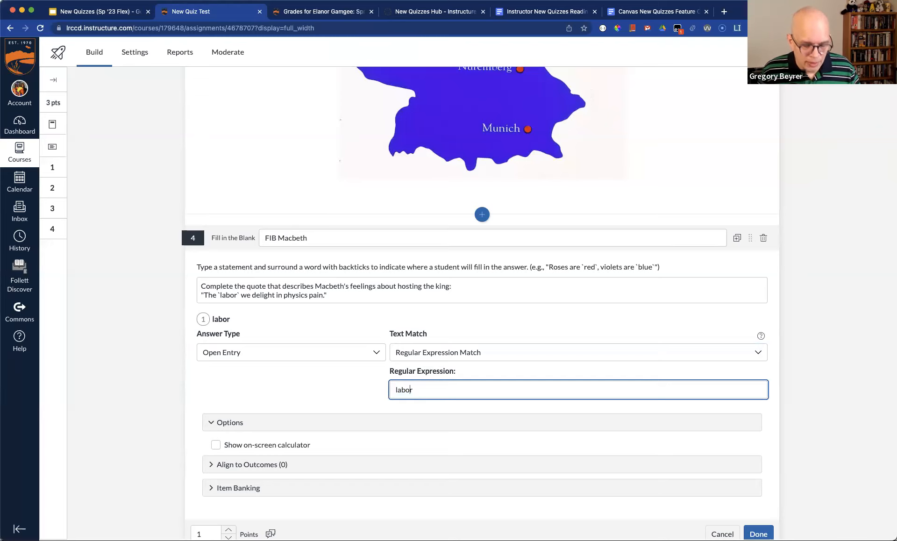
text(u)
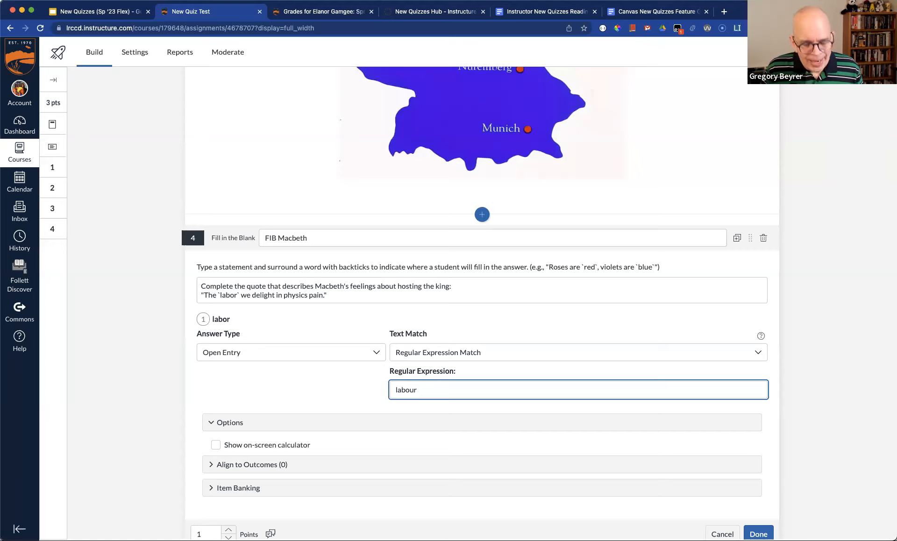
text(?)
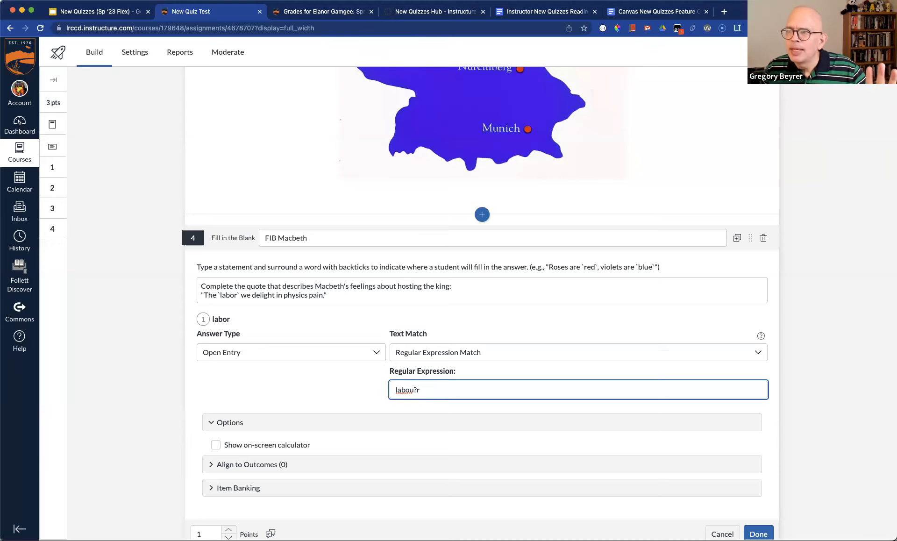
scroll(476, 408, down, 1)
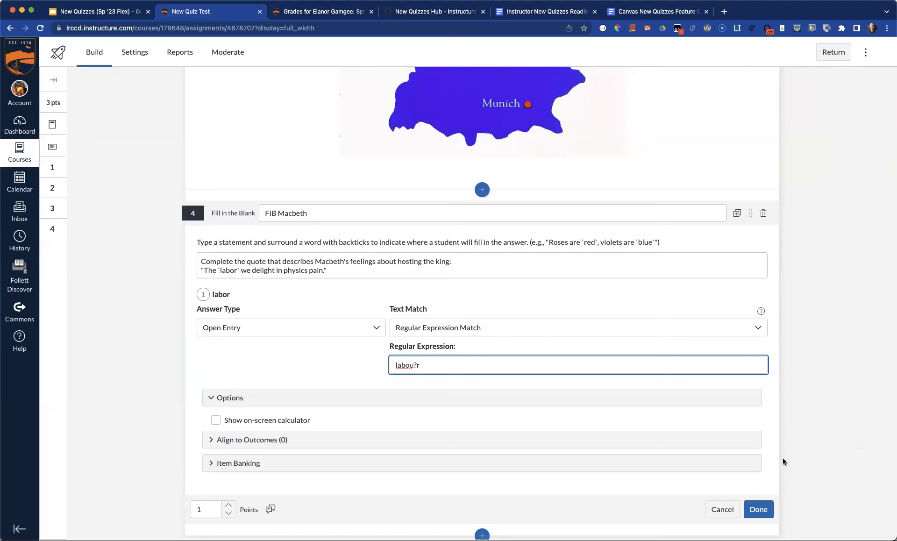
click(764, 506)
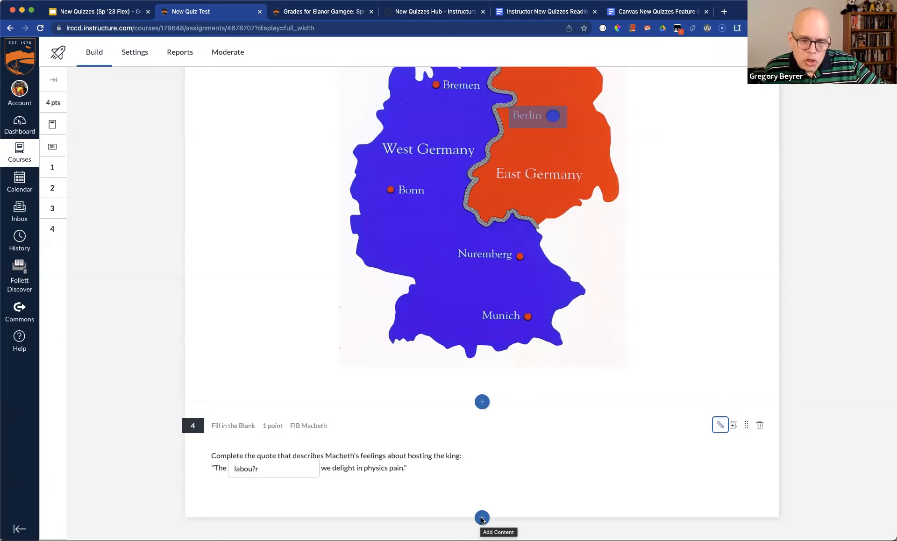
Insert a stimulus after the Macbeth question and title it "stim".
click(482, 518)
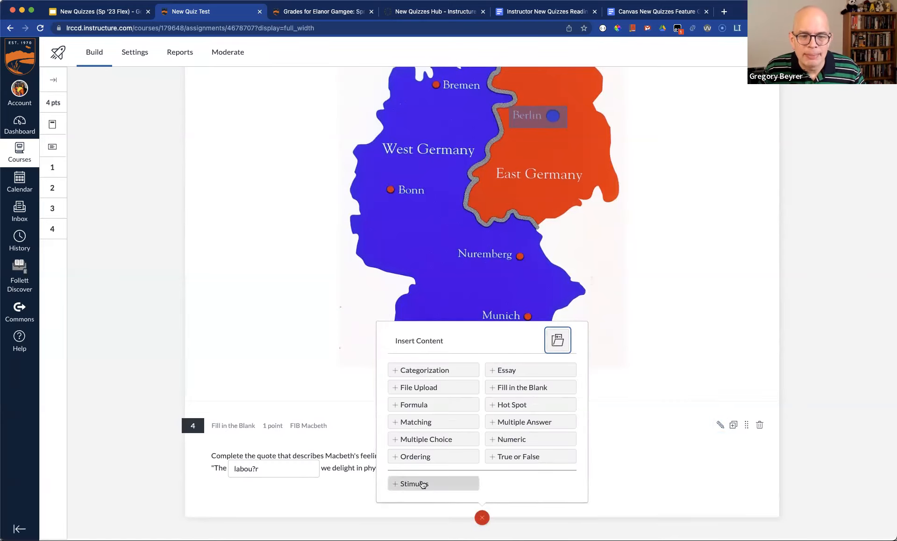
click(422, 484)
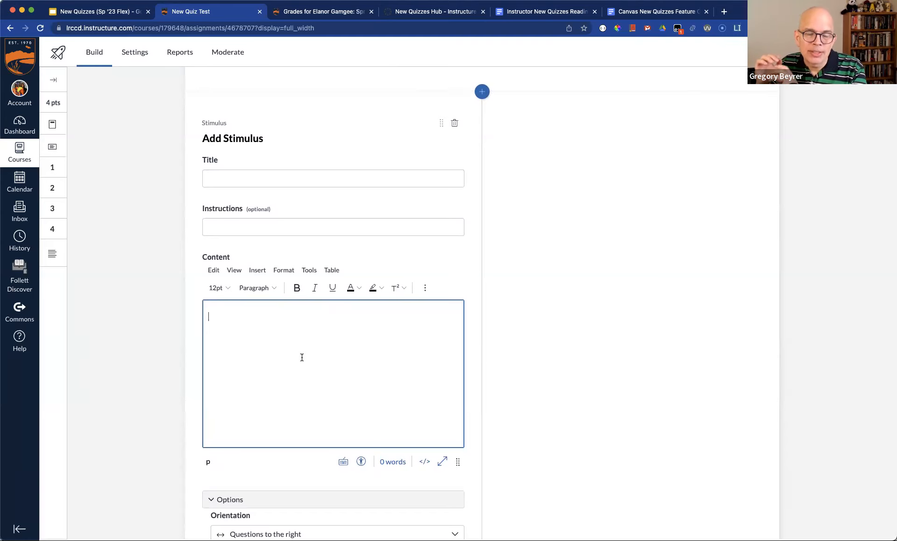
scroll(350, 377, down, 5)
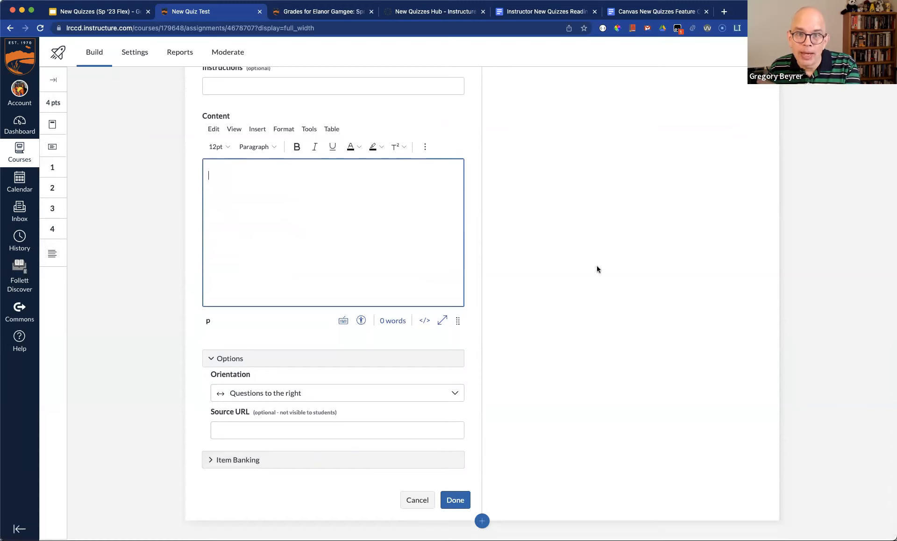
scroll(595, 267, up, 4)
click(481, 105)
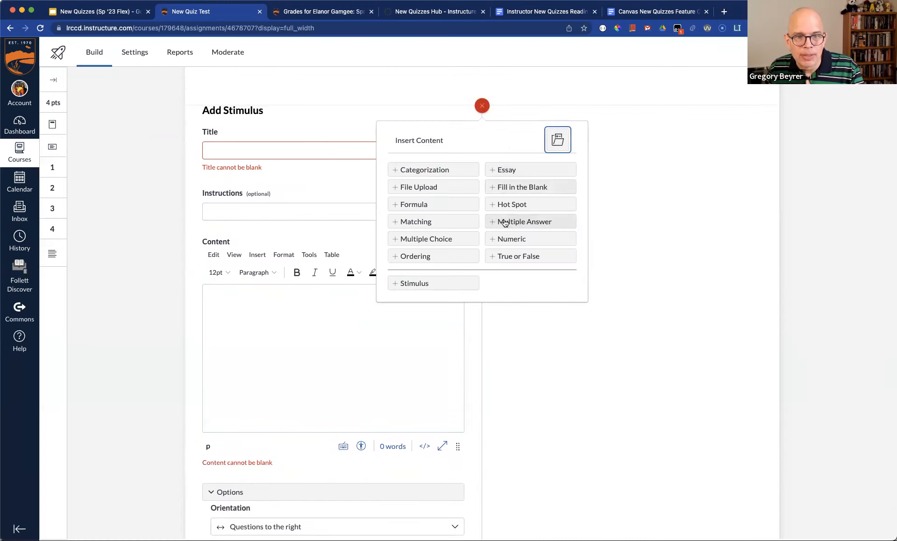
click(248, 147)
text(stim)
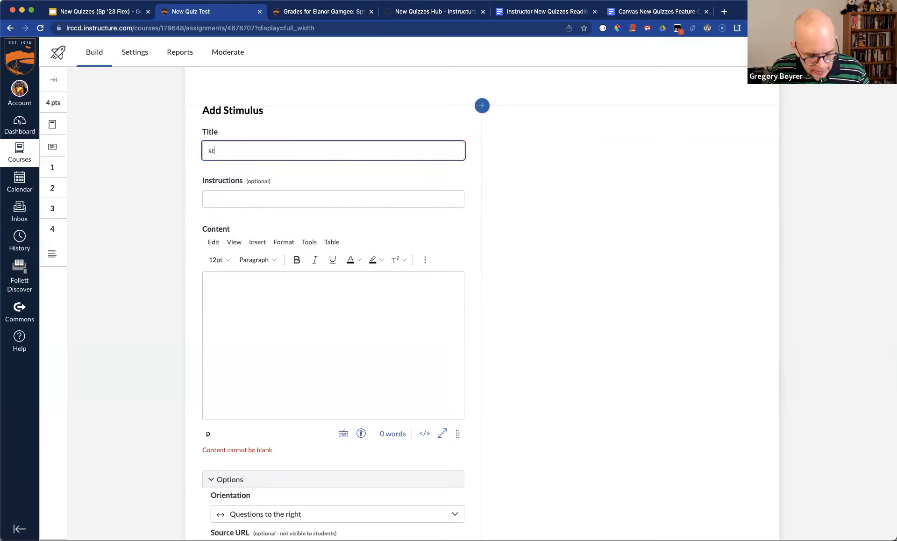
Try to add an Essay question while the stimulus is still unsaved.
click(482, 105)
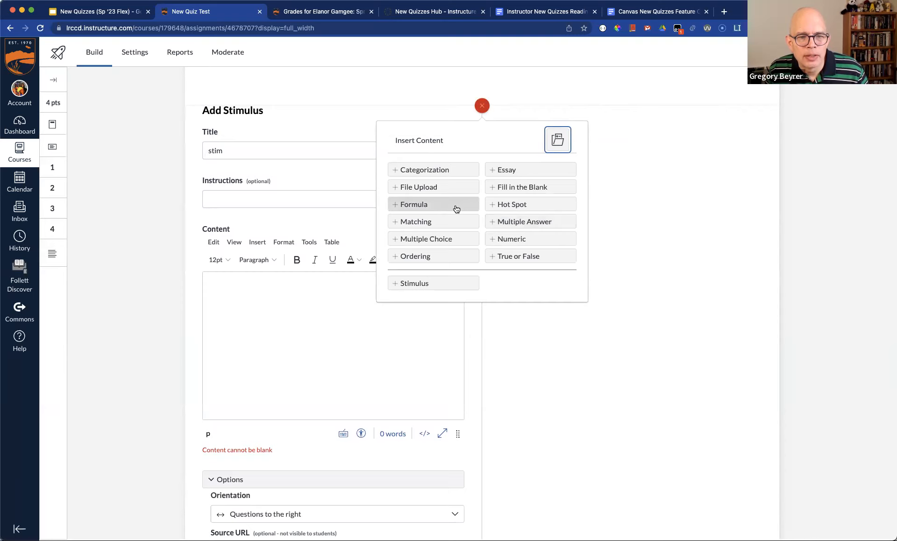
click(515, 171)
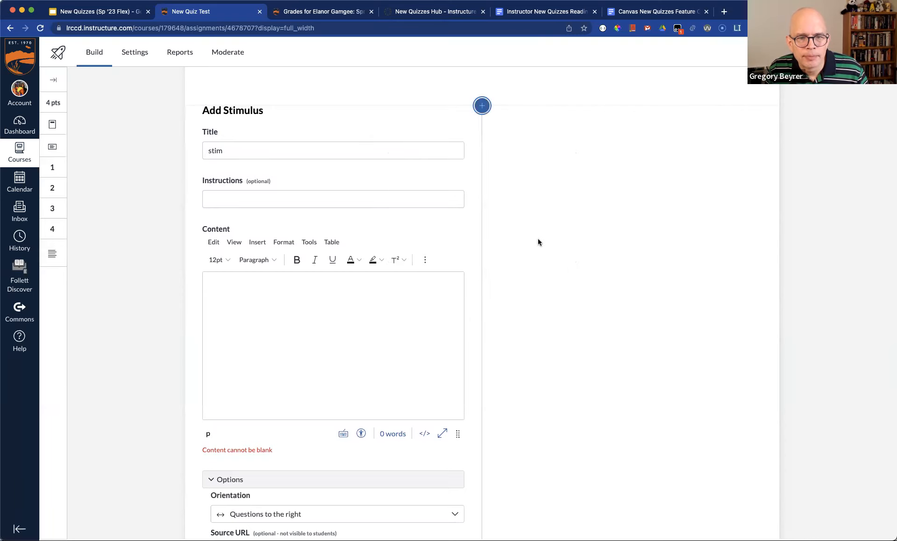
scroll(574, 257, down, 3)
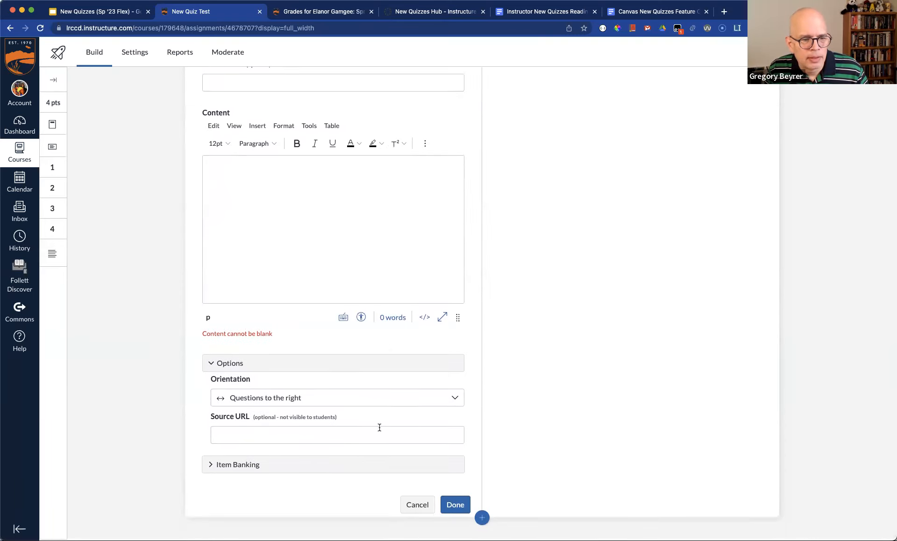
scroll(503, 410, up, 4)
Enter "content" as the stimulus content and save the stimulus.
scroll(503, 410, down, 4)
click(290, 264)
text(content)
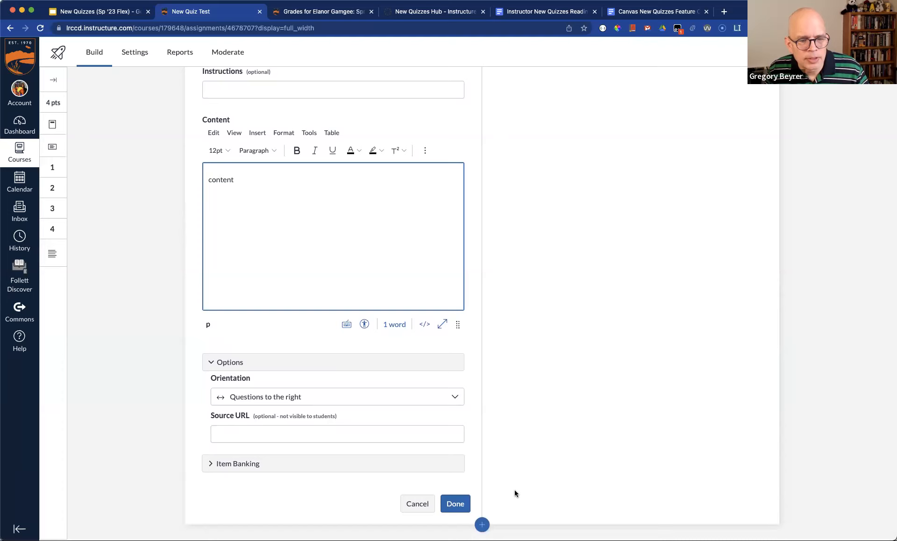
click(443, 505)
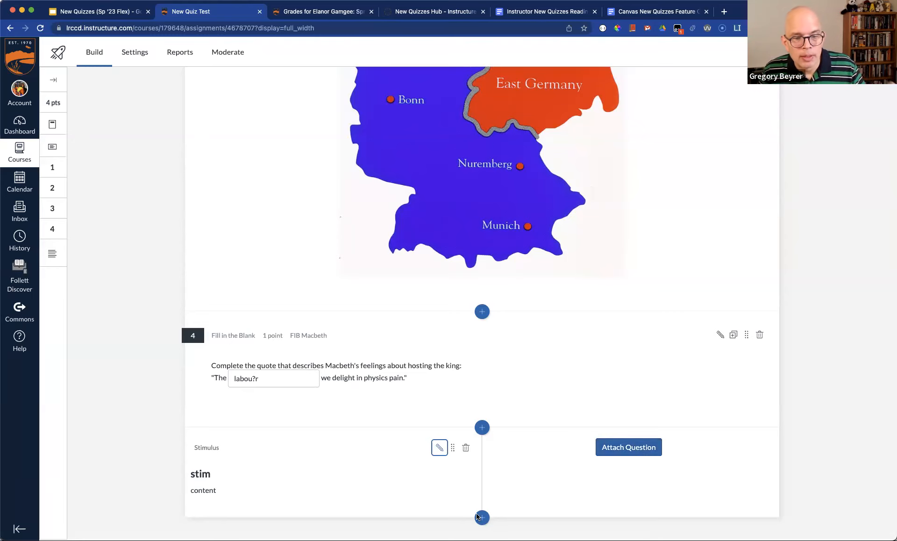
Check the orientation choices in the stimulus's options, and leave its editor without saving changes.
click(439, 447)
scroll(610, 475, down, 10)
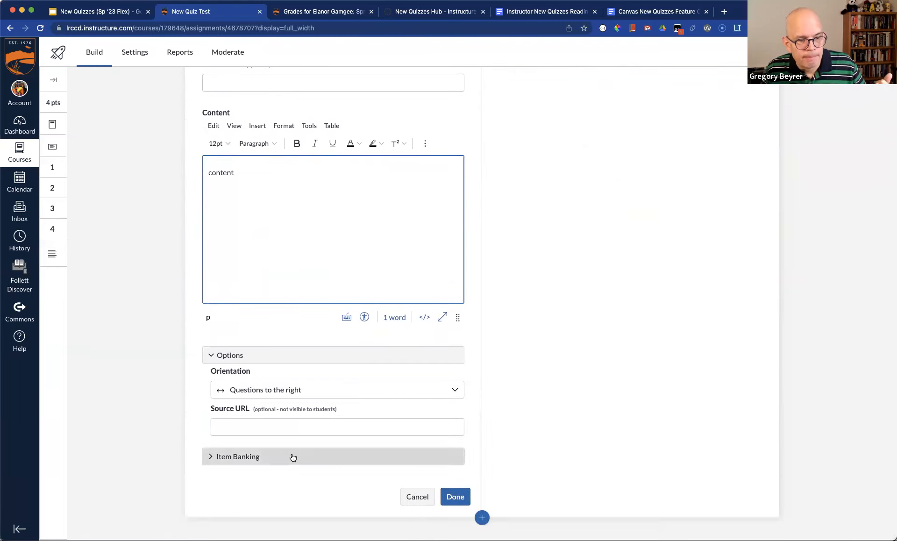
click(261, 391)
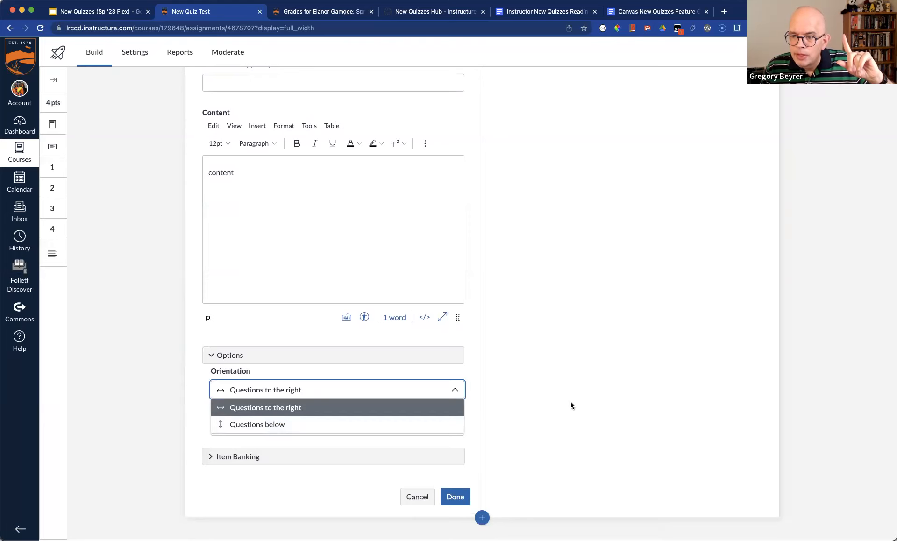
click(416, 497)
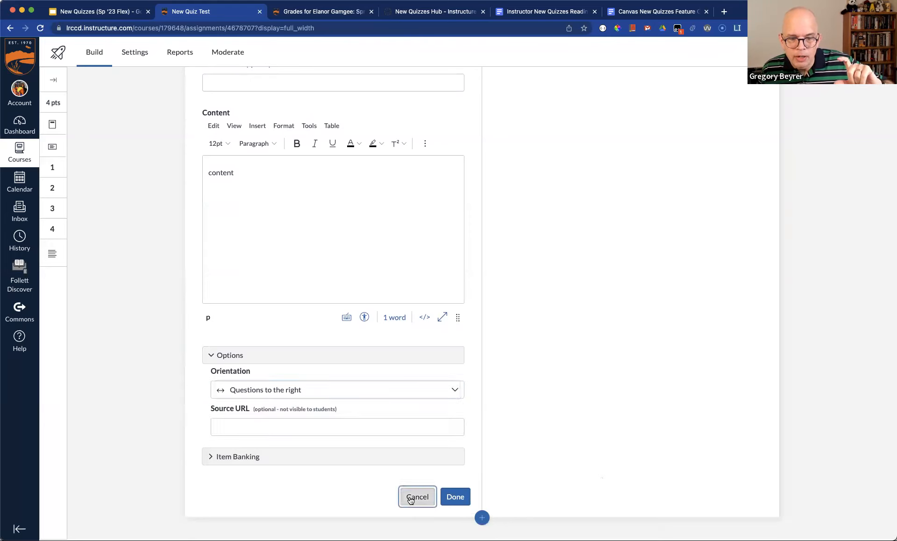
Remove the stimulus titled "stim" from the end of the quiz and confirm its removal.
click(465, 448)
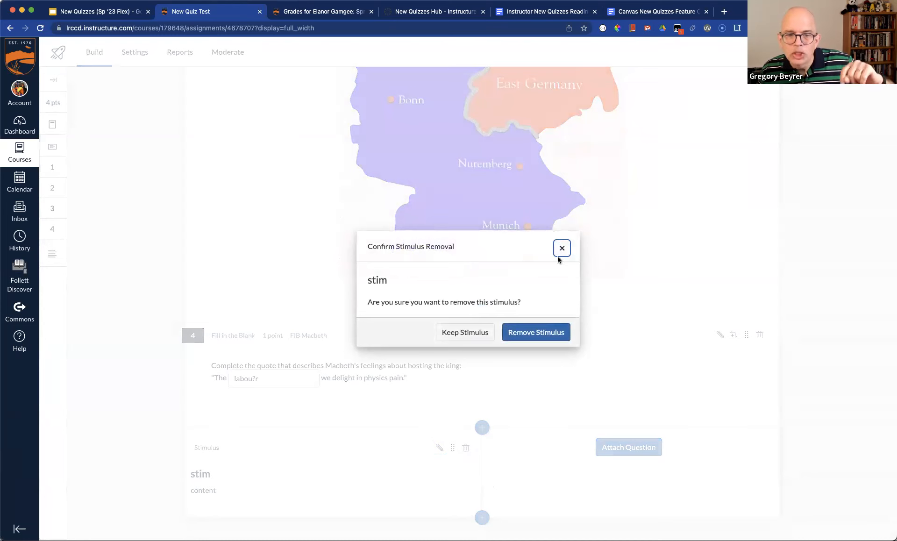
click(550, 338)
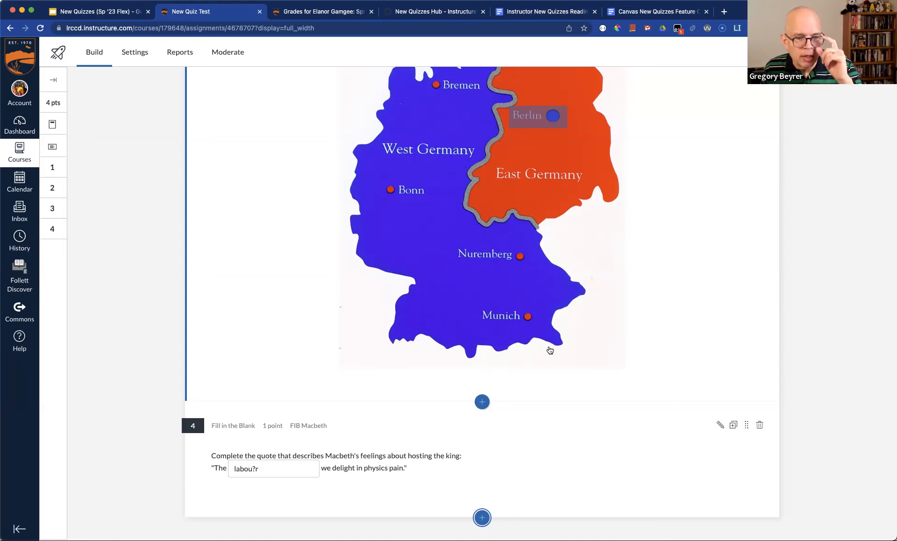
Preview New Quiz Test as a student and look through all its questions.
scroll(578, 407, up, 10)
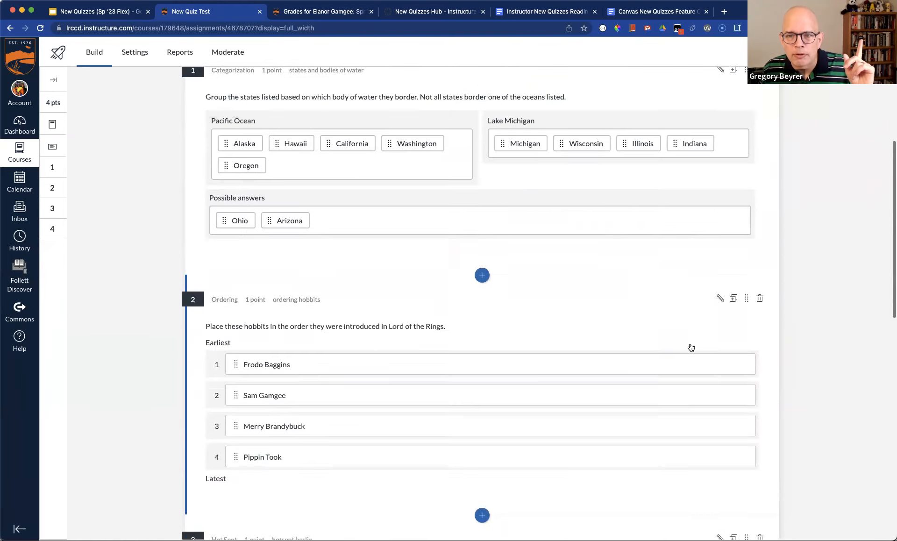
scroll(691, 347, up, 5)
click(757, 101)
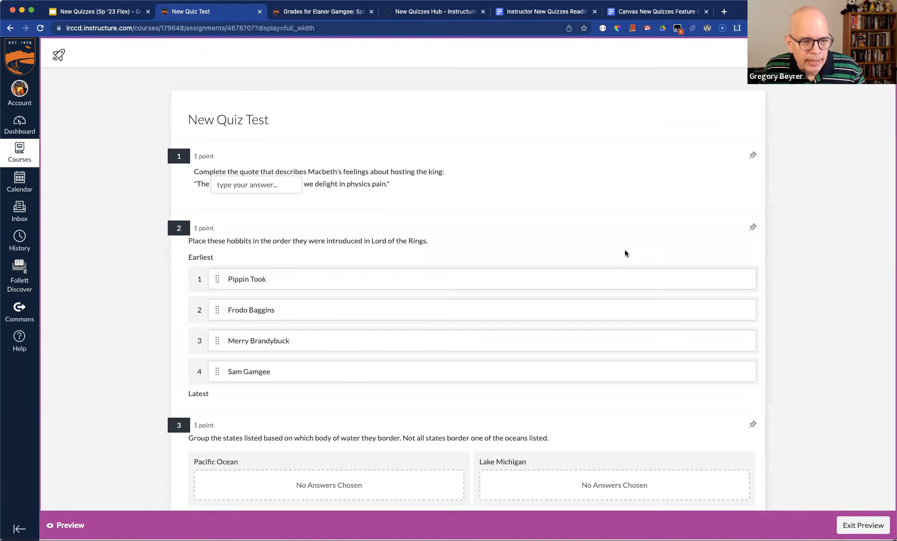
scroll(625, 253, down, 15)
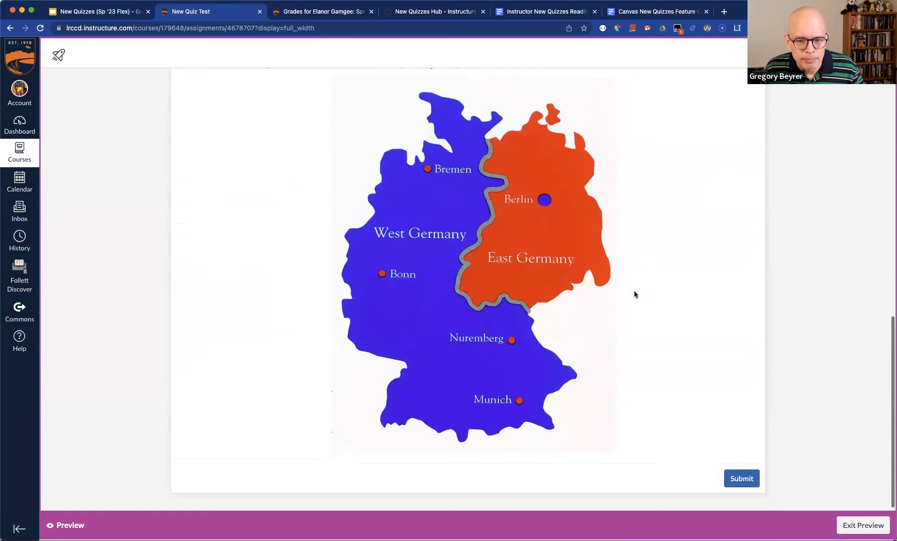
scroll(634, 292, up, 15)
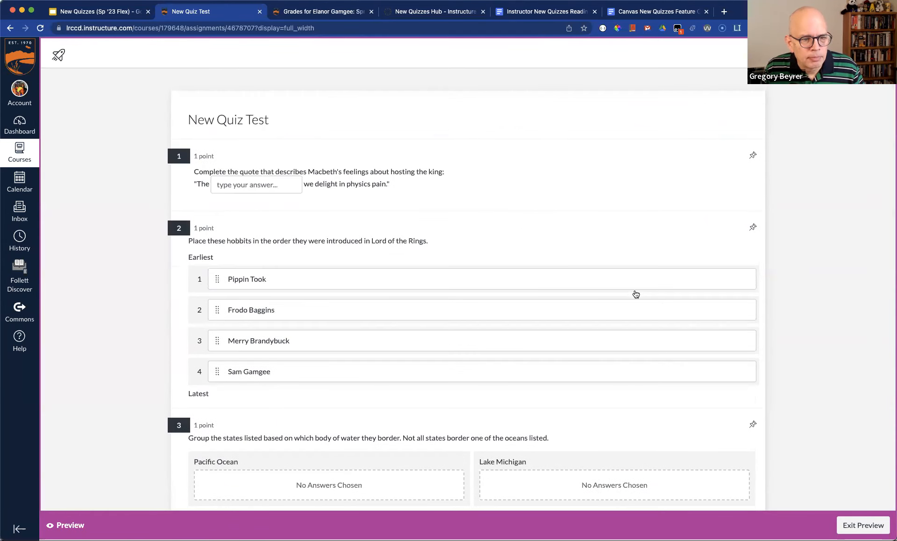
Answer the Macbeth blank with "labour" in the preview, submit with the other questions unanswered, and exit the preview.
click(230, 185)
text(labour)
scroll(776, 136, down, 2)
scroll(777, 136, up, 2)
key(Return)
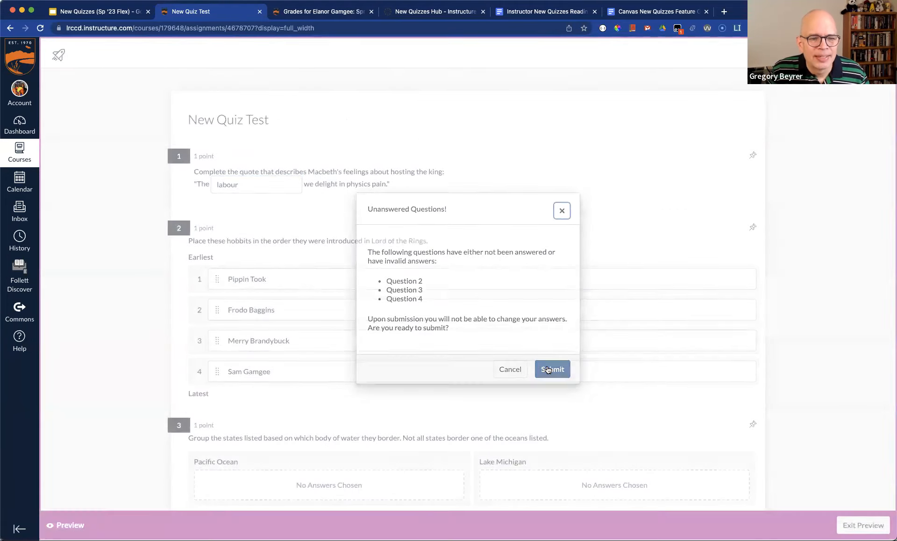
click(548, 370)
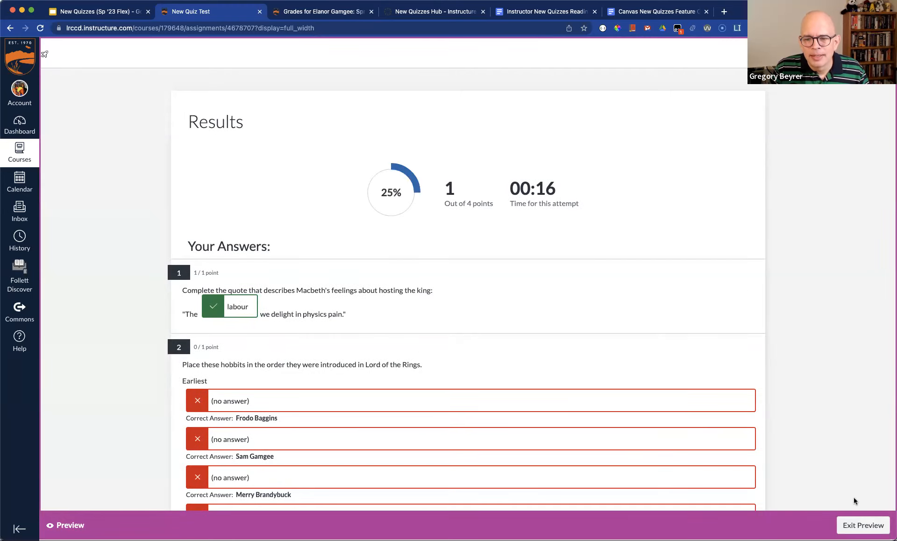
click(863, 525)
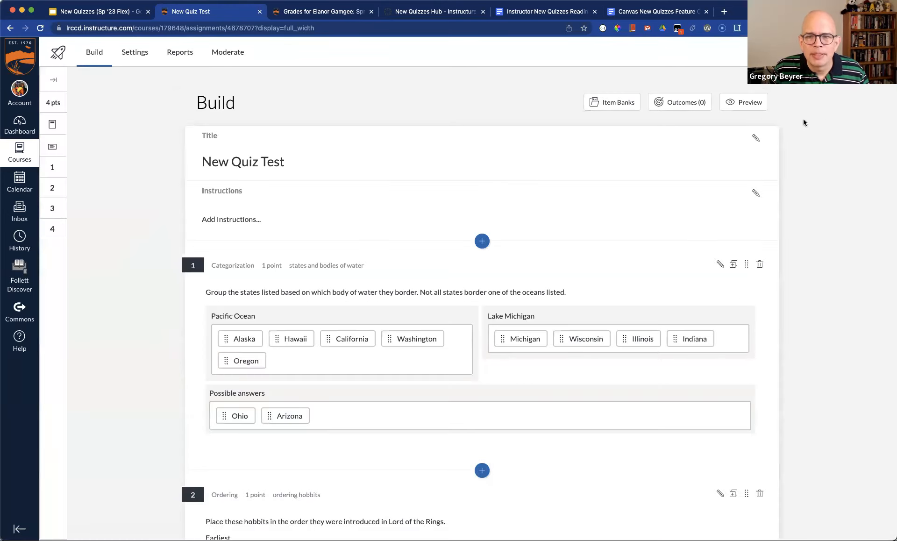
Preview the quiz again, submit it with "labor" in the Macbeth blank, review the results and exit the preview.
click(744, 102)
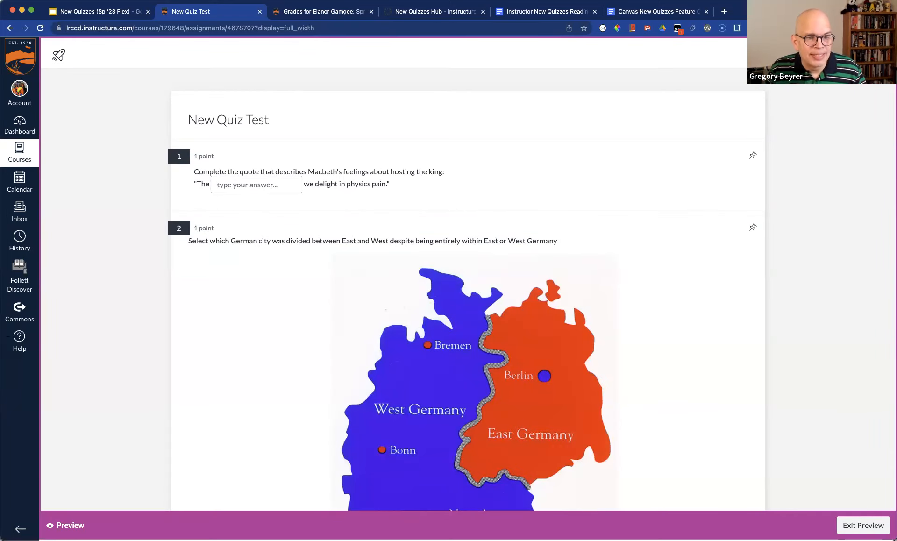
click(268, 184)
text(labor)
key(Return)
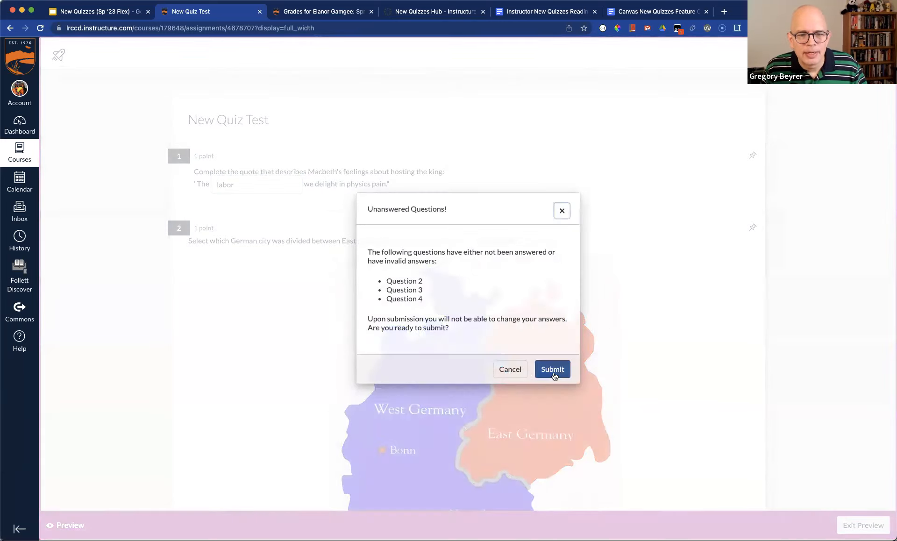
click(552, 373)
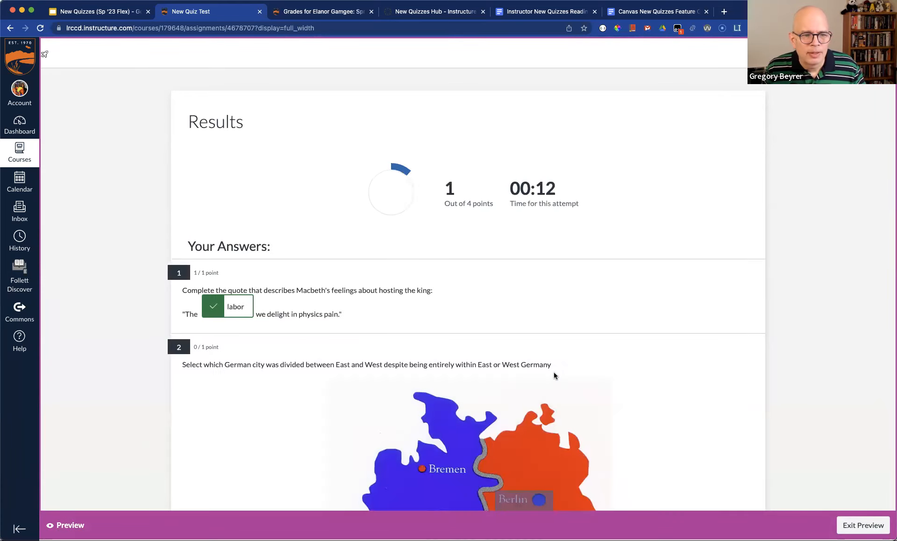
scroll(453, 368, down, 3)
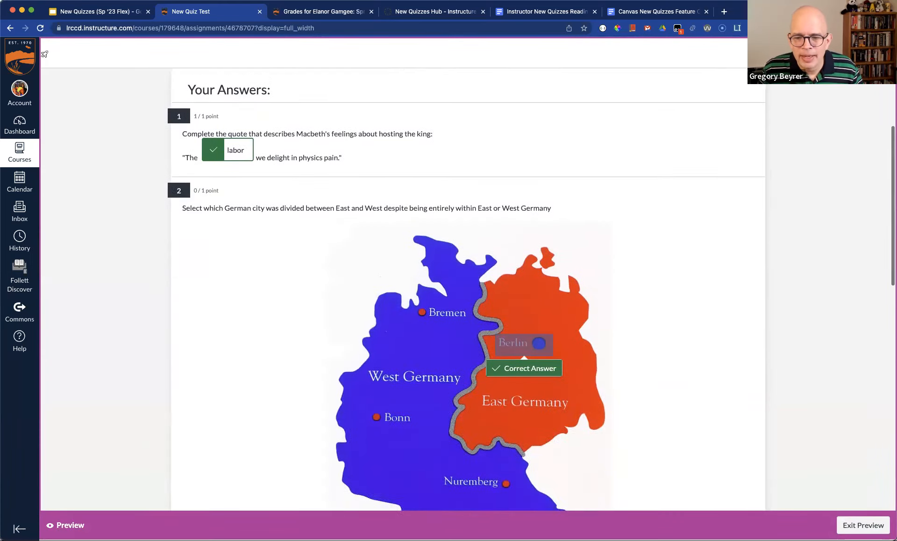
click(851, 524)
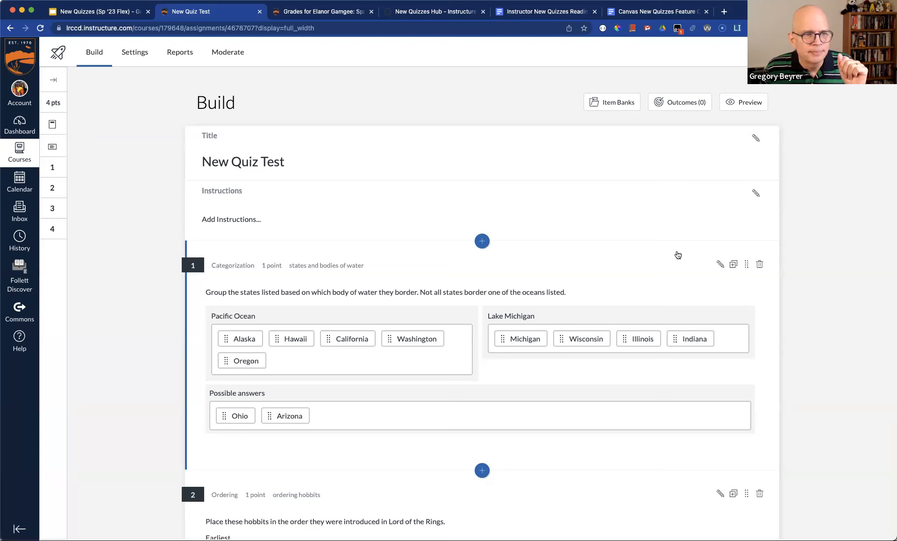
Leave the quiz builder and check the item options of the Pre-course survey in the course's modules.
click(58, 53)
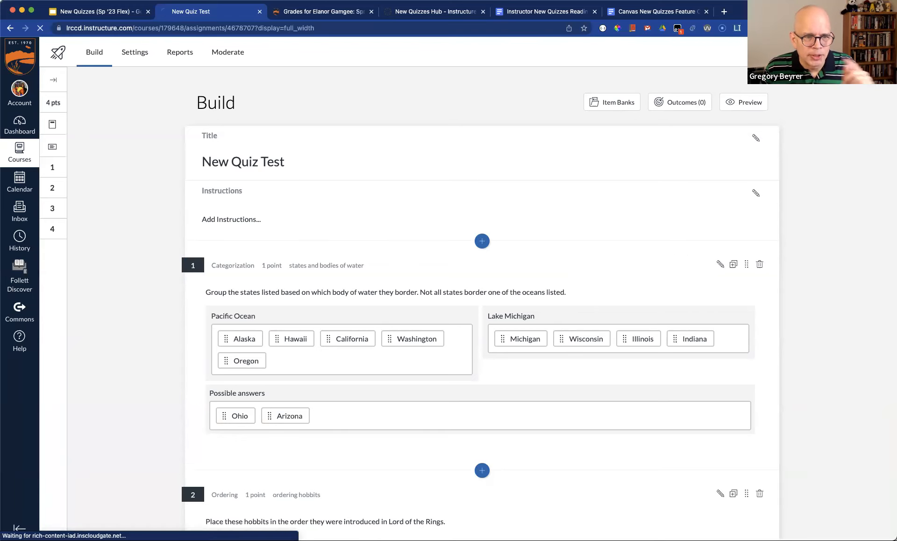
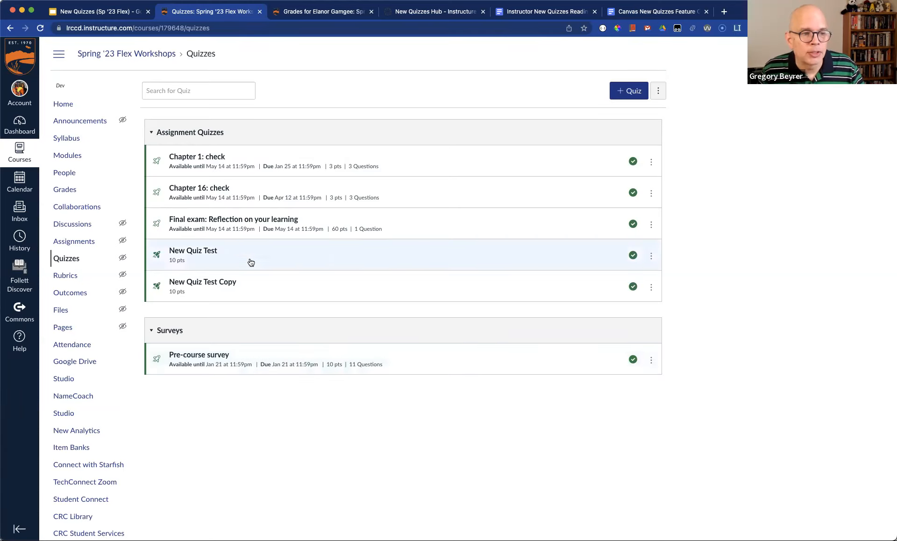
click(76, 158)
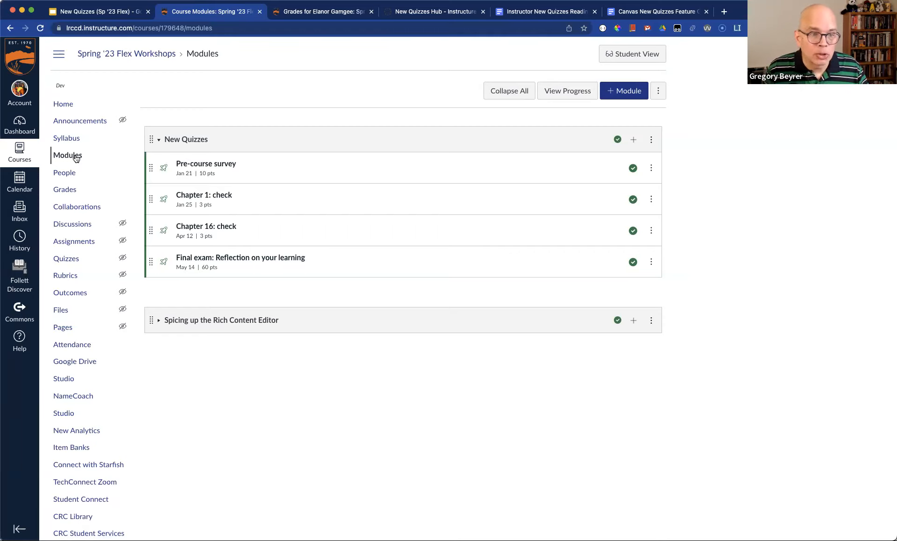
click(651, 168)
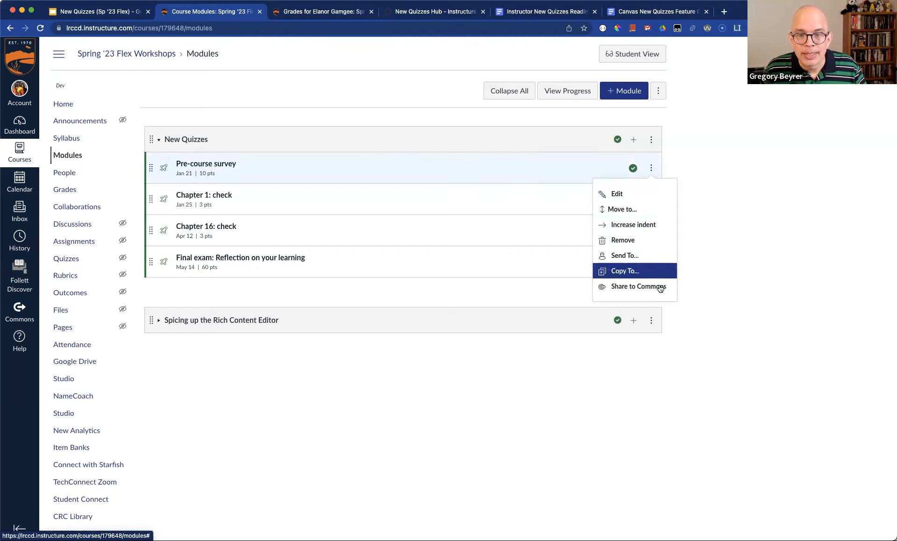
click(761, 296)
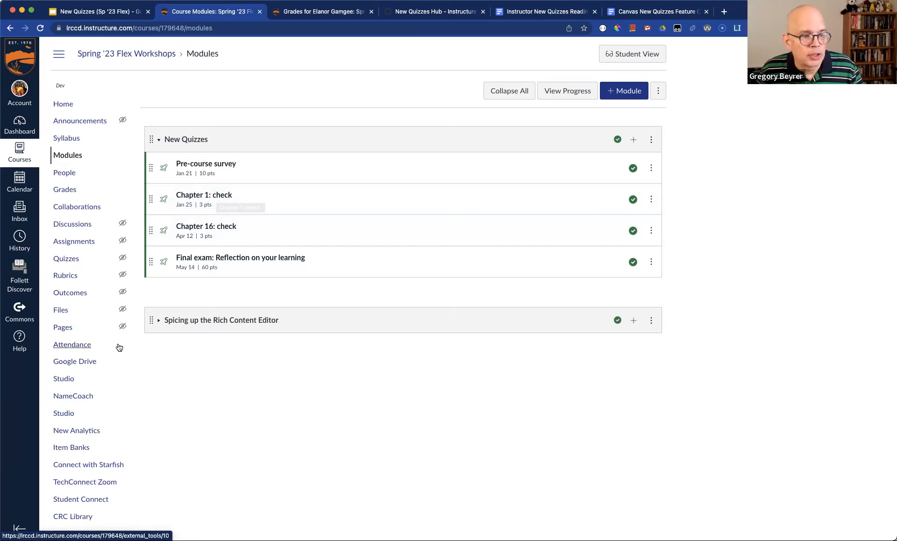
From the course's quizzes list, open "Final exam: Reflection on your learning" in a new browser tab and close the student grades tab.
click(76, 266)
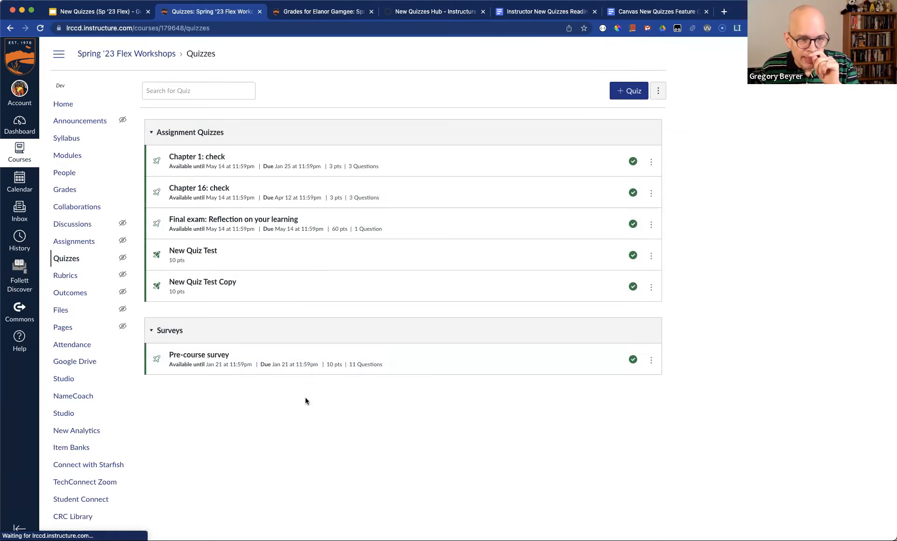
super+click(226, 223)
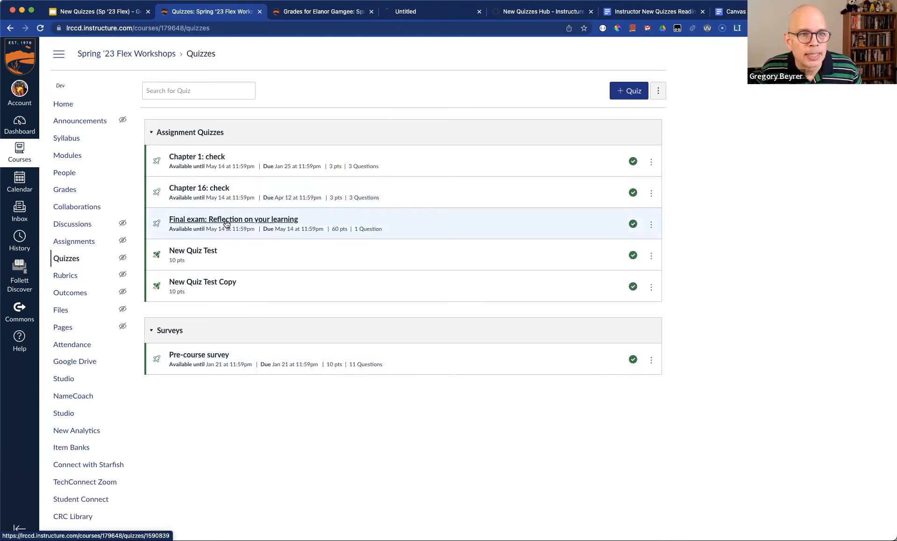
key(ctrl+Tab)
key(super+w)
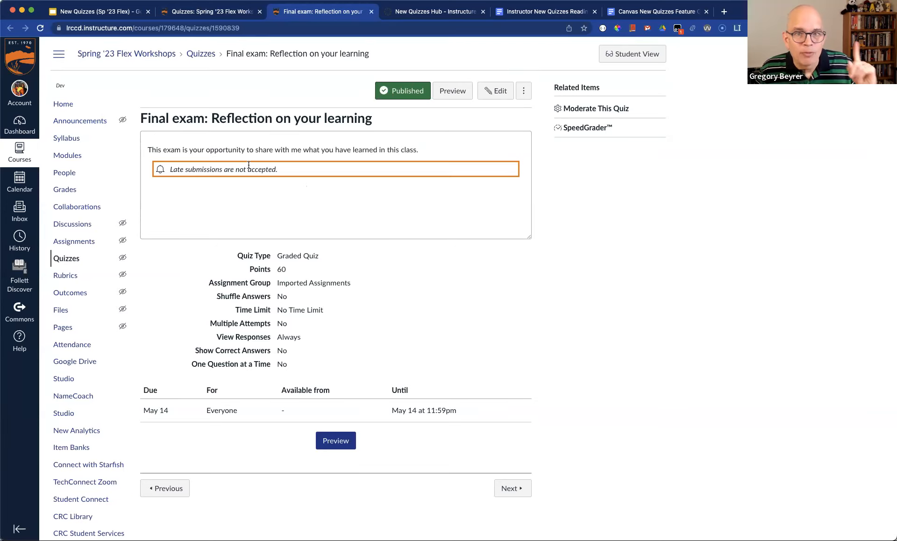
Open the classic final exam for editing, review its question and detail settings, and cancel the edit.
scroll(493, 92, down, 1)
click(495, 92)
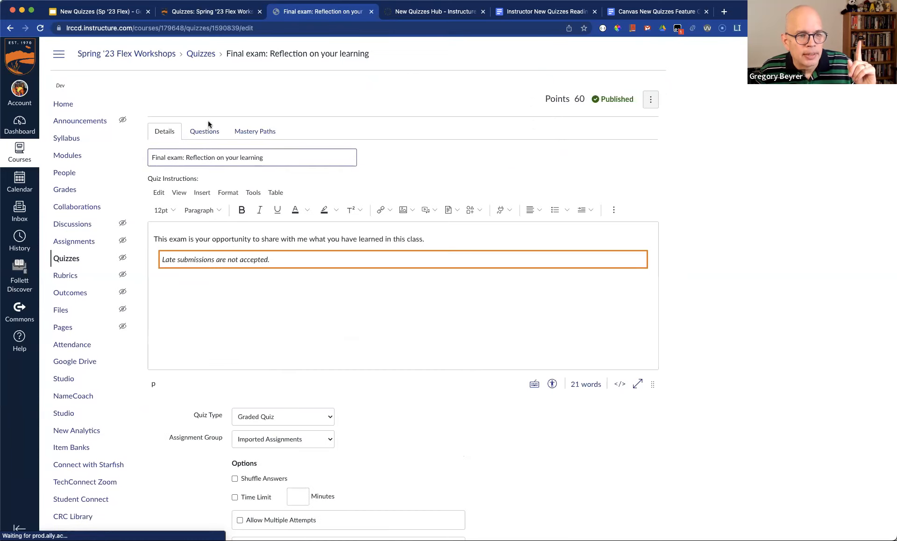
click(206, 128)
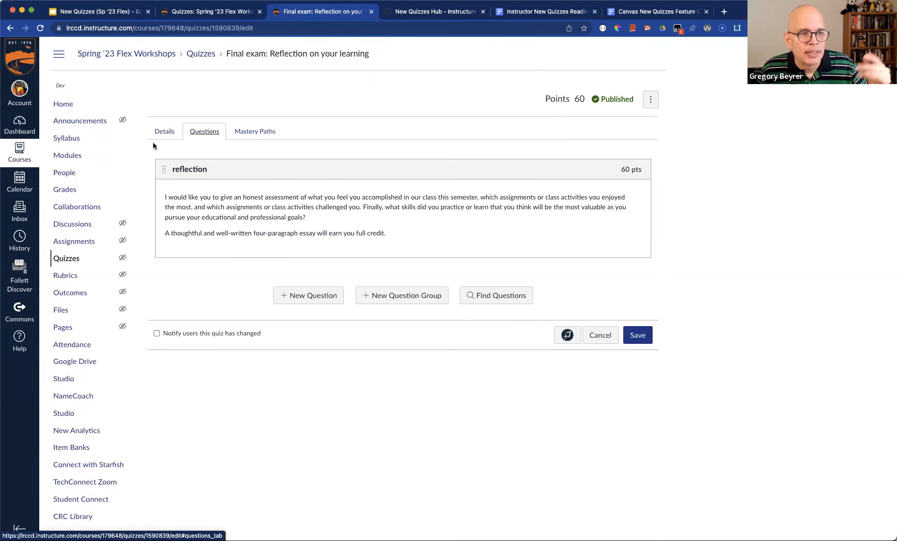
click(167, 134)
scroll(509, 365, down, 10)
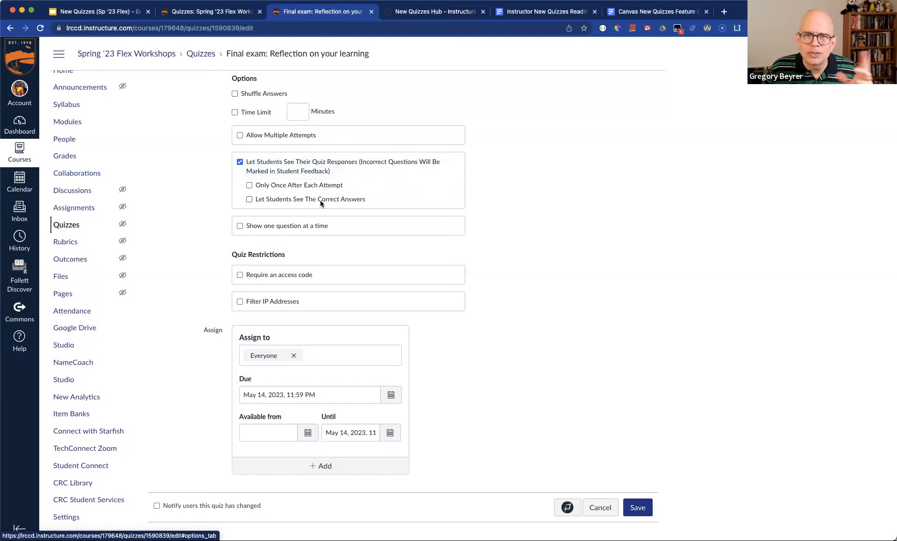
click(598, 510)
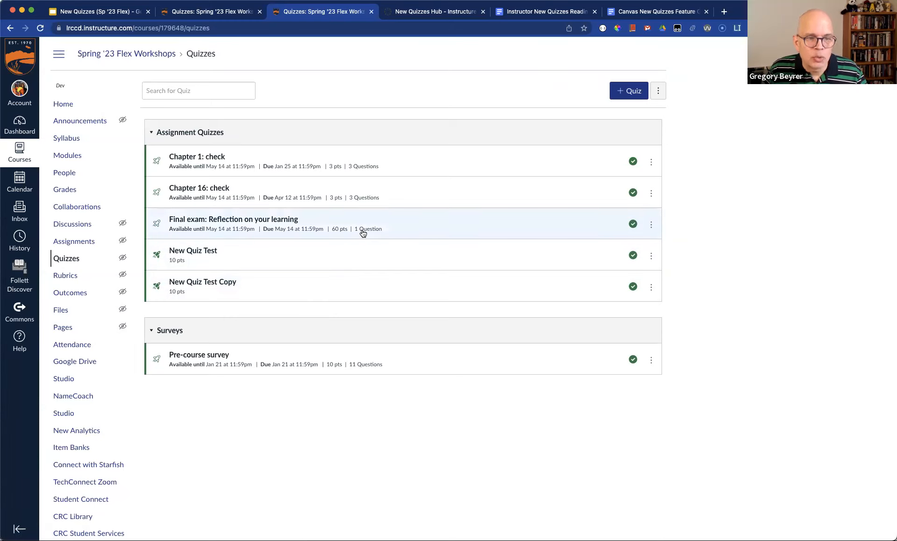
Migrate the classic quiz "Final exam: Reflection on your learning" to New Quizzes.
click(651, 224)
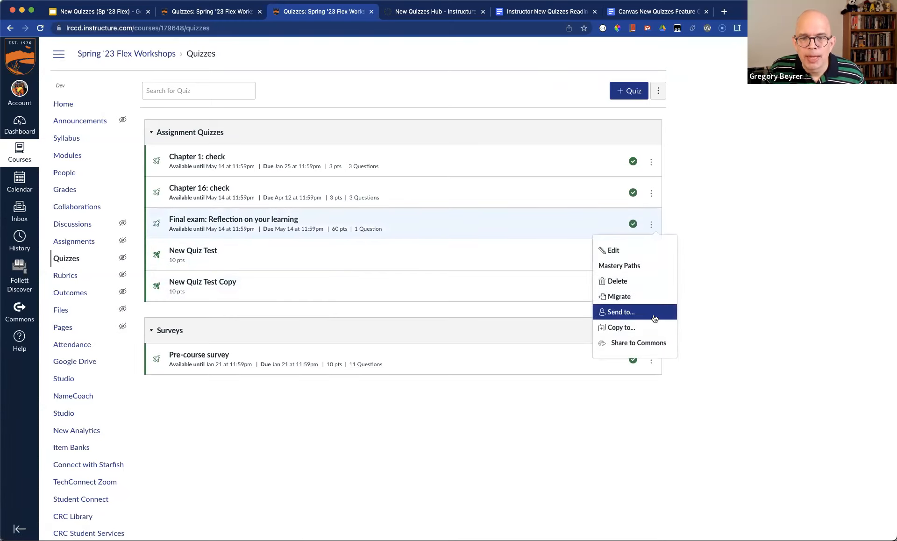
click(651, 297)
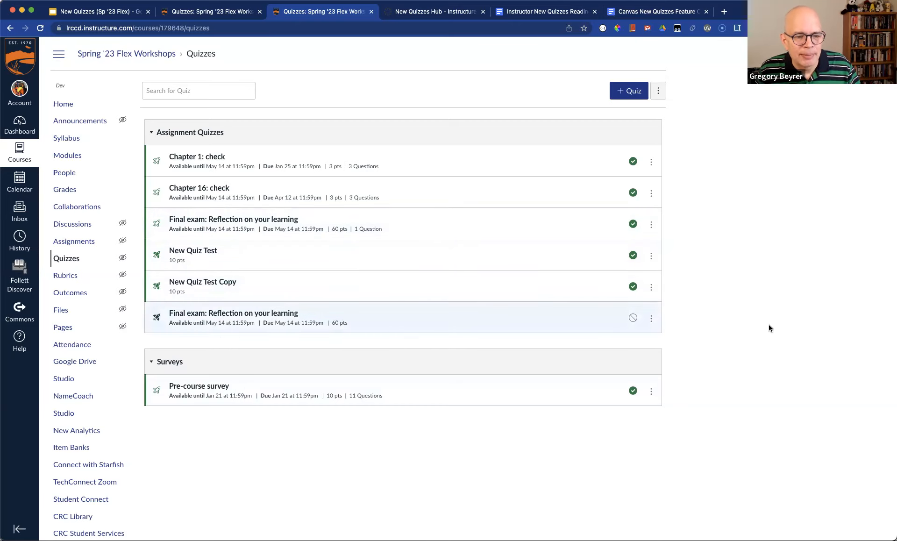
Open the migrated final exam in the quiz builder, review its settings, and return to the browser tab with the quizzes list.
click(651, 318)
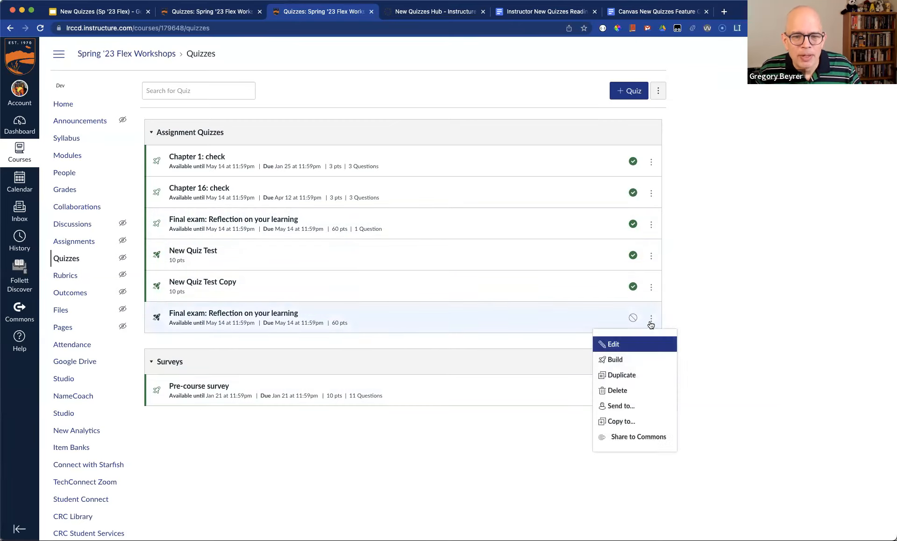
click(647, 359)
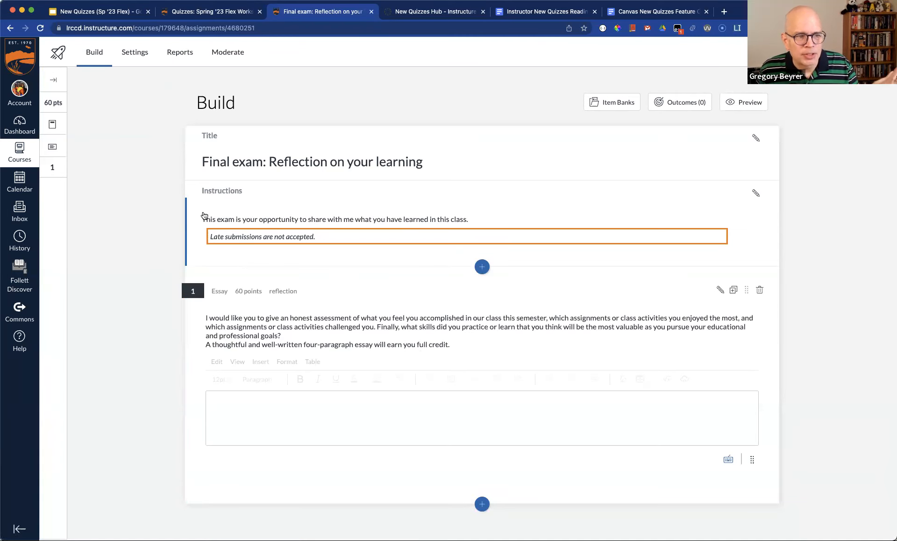
click(132, 56)
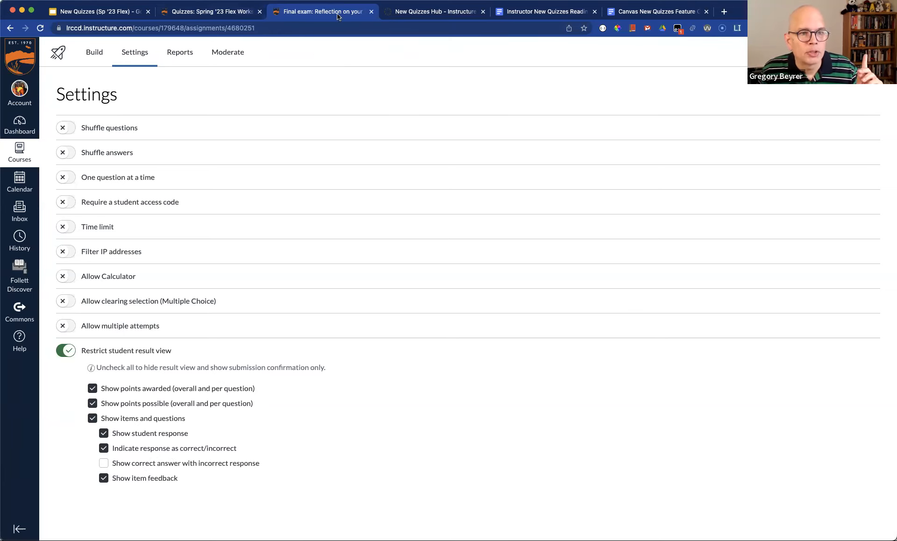
click(226, 13)
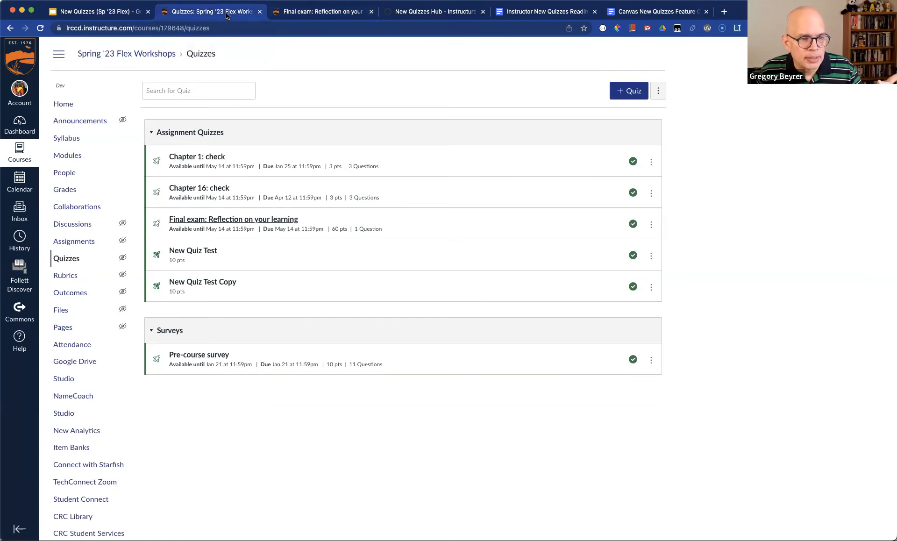
Close the migrated exam's browser tab and add the non-classic "Final exam: Reflection on your learning" quiz to the New Quizzes module.
click(370, 12)
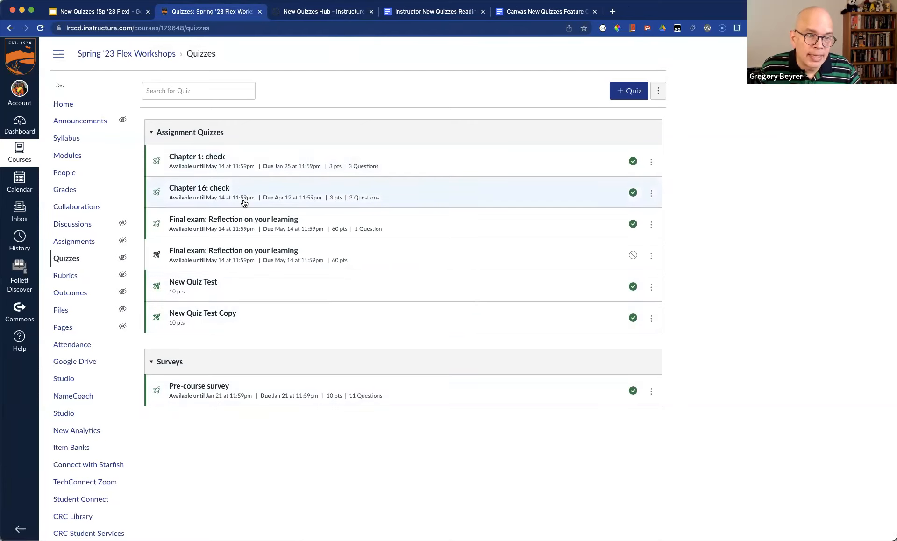
click(68, 156)
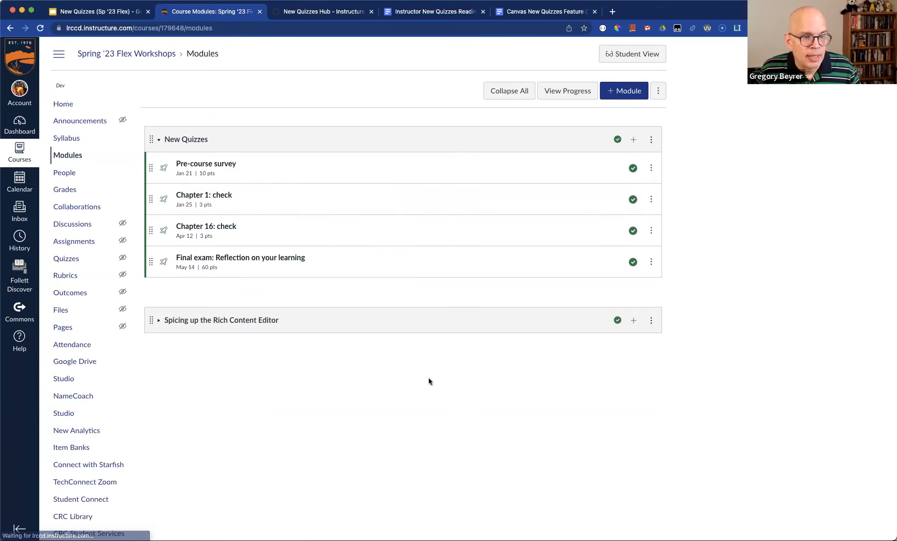
click(631, 139)
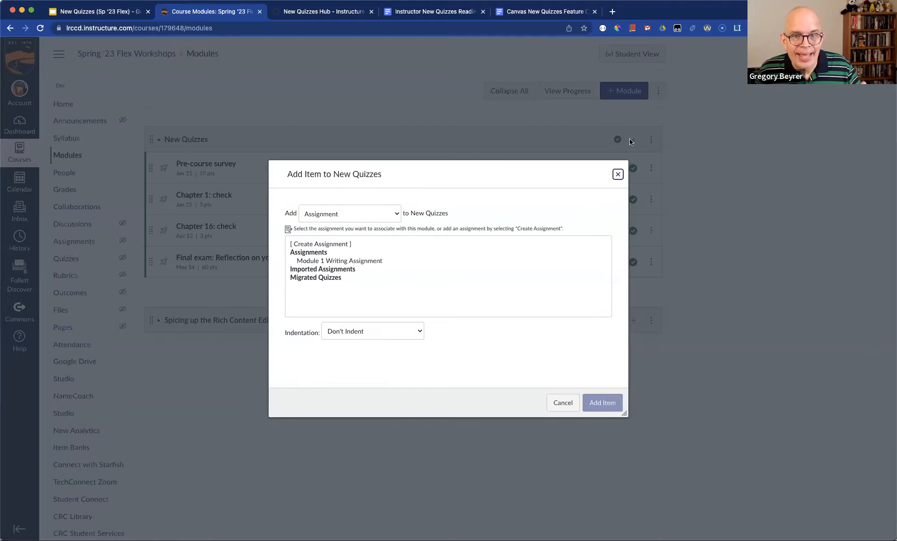
click(366, 216)
click(366, 223)
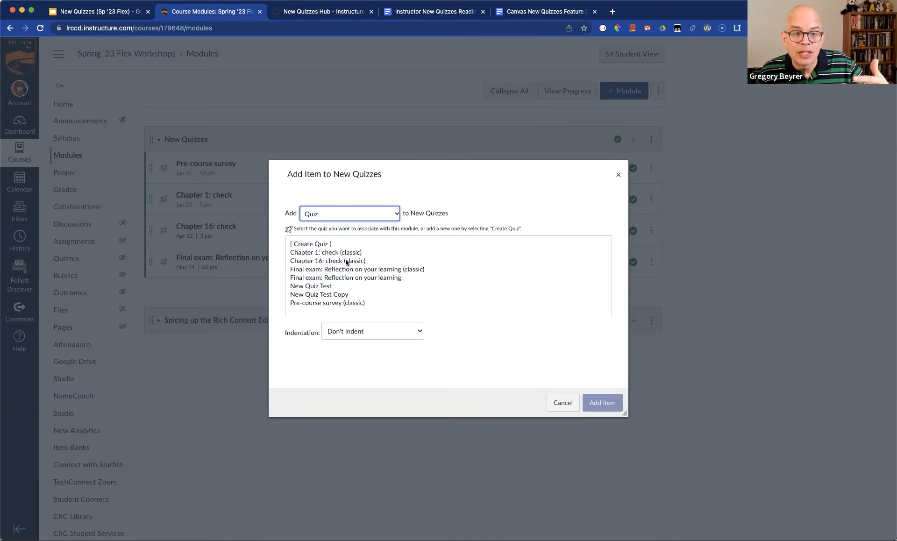
click(336, 270)
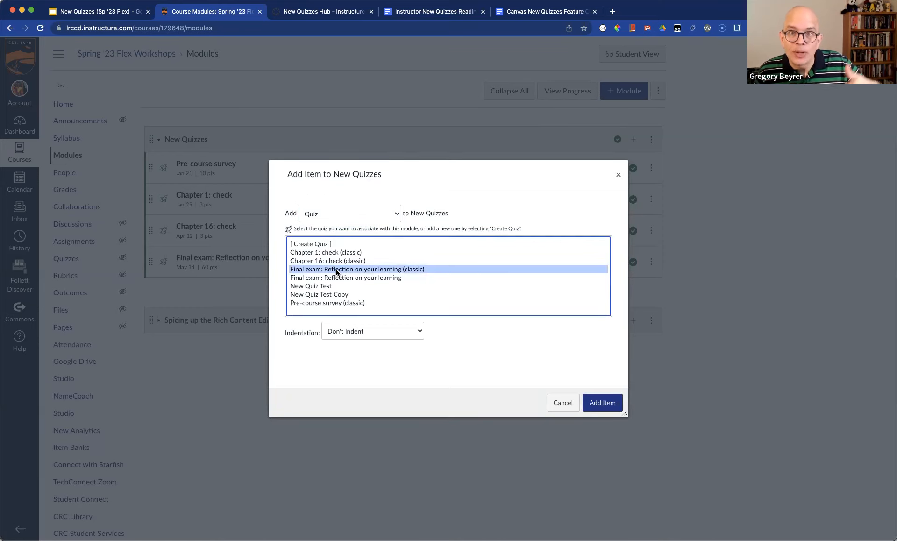
key(Down)
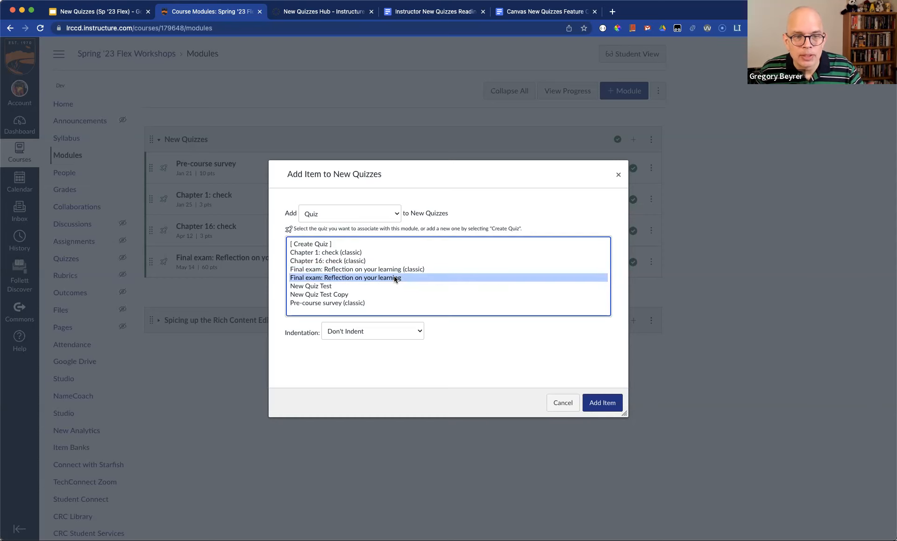
click(612, 406)
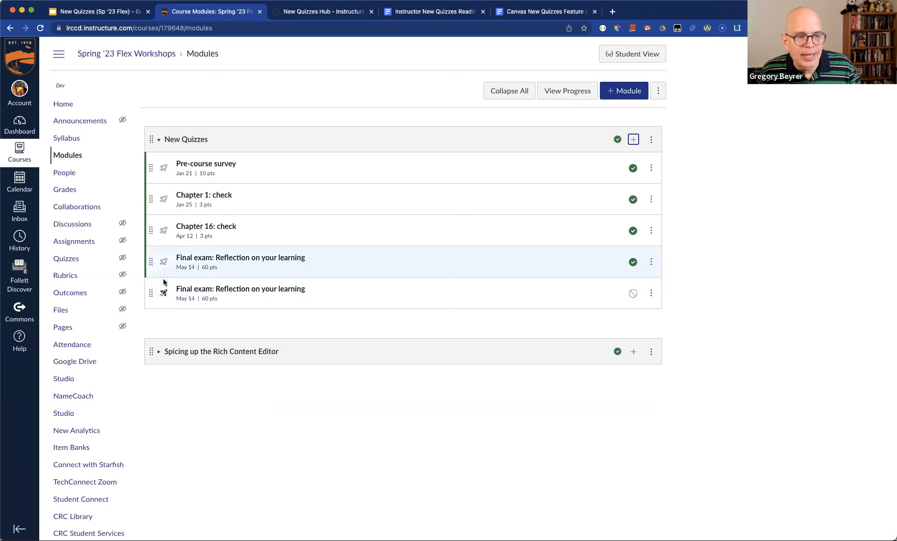
Unpublish the classic "Final exam: Reflection on your learning" and remove it from the New Quizzes module.
click(651, 264)
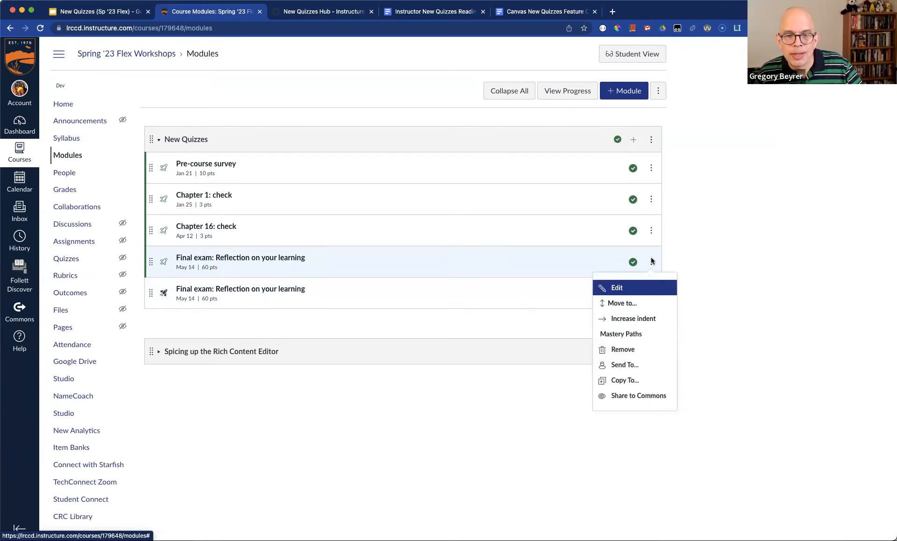
click(638, 262)
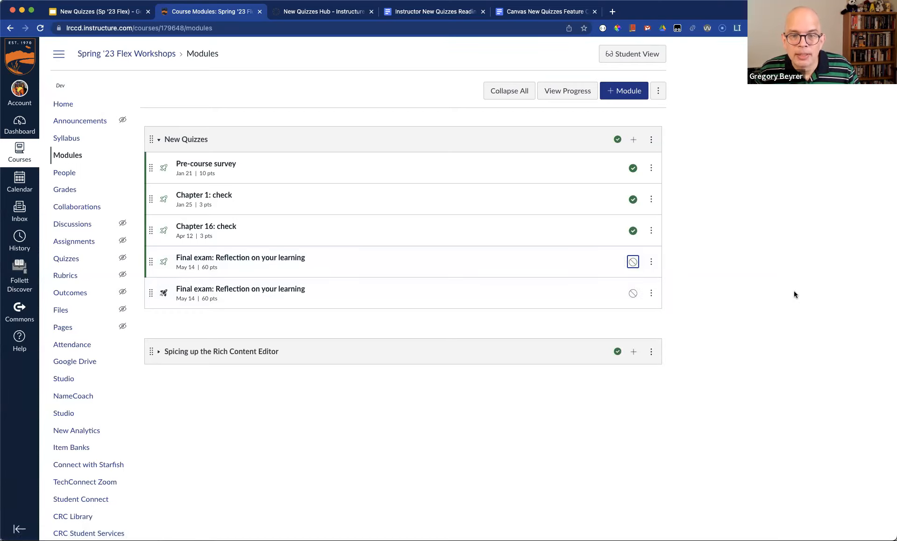
click(650, 262)
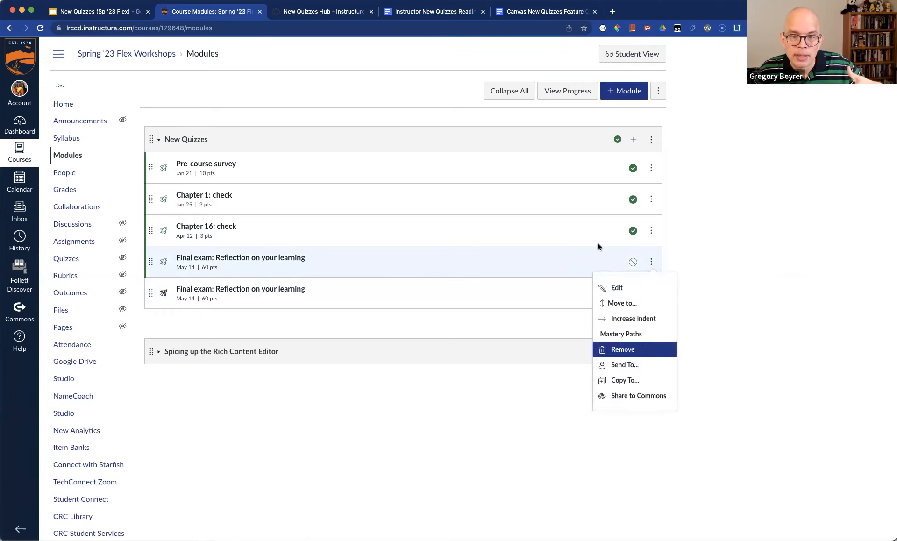
click(534, 83)
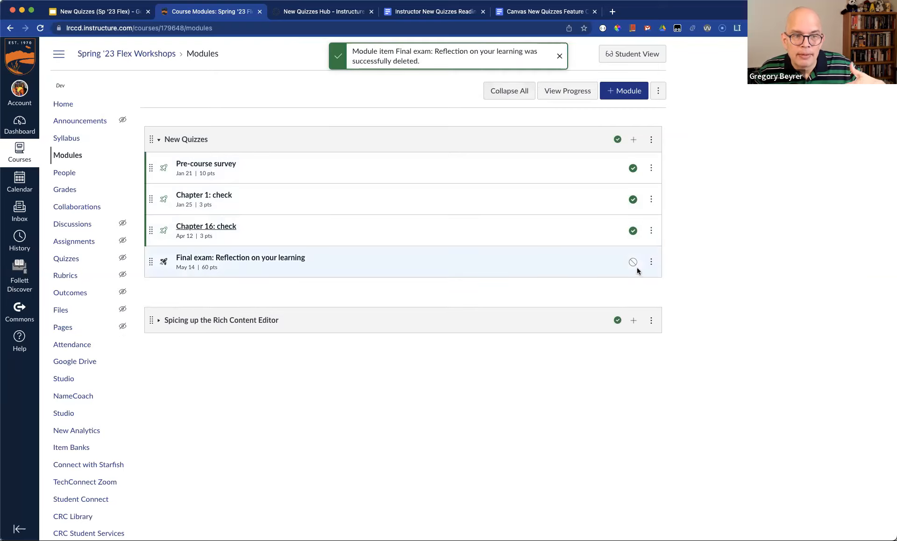
Publish the migrated "Final exam: Reflection on your learning" in the New Quizzes module.
click(633, 263)
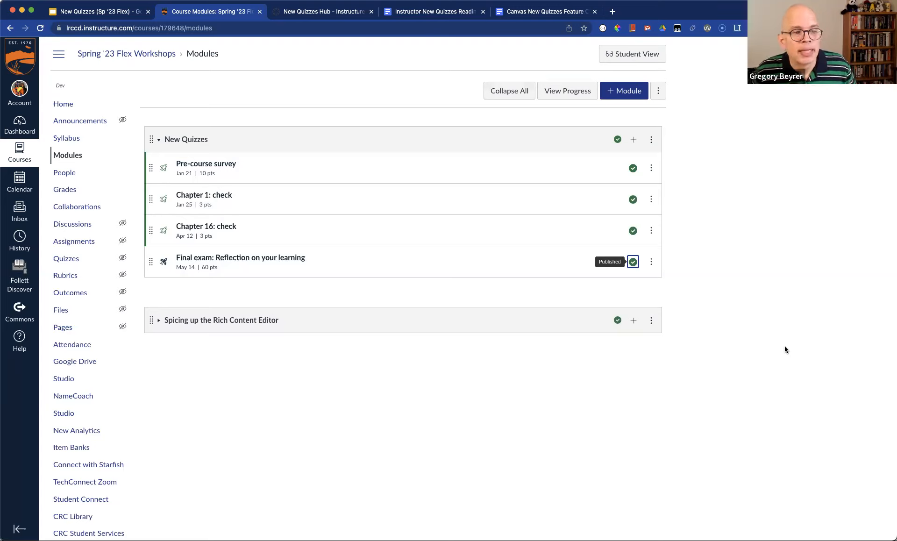
click(521, 411)
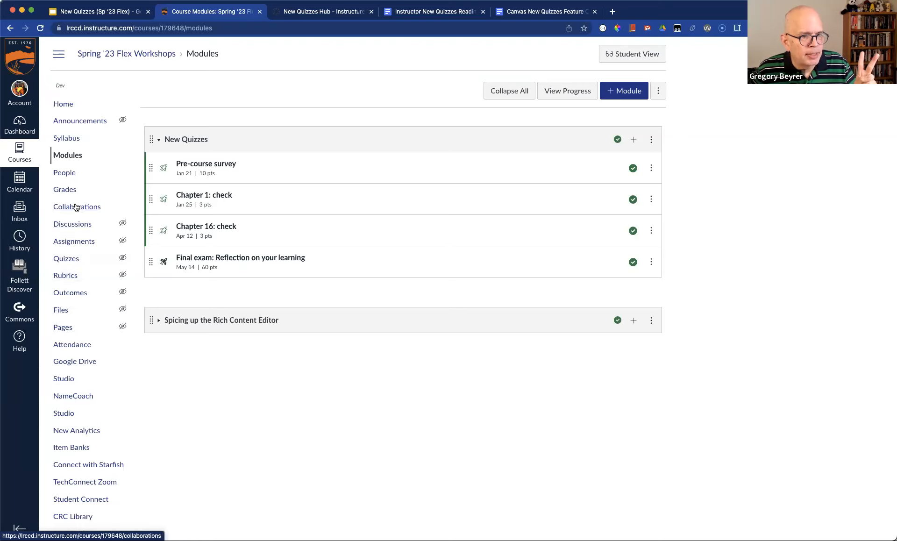
From the course's quizzes list, open "Chapter 1: check" and "Chapter 16: check" in separate browser tabs, each in edit mode.
click(77, 261)
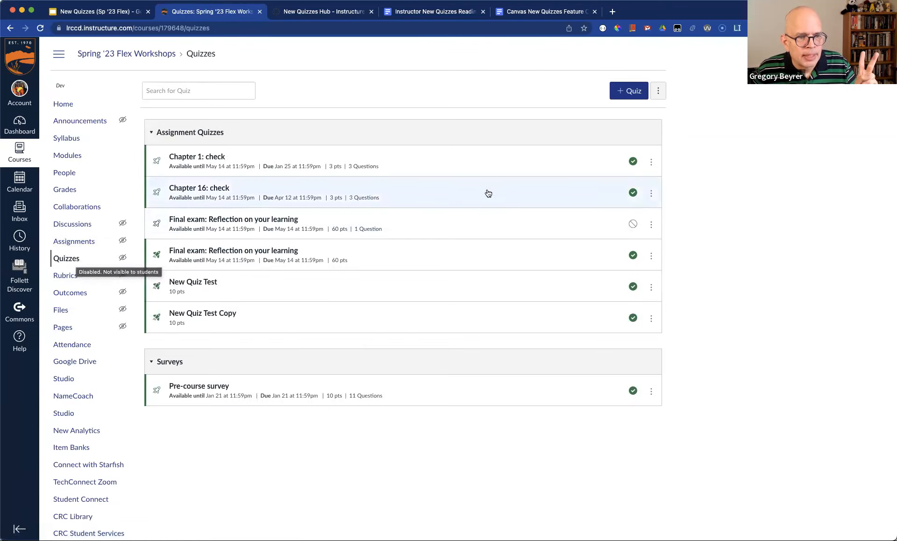
super+click(218, 158)
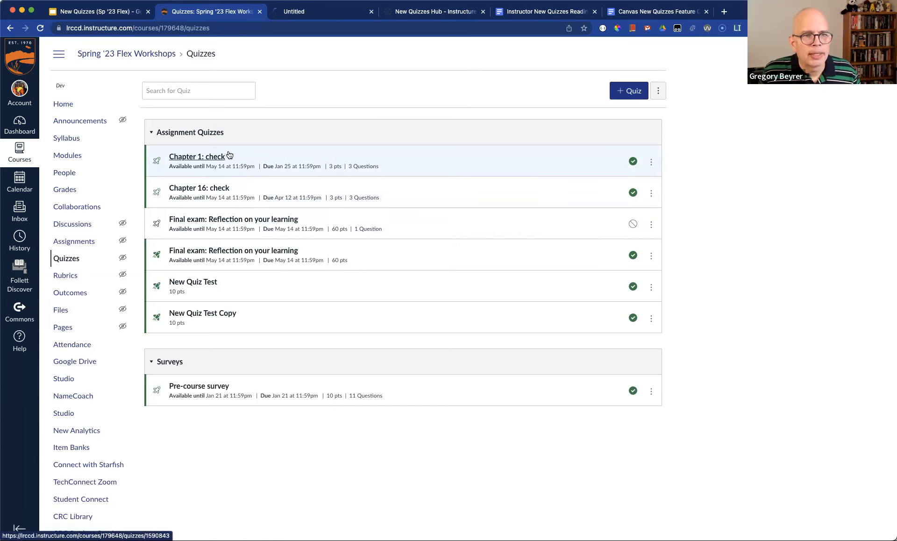
super+click(210, 191)
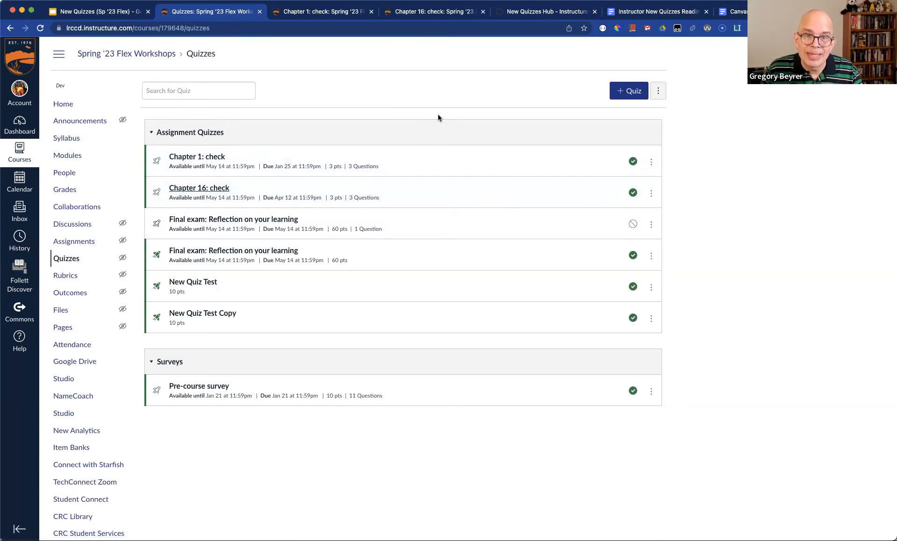
key(ctrl+Tab)
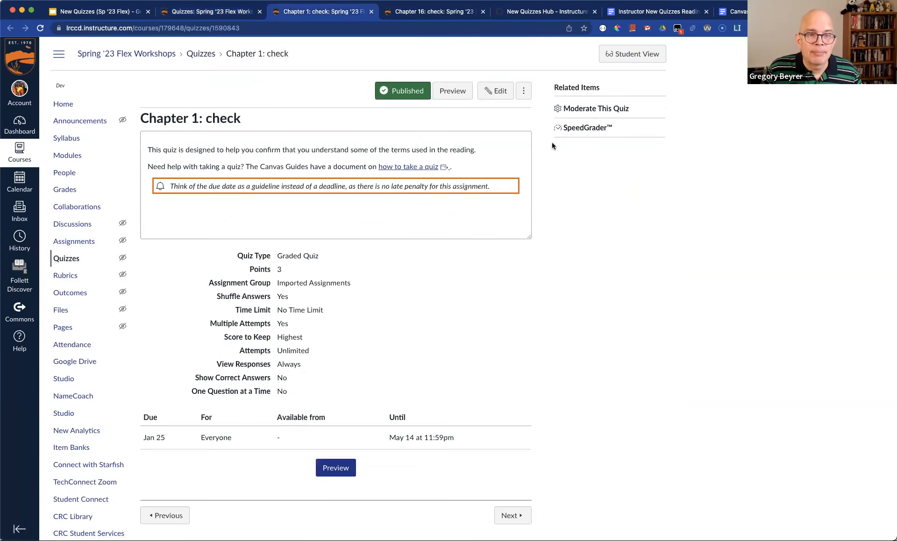
click(502, 95)
key(ctrl+Tab)
click(503, 95)
key(ctrl+shift+Tab)
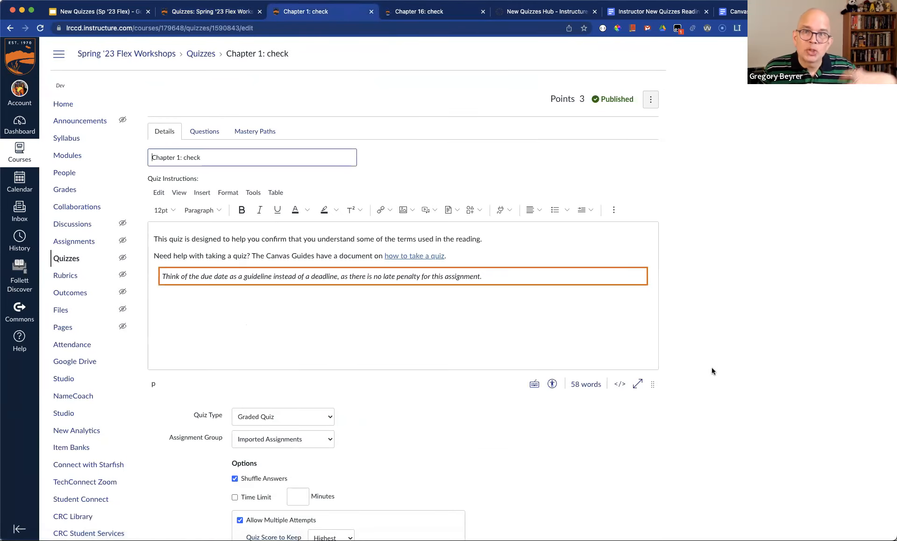
Review the questions of "Chapter 1: check" and the question group of "Chapter 16: check".
click(204, 131)
scroll(763, 410, down, 2)
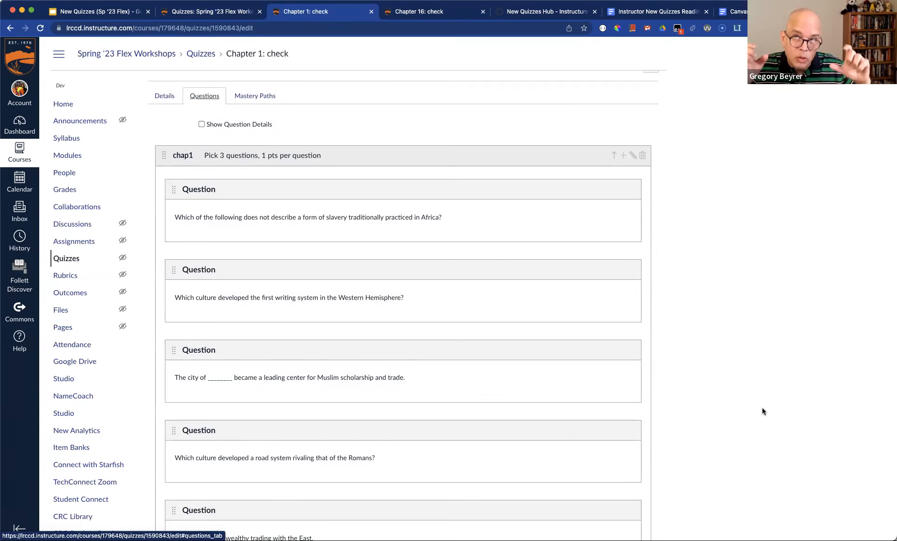
scroll(756, 410, down, 5)
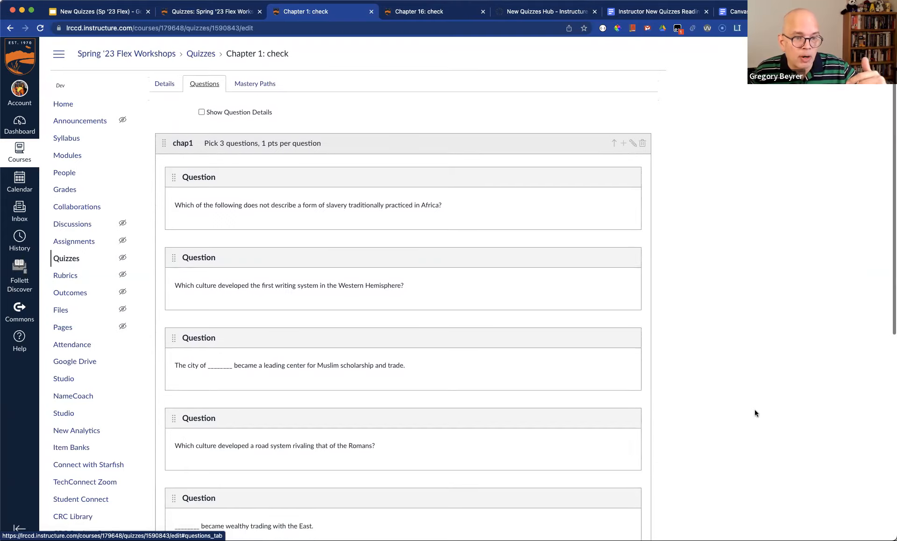
scroll(755, 409, up, 10)
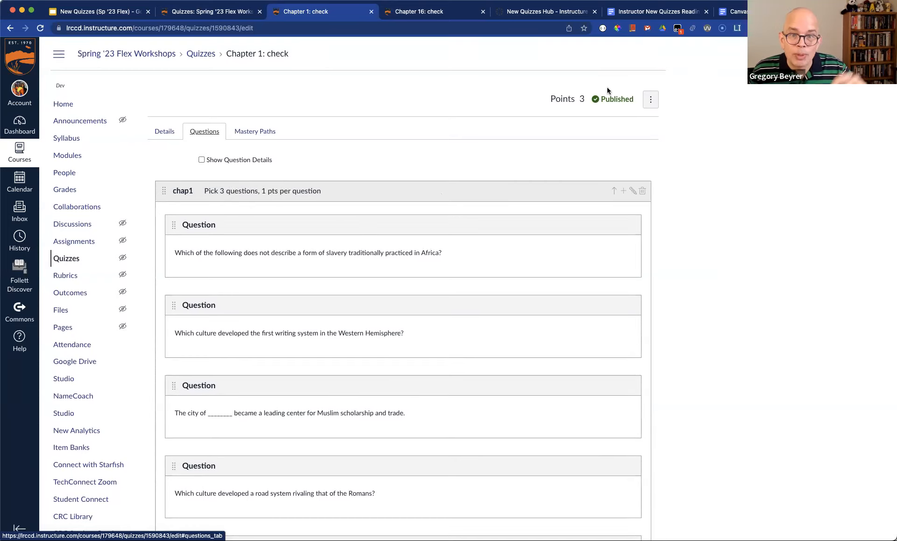
click(445, 16)
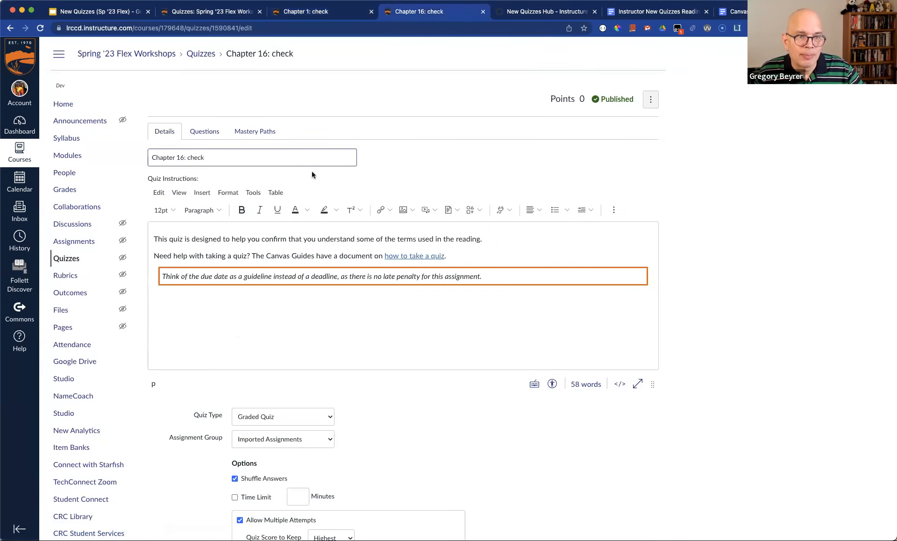
click(202, 132)
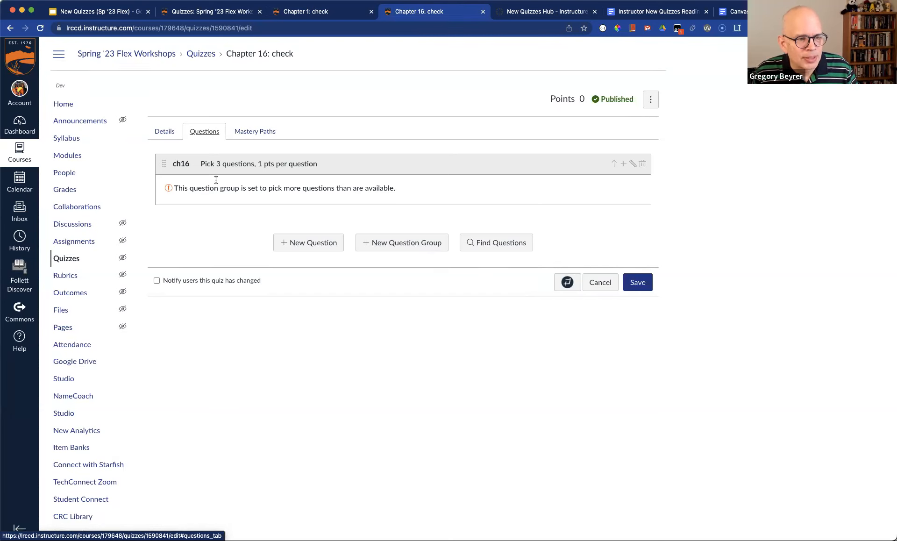
Leave the Chapter 16 quiz editor and view the course's question banks.
click(71, 264)
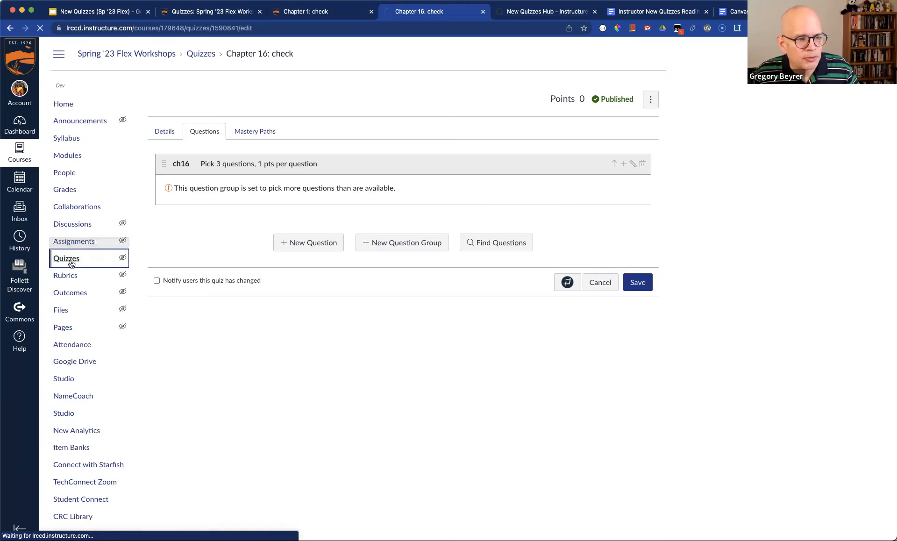
click(658, 90)
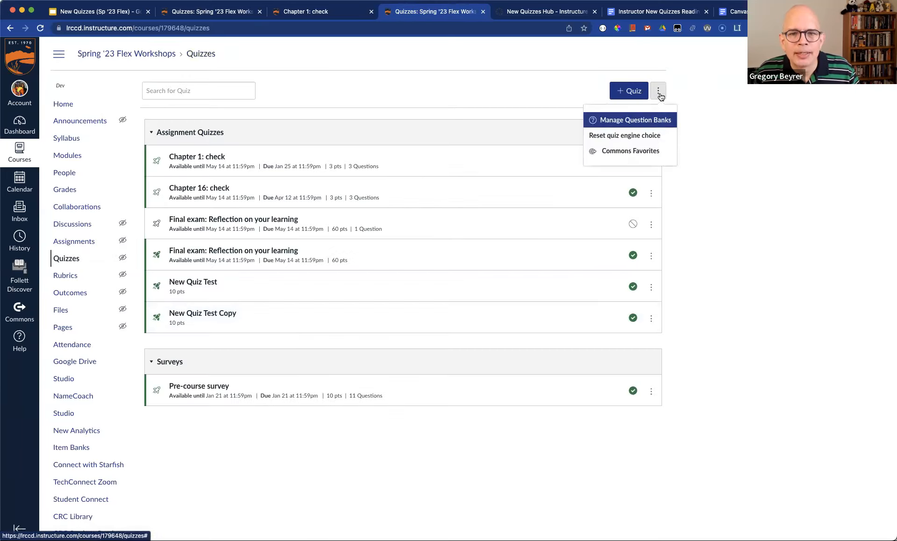
click(652, 122)
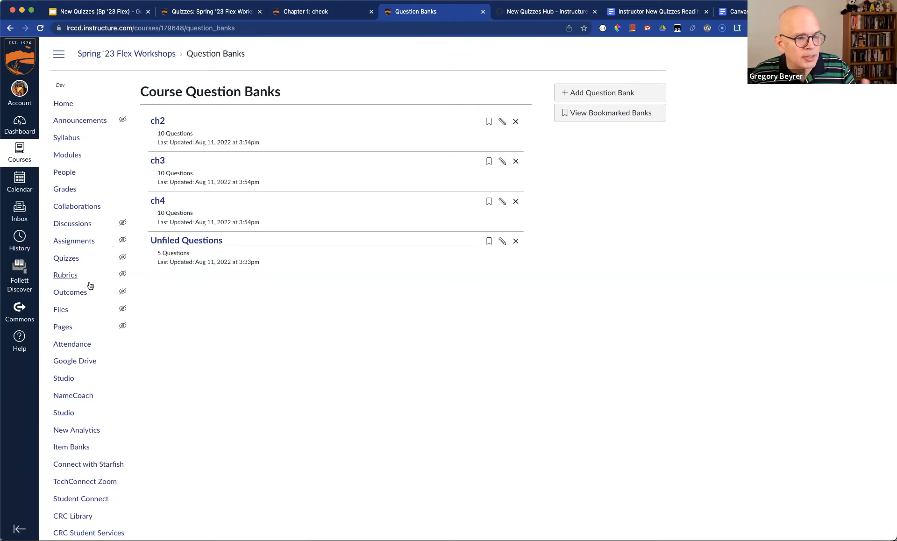
Reopen "Chapter 16: check" from the quizzes list for editing and delete its ch16 question group.
click(74, 260)
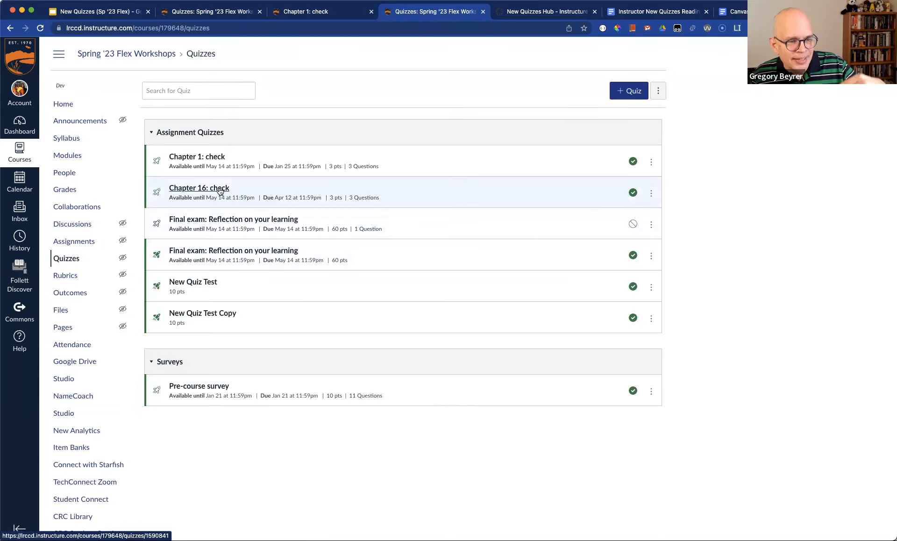
click(220, 189)
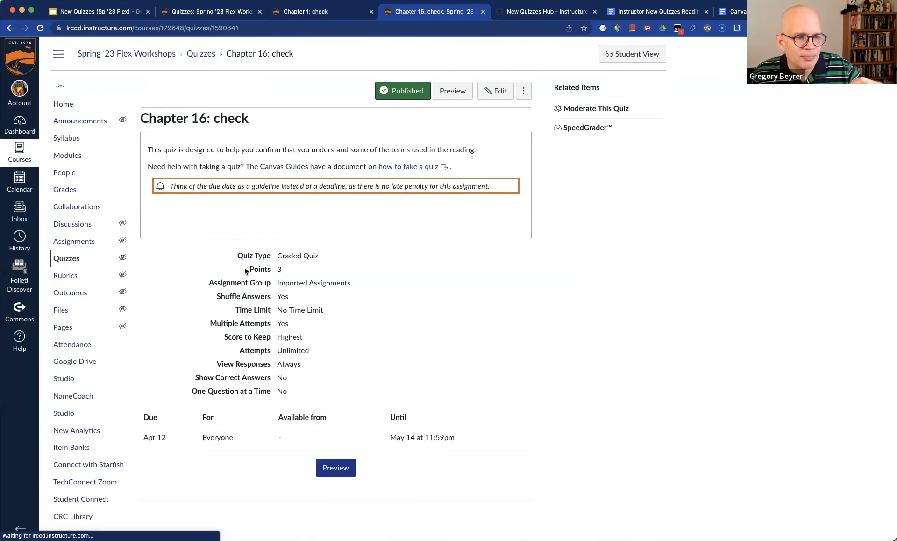
scroll(496, 99, down, 1)
scroll(497, 97, up, 1)
click(499, 92)
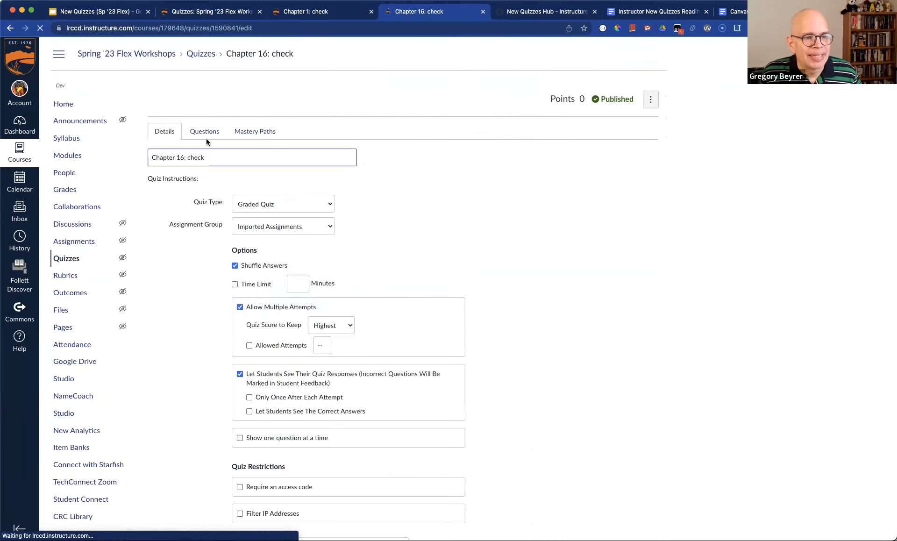
click(204, 133)
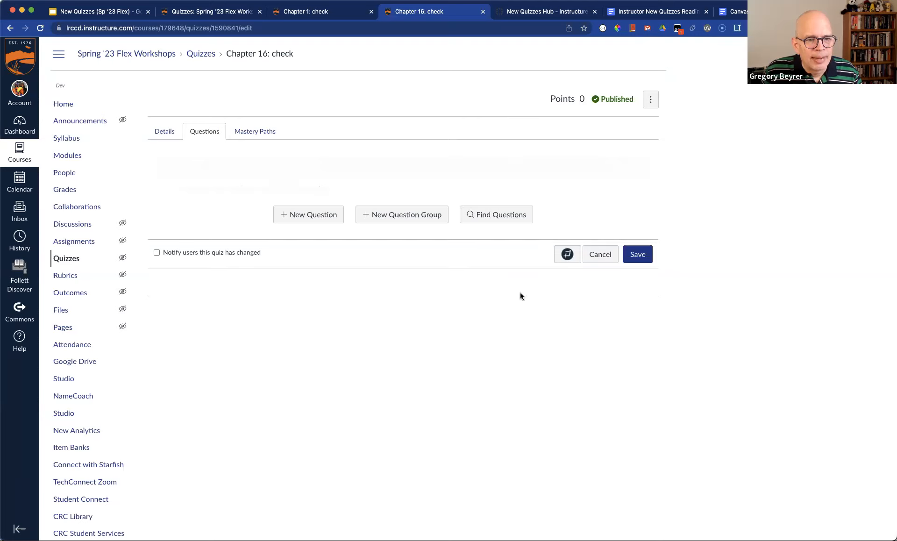
Start a new question group in the Chapter 16 quiz that picks 3 questions.
scroll(421, 220, down, 1)
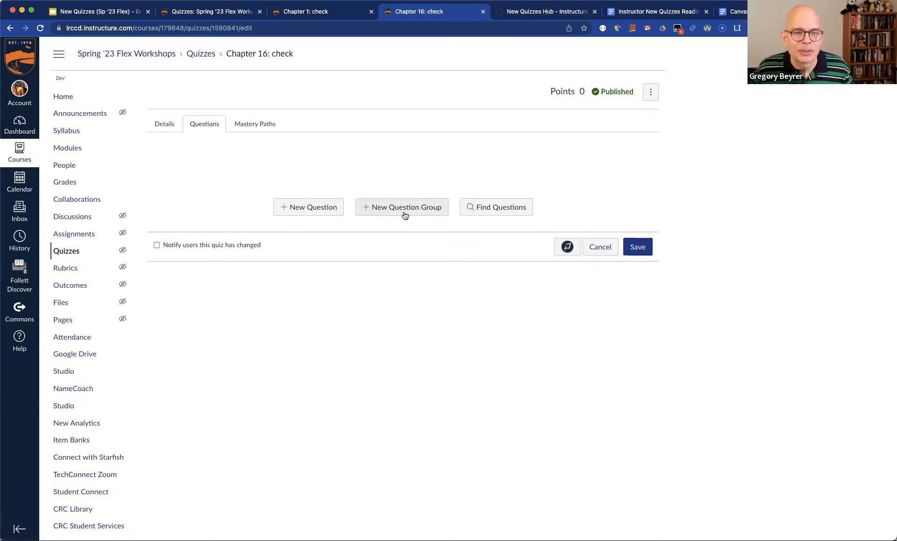
click(405, 209)
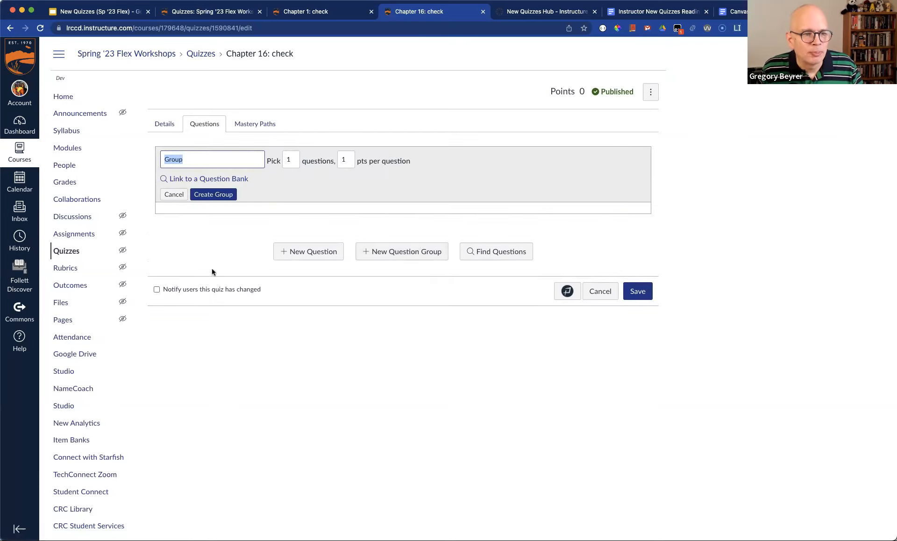
key(Tab)
text(3)
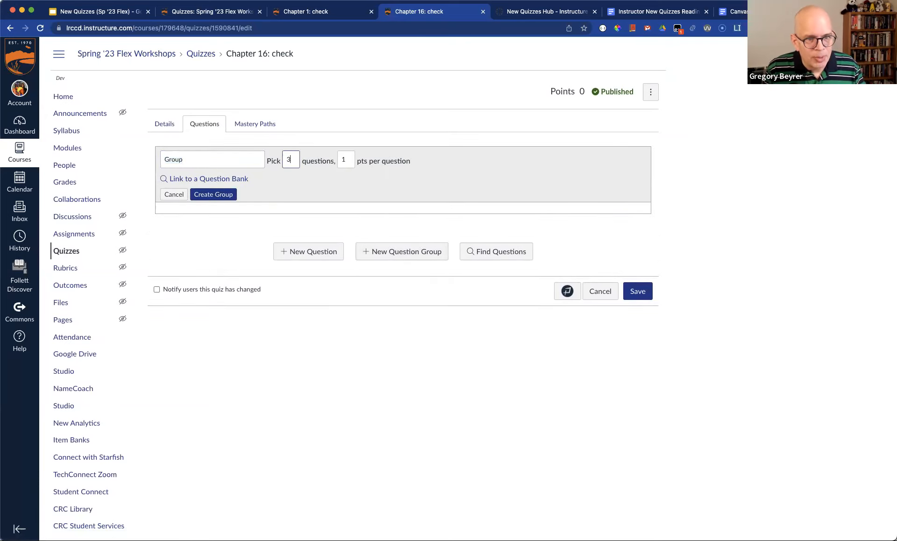
Link the new question group to the course's ch2 question bank, create the group and save the quiz.
click(223, 179)
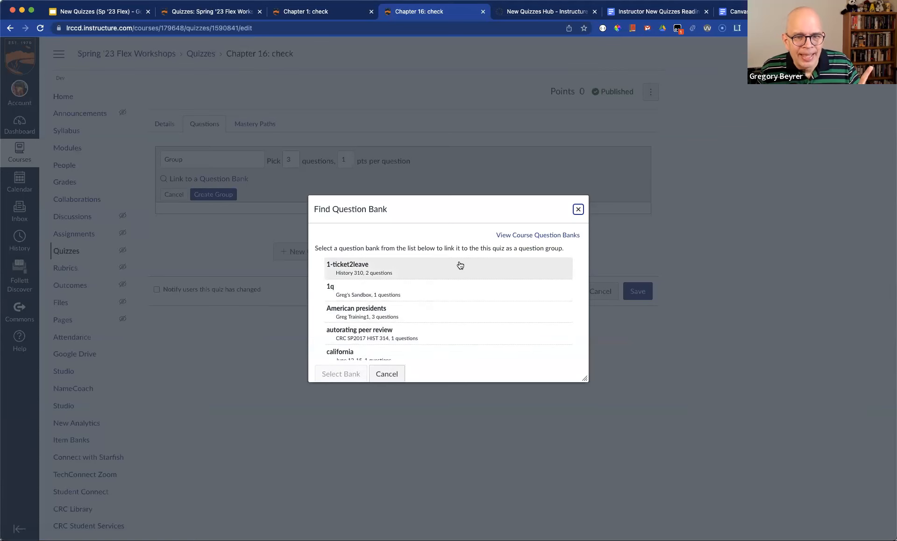
scroll(410, 296, down, 2)
scroll(409, 295, down, 5)
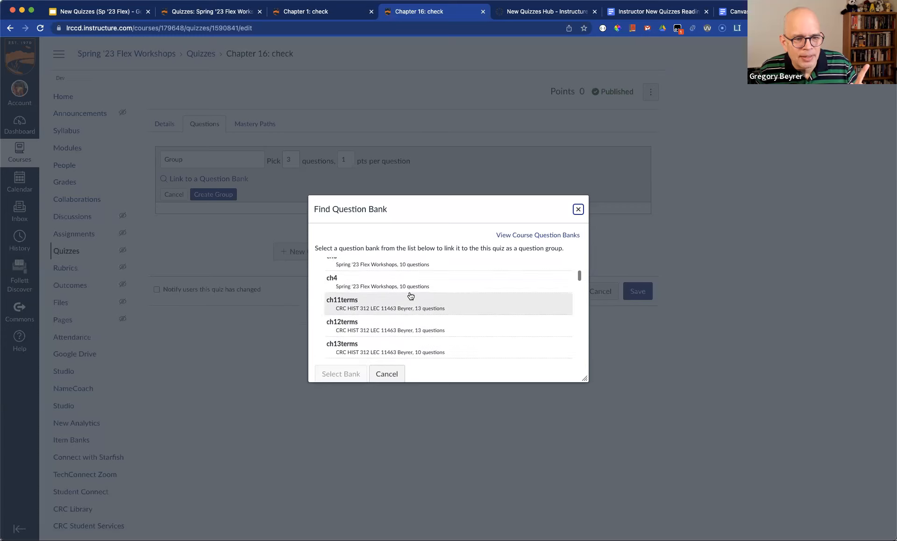
scroll(411, 295, down, 8)
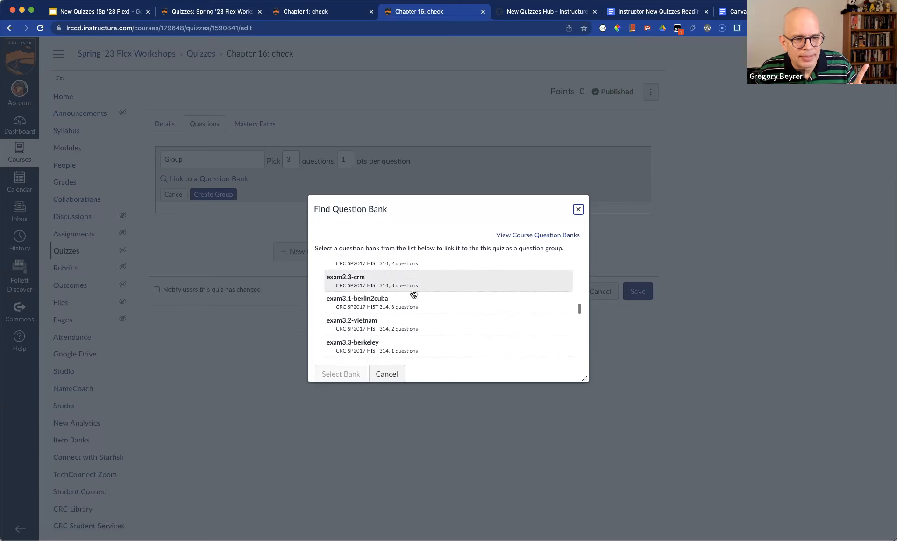
scroll(412, 298, up, 5)
scroll(413, 298, down, 10)
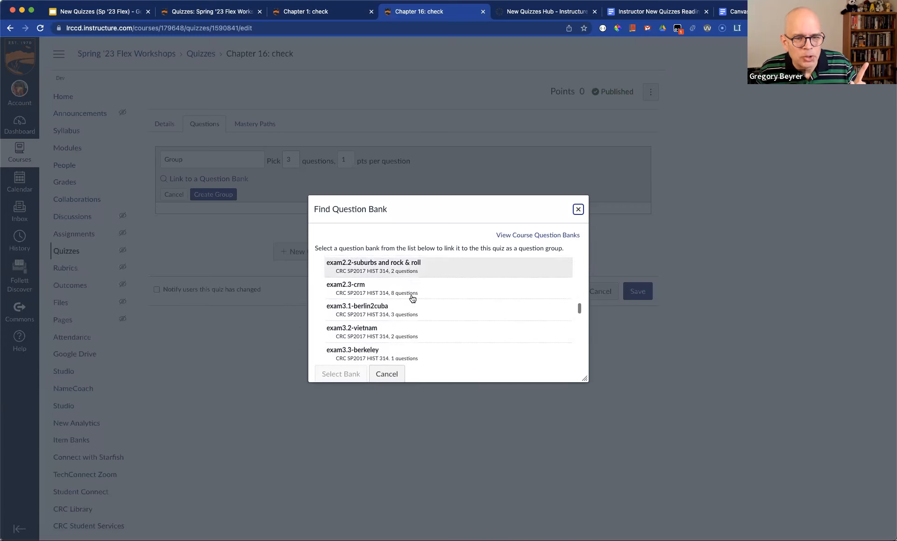
scroll(413, 298, down, 1)
scroll(495, 288, down, 2)
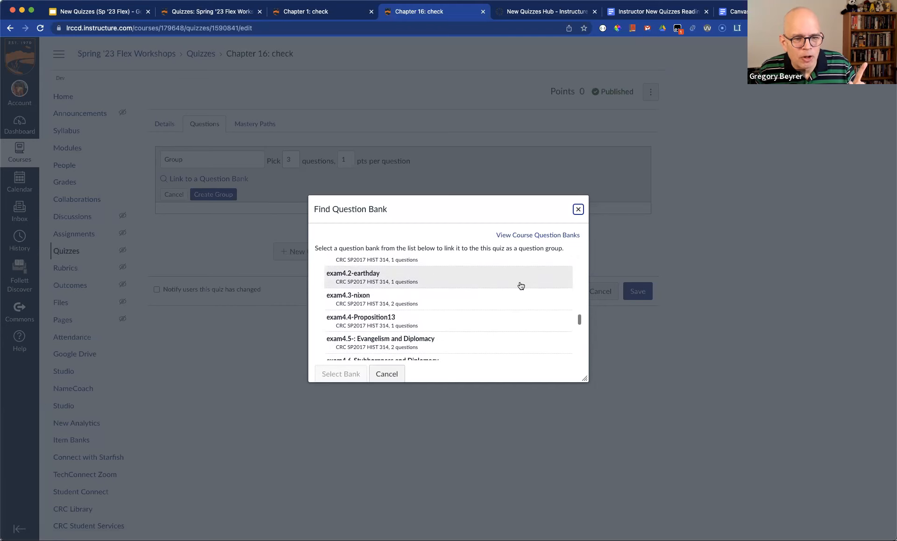
scroll(528, 301, down, 3)
drag(578, 325, 576, 273)
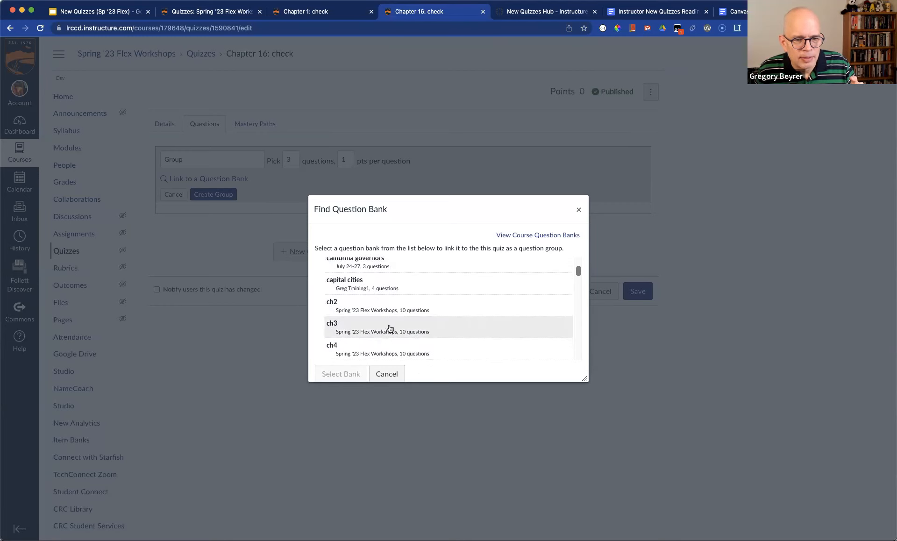
click(332, 305)
click(343, 371)
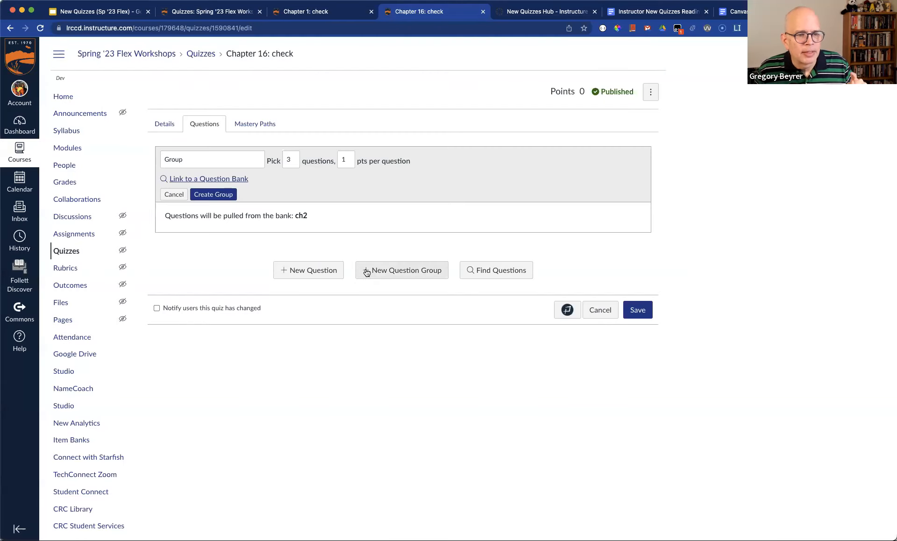
click(207, 195)
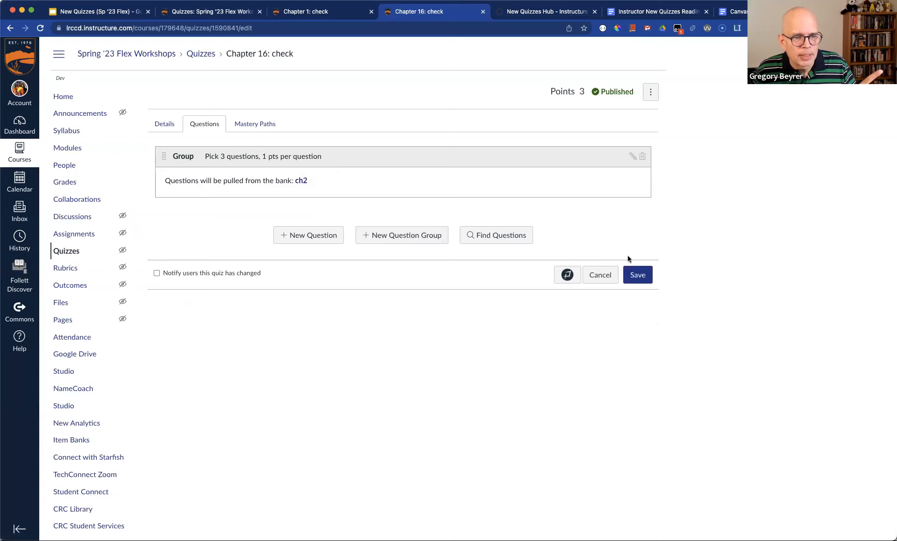
click(638, 275)
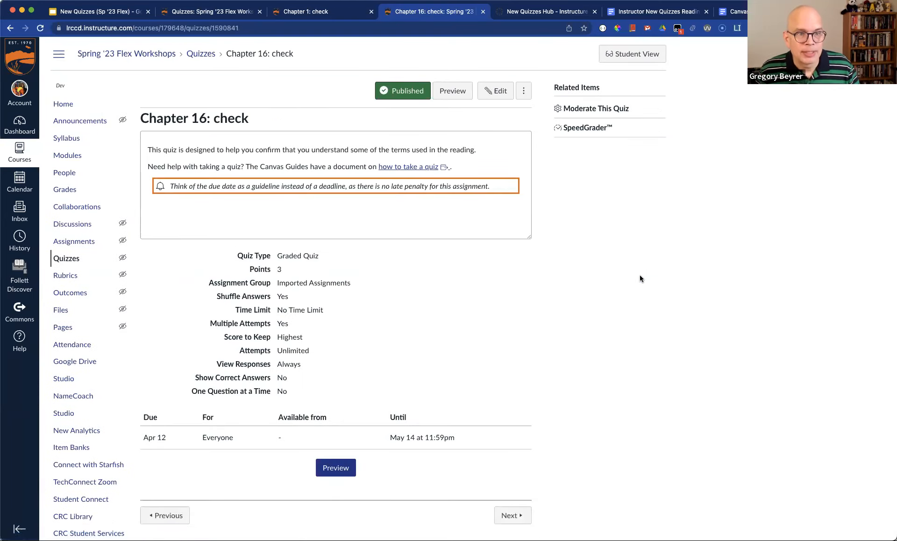
Compare the chap1 question group in "Chapter 1: check" with the bank-linked group in "Chapter 16: check", reopening the latter for editing.
key(ctrl+shift+Tab)
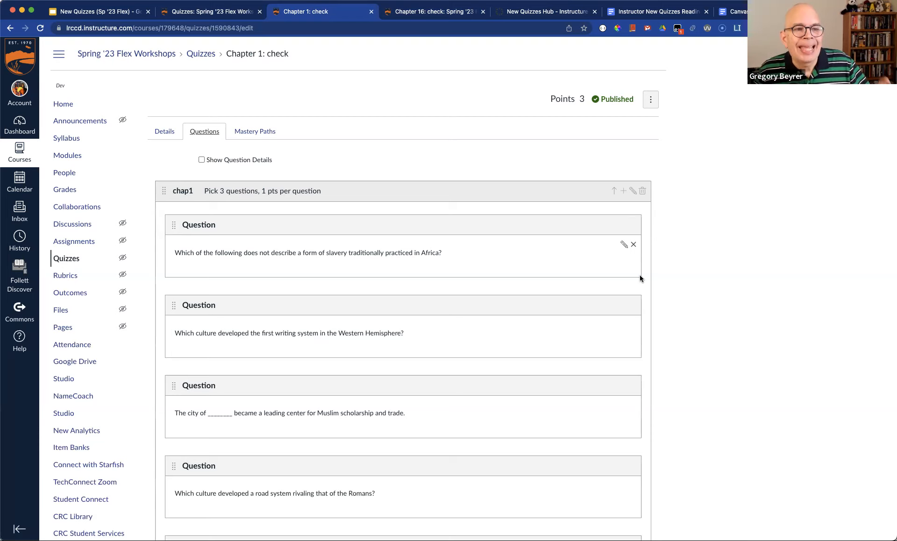
scroll(705, 295, down, 1)
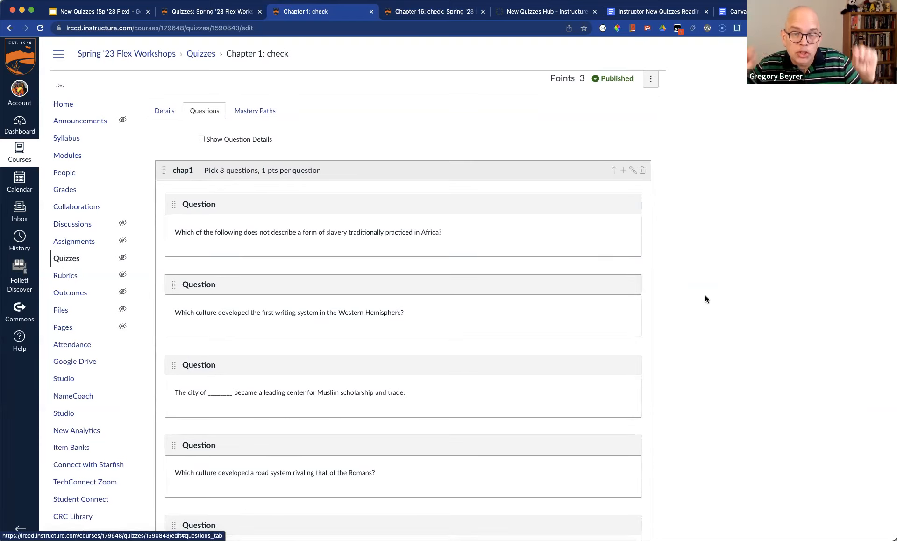
scroll(705, 299, down, 2)
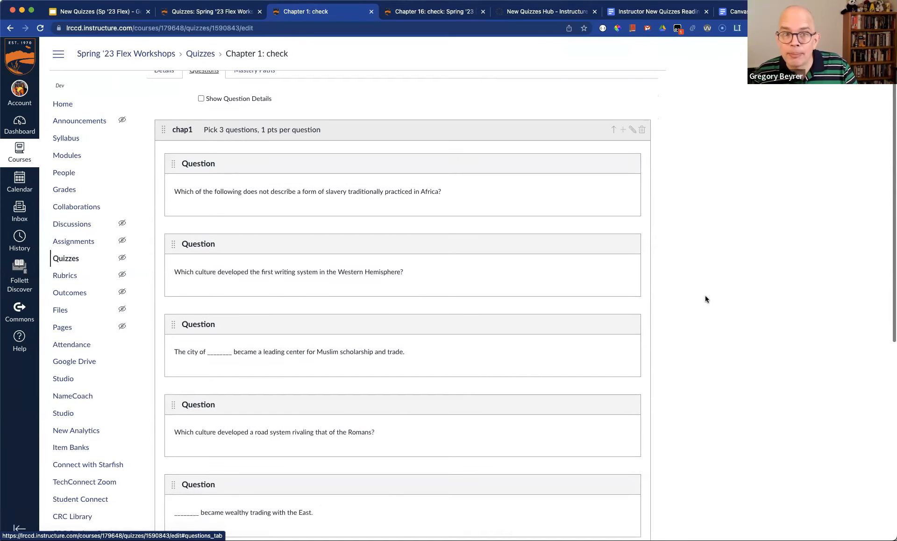
scroll(714, 286, up, 3)
key(ctrl+Tab)
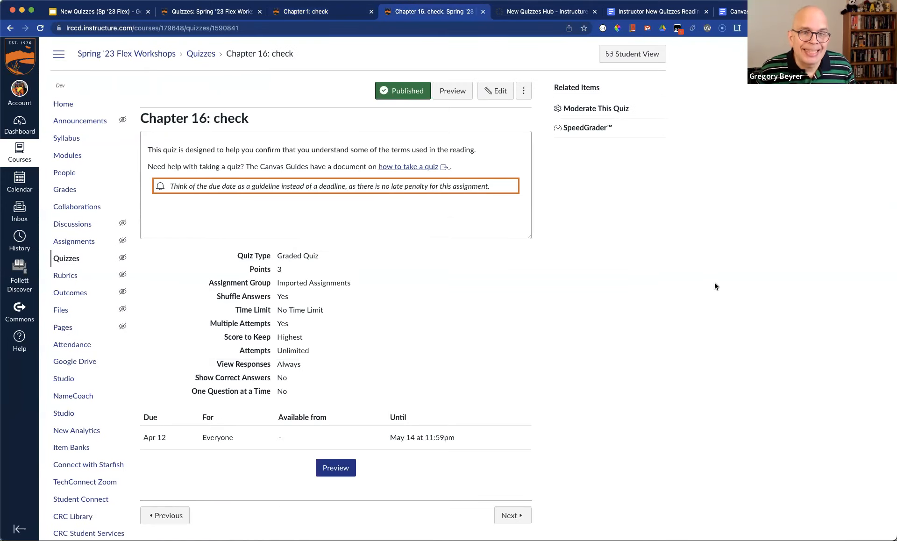
click(495, 91)
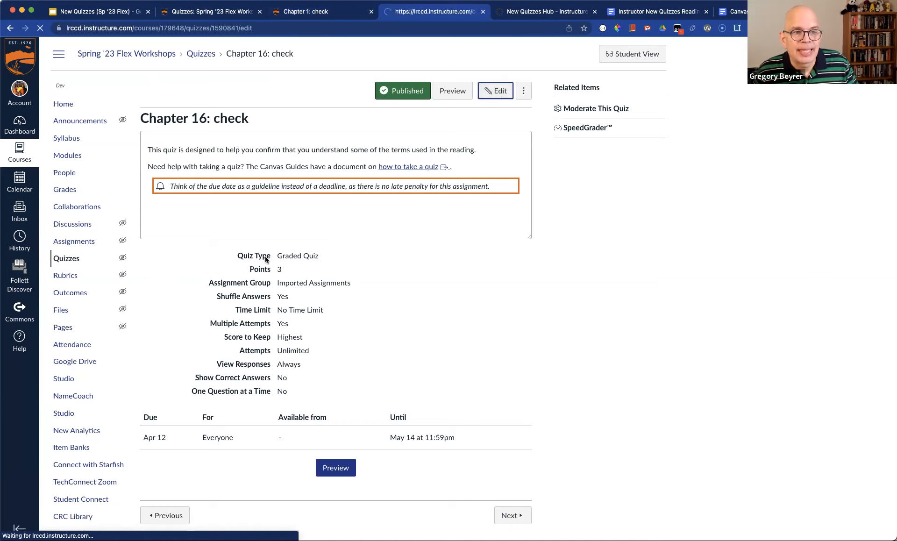
click(213, 135)
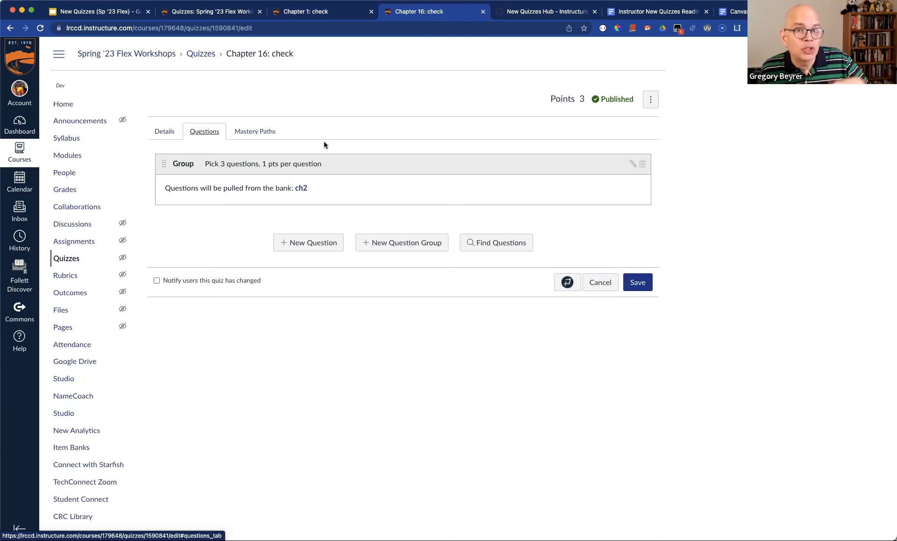
key(ctrl+shift+Tab)
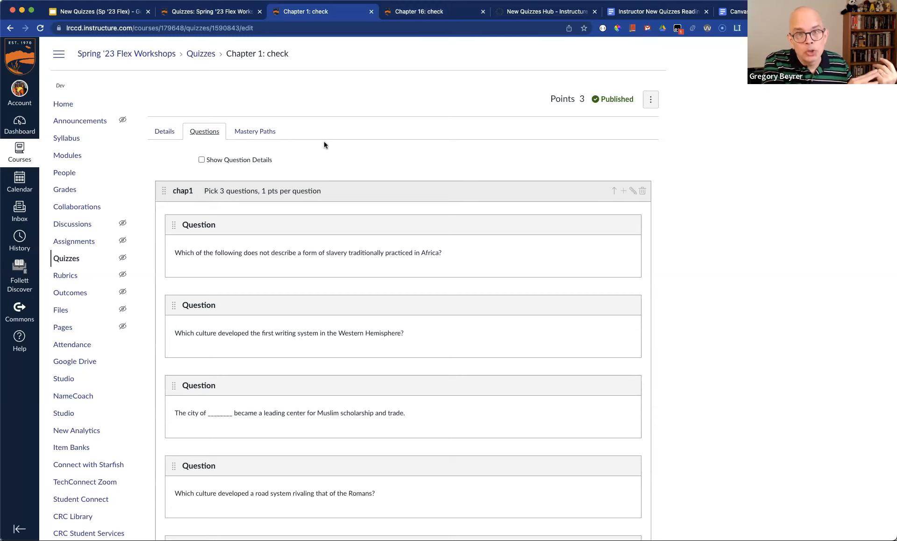
key(ctrl+Tab)
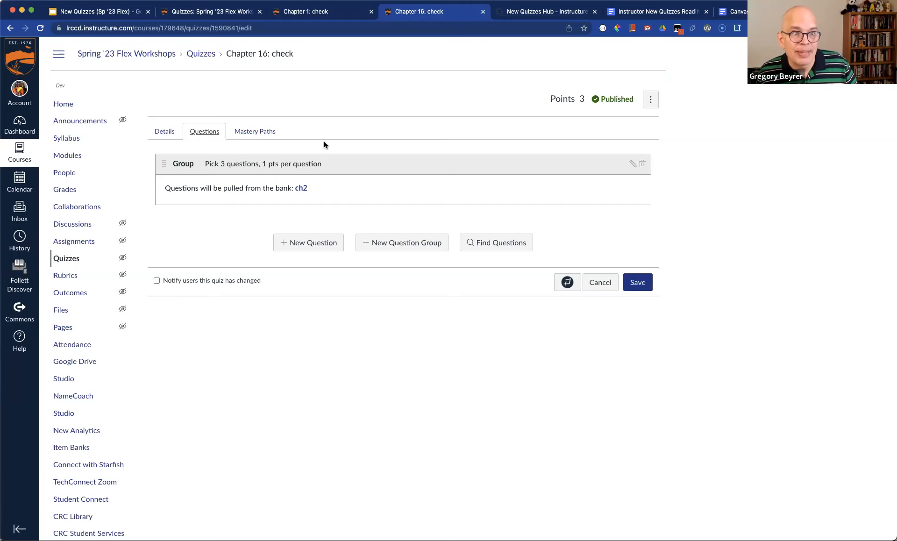
Return to the course's quizzes list and migrate "Chapter 1: check" and "Chapter 16: check" to New Quizzes.
key(ctrl+shift+Tab)
key(ctrl+shift+Tab)
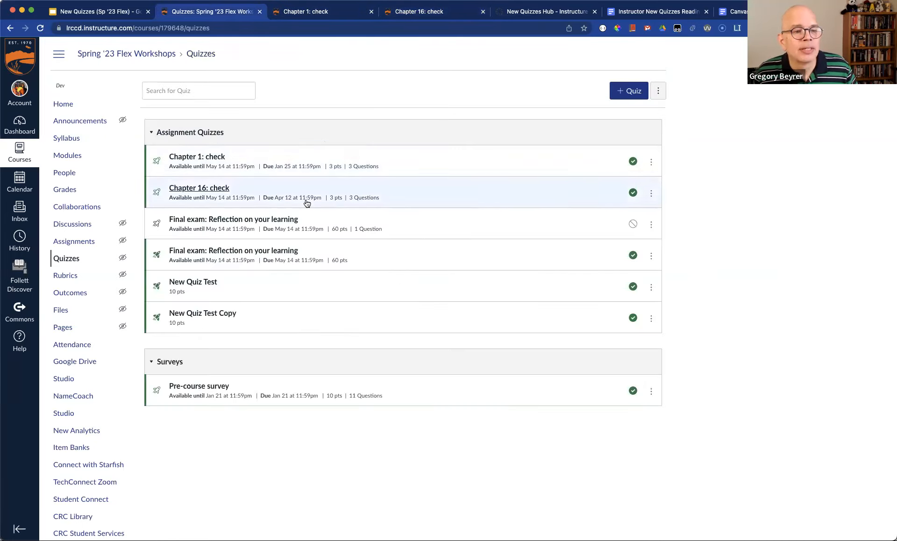
click(650, 162)
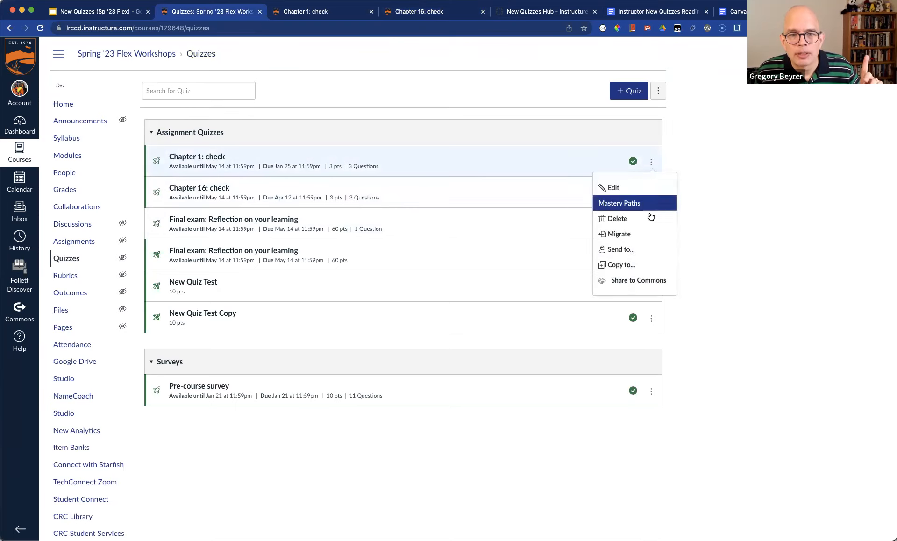
click(649, 233)
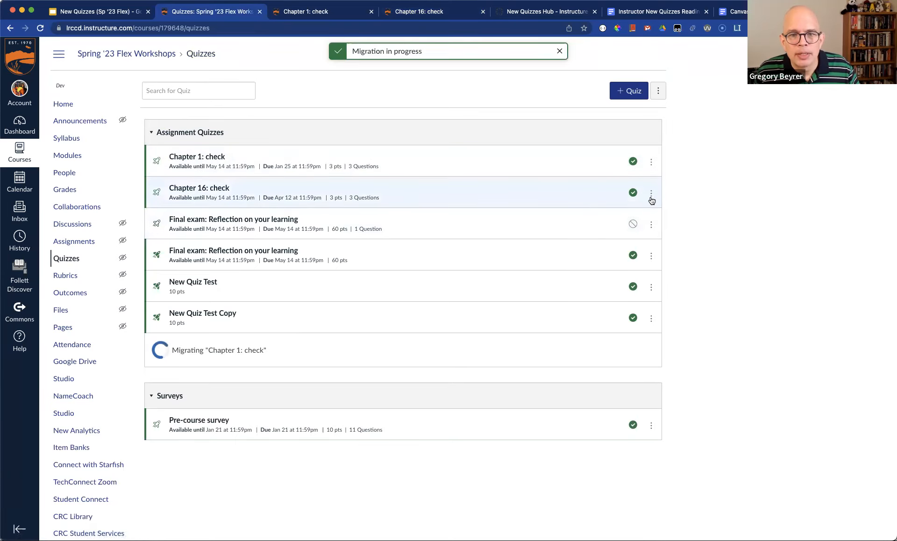
click(650, 193)
click(644, 265)
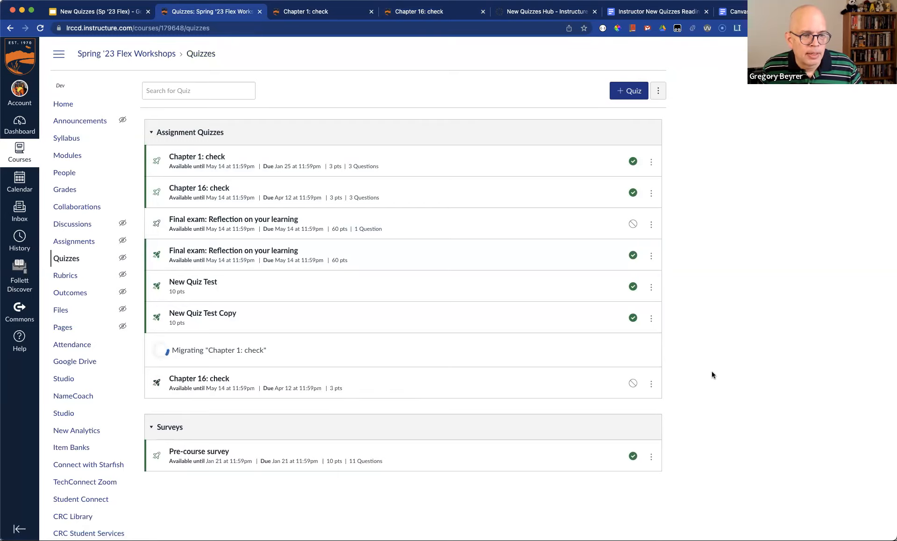
Open the migrated "Chapter 16: check" in a separate browser tab and go to its Build page to inspect the question group.
click(172, 379)
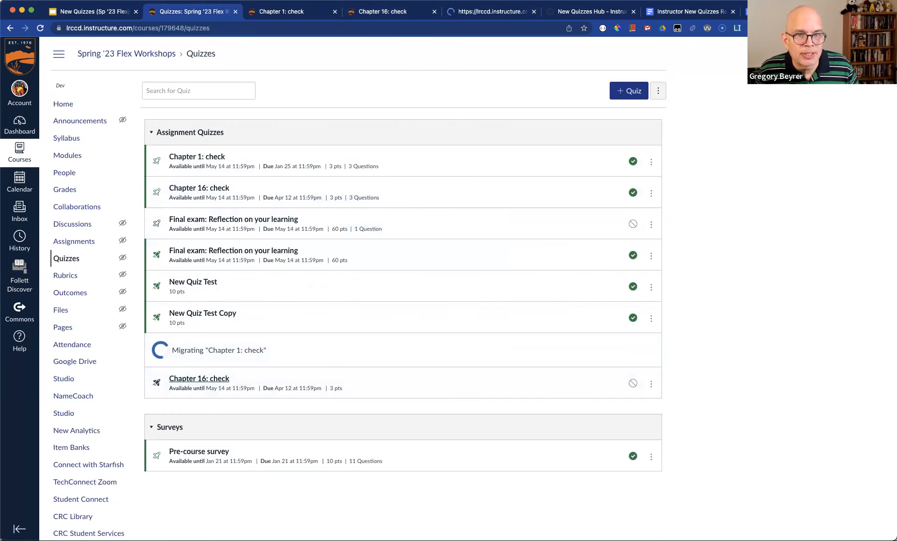
click(468, 8)
scroll(637, 312, down, 3)
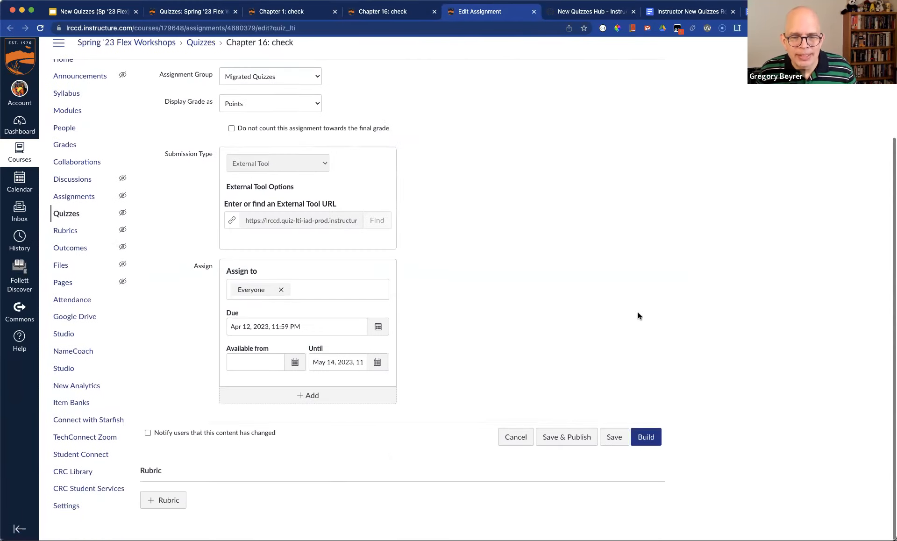
click(647, 439)
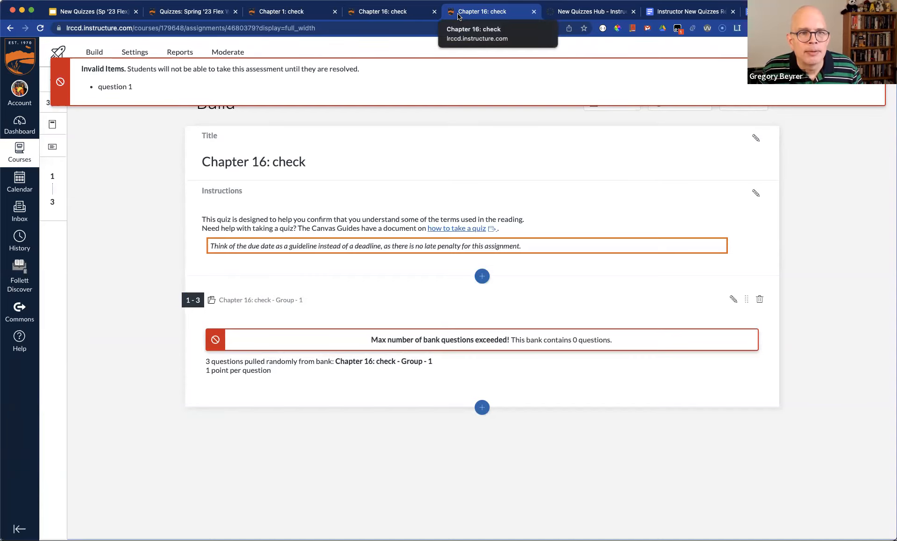
Go back to the quizzes list and open the migrated "Chapter 1: check" on its Build page.
key(super+r)
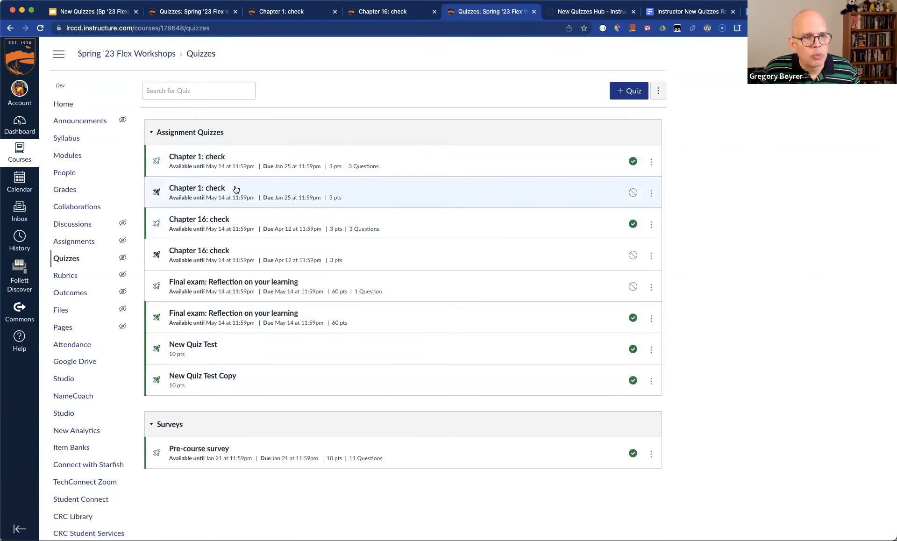
click(654, 196)
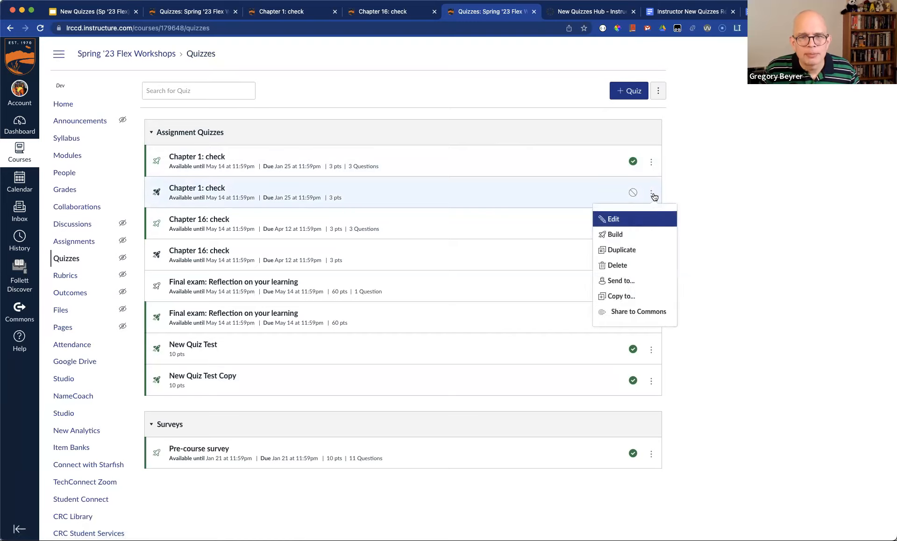
click(632, 234)
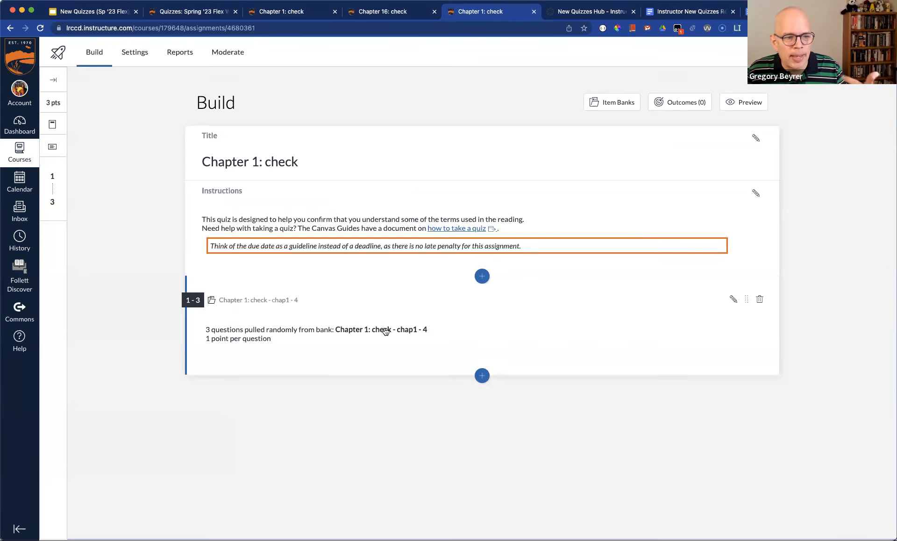
Leave the Chapter 1 quiz builder and check the question counts of the course's item banks.
click(868, 52)
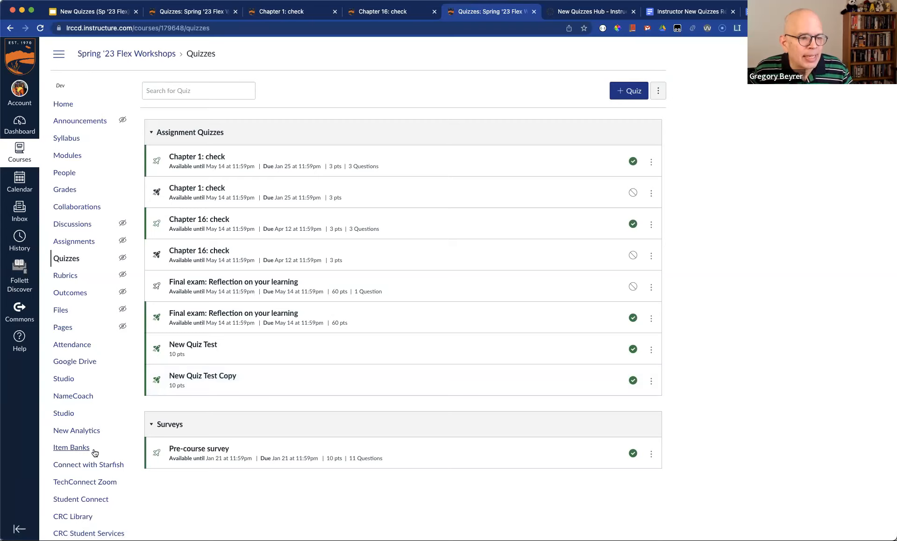
scroll(90, 379, down, 1)
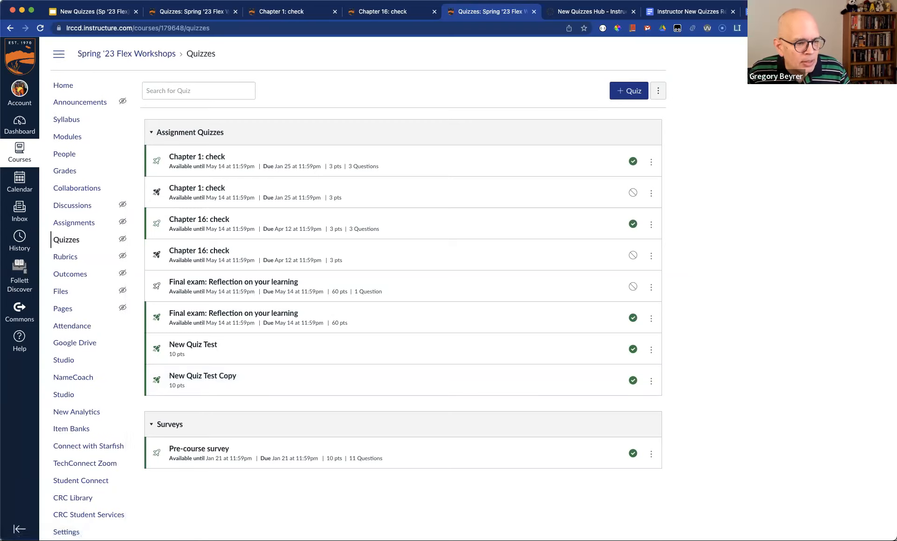
click(71, 428)
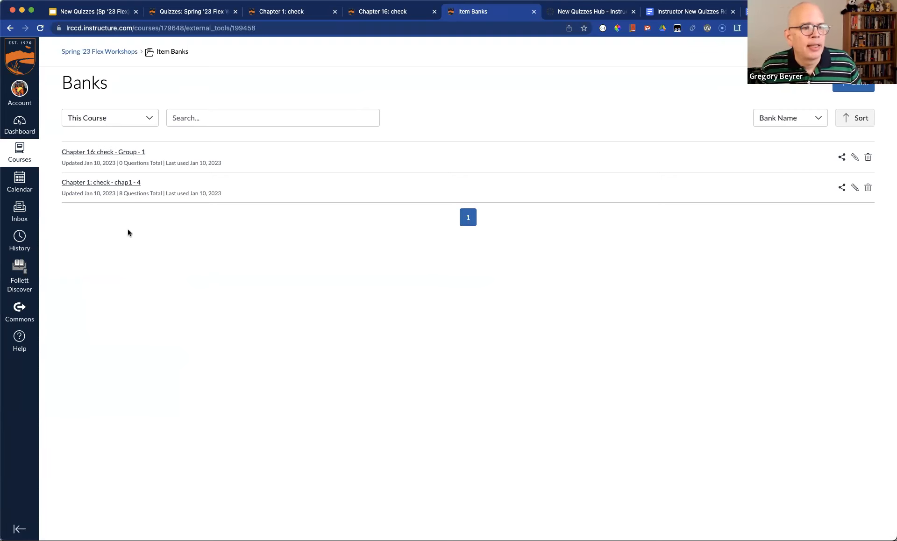
double_click(120, 193)
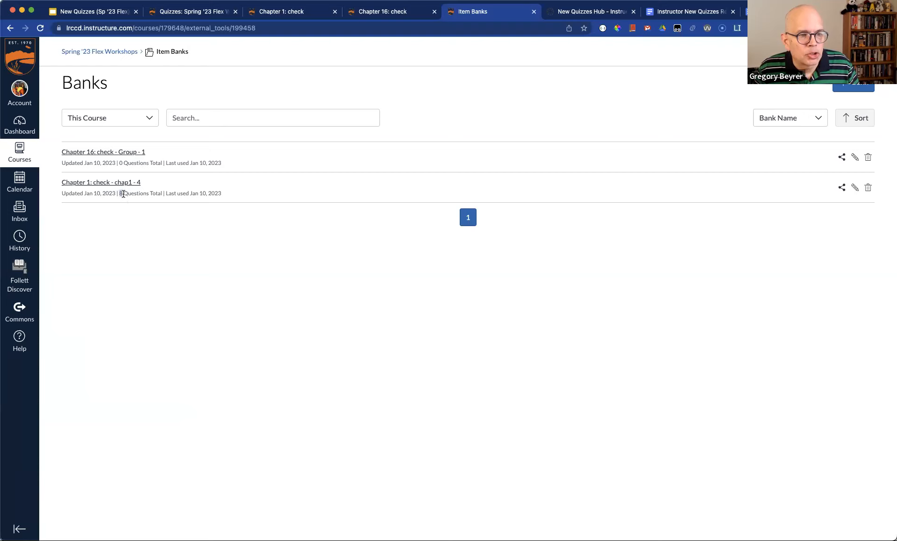
click(165, 230)
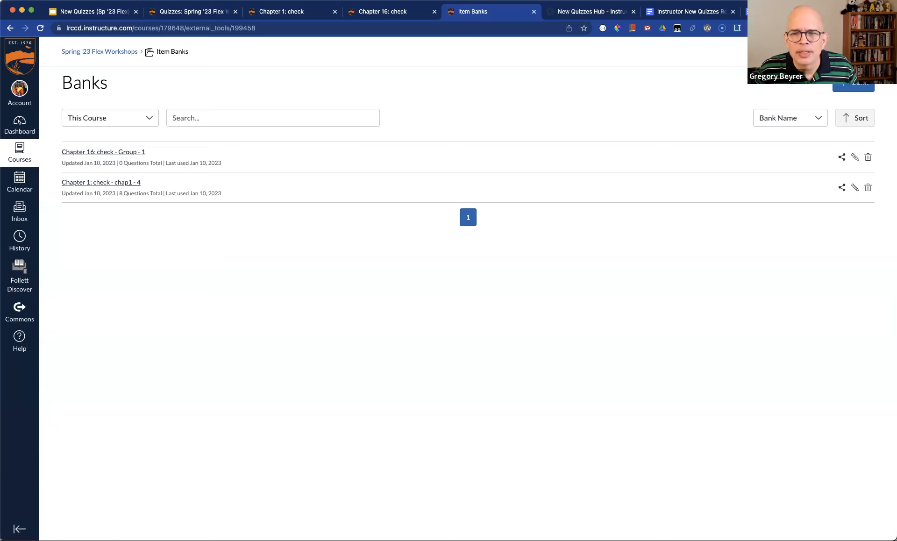
Delete the item bank "Chapter 16: check - Group - 1" from the course.
click(868, 157)
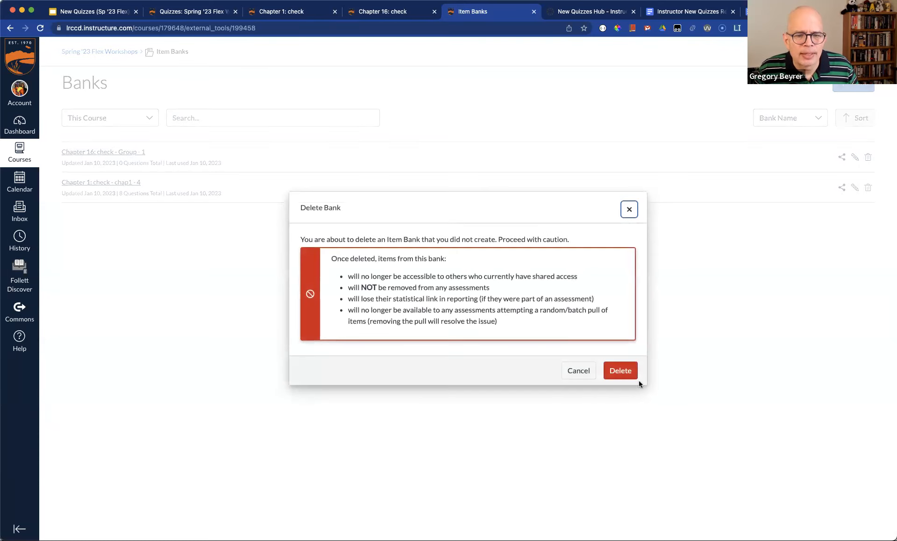
click(622, 373)
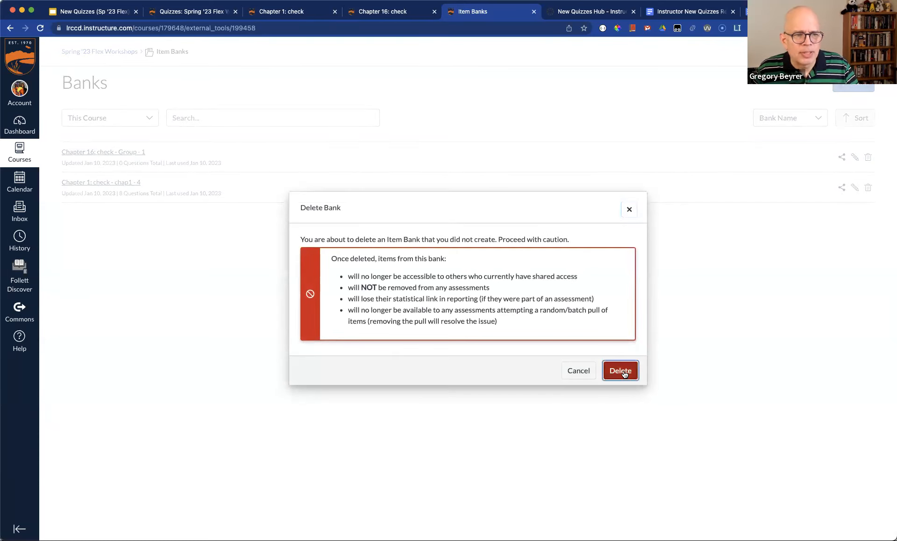
In the classic "Chapter 16: check" quiz, find existing questions and select all of those in the "ch2" question bank.
click(402, 17)
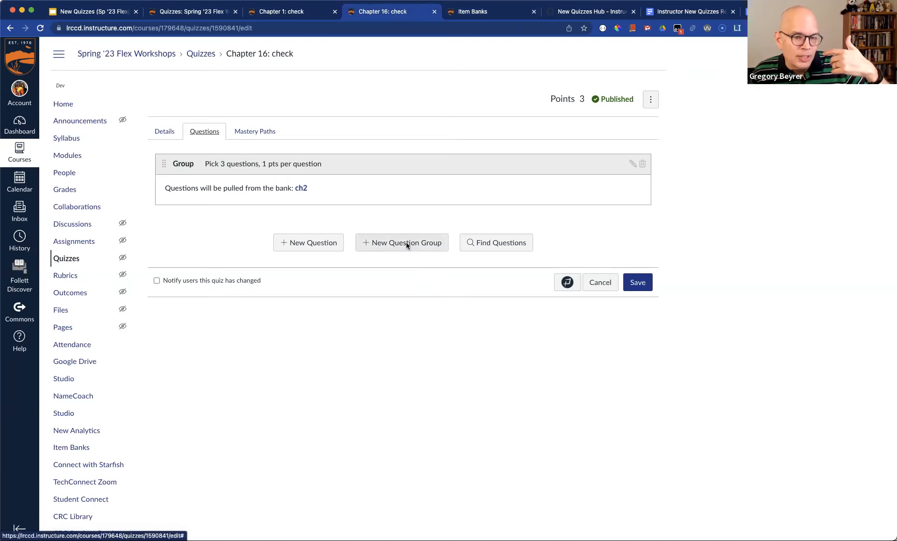
click(508, 247)
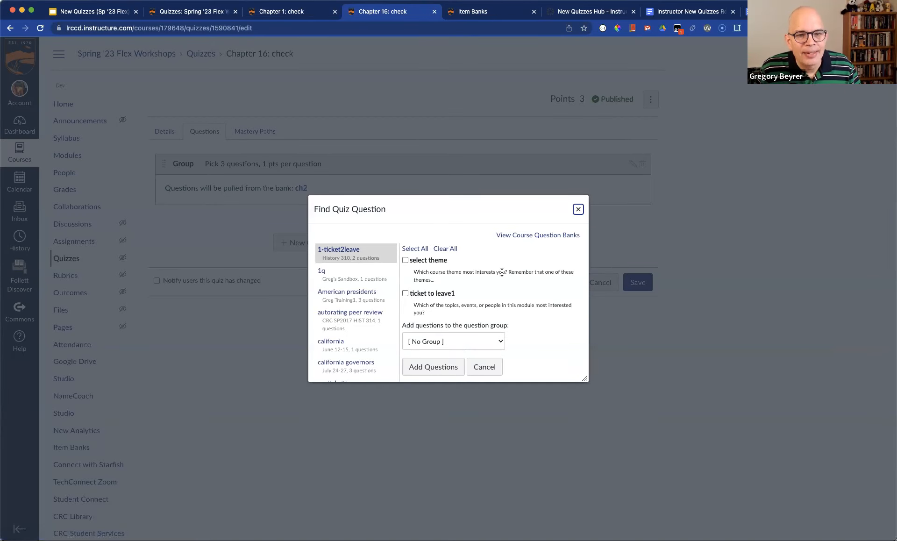
scroll(340, 310, down, 3)
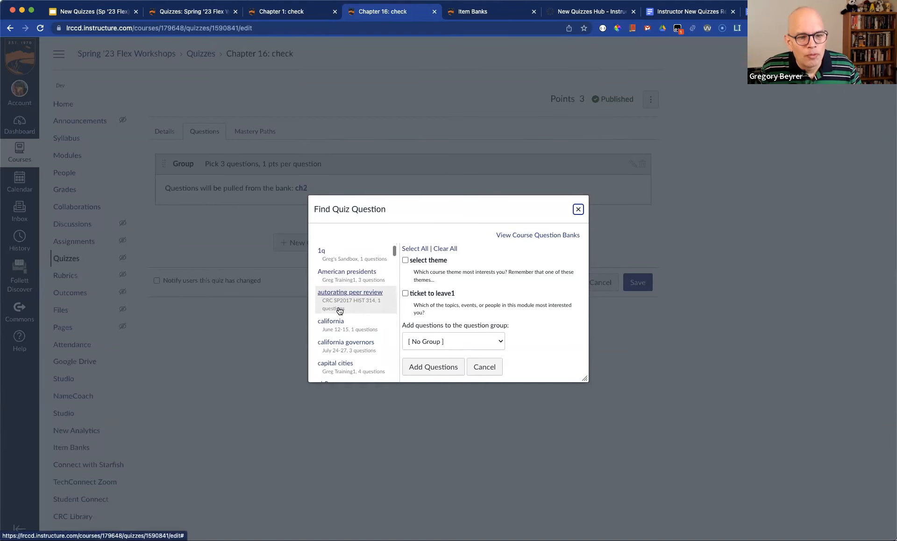
scroll(340, 311, down, 3)
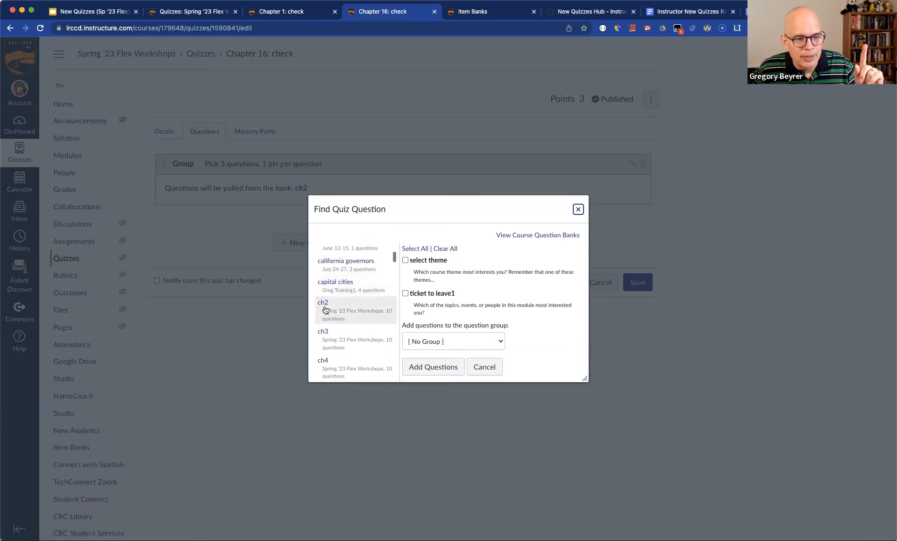
click(324, 304)
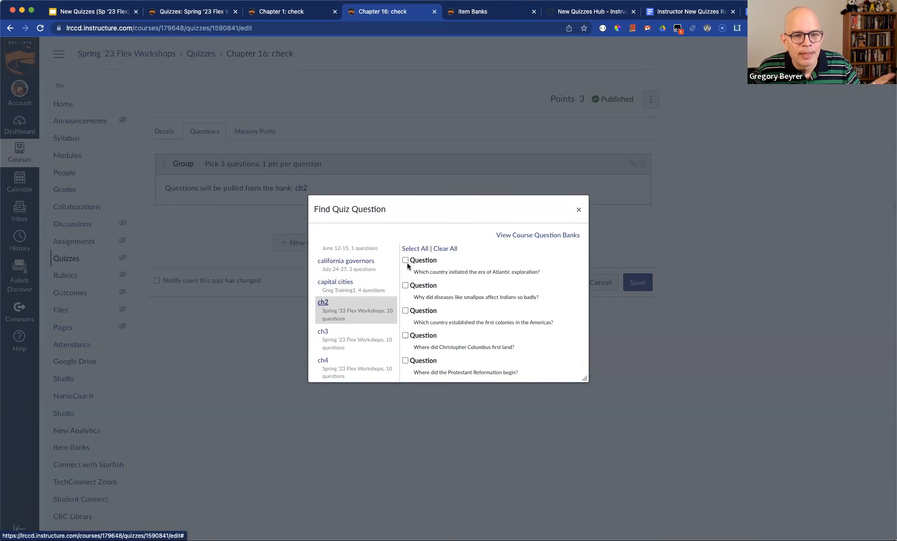
click(417, 249)
scroll(514, 314, down, 8)
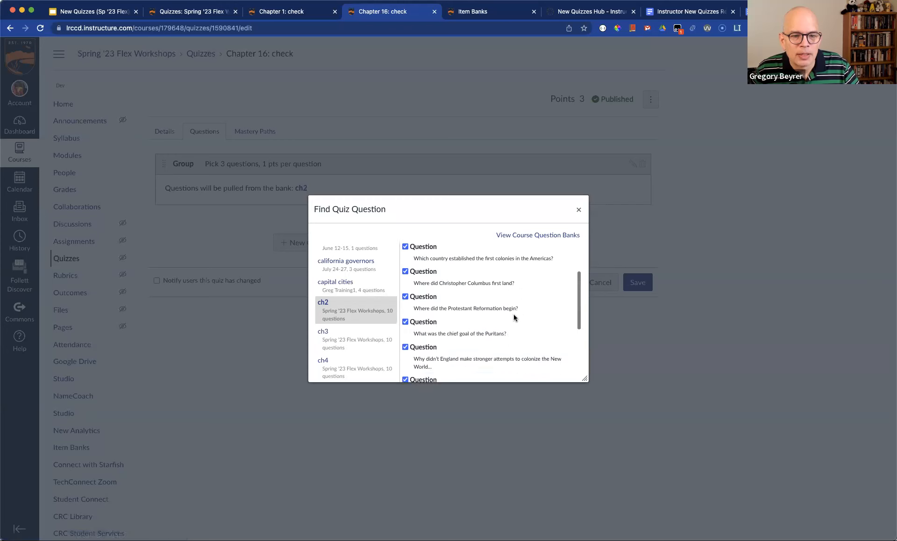
Add the selected questions to a new group "ch16" that picks 3 questions at 1 point per question.
click(491, 343)
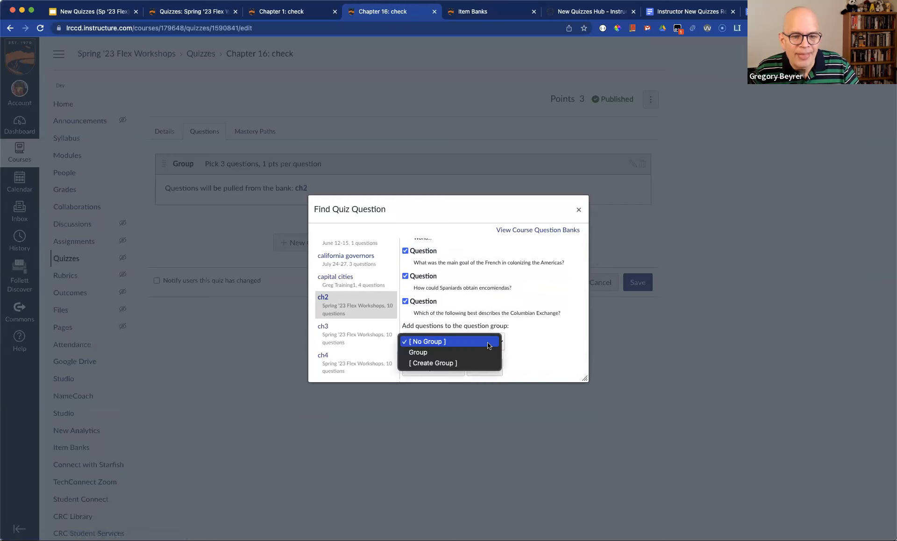
click(466, 363)
click(419, 270)
text(ch)
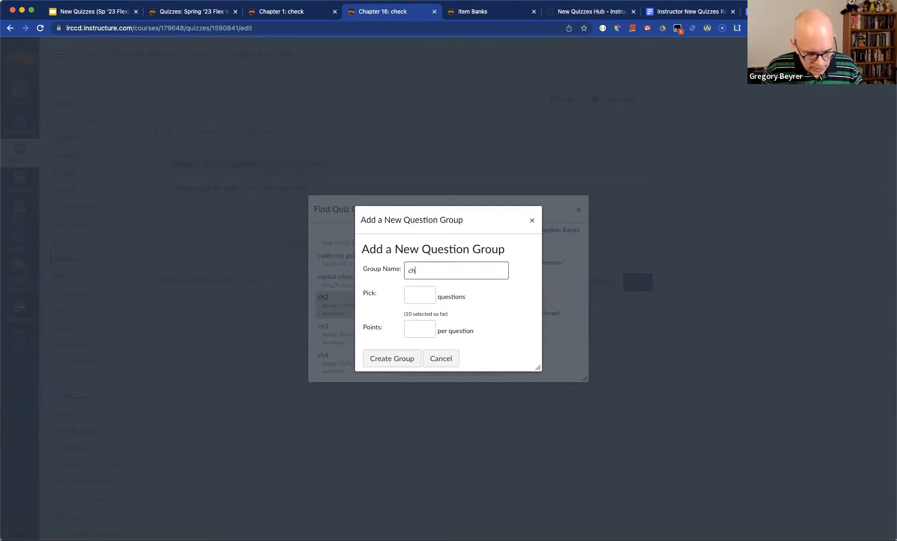
text(16)
key(Tab)
text(3)
click(414, 325)
text(1)
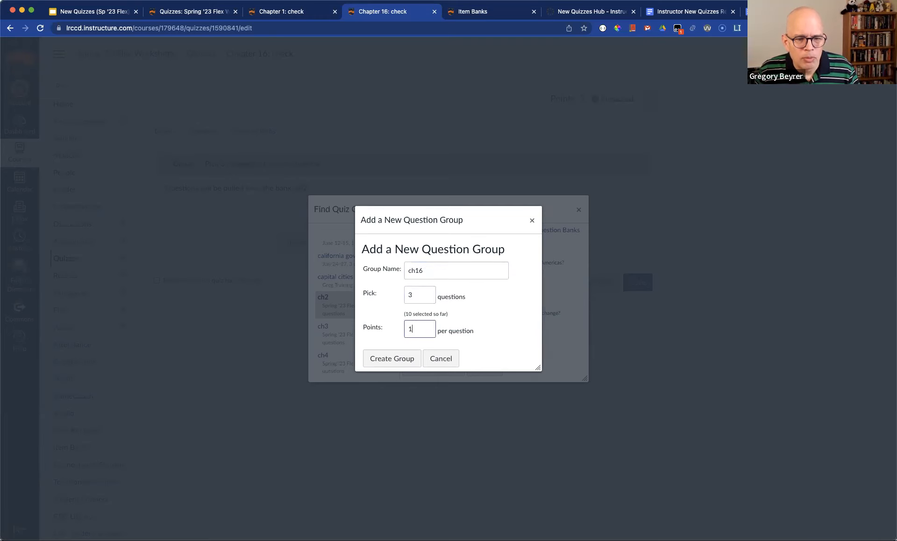
click(392, 358)
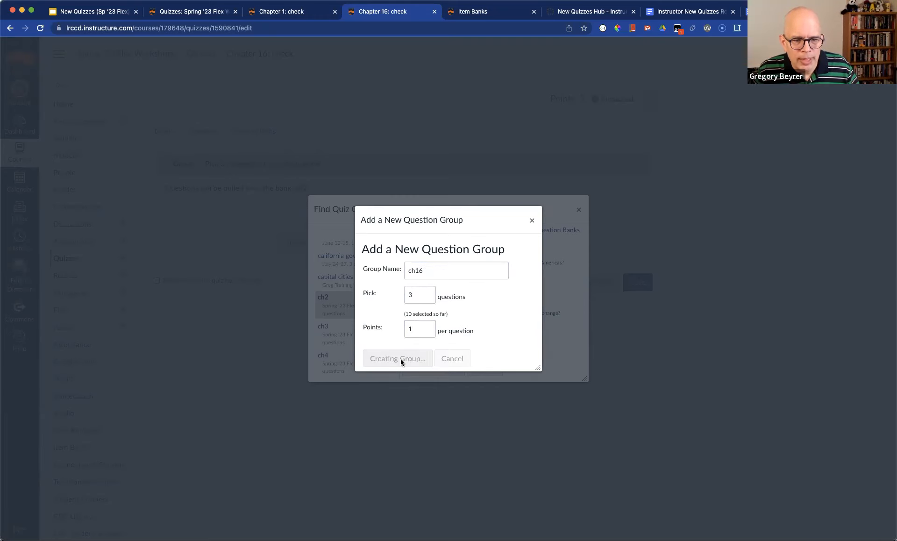
scroll(411, 317, down, 2)
click(423, 332)
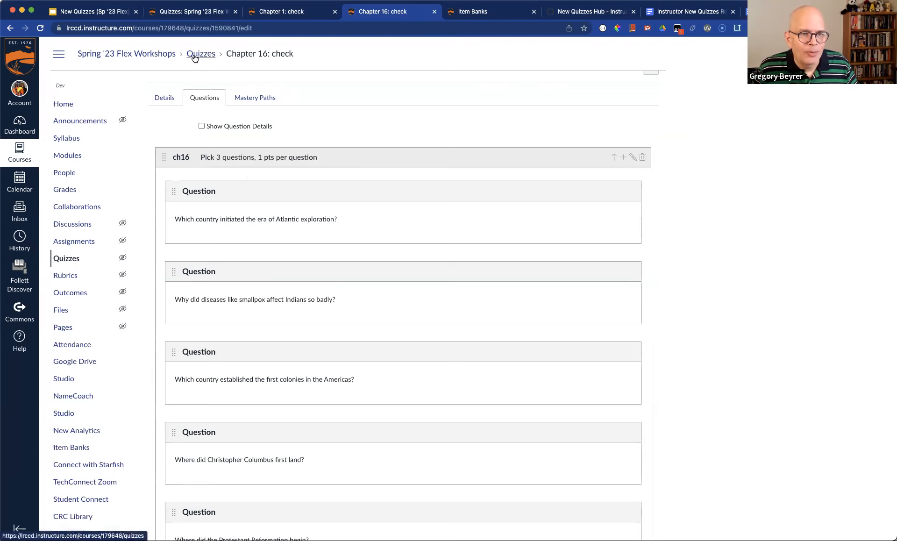
Return to the quizzes list and delete the previously migrated New Quizzes copy of "Chapter 16: check".
click(199, 61)
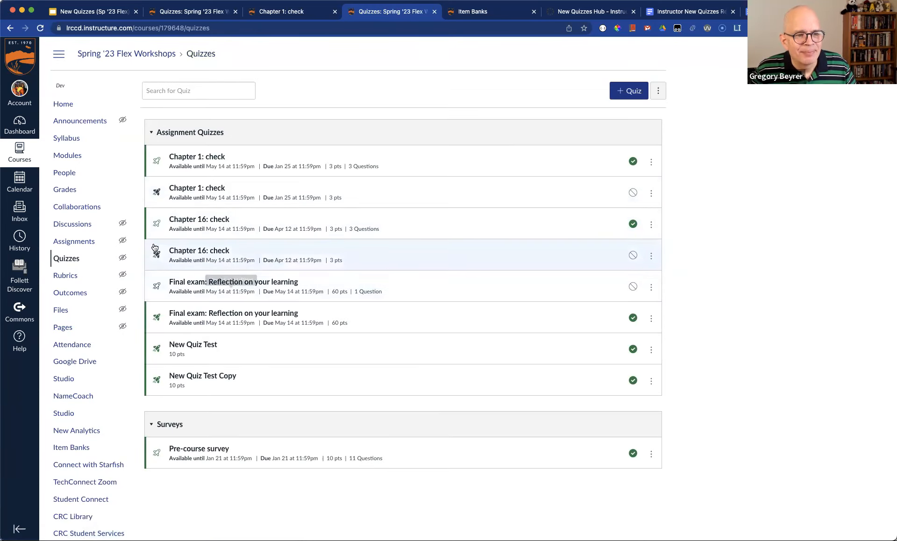
click(652, 256)
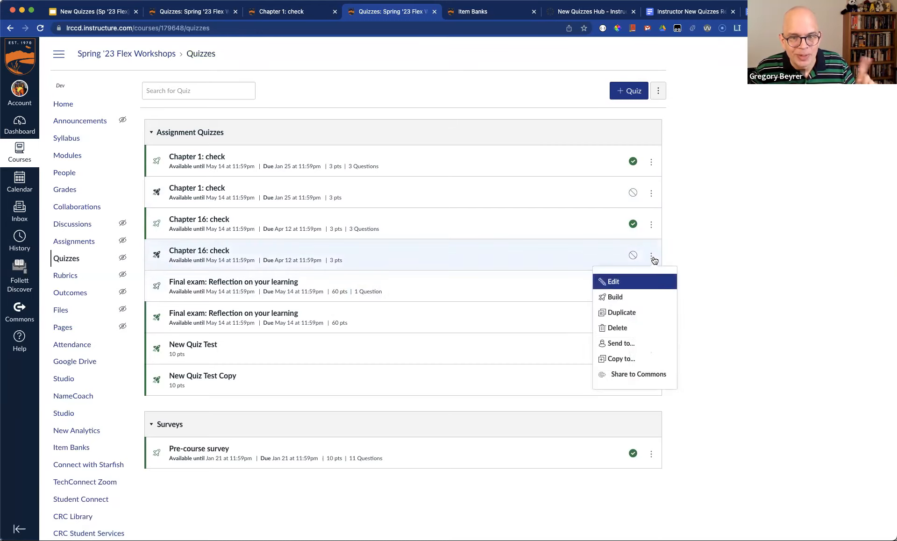
click(635, 328)
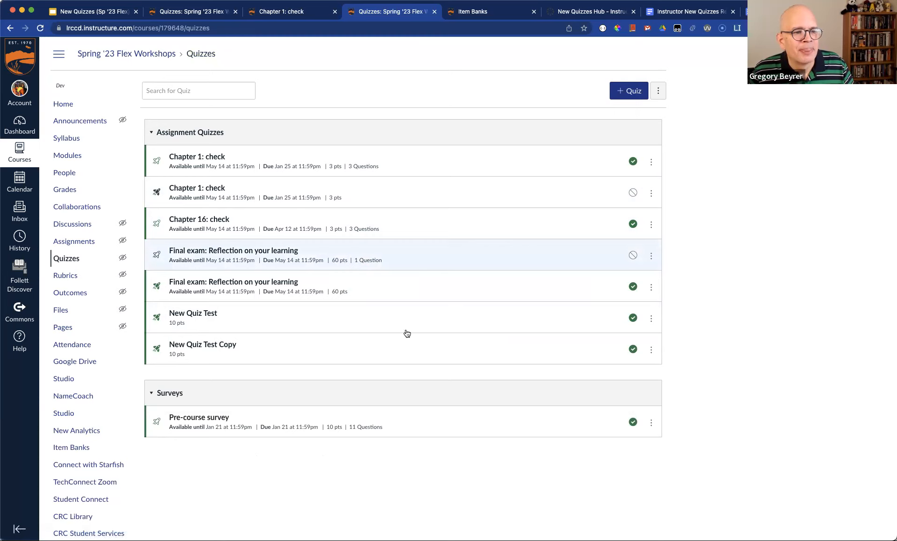
Migrate the classic "Chapter 16: check" and "Pre-course survey" to New Quizzes and reload the quizzes list.
click(655, 228)
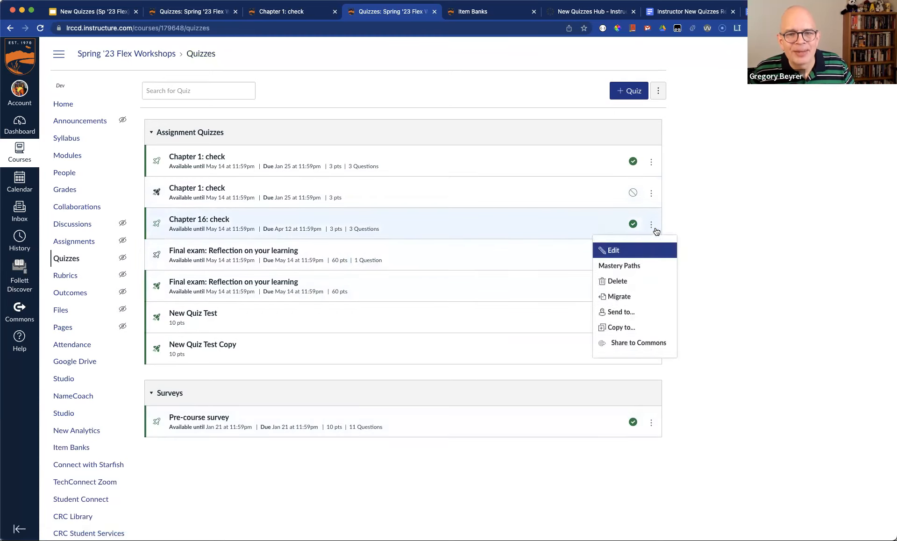
click(642, 300)
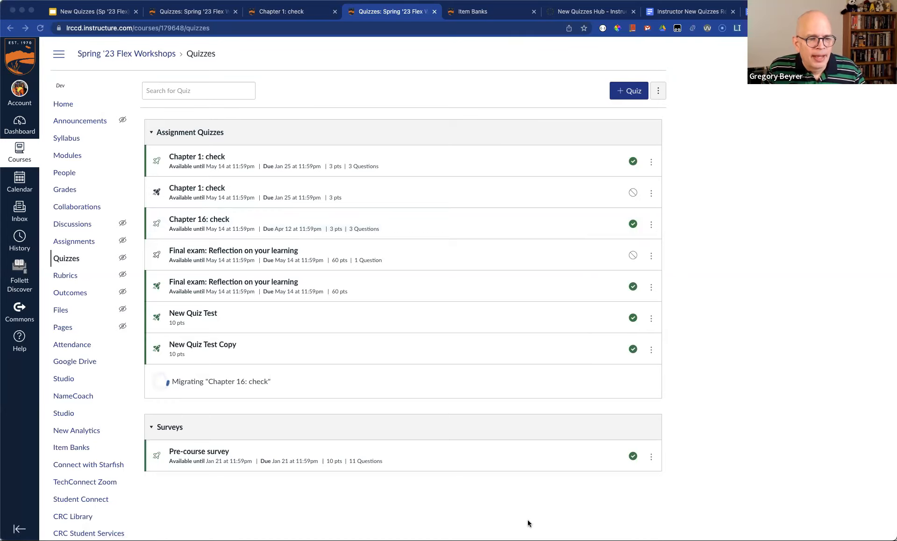
click(652, 460)
click(644, 384)
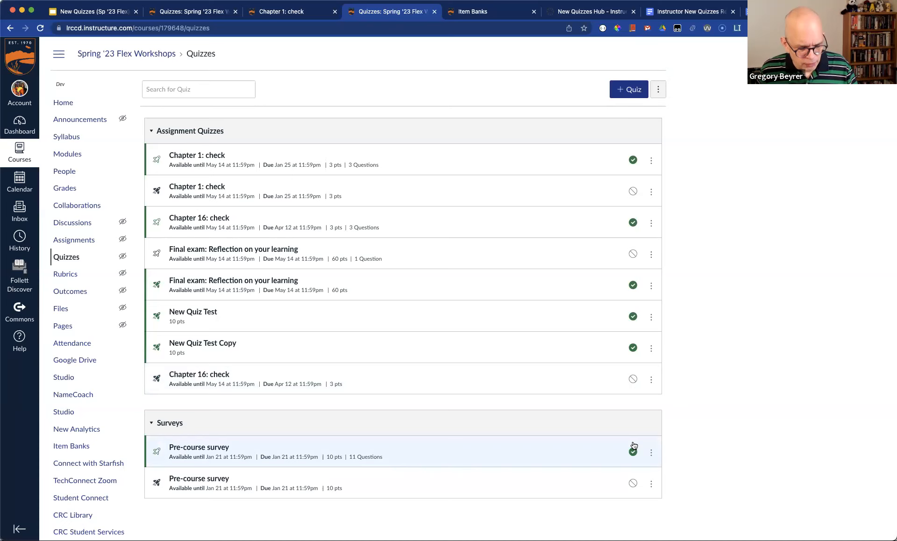
key(super+r)
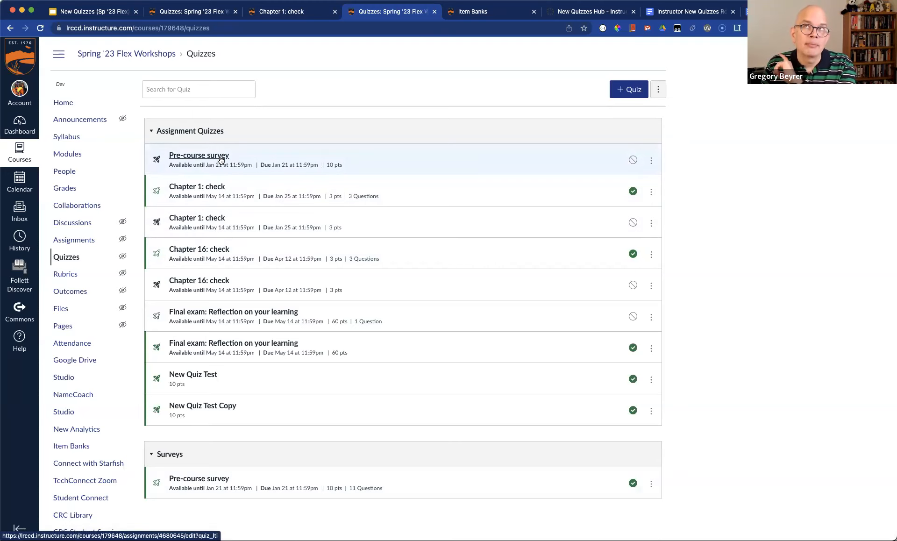
Open the newly migrated "Chapter 16: check" on its Build page to inspect the question group.
click(210, 281)
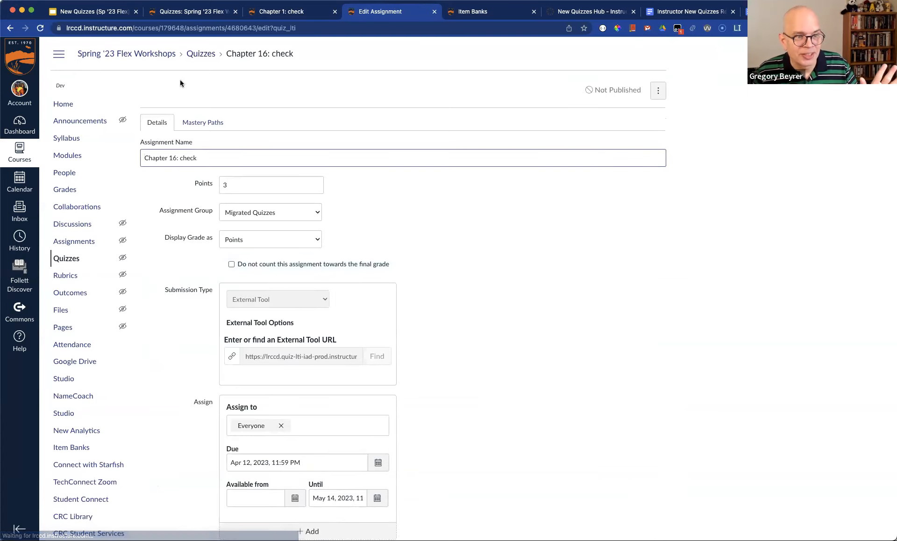
scroll(704, 414, down, 5)
click(647, 448)
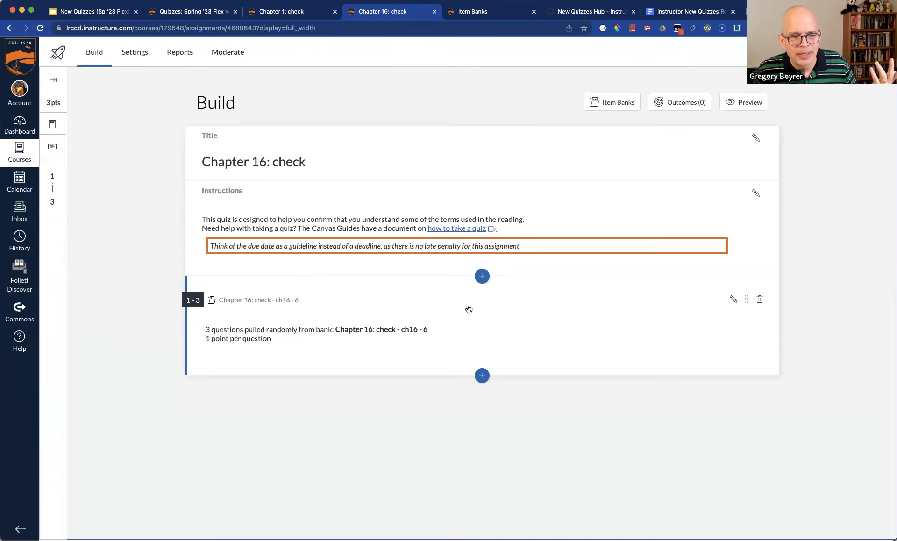
Go to the course's item banks and view the sharing settings of "Chapter 16: check - ch16 - 6" without changing them.
click(58, 53)
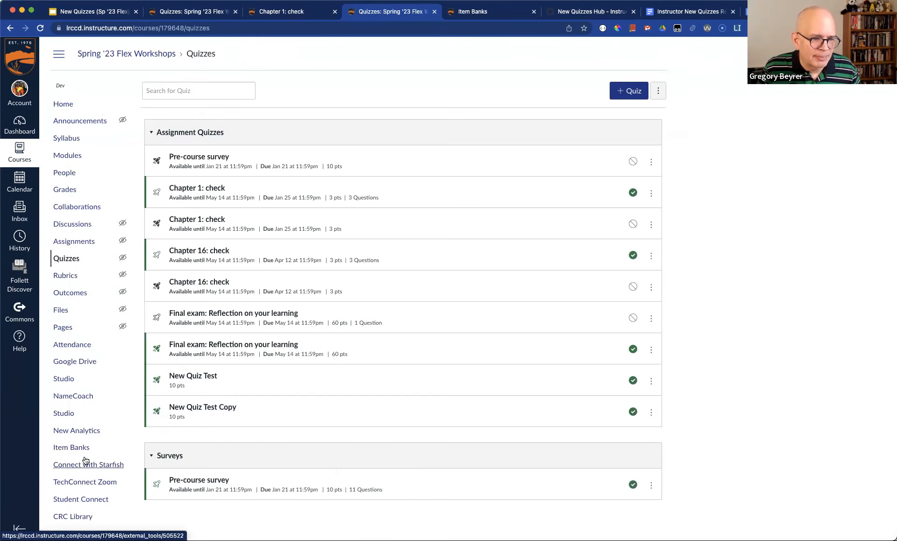
click(79, 448)
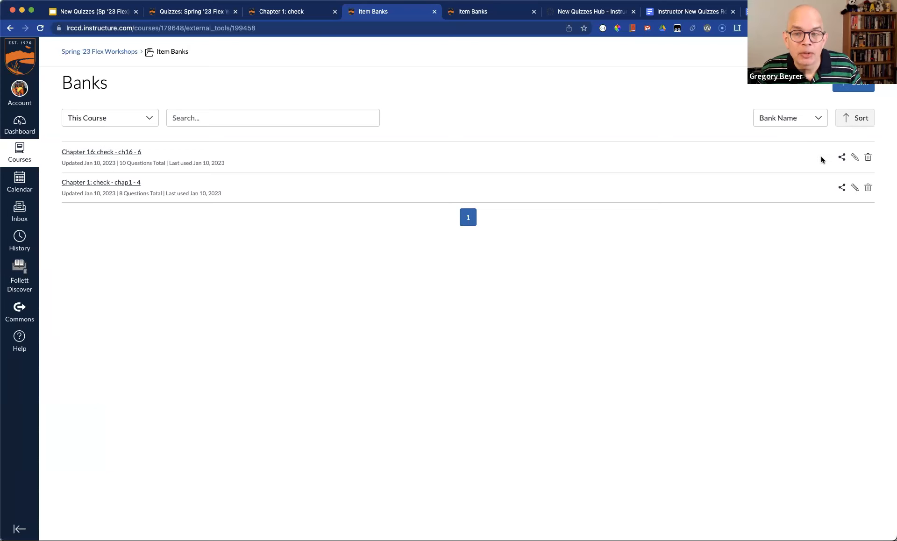
click(841, 158)
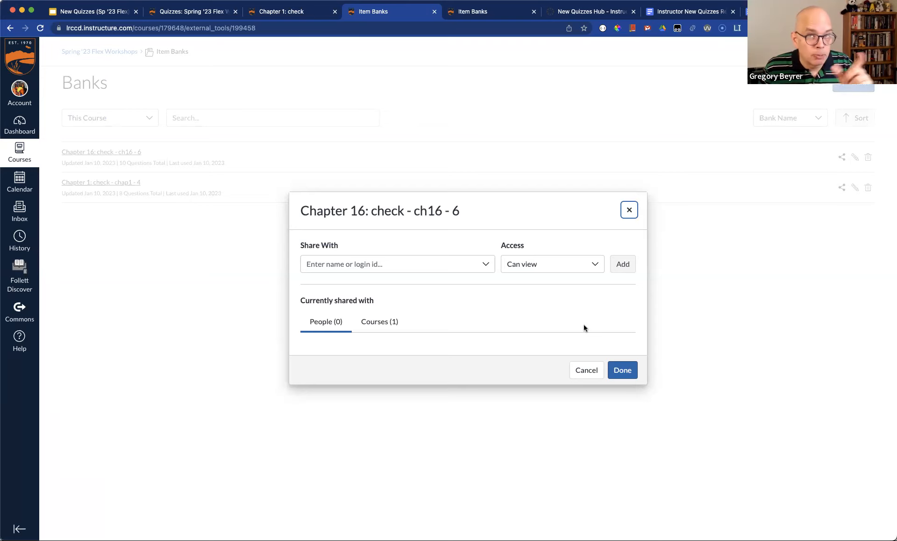
click(582, 374)
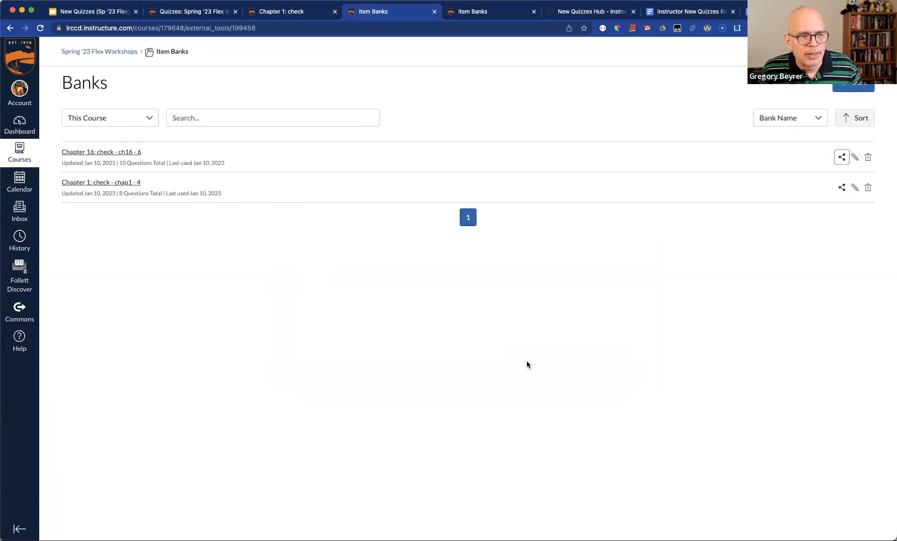
Close the extra item bank and quiz browser tabs, leaving only one tab on the course's quizzes list.
click(434, 12)
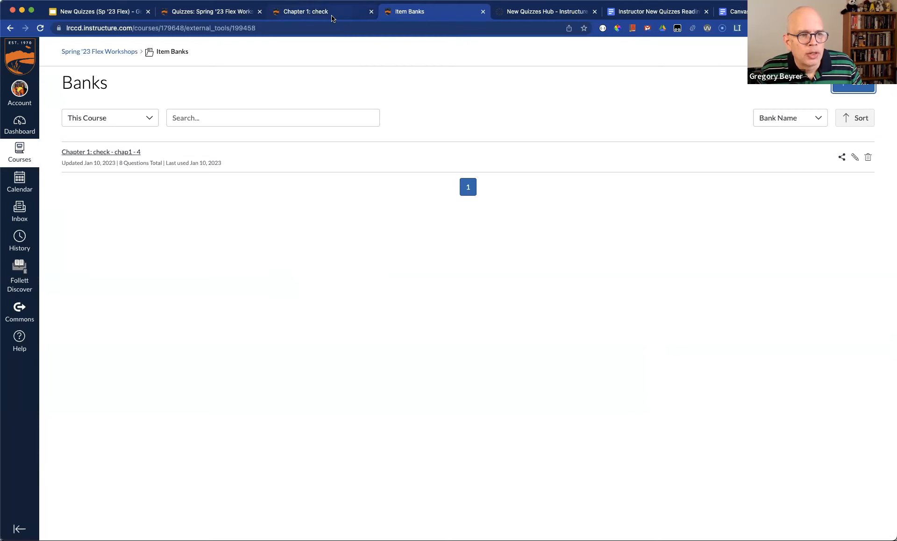
key(super+w)
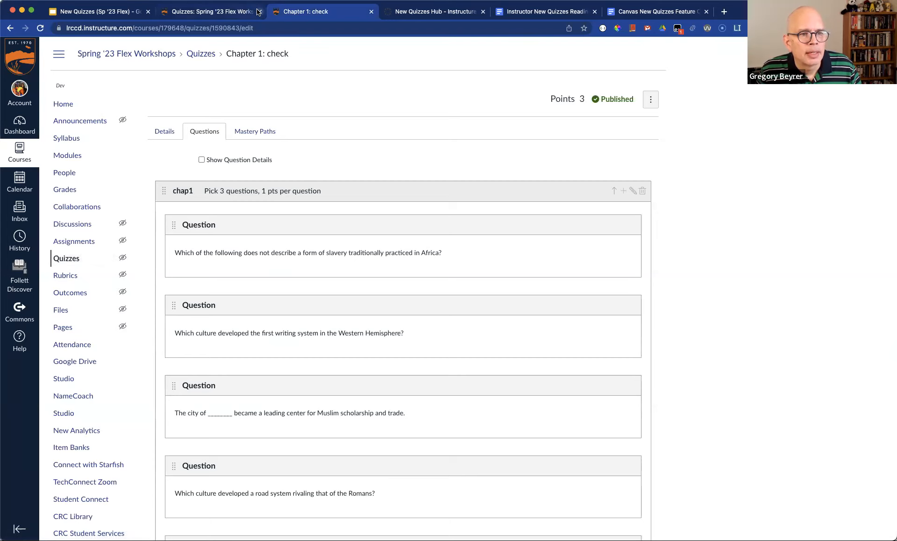
click(67, 258)
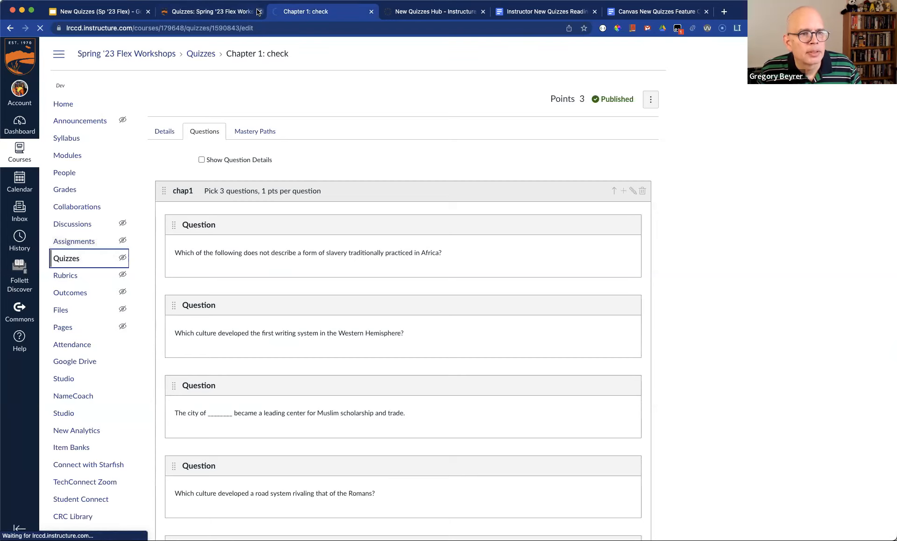
click(260, 12)
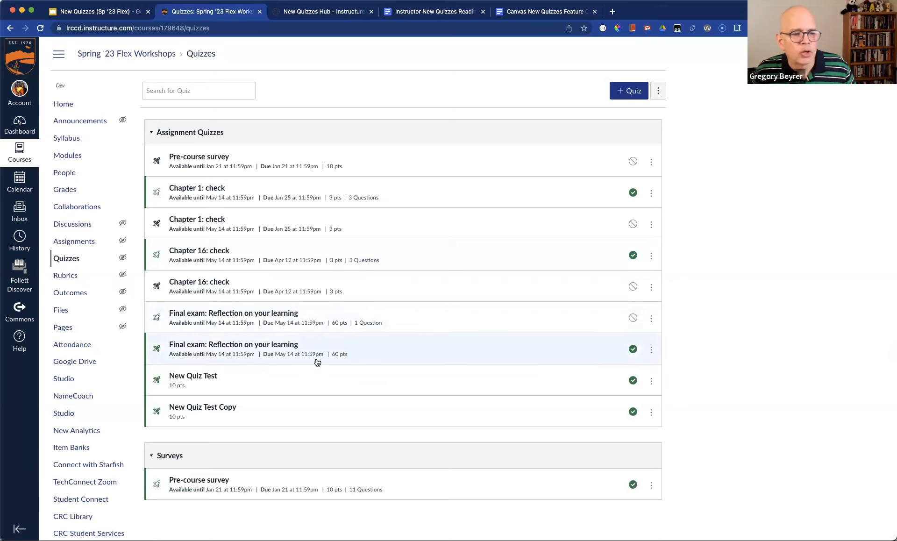
Open the classic "Pre-course survey" in a new tab and bring up its questions in edit mode.
super+click(201, 481)
key(ctrl+Tab)
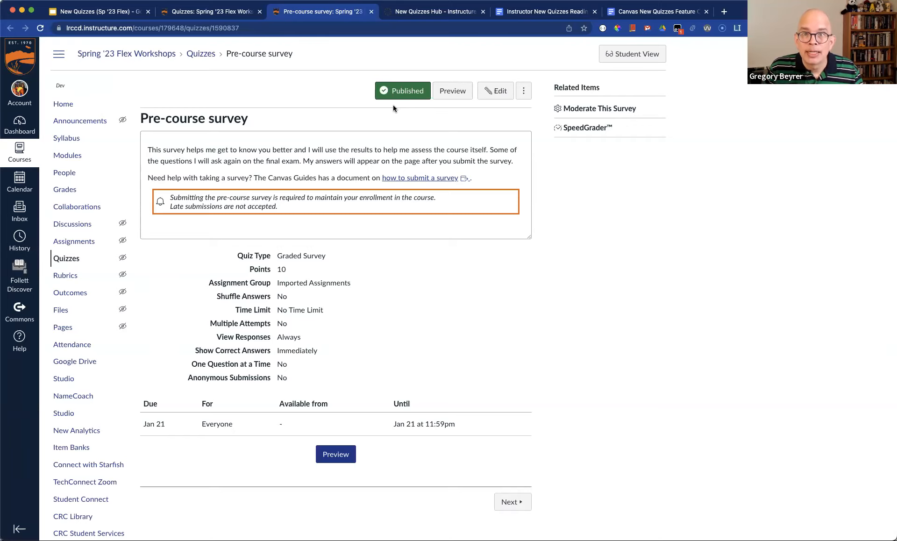
click(495, 91)
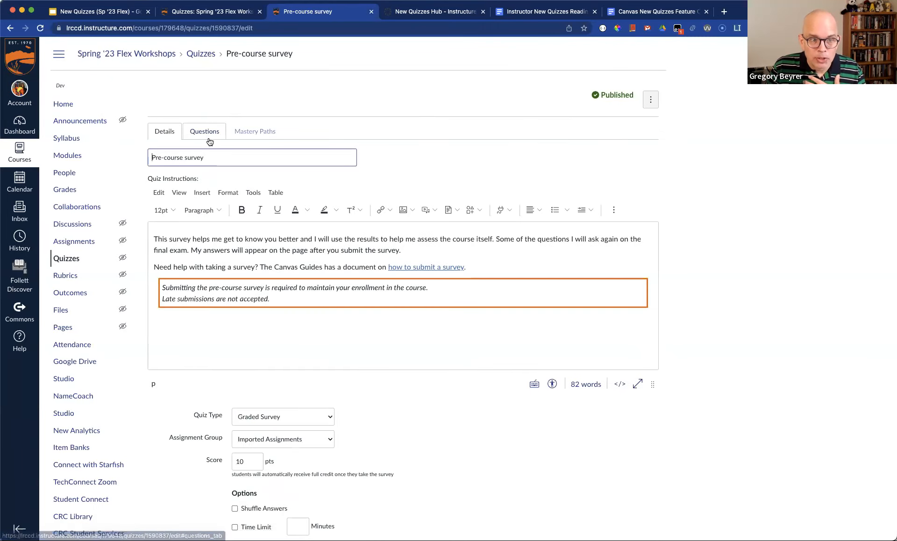
click(204, 131)
Read through the classic survey's questions, from the home college question to the one about the next stop after college.
scroll(584, 280, down, 3)
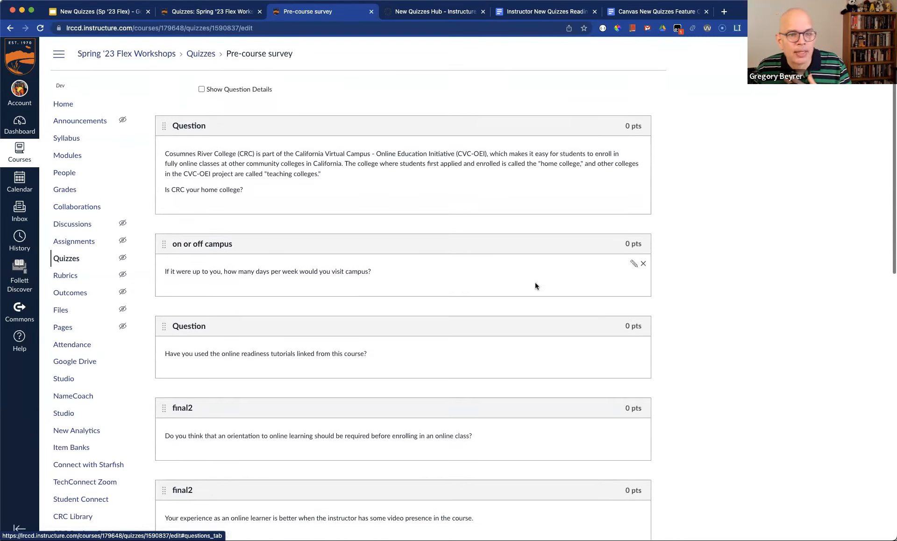
drag(380, 145, 513, 141)
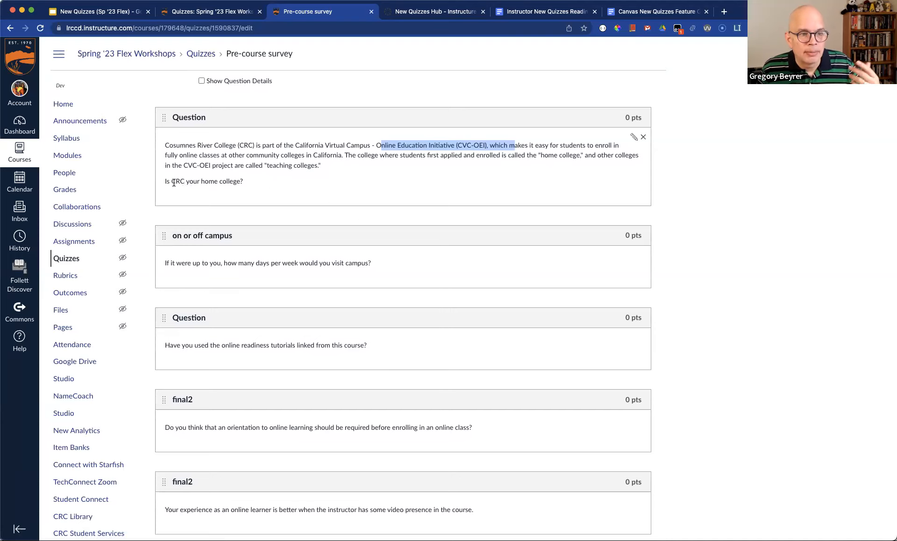
drag(172, 182, 244, 181)
scroll(355, 243, down, 3)
scroll(378, 247, down, 1)
drag(239, 164, 435, 168)
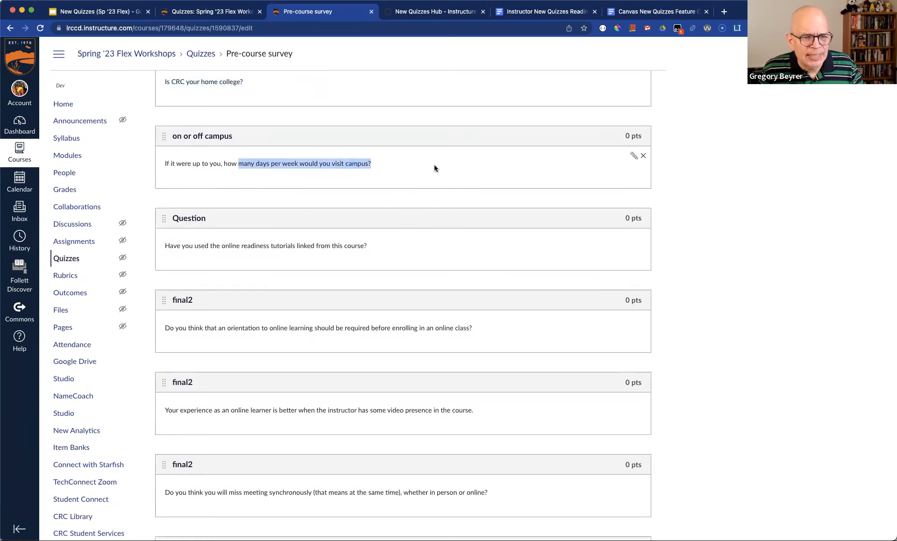
click(233, 245)
scroll(261, 327, down, 5)
scroll(299, 345, down, 5)
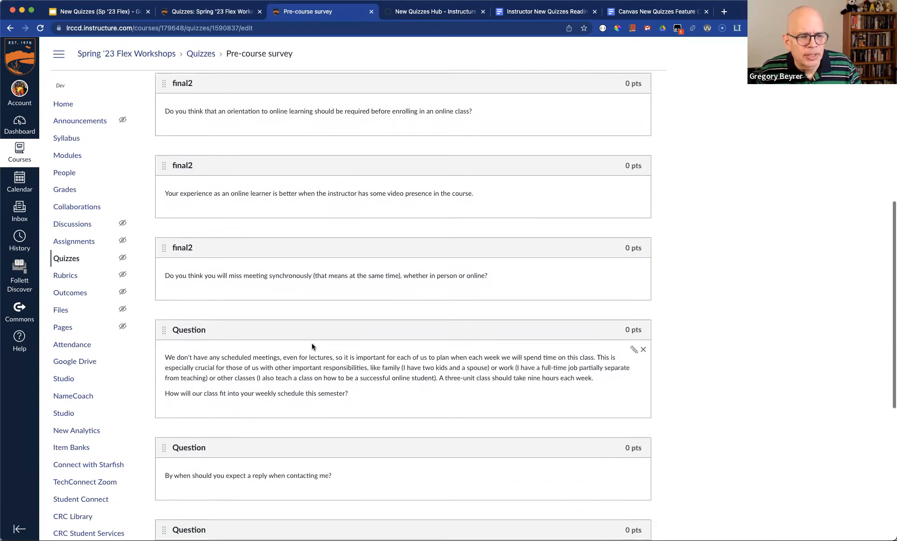
drag(316, 193, 573, 200)
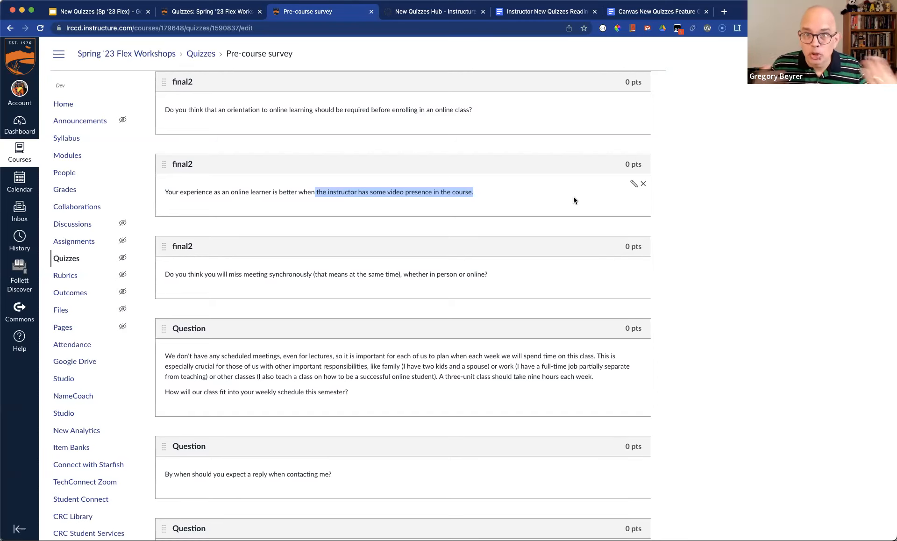
scroll(567, 225, down, 9)
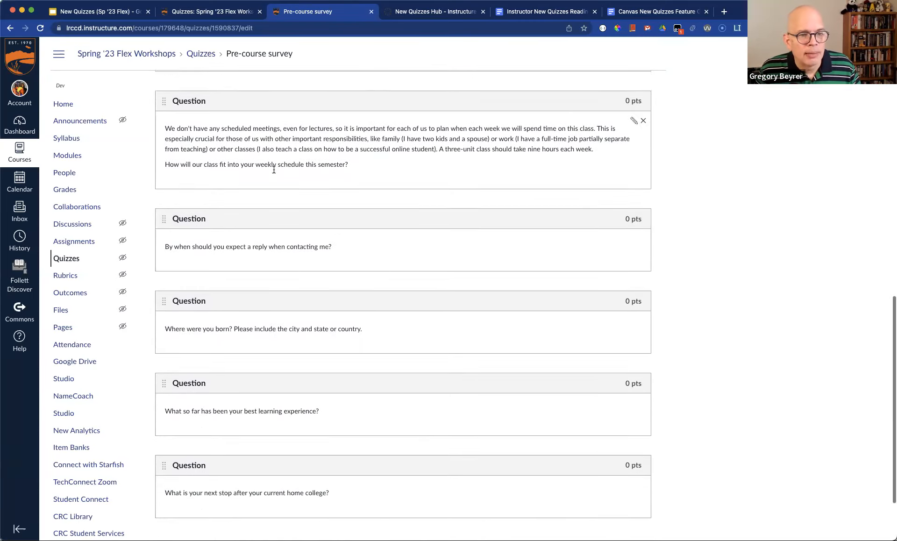
scroll(473, 379, down, 1)
scroll(472, 382, down, 2)
drag(165, 224, 351, 225)
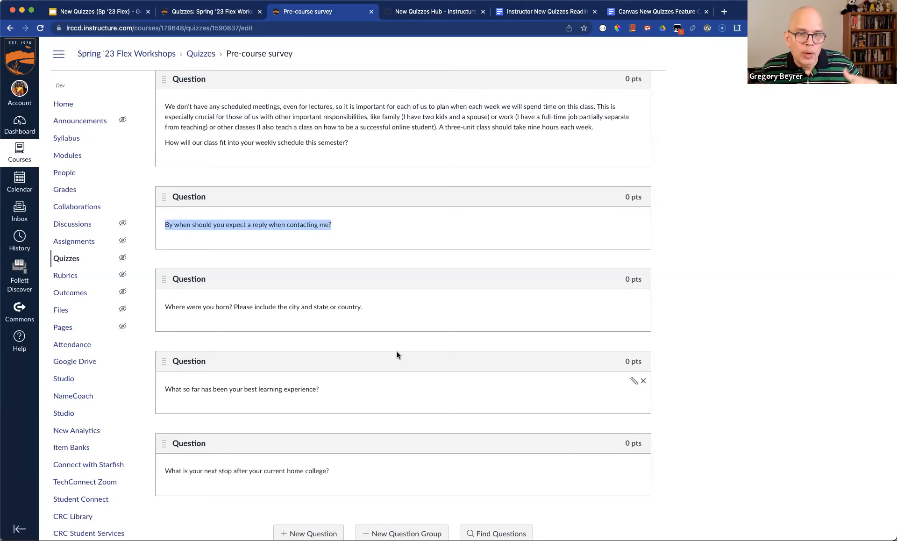
Inspect the essay question "What so far has been your best learning experience?" and its general answer comments, leaving the survey editor without saving.
click(633, 382)
scroll(704, 377, down, 5)
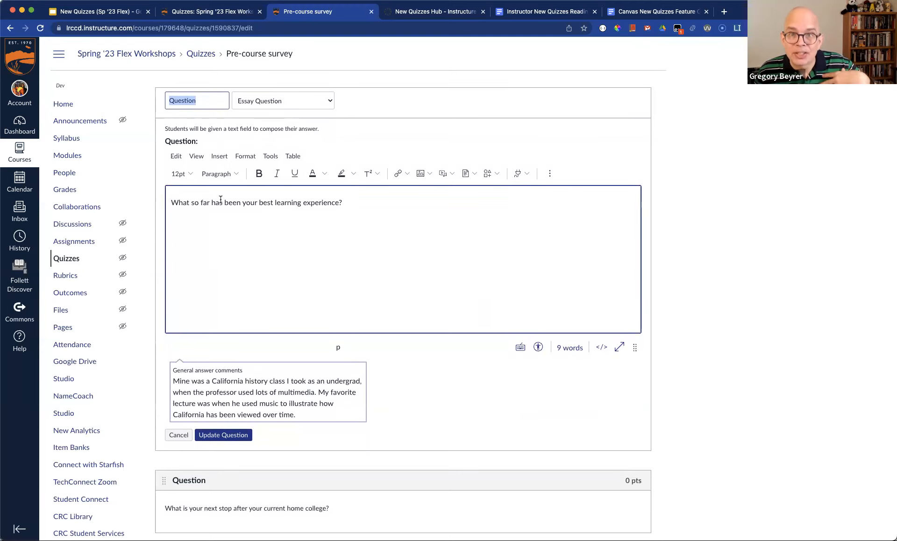
mouse_move(334, 367)
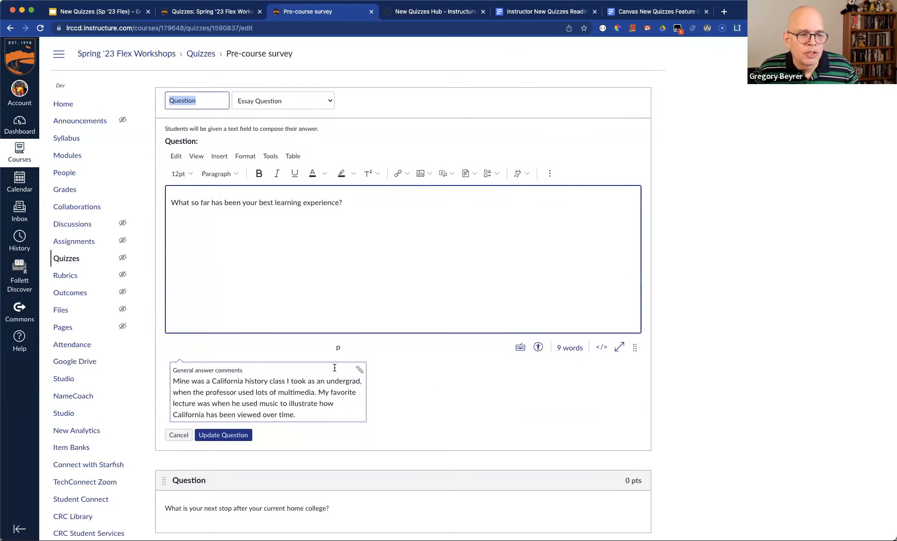
scroll(519, 401, down, 2)
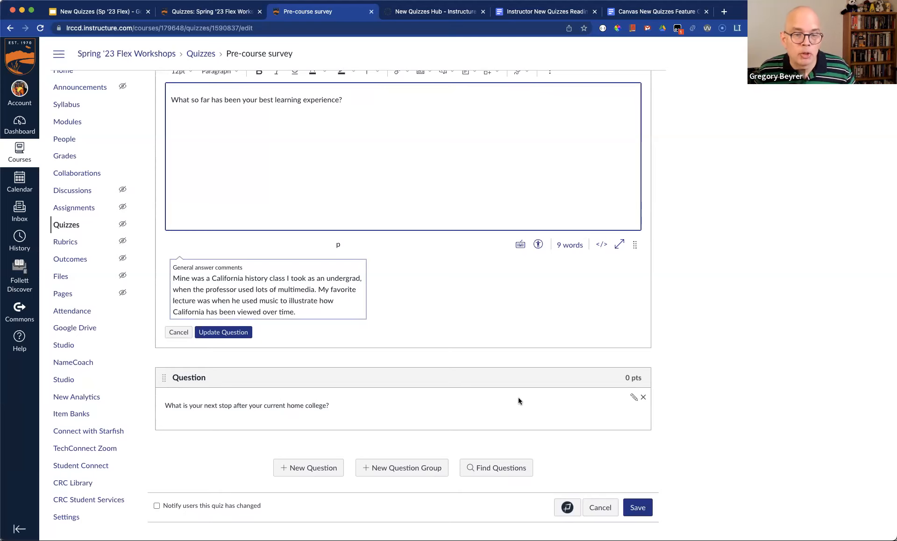
scroll(542, 364, up, 3)
scroll(542, 365, up, 5)
scroll(548, 359, down, 8)
click(599, 507)
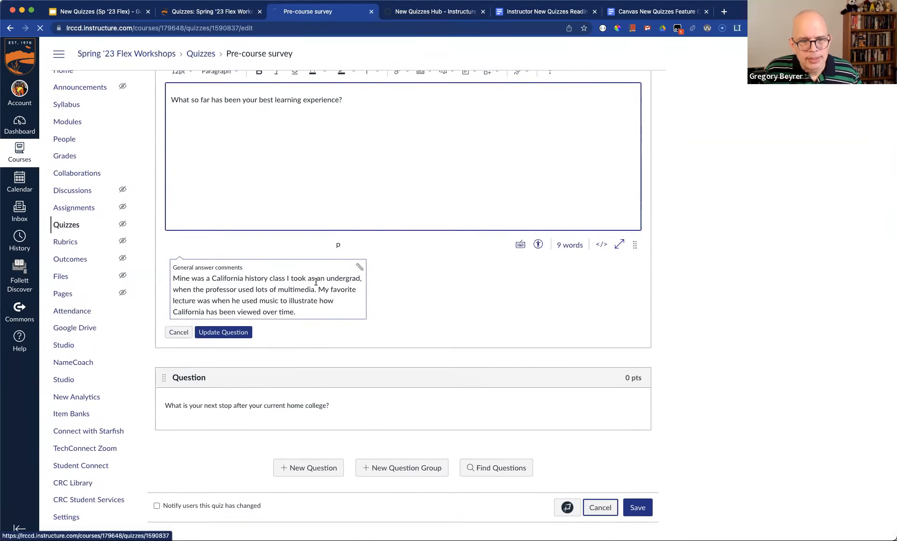
Reopen the classic survey's questions in edit mode with question details shown.
click(480, 92)
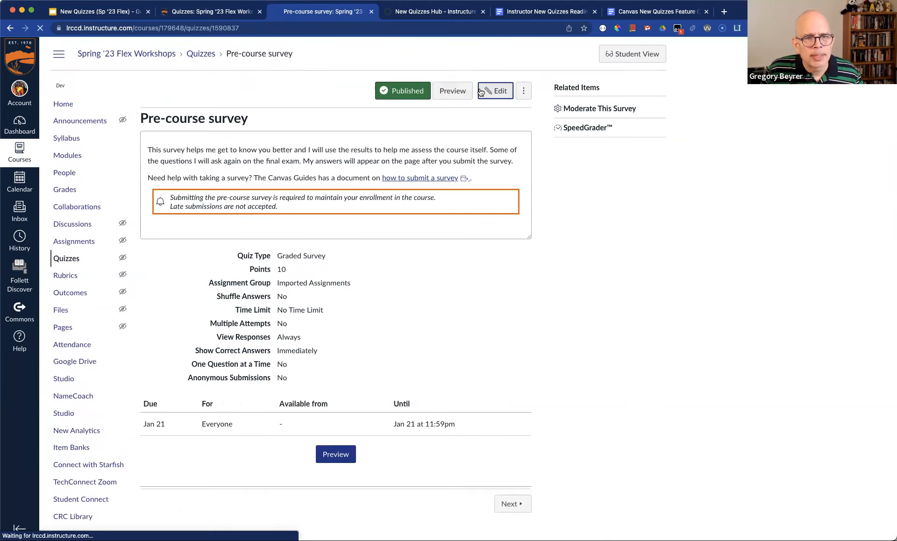
click(216, 134)
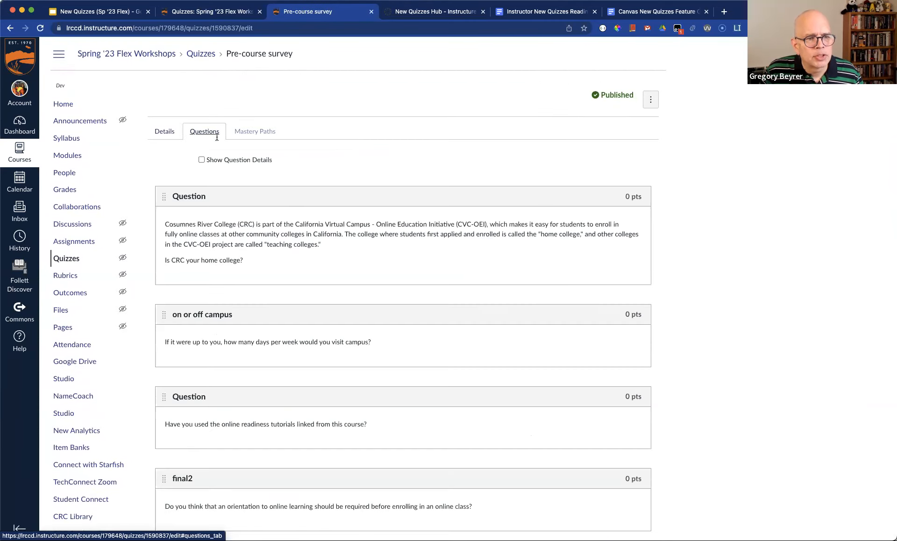
click(233, 162)
Examine the answer choices and general answer comments of every question in the classic survey.
scroll(693, 383, down, 6)
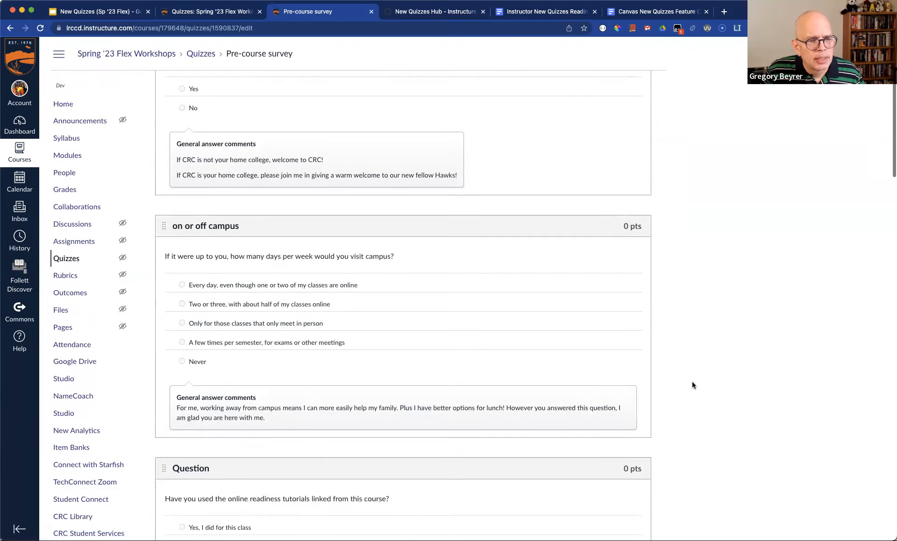
scroll(692, 384, up, 2)
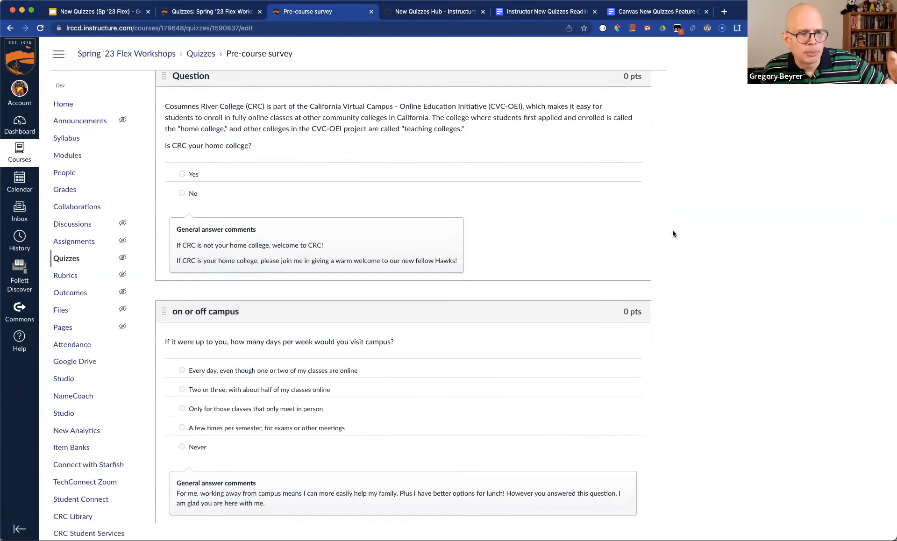
scroll(672, 231, down, 5)
scroll(672, 231, down, 10)
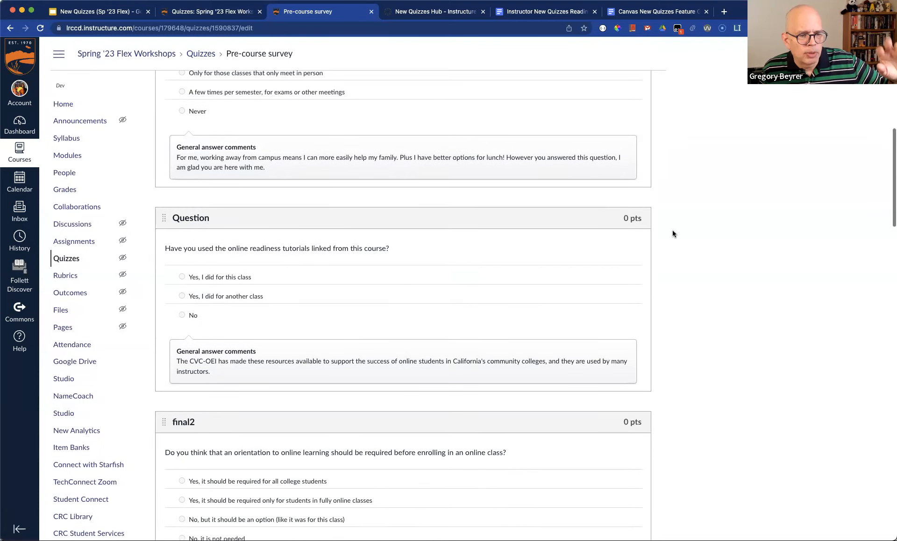
scroll(672, 231, down, 10)
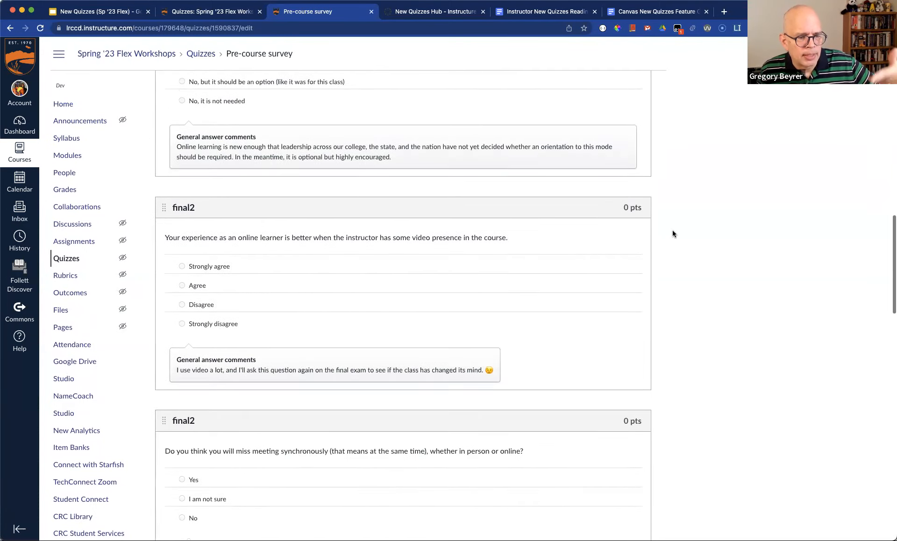
scroll(672, 232, down, 10)
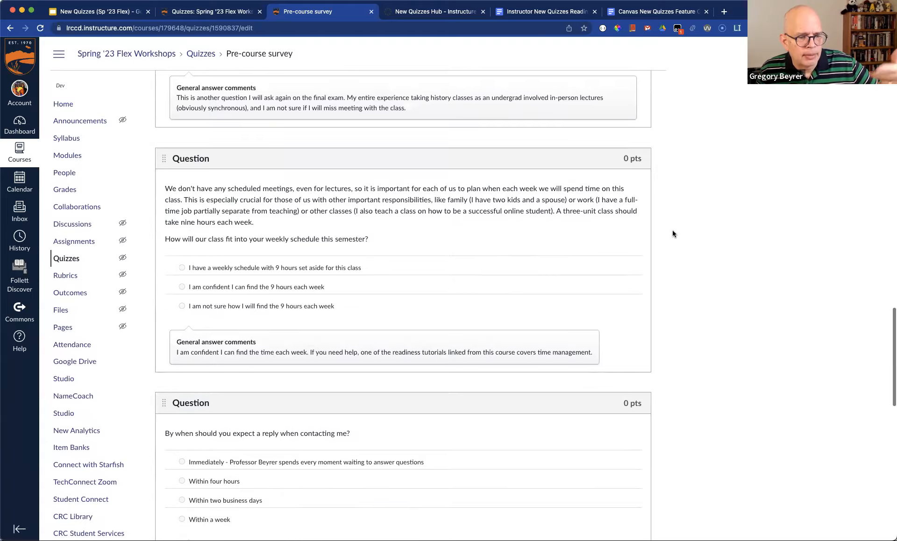
scroll(673, 231, down, 3)
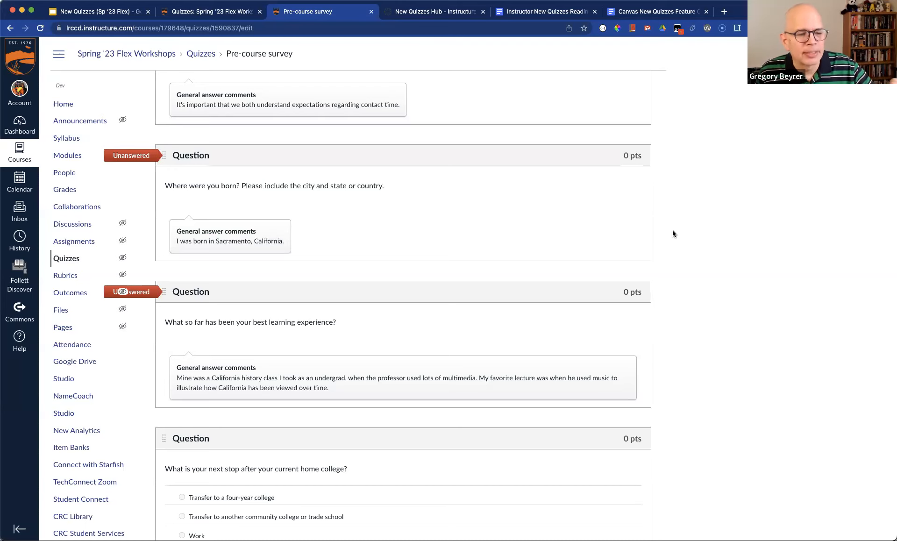
scroll(672, 230, down, 3)
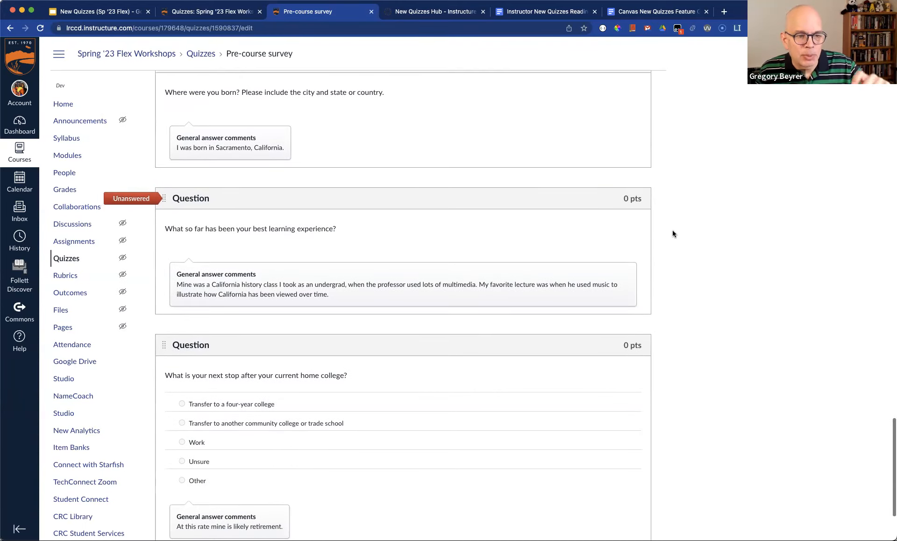
scroll(673, 233, down, 4)
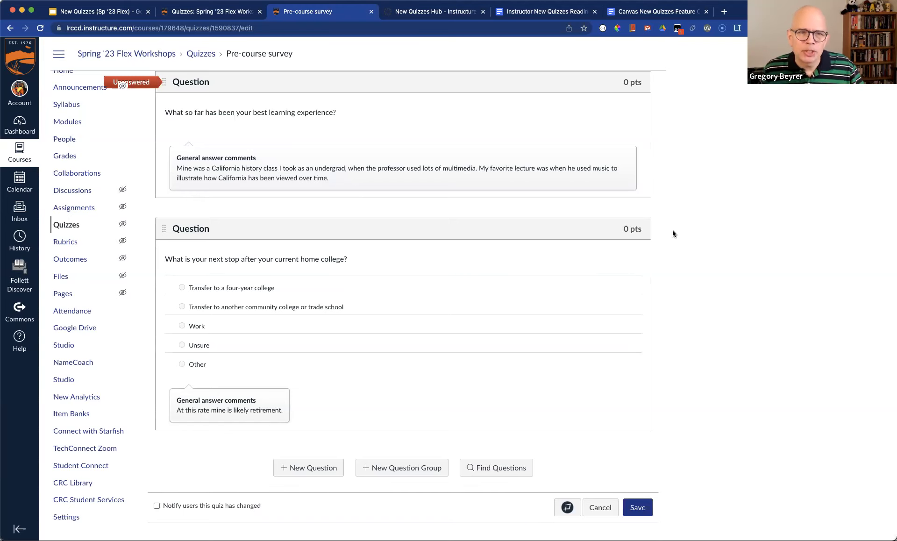
Open the migrated "Pre-course survey" on its Build page from the quizzes list and examine its questions, answer choices and feedback.
key(ctrl+shift+Tab)
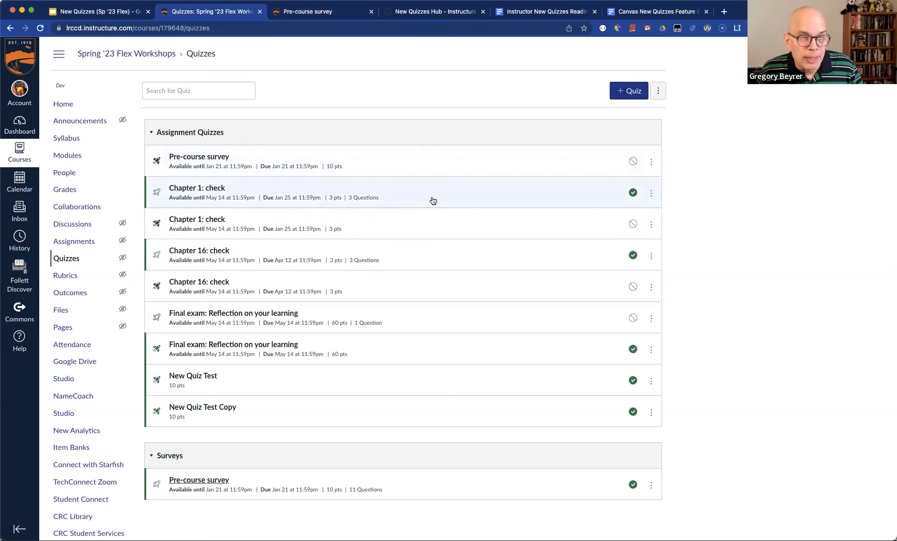
click(651, 162)
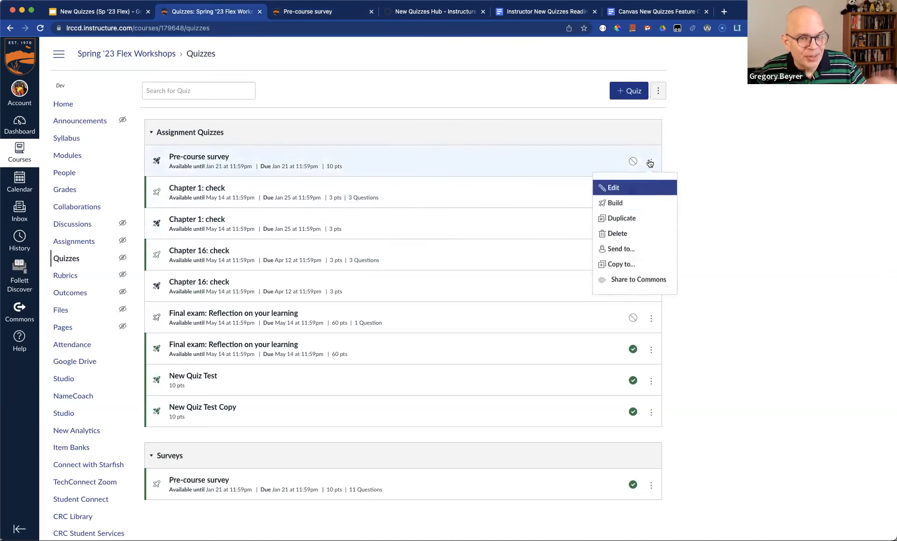
click(634, 203)
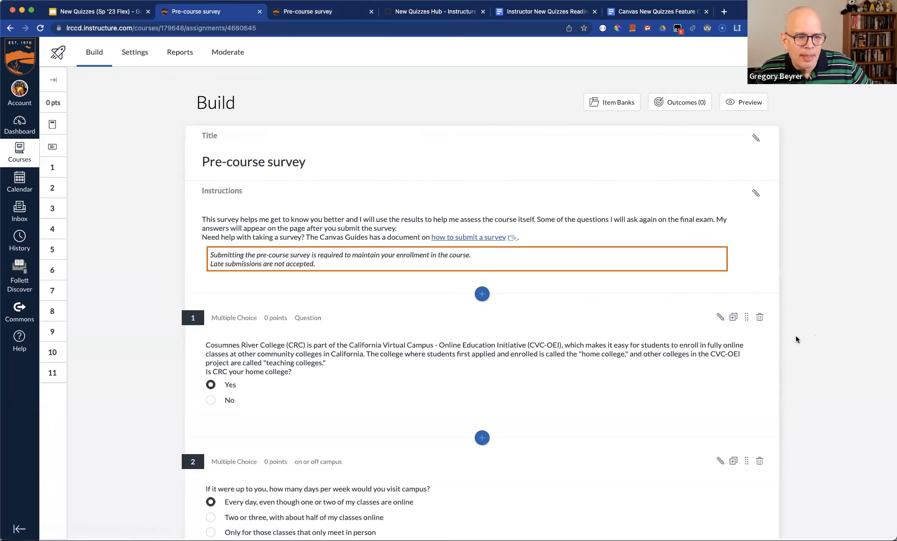
scroll(797, 339, down, 3)
scroll(795, 337, down, 10)
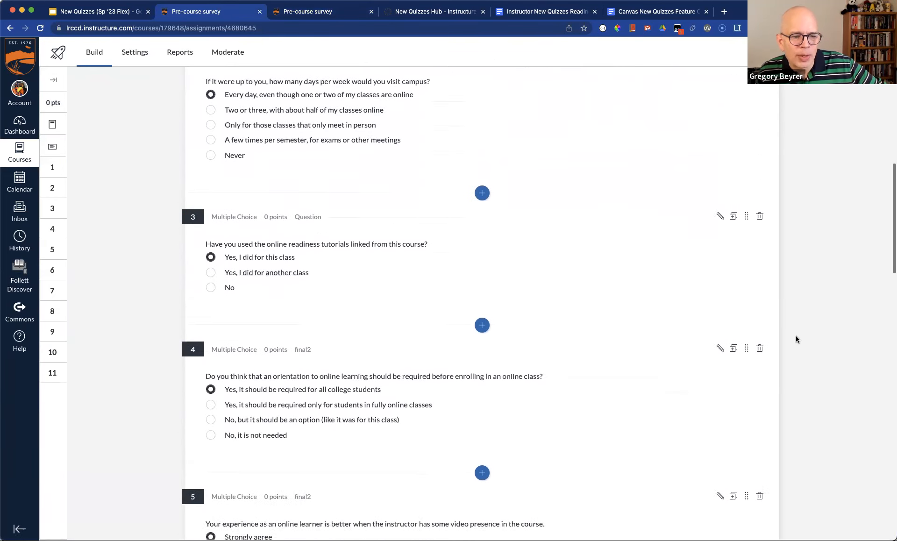
scroll(796, 339, down, 15)
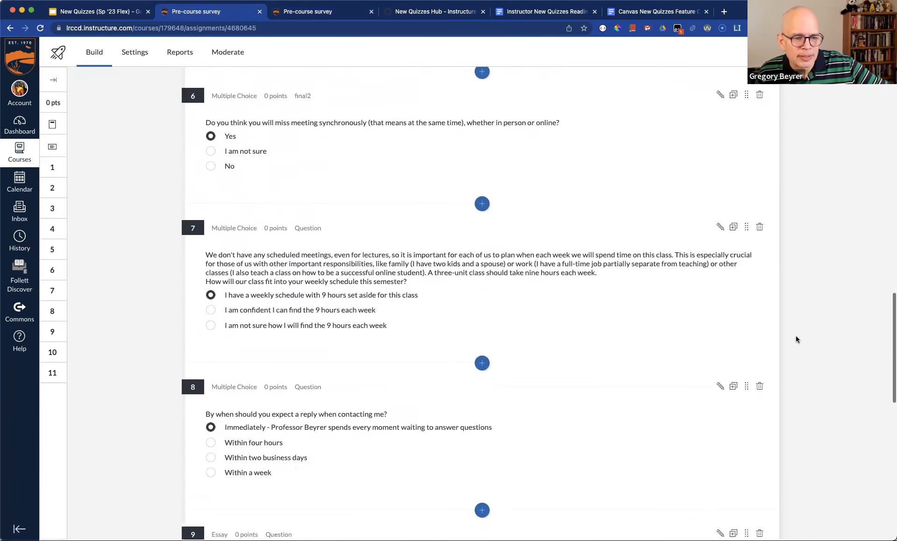
scroll(795, 339, down, 4)
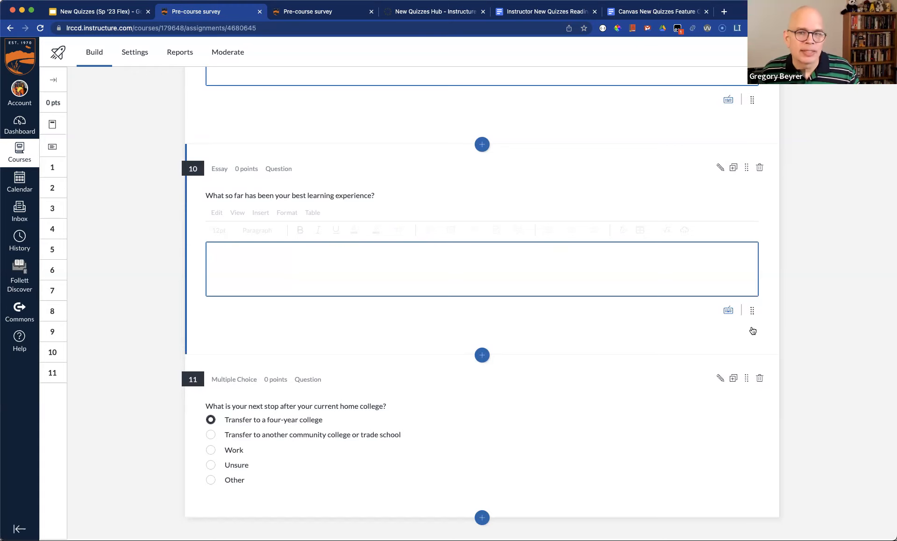
scroll(696, 222, up, 20)
scroll(688, 265, down, 4)
click(720, 182)
scroll(634, 314, down, 2)
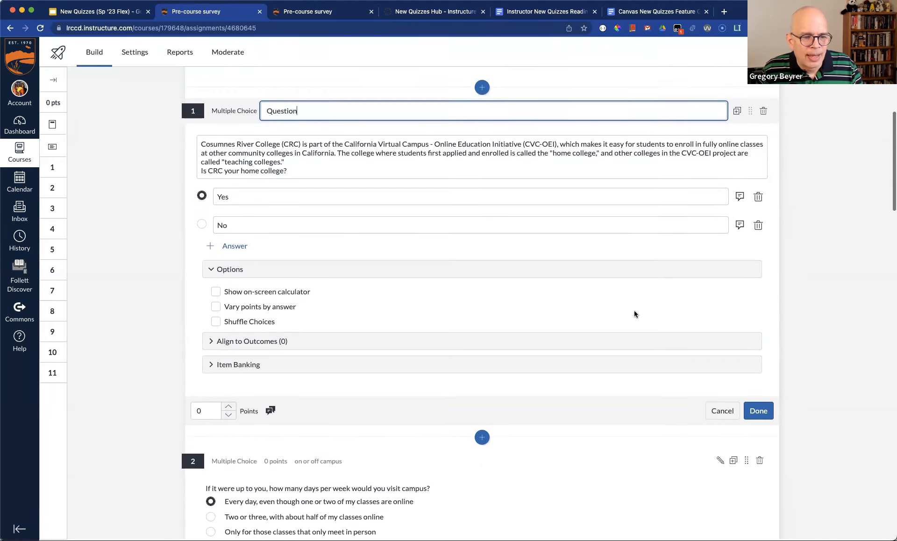
click(199, 391)
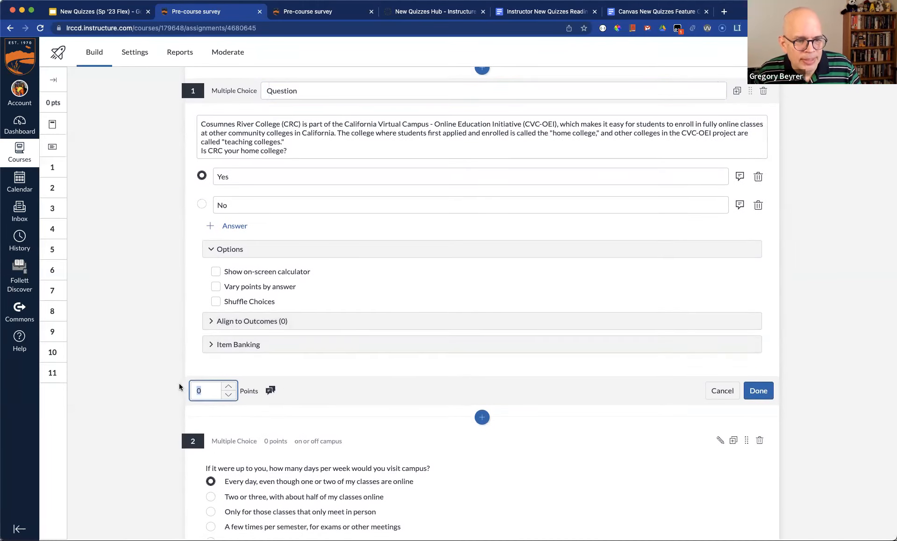
click(177, 384)
scroll(191, 381, up, 5)
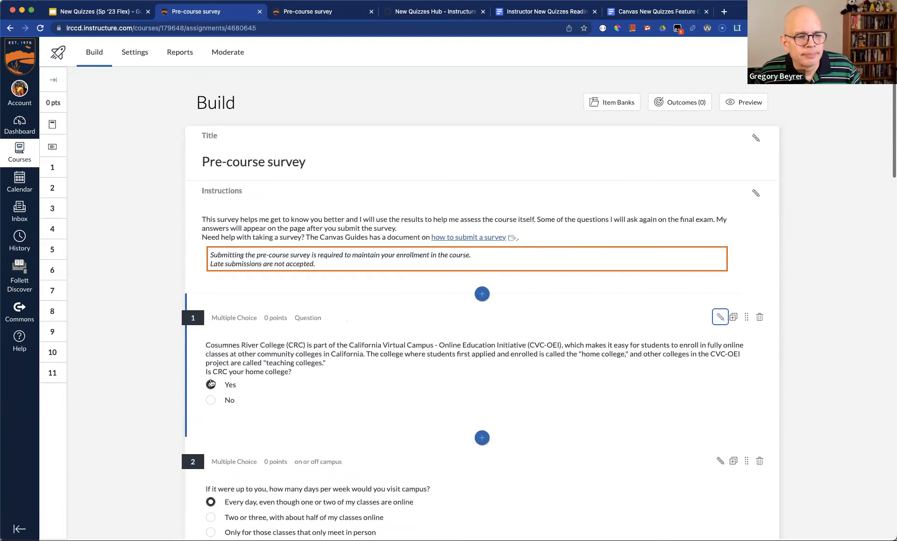
Open the first survey question for editing and set its points to 10.
click(722, 317)
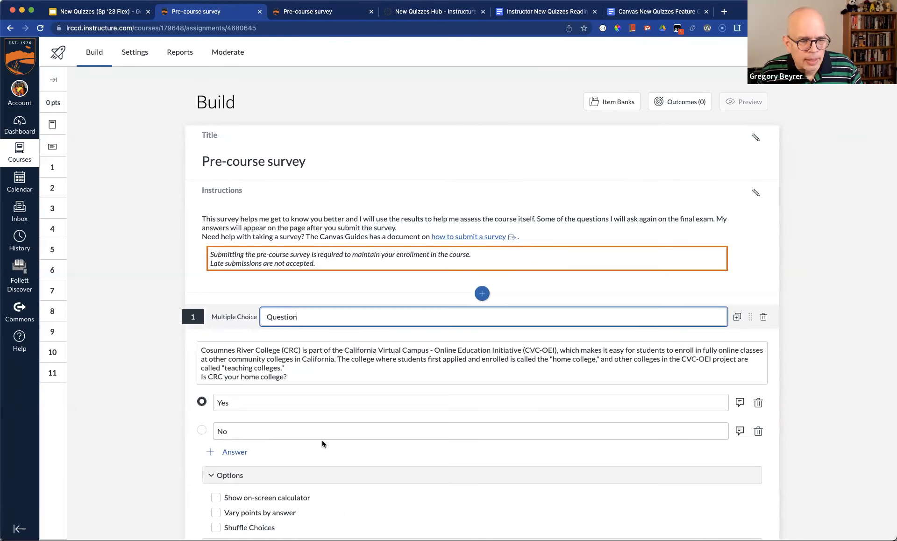
scroll(321, 440, down, 2)
scroll(211, 430, down, 3)
click(211, 430)
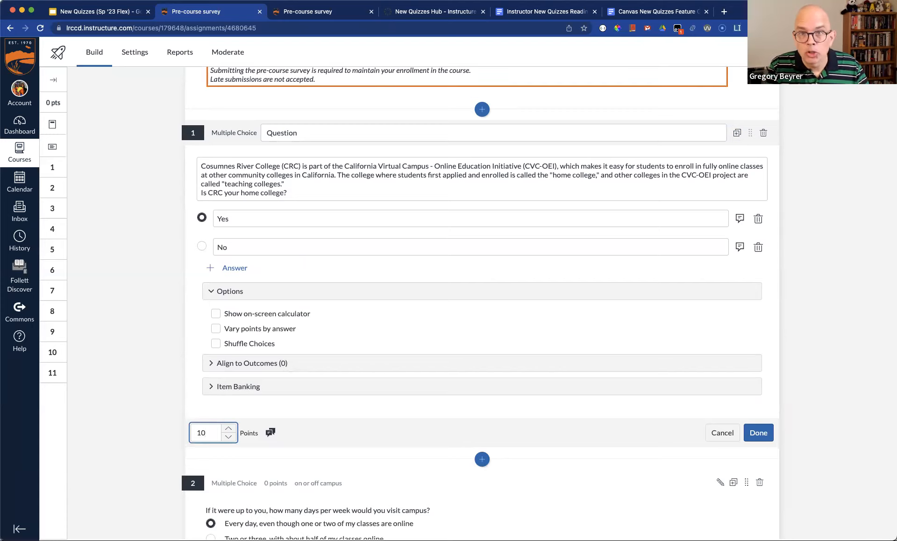
Vary the first question's points by answer, awarding 10 points each for Yes and No.
click(216, 329)
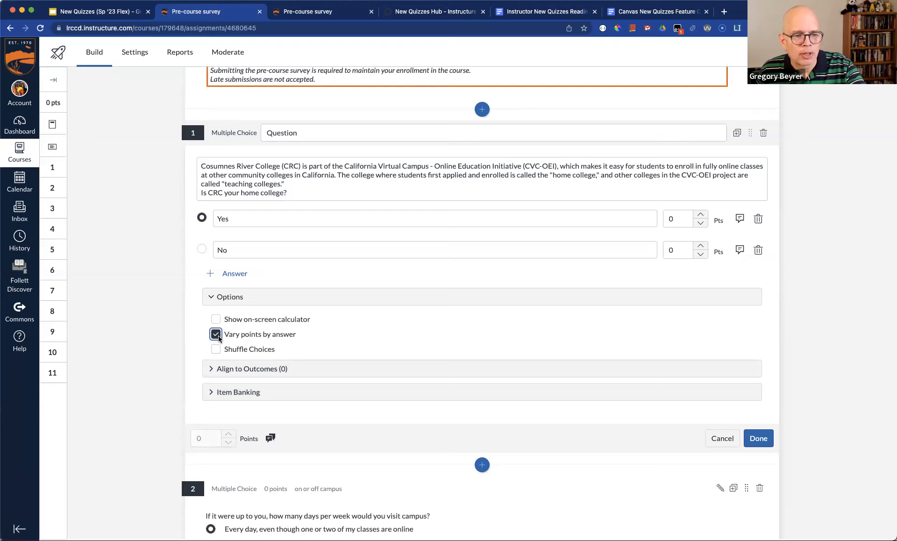
click(663, 218)
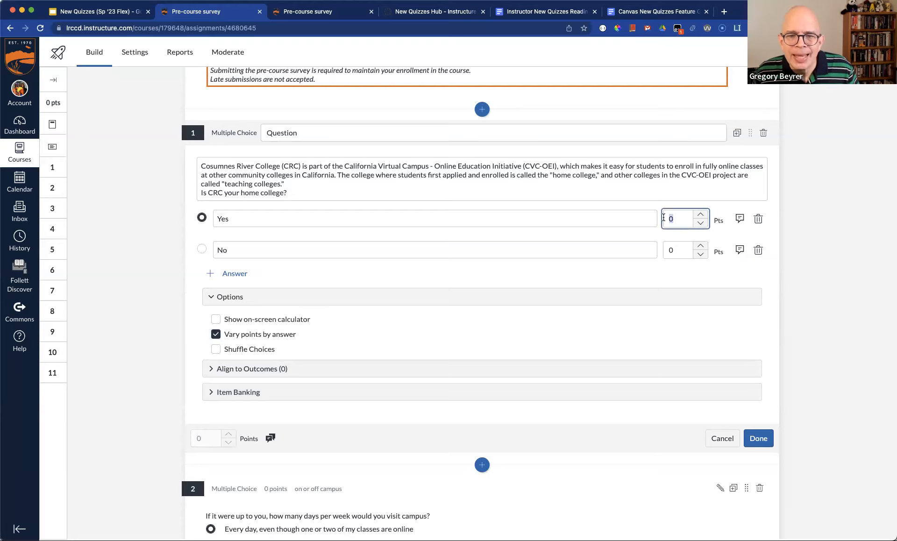
text(10)
click(677, 251)
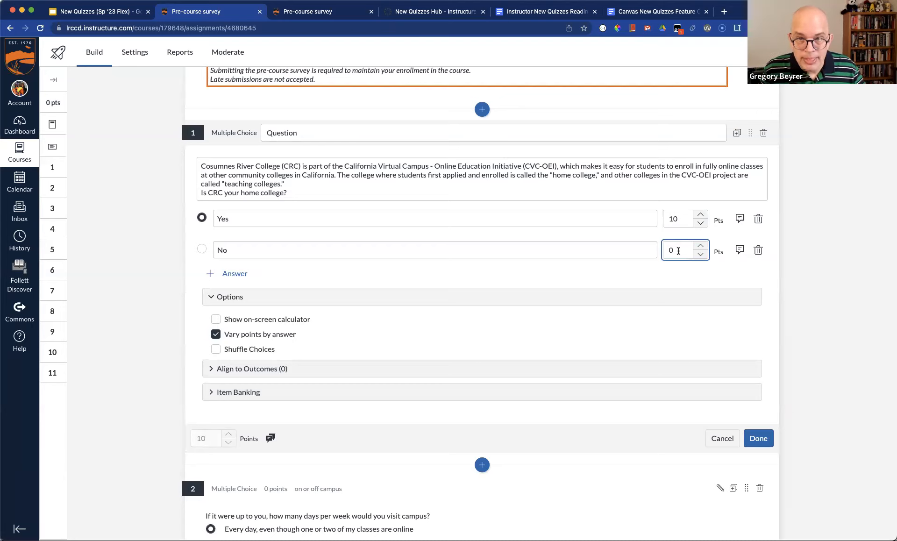
click(633, 281)
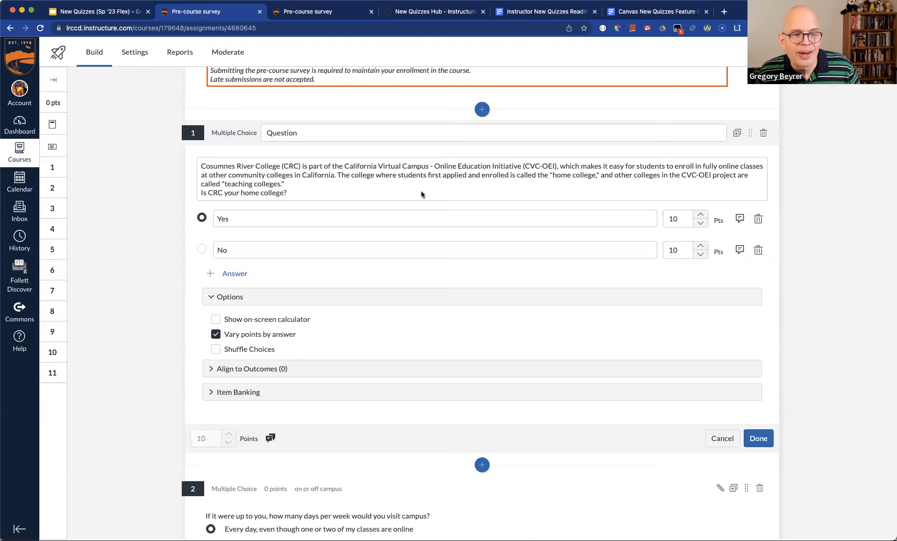
Add the bold line "YOU MUST ANSWER THIS QUESTION TO EARN THE POINTS FOR THIS SURVEY. EITHER ANSWER WILL GIVE YOU THOSE POINTS." and save question 1.
click(395, 187)
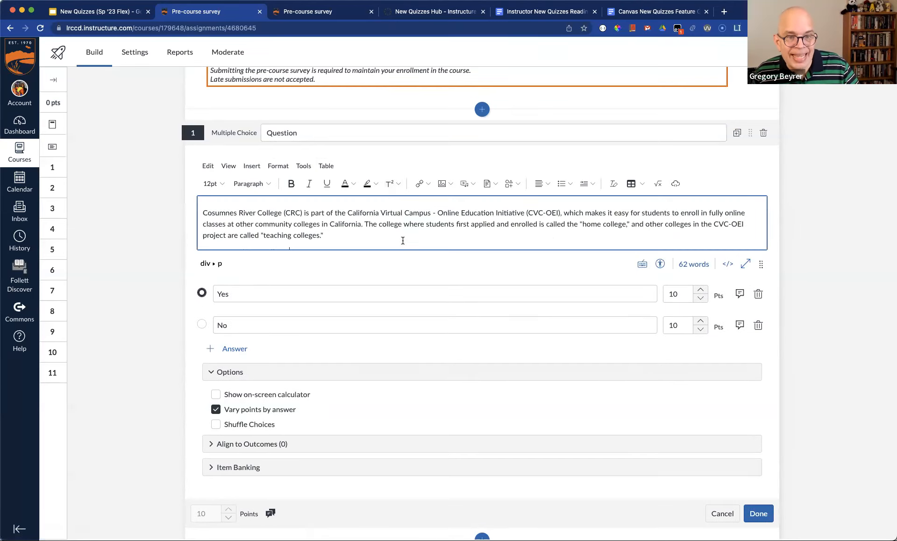
key(Return)
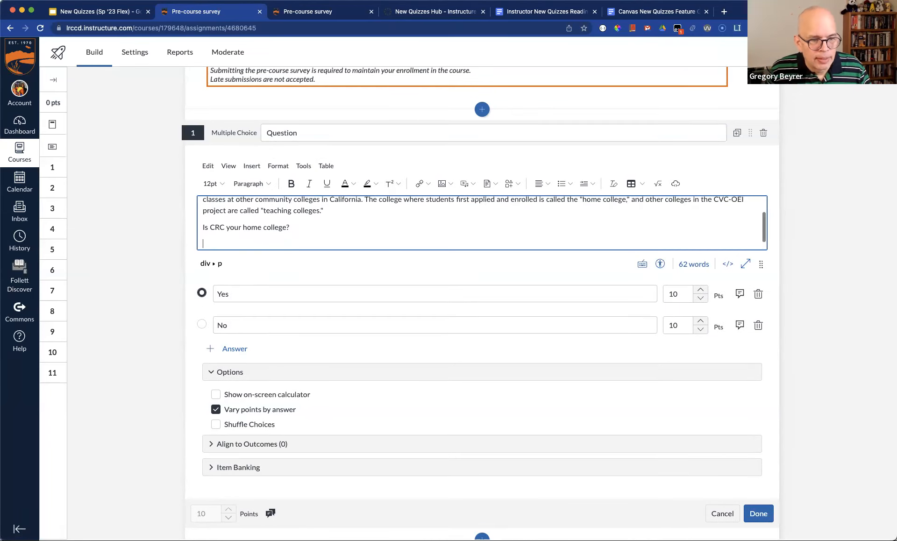
key(super+b)
text(YOU MUST)
text(AN ANSWER THIS)
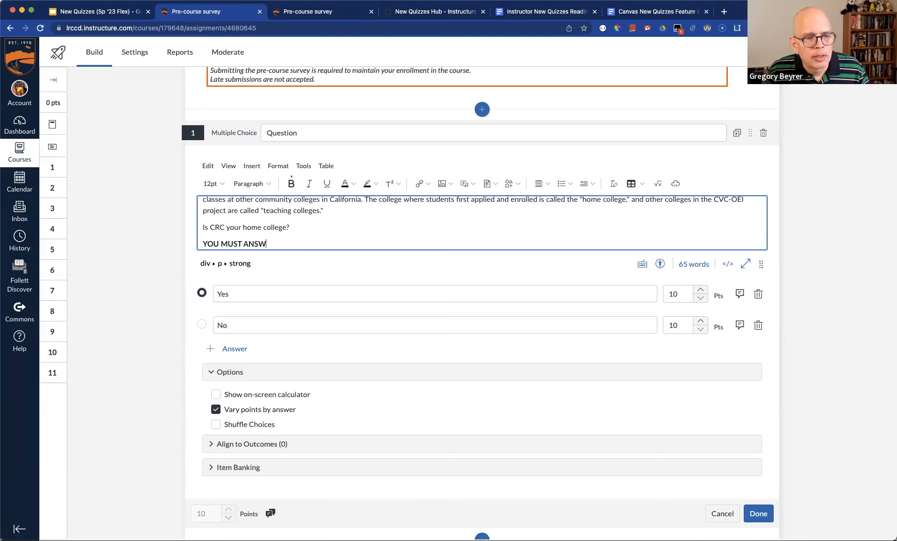
text( QUESTION)
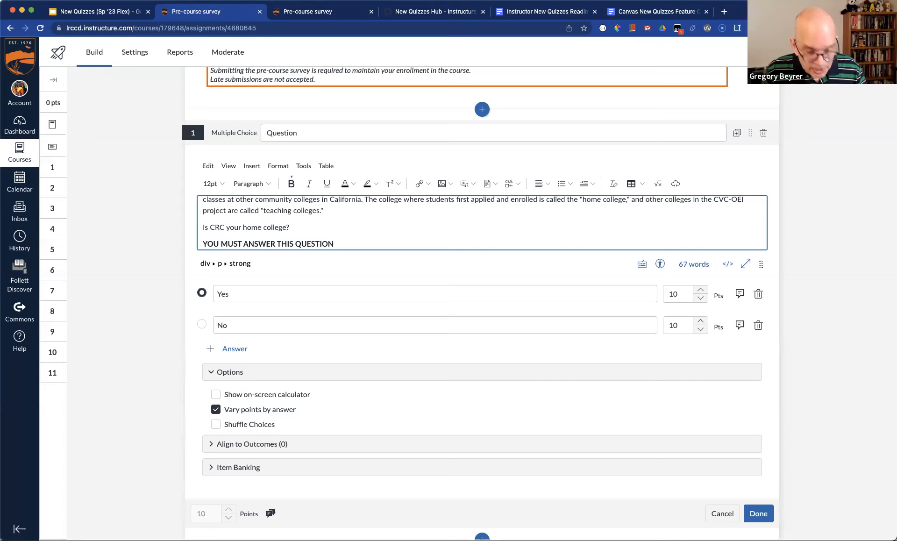
text(TO)
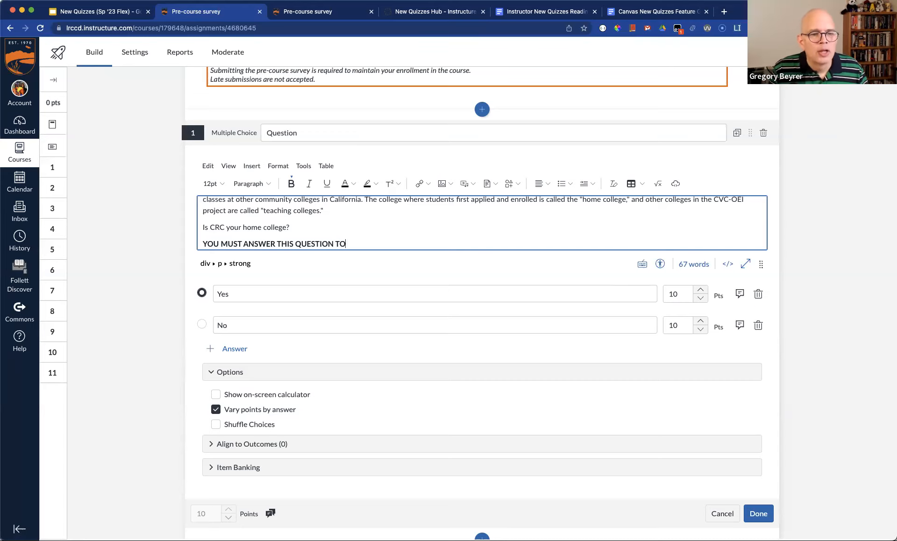
text( EARN THE POINTS FOR THIS SURVEY. EITHER ANSWER WILL GIVE YOUT)
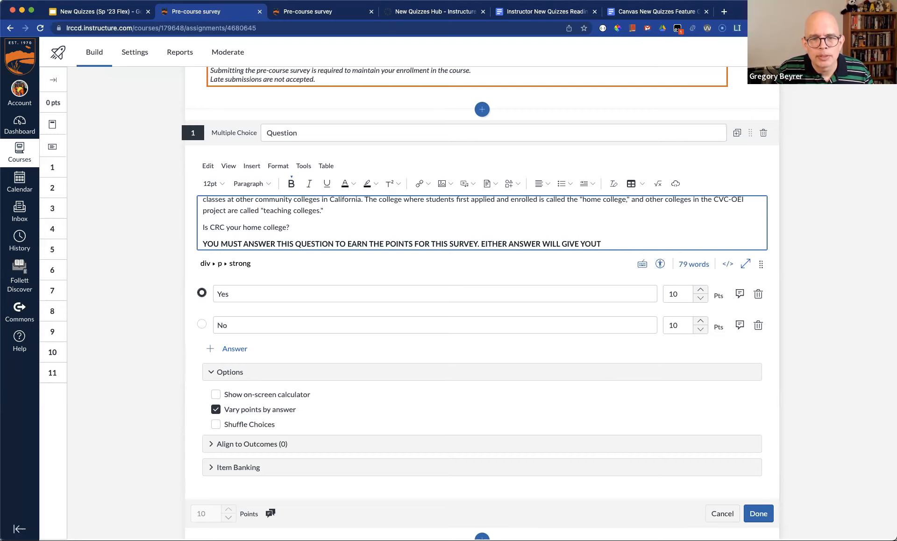
key(BackSpace)
text(THOSE POINTS.)
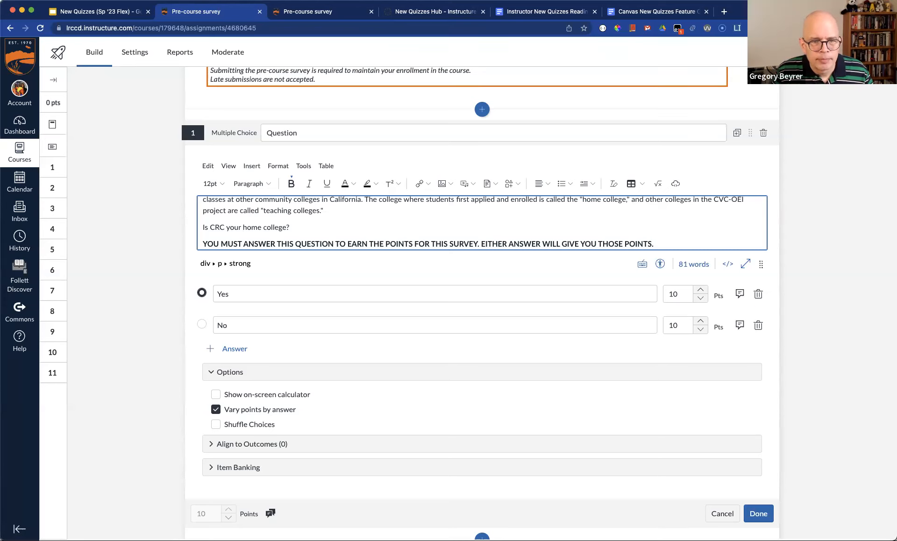
click(759, 513)
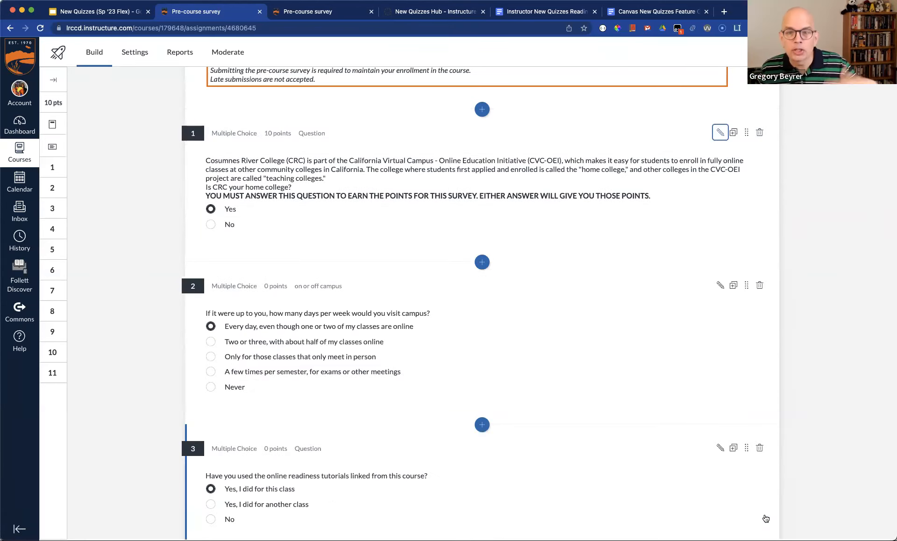
Preview the survey, answering questions 1 to 4 with Yes, "A few times per semester", "Yes, I did for another class" and "No, but it should be an option".
scroll(747, 280, up, 5)
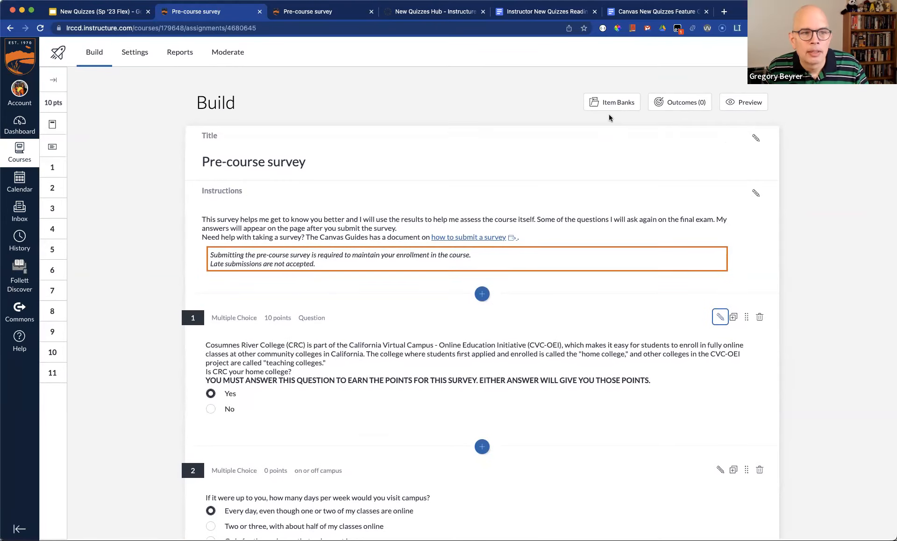
click(744, 102)
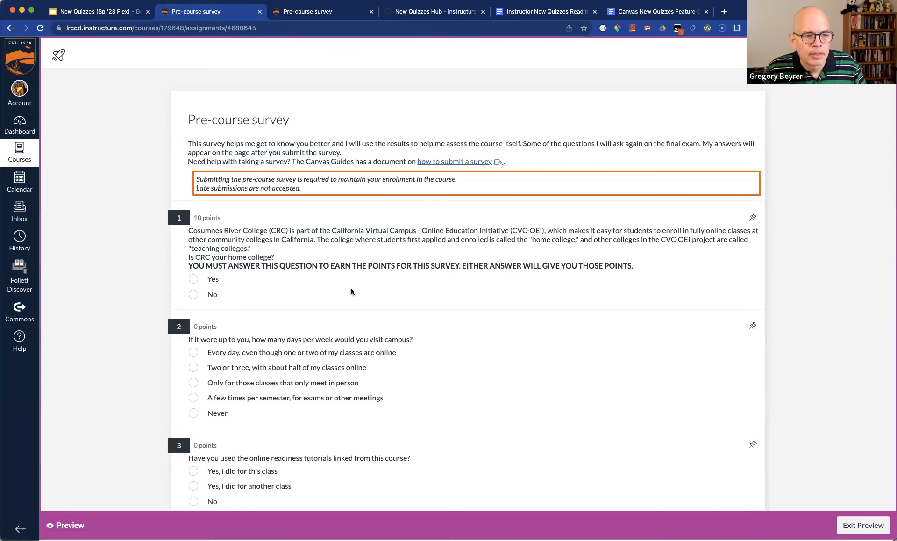
click(193, 279)
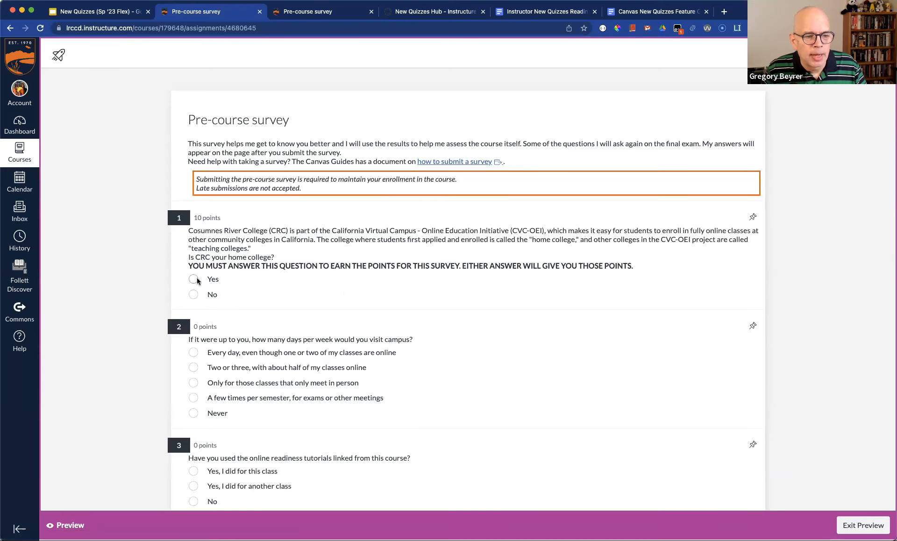
scroll(276, 311, down, 4)
click(193, 217)
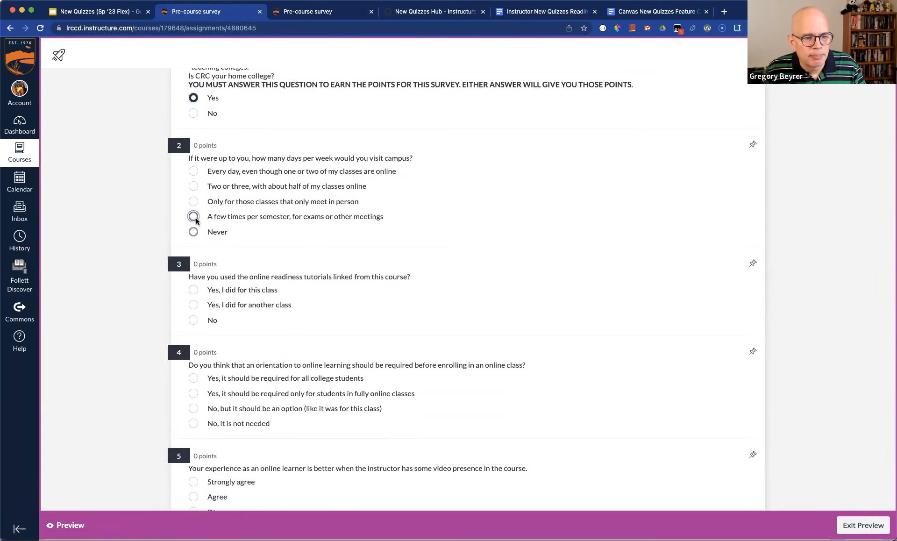
click(193, 304)
click(193, 408)
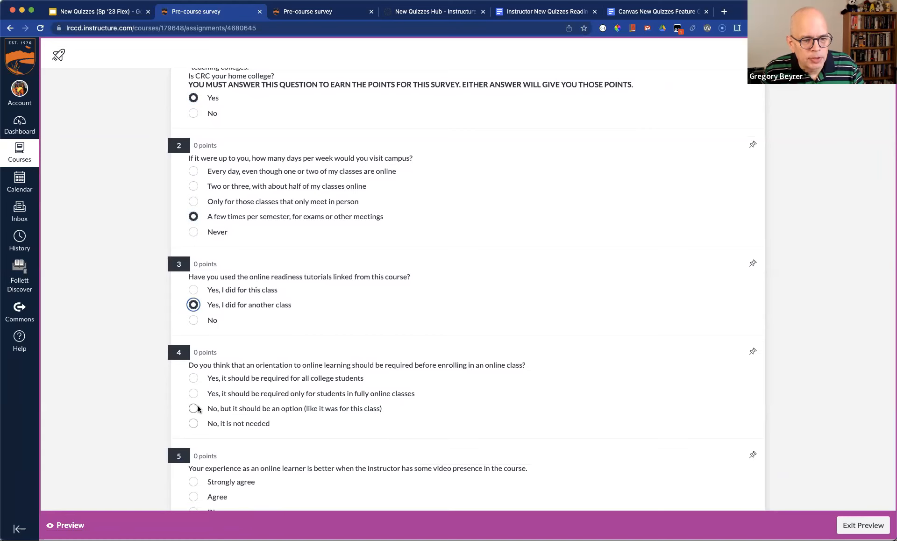
Answer preview questions 5 to 8 with Disagree, "I am not sure", "I am confident I can find the 9 hours each week" and Immediately.
scroll(209, 414, down, 6)
click(193, 252)
click(193, 341)
scroll(210, 361, down, 3)
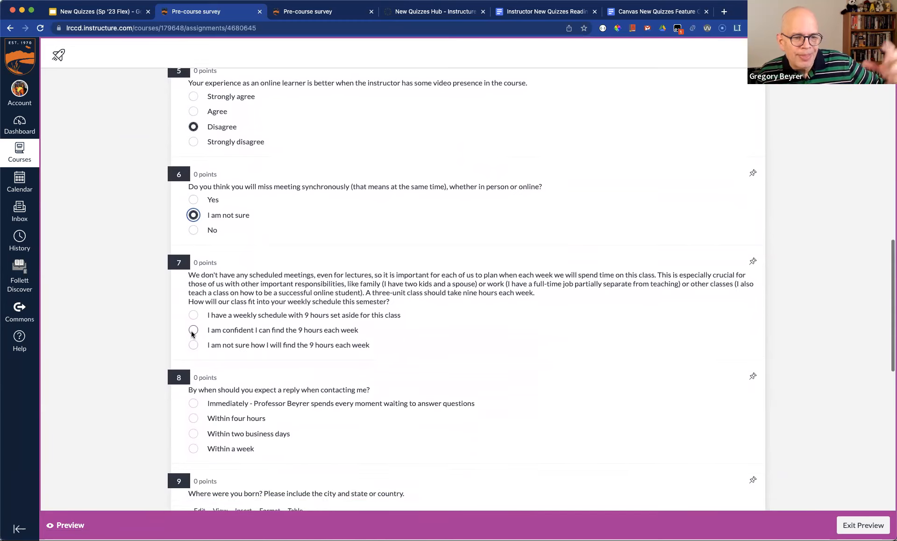
click(193, 329)
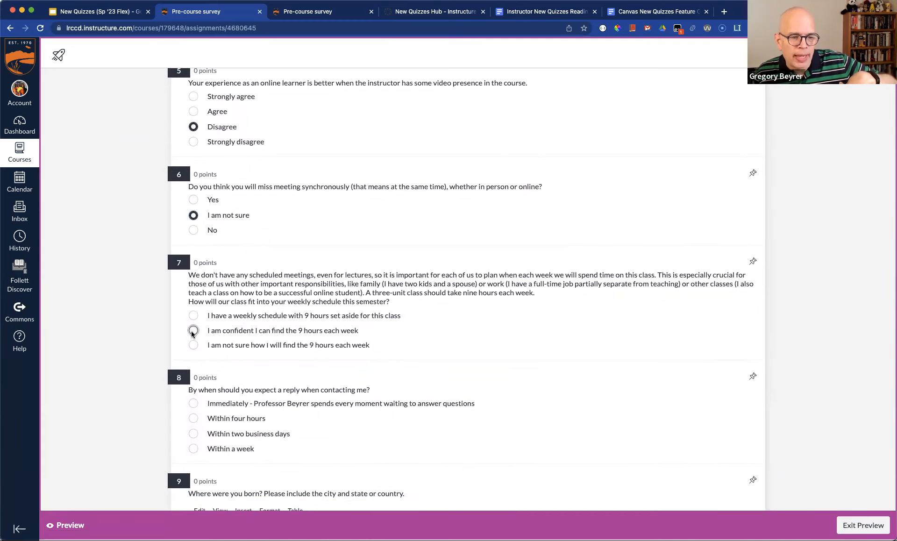
click(193, 403)
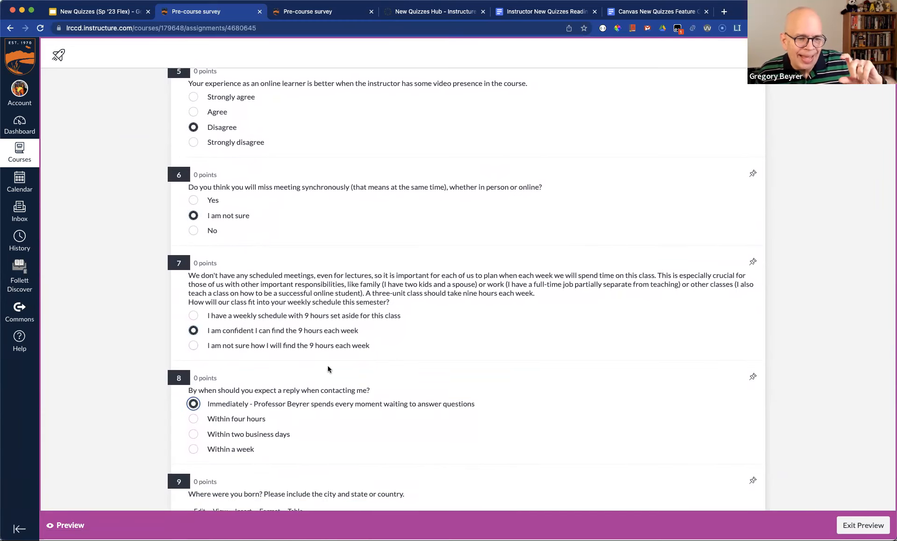
Answer the two essay questions, entering "Sacramento" for question 9 and "Teaching this class" for question 10.
scroll(327, 365, down, 4)
click(303, 408)
text(SACRAM)
key(BackSpace)
key(BackSpace)
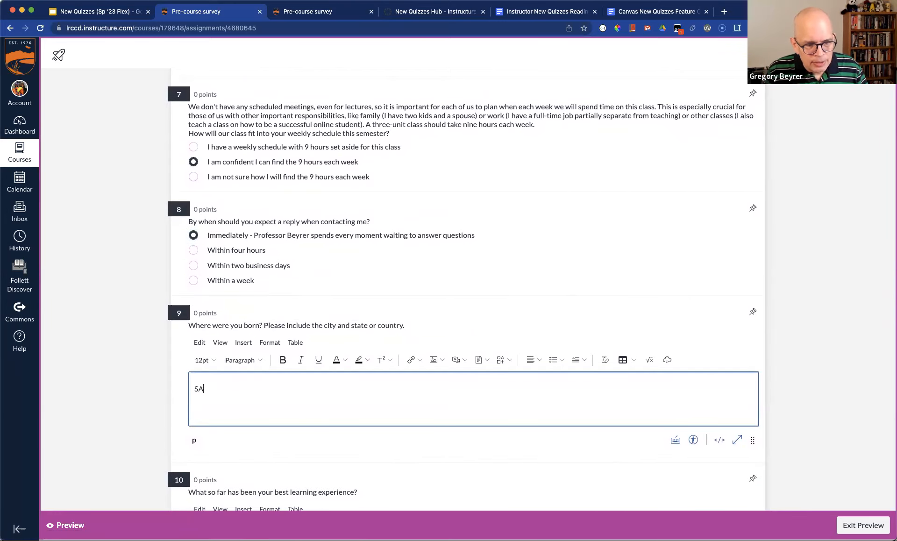
text(ramento)
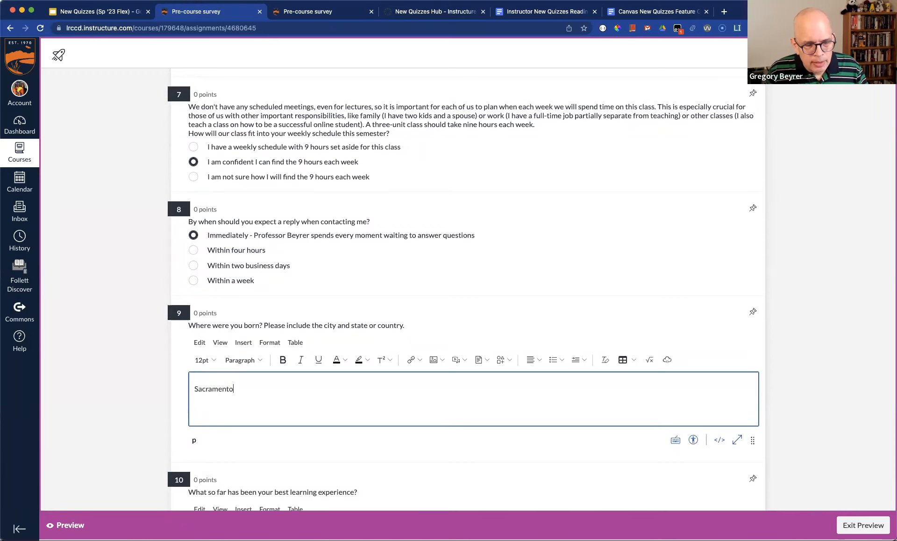
scroll(314, 350, down, 5)
click(279, 346)
text(Teaching this class)
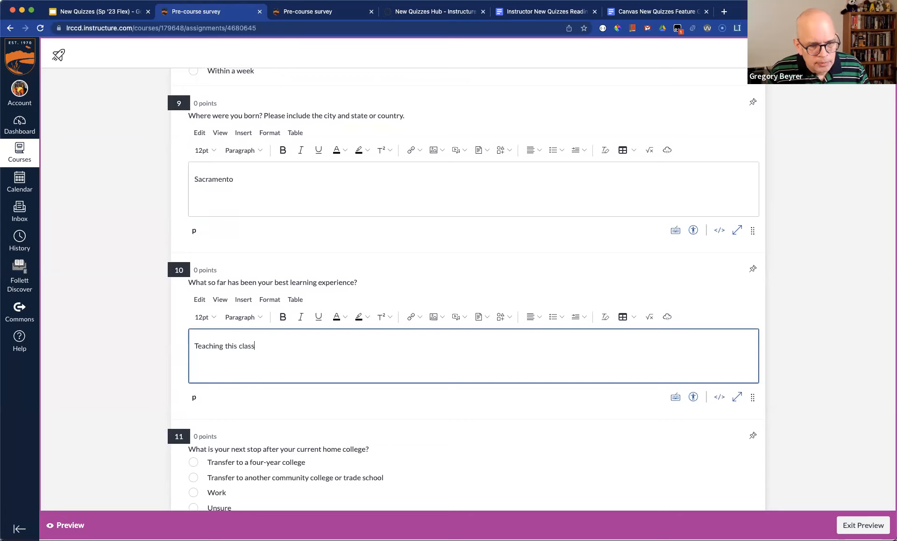
Choose Other for question 11 about the next stop after college, and submit the preview attempt.
scroll(253, 423, down, 3)
click(209, 427)
click(193, 443)
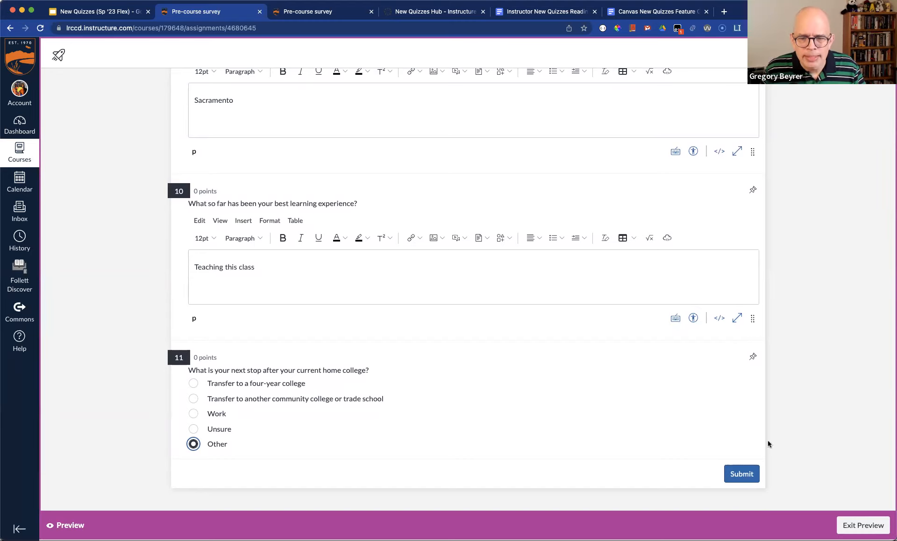
click(742, 474)
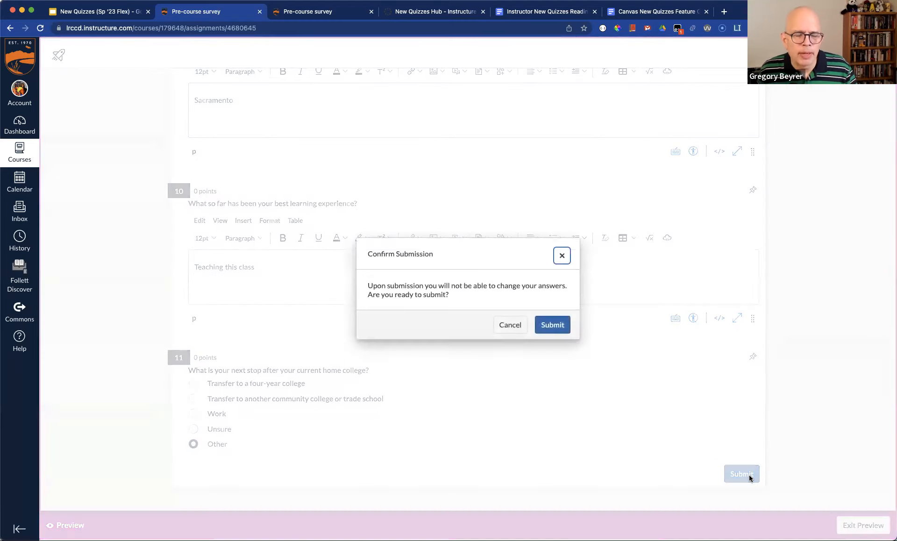
click(564, 326)
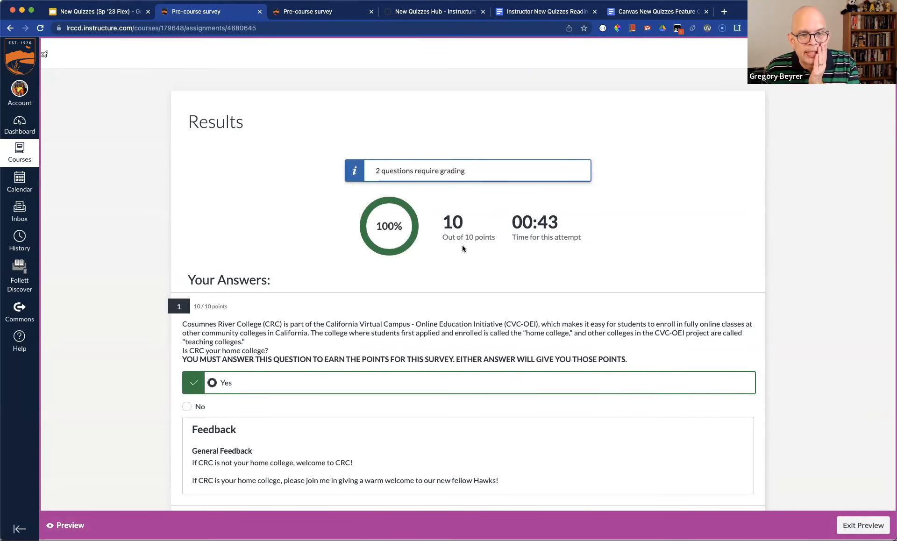
Examine the preview results, including the overall score and each question's answer marking, correct answer and general feedback.
drag(374, 171, 480, 183)
click(482, 256)
scroll(515, 359, down, 4)
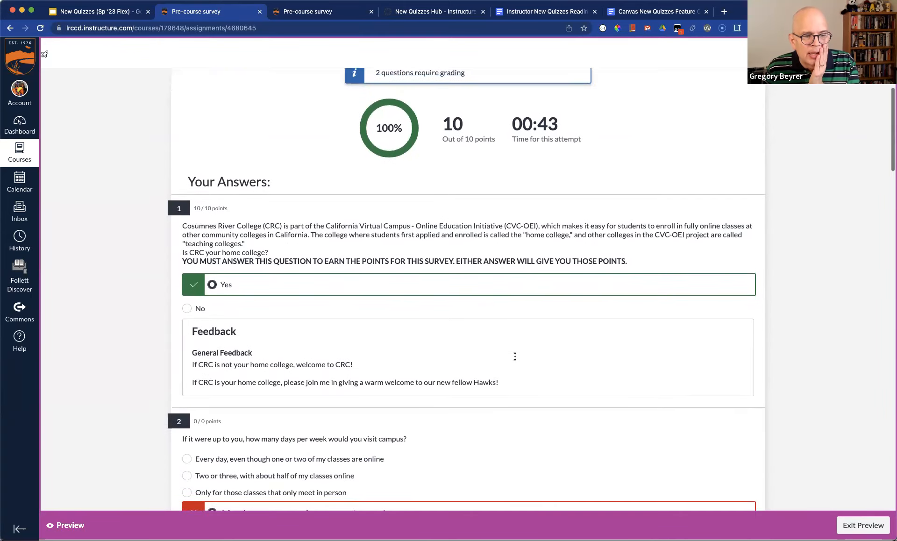
scroll(515, 358, down, 1)
drag(192, 259, 313, 269)
scroll(342, 322, down, 1)
scroll(341, 325, down, 1)
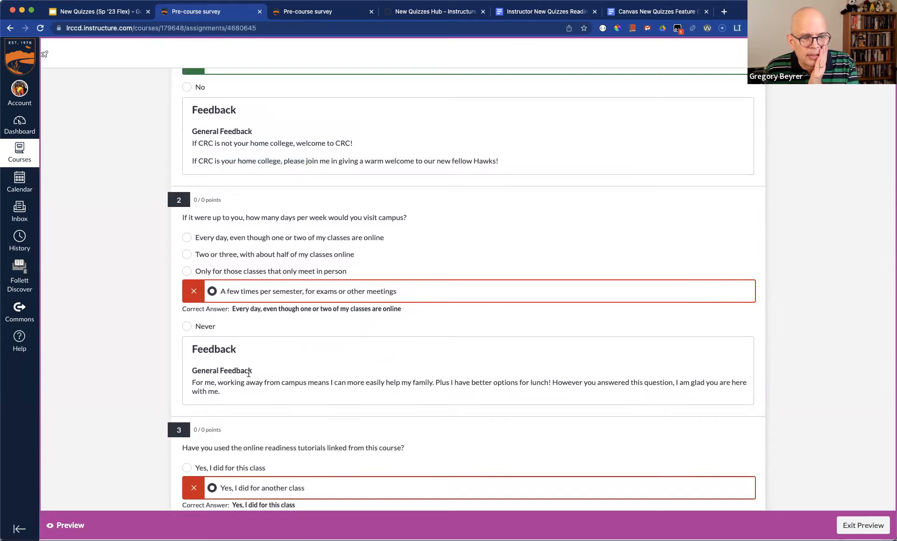
scroll(346, 392, down, 6)
scroll(296, 396, down, 9)
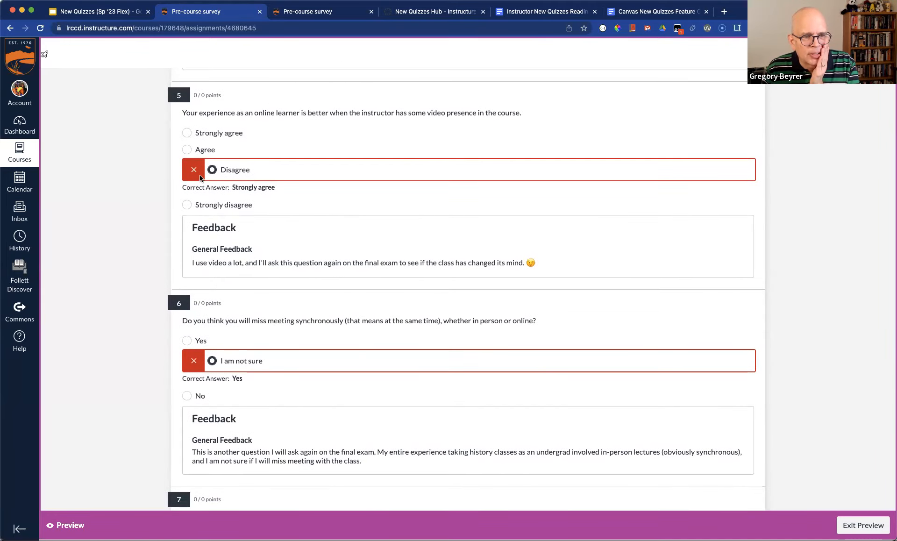
scroll(249, 325, up, 9)
scroll(225, 272, up, 12)
scroll(225, 271, up, 3)
scroll(226, 271, down, 18)
scroll(226, 271, down, 20)
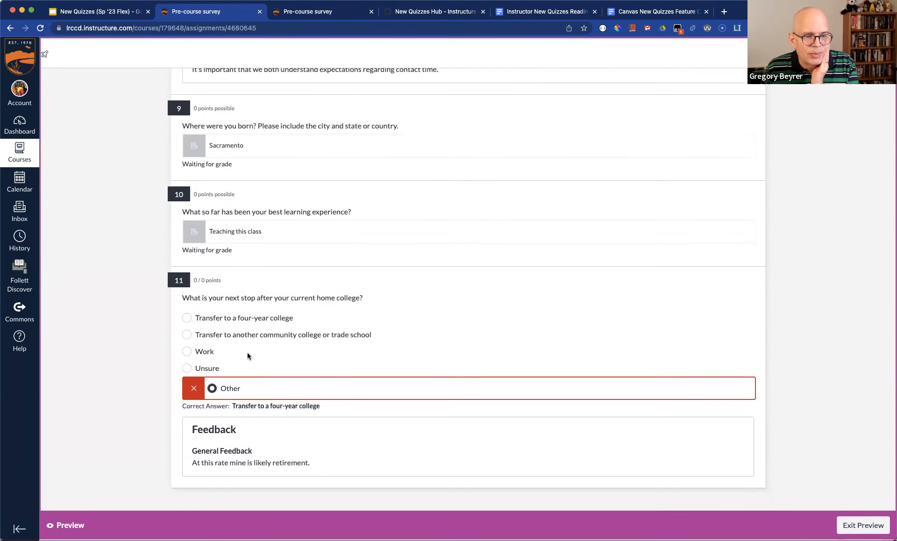
Check the grading status of essay questions 9 and 10 in the results, and exit the preview.
scroll(247, 356, up, 3)
double_click(221, 344)
drag(234, 359, 153, 363)
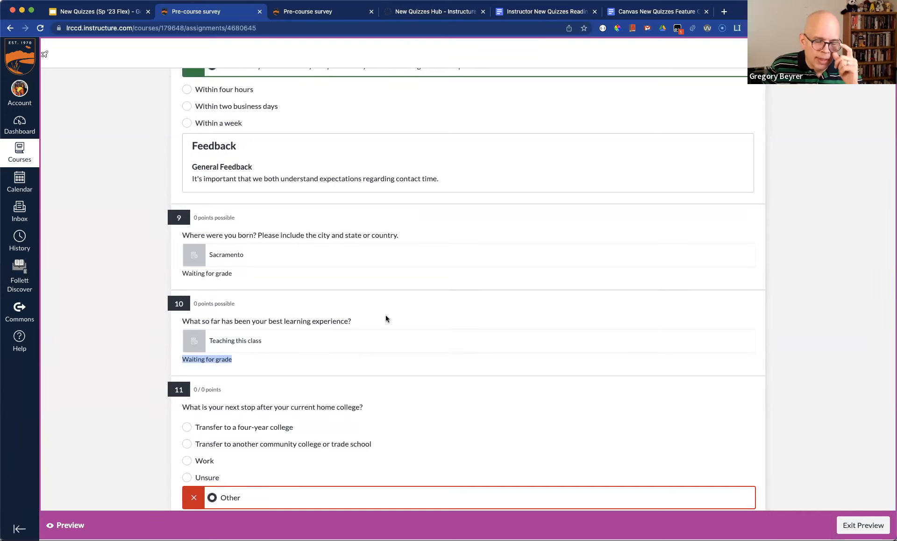
scroll(599, 271, up, 3)
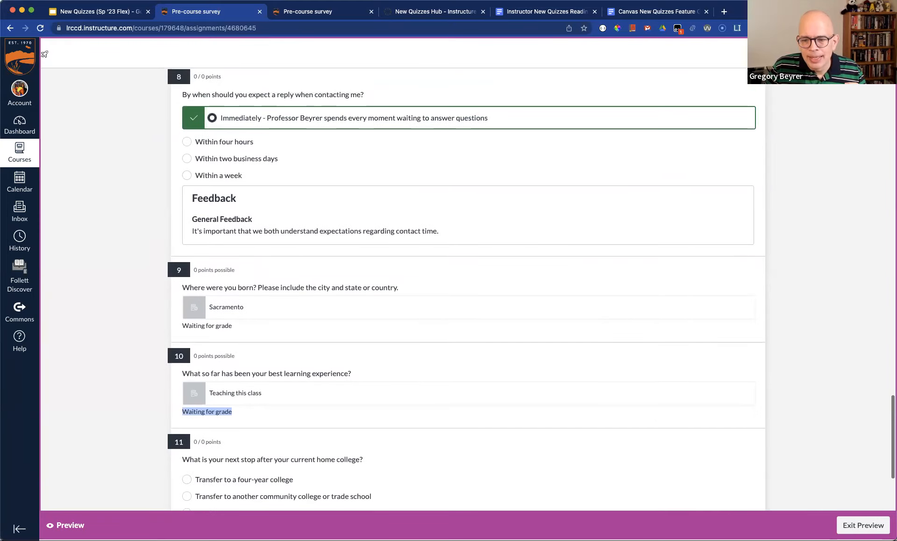
click(867, 525)
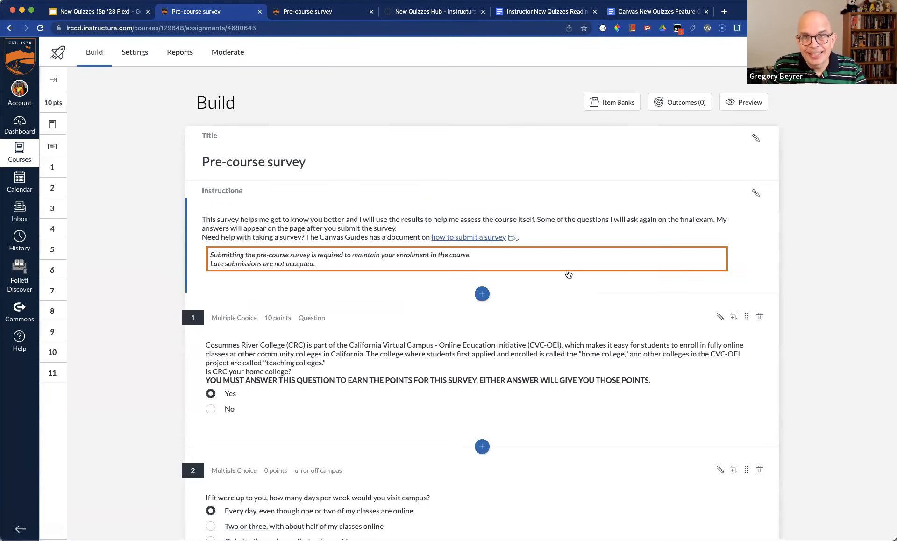
In the survey settings, stop indicating responses as correct/incorrect in the student result view, and allow multiple attempts.
click(136, 52)
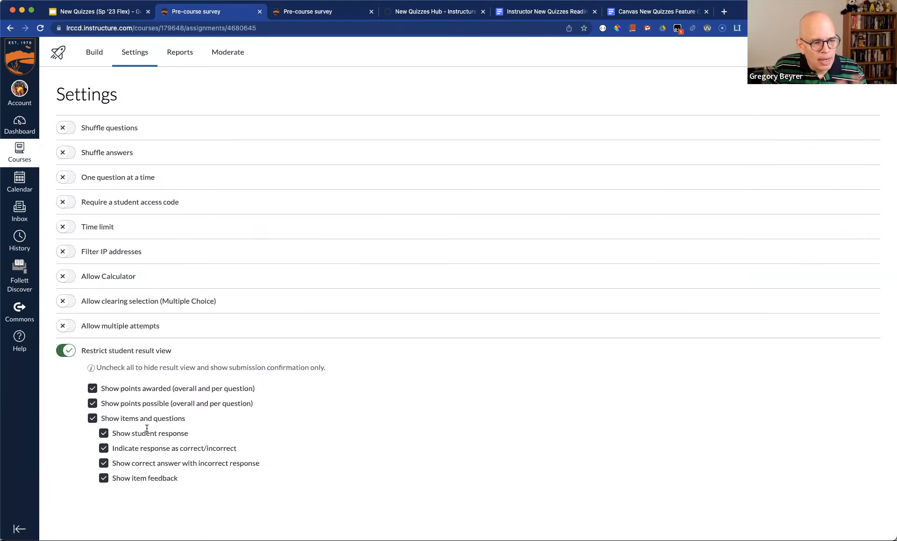
click(103, 448)
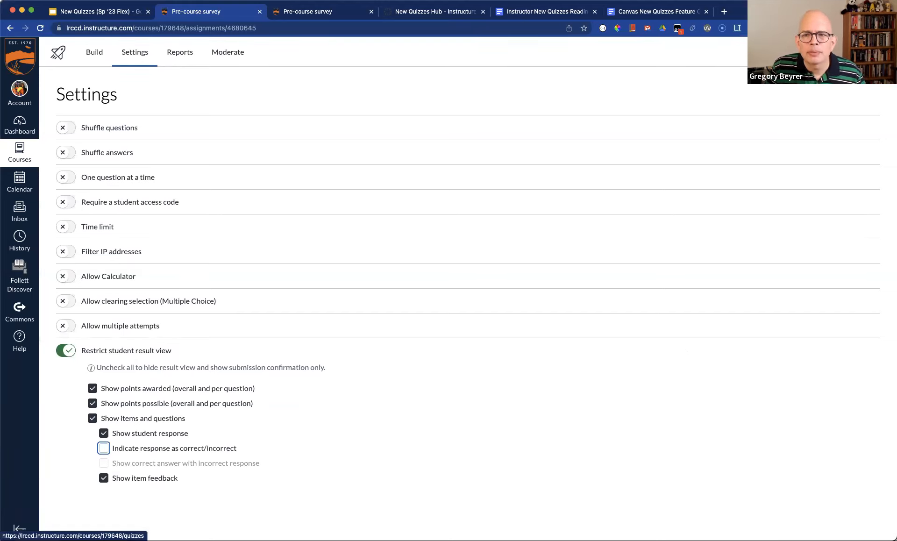
click(491, 329)
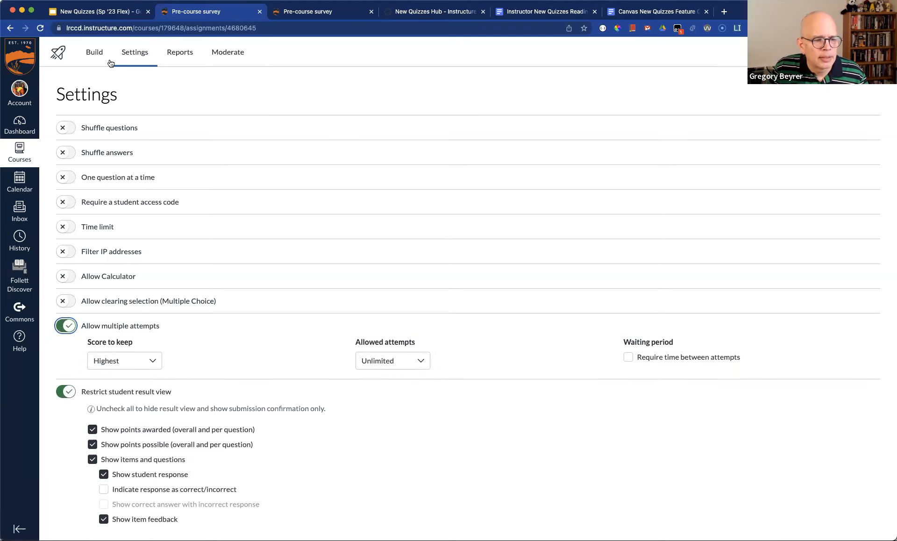
scroll(170, 264, down, 1)
Preview the survey, answer Yes to question 1 only, and submit the attempt with the other questions unanswered.
click(98, 55)
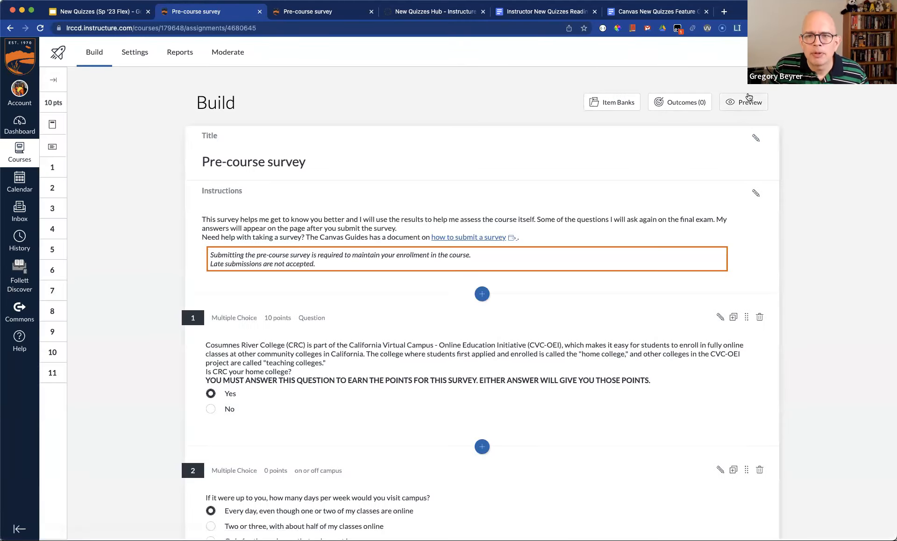
click(742, 100)
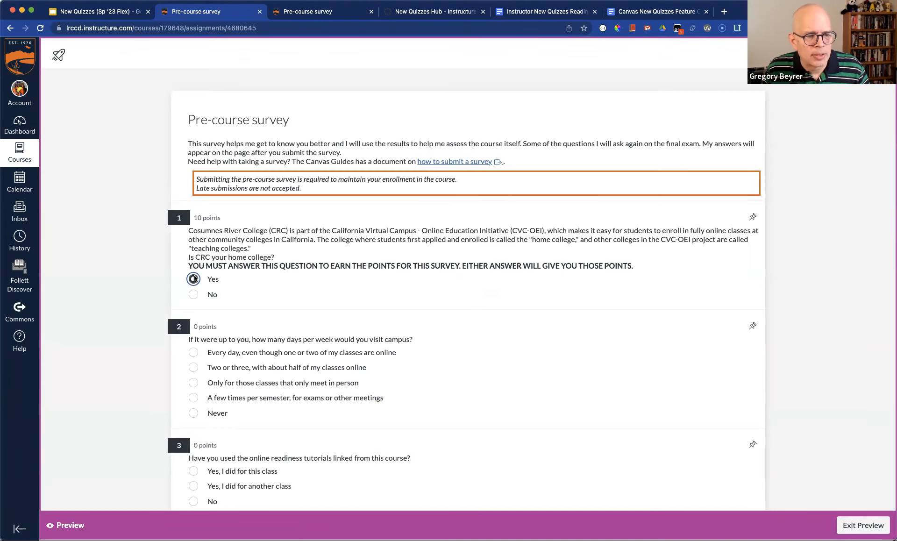
click(193, 279)
scroll(194, 277, down, 20)
click(743, 475)
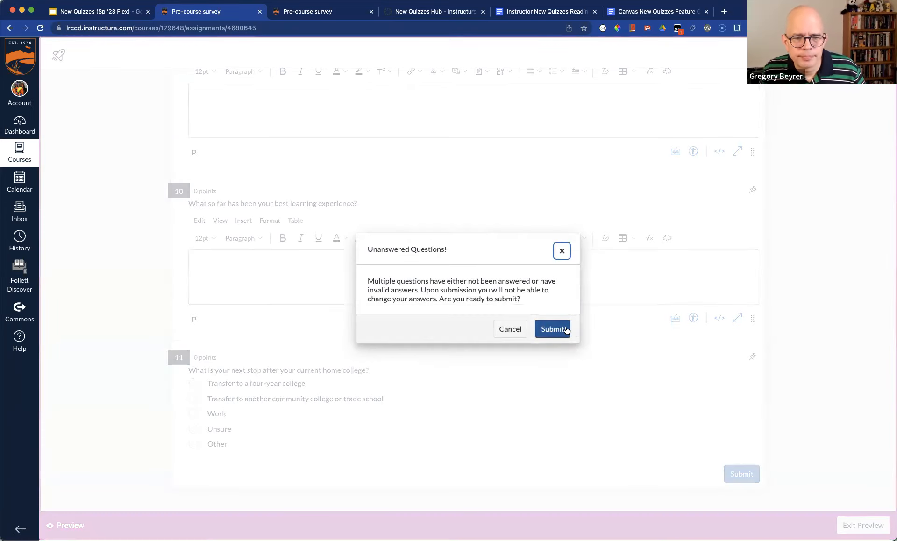
click(565, 329)
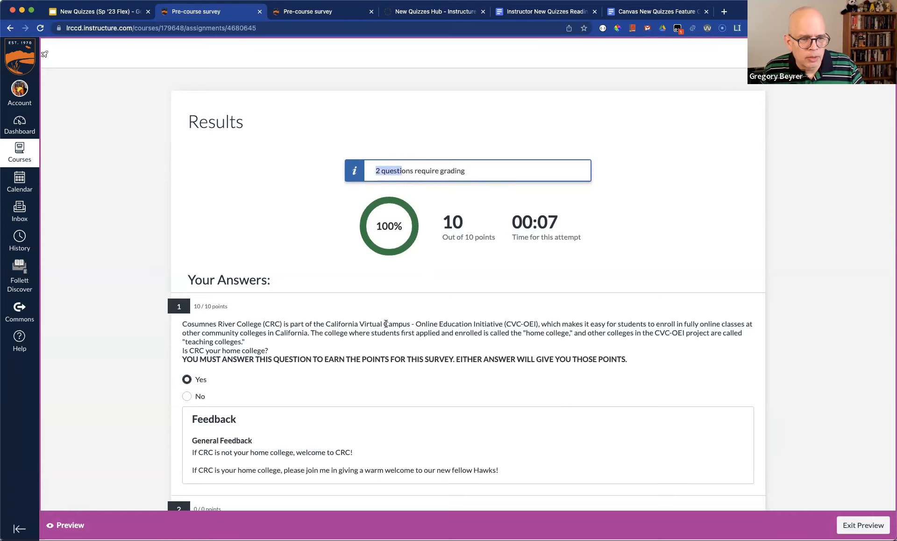
Examine the preview results for each question's points, answer marking and feedback, including essay questions 9 and 10, and exit the preview.
scroll(391, 338, down, 2)
scroll(391, 340, down, 10)
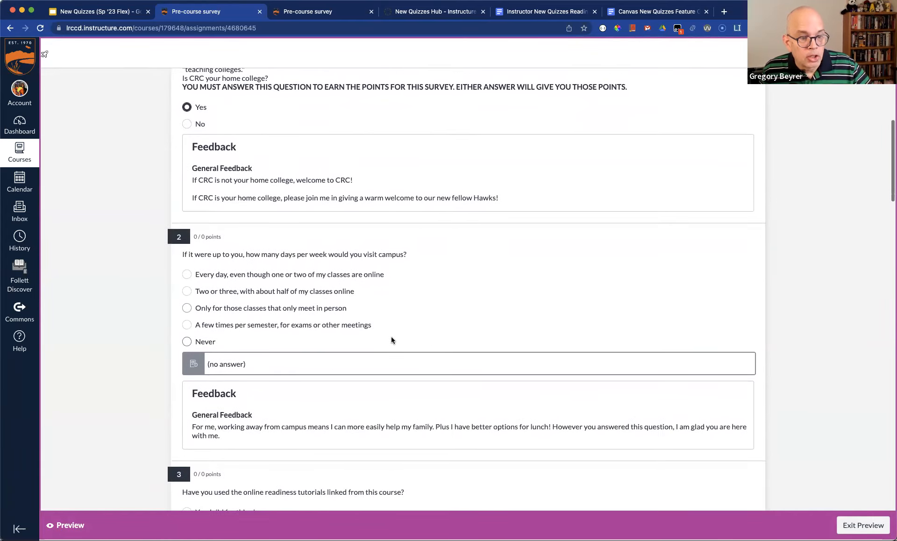
scroll(391, 340, down, 10)
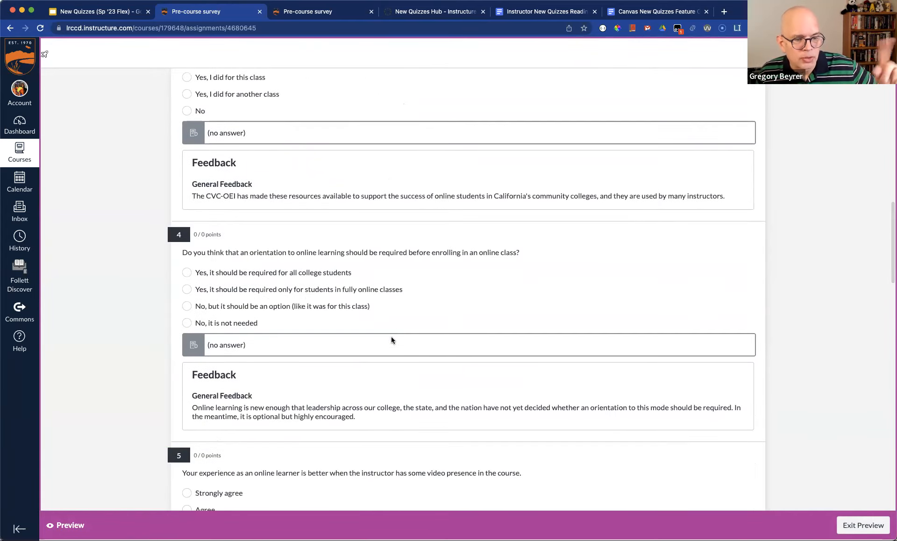
scroll(391, 338, down, 3)
scroll(391, 338, up, 11)
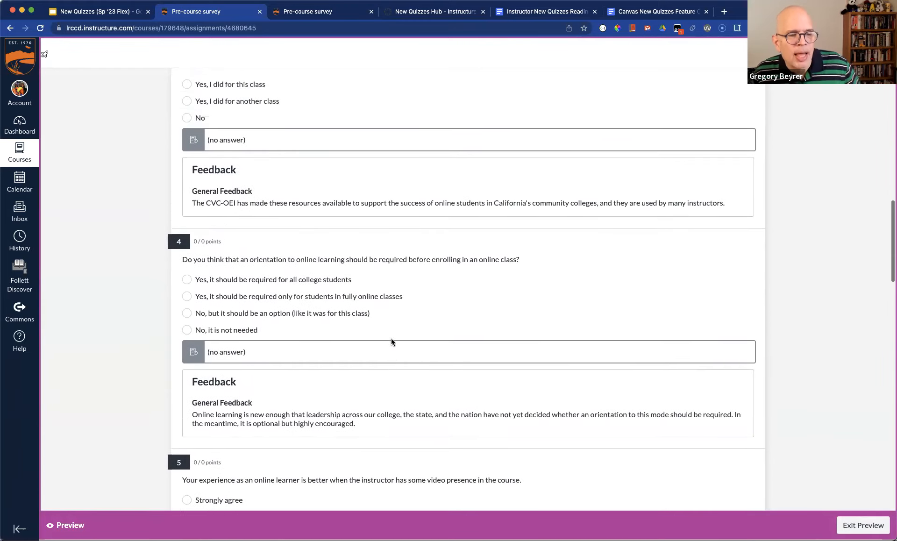
scroll(391, 338, up, 1)
scroll(391, 338, down, 20)
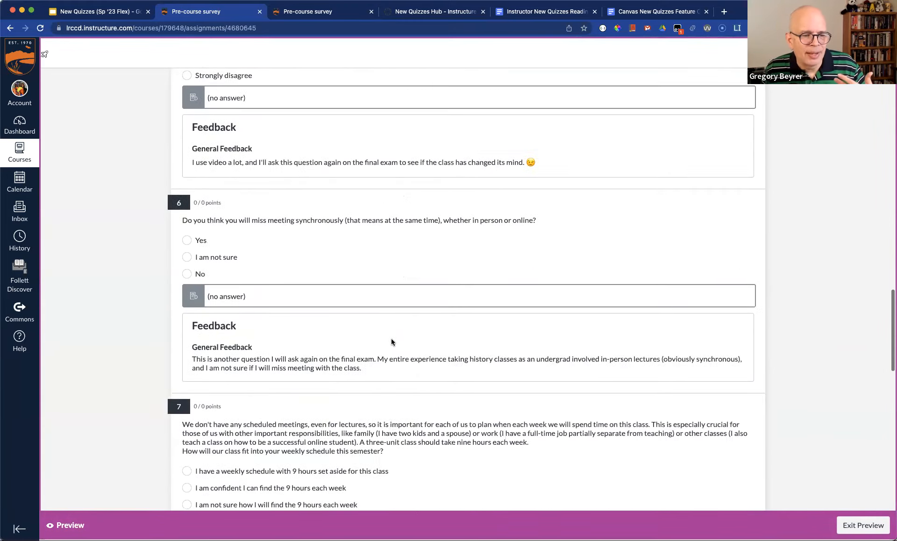
scroll(344, 361, down, 11)
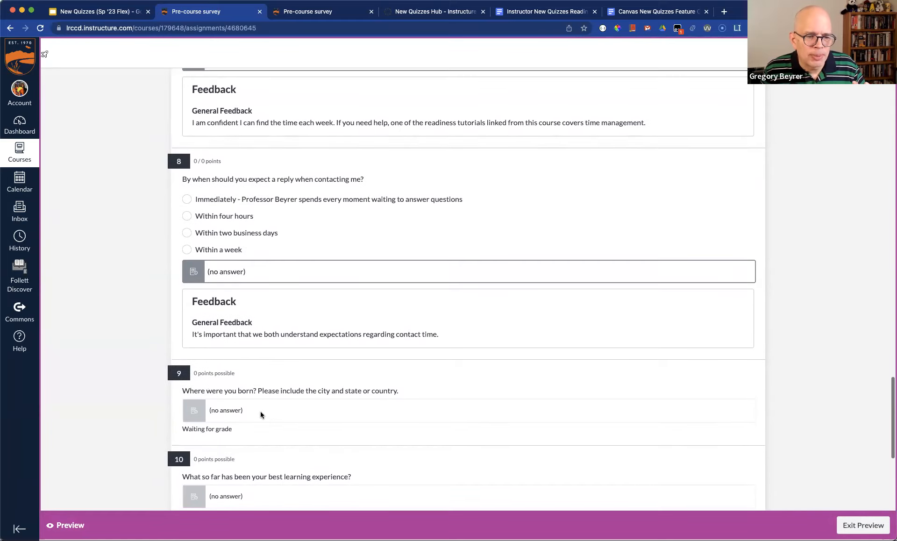
drag(182, 388, 255, 392)
scroll(351, 376, up, 20)
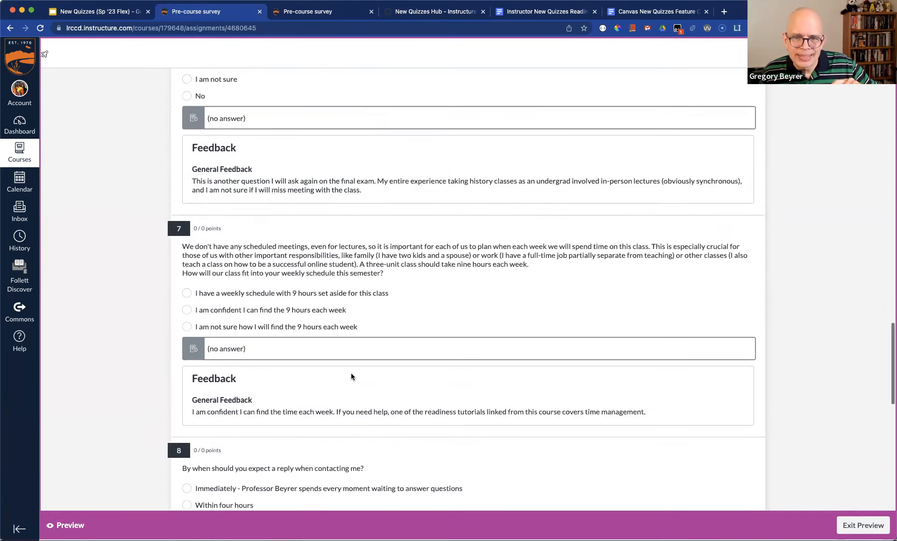
click(863, 525)
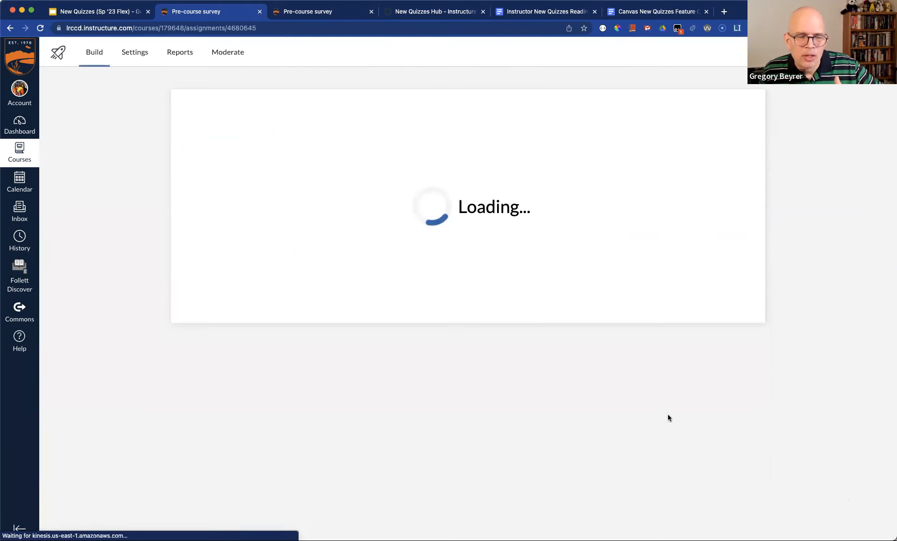
Add a Fill in the Blank question after question 8 reading "Where were you born - include city and country: `birthplace`" with an open entry answer.
scroll(528, 318, down, 20)
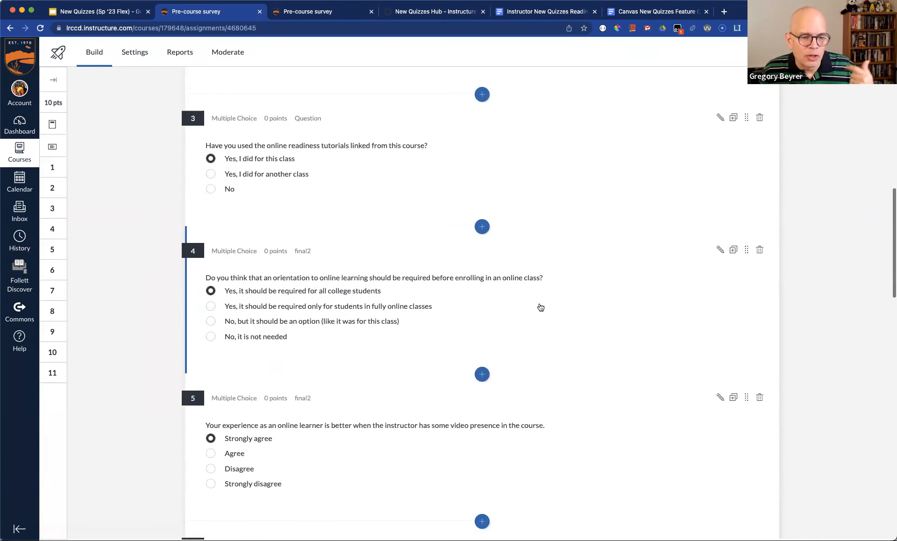
scroll(540, 306, down, 3)
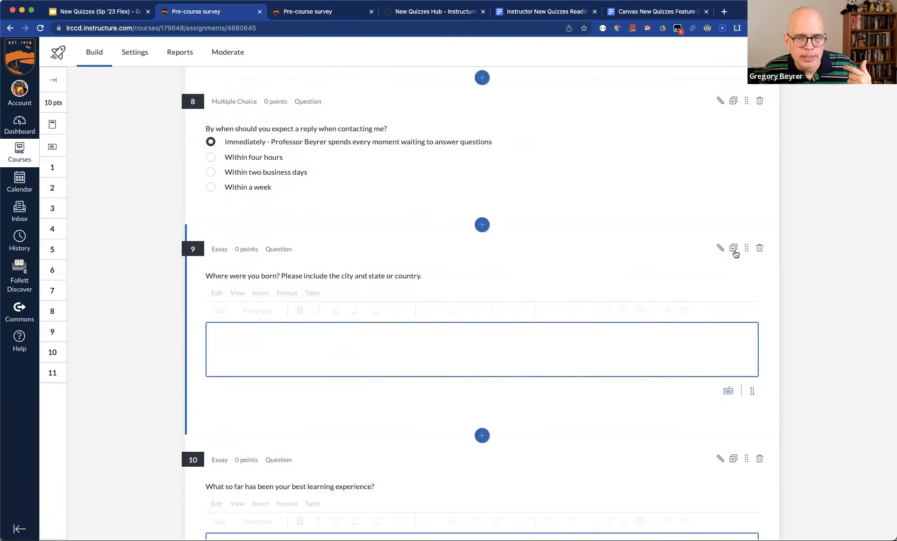
click(482, 225)
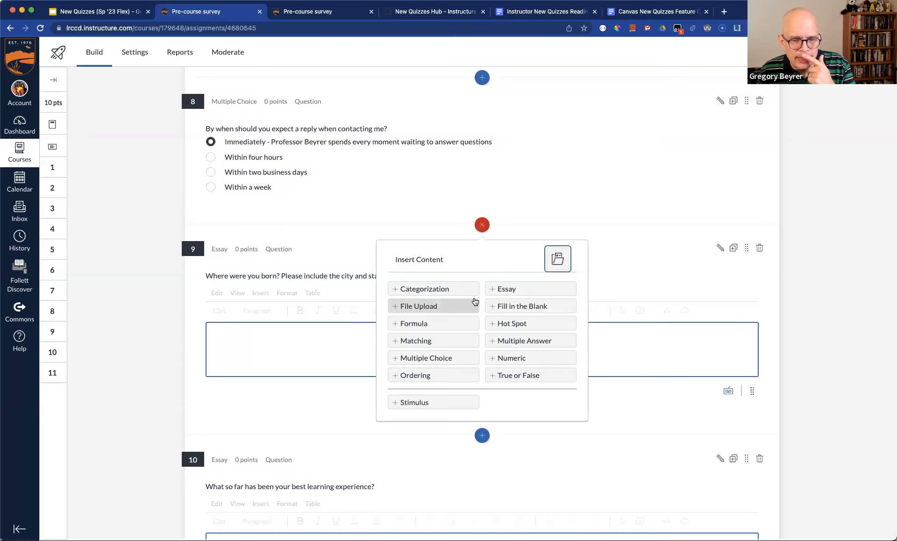
click(519, 306)
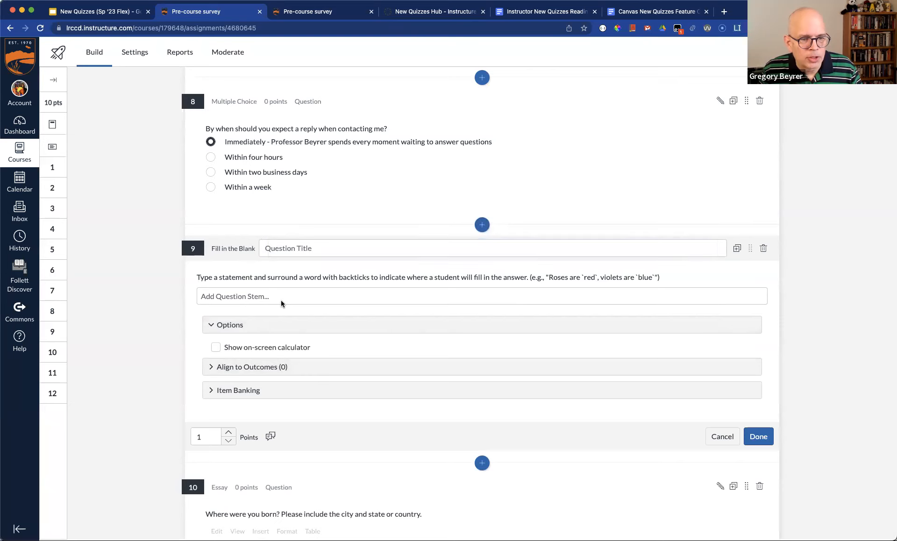
click(281, 299)
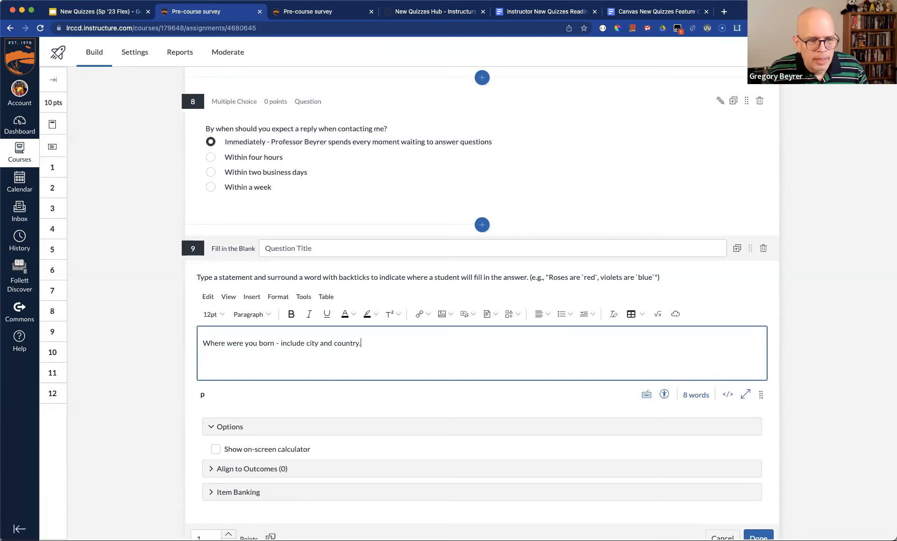
scroll(342, 261, down, 5)
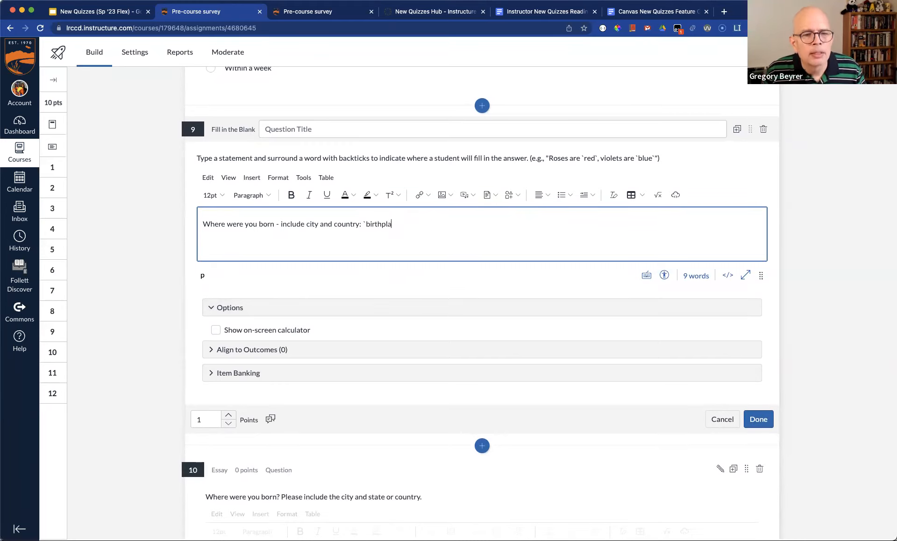
text(`)
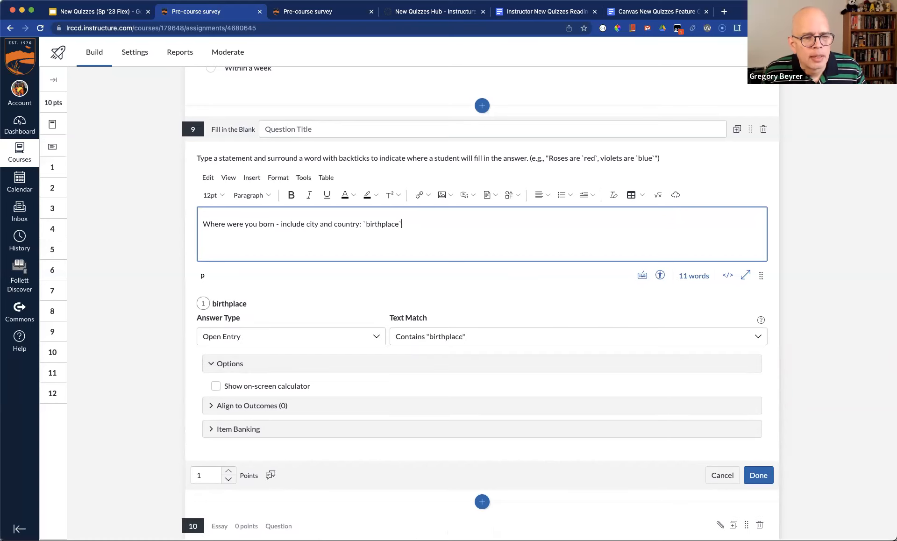
scroll(487, 240, down, 1)
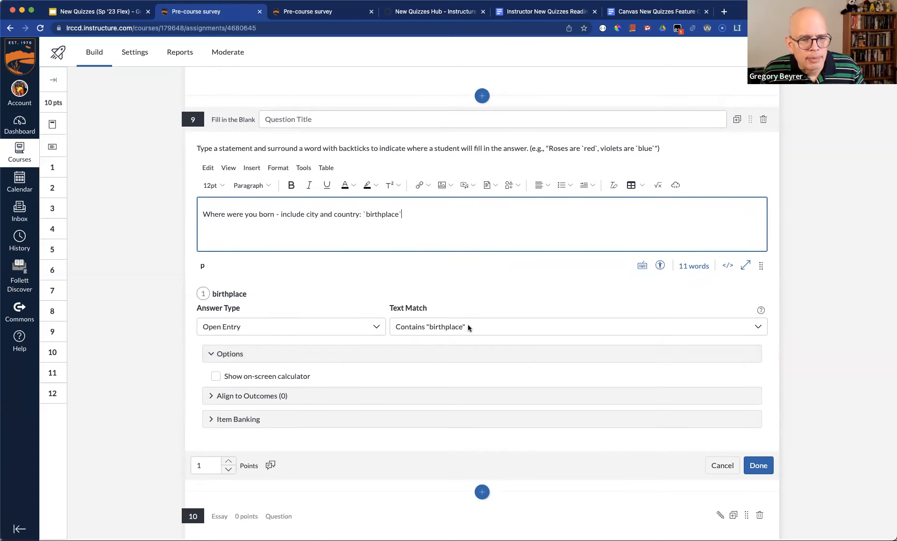
click(758, 465)
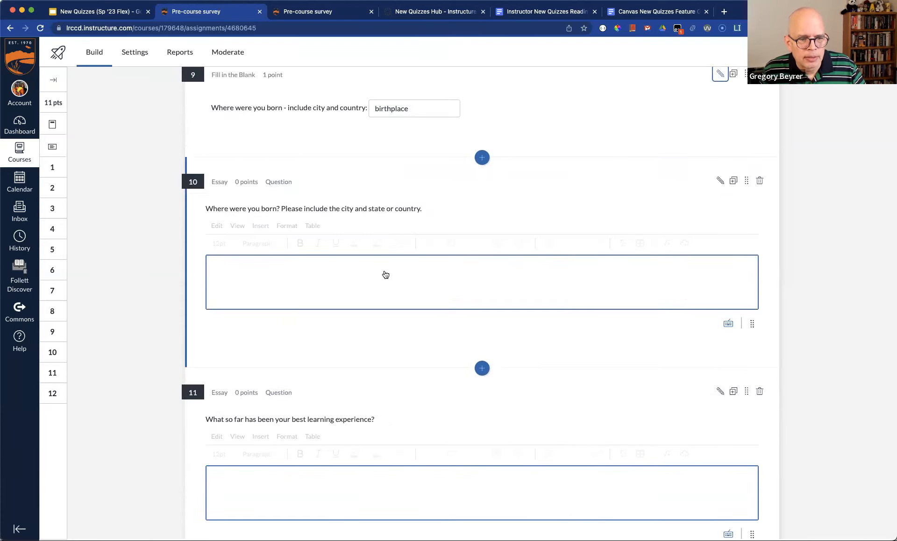
Remove the essay questions about where students were born and their best learning experience from the survey.
click(760, 181)
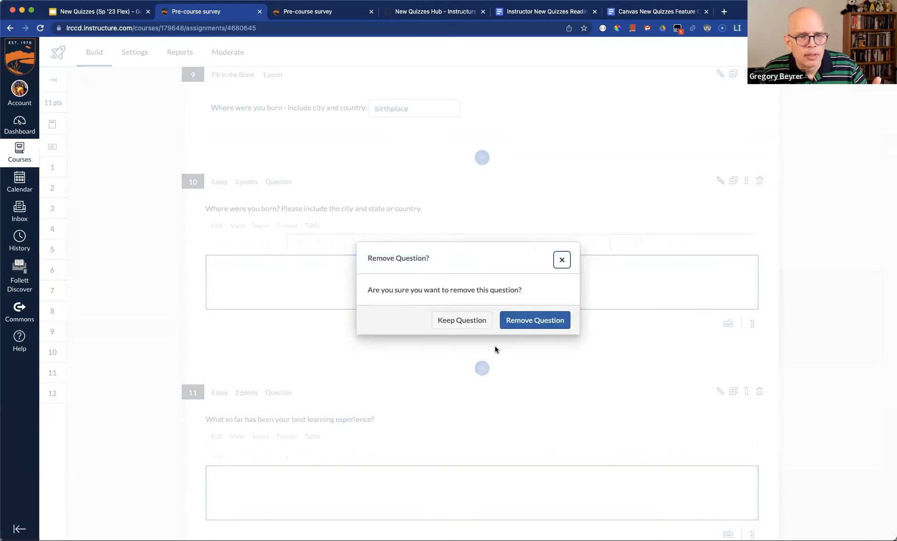
click(537, 320)
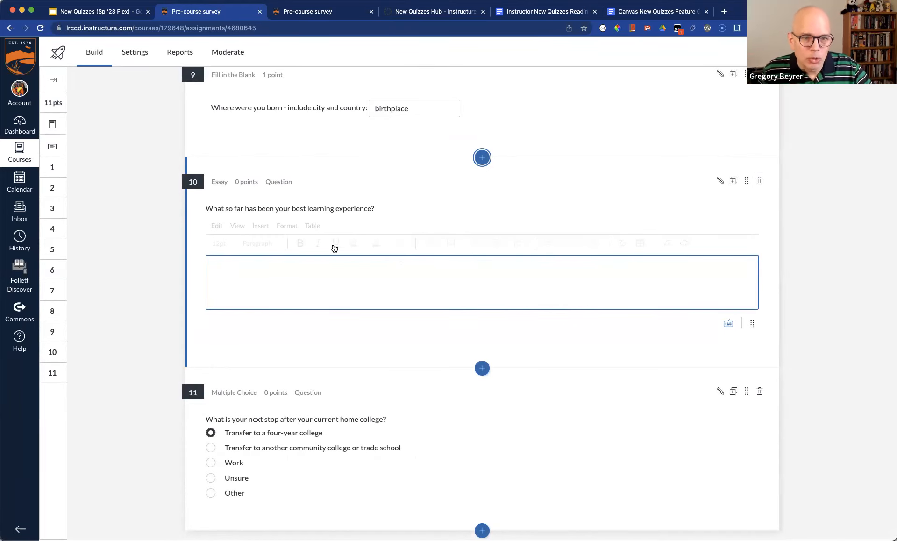
click(760, 181)
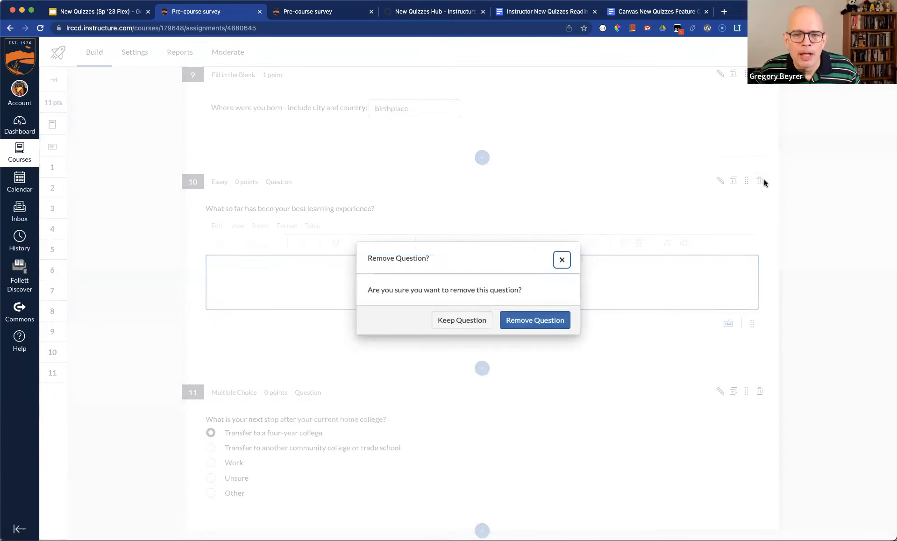
click(518, 322)
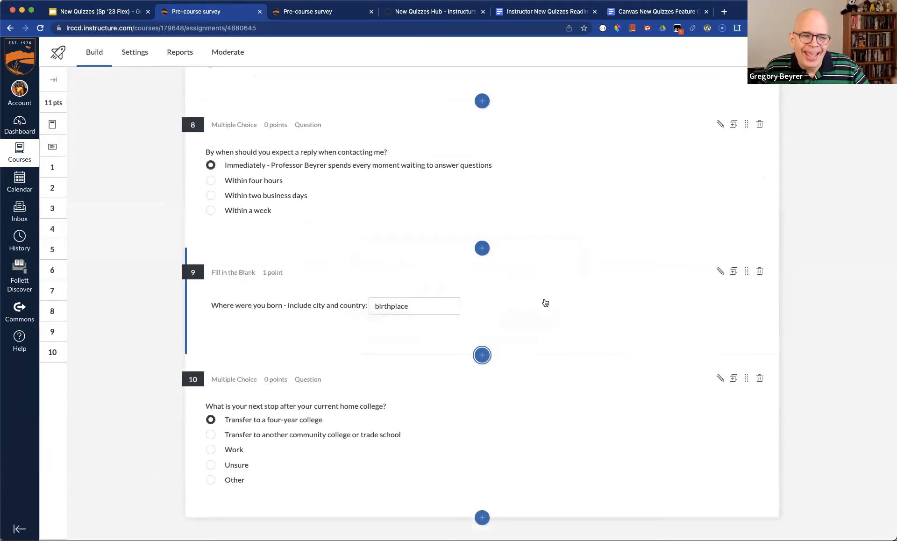
Preview the revised survey, enter "Sacramento, CA" as the answer to question 9, and submit the attempt with the other questions unanswered.
scroll(549, 301, up, 15)
scroll(550, 298, down, 15)
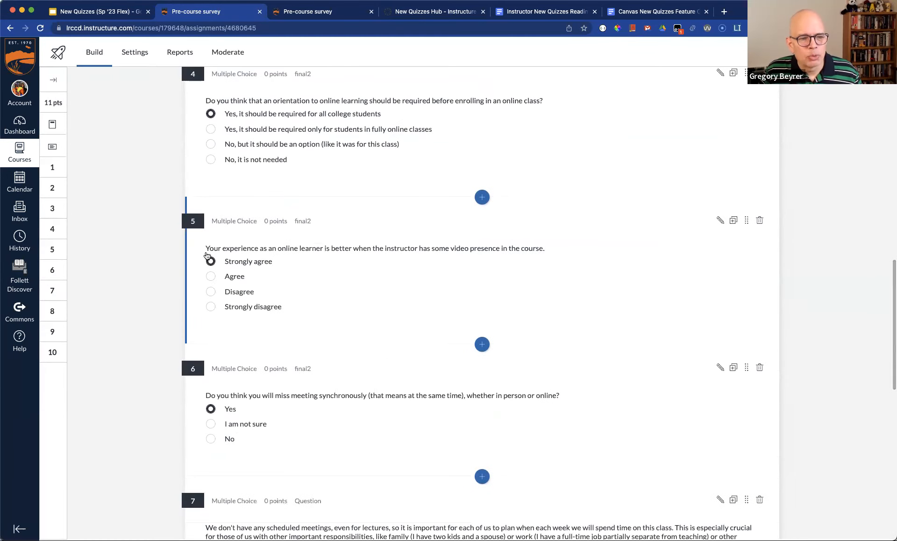
scroll(324, 418, down, 7)
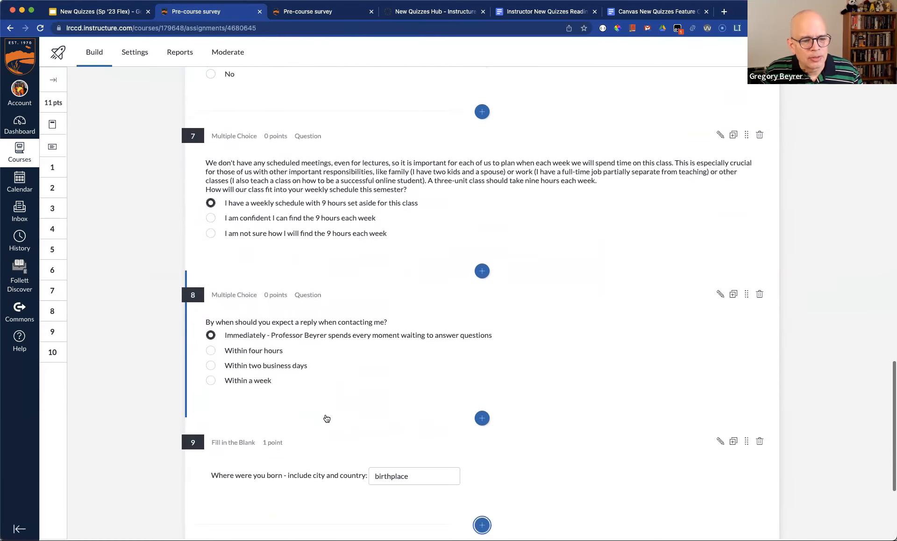
scroll(391, 347, up, 20)
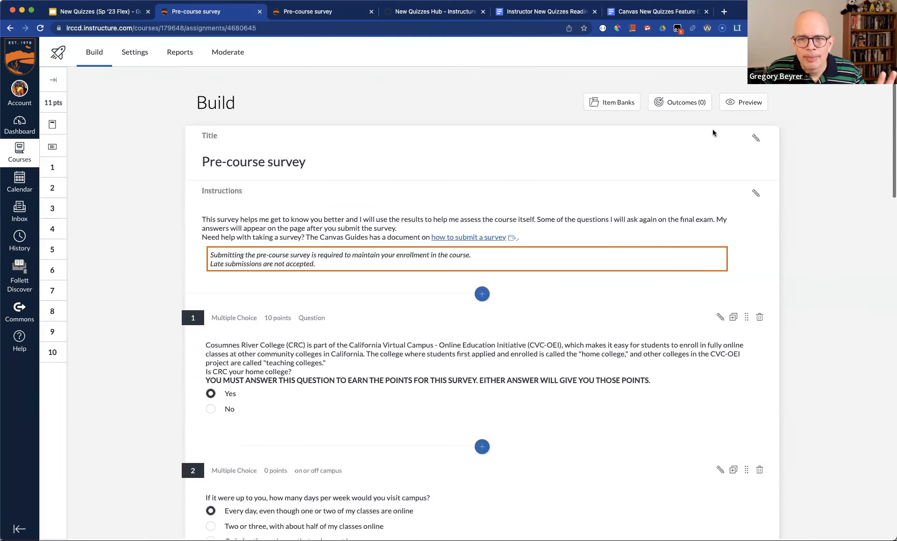
click(743, 101)
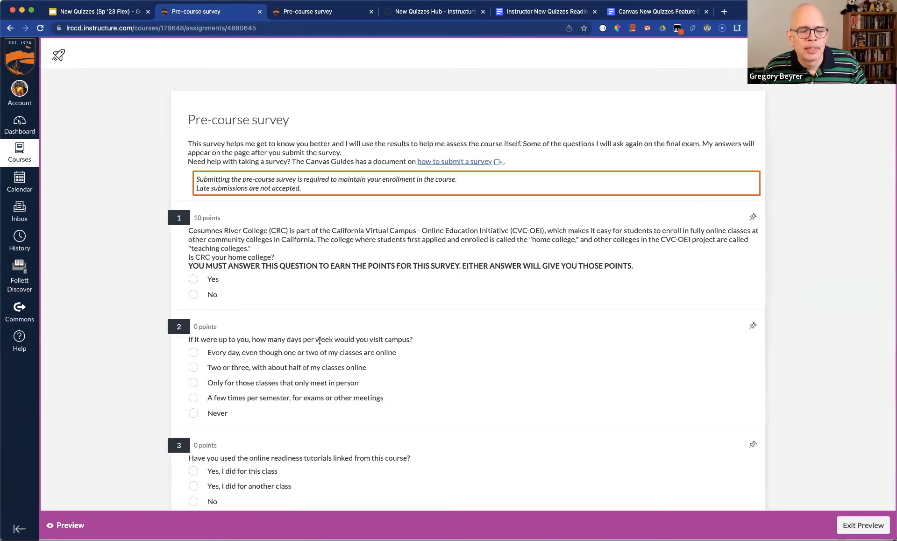
scroll(413, 313, down, 15)
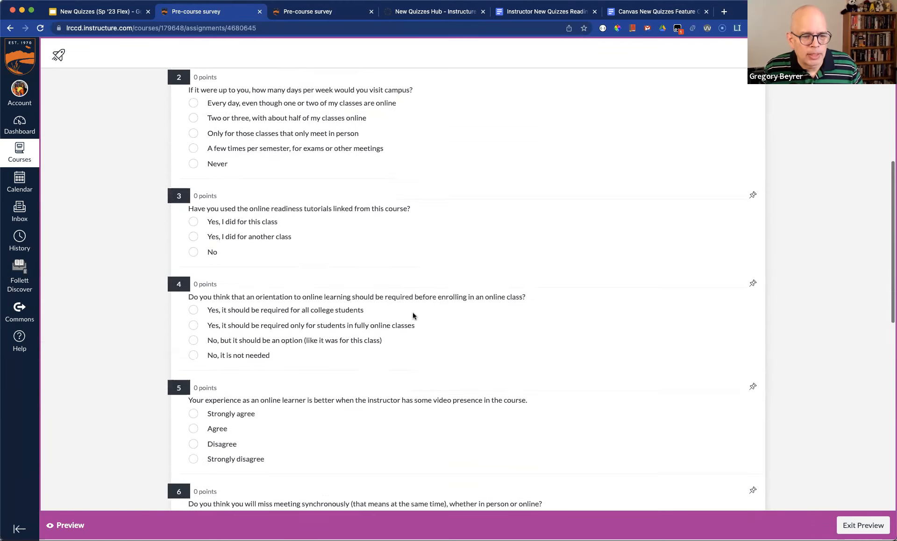
scroll(413, 316, down, 5)
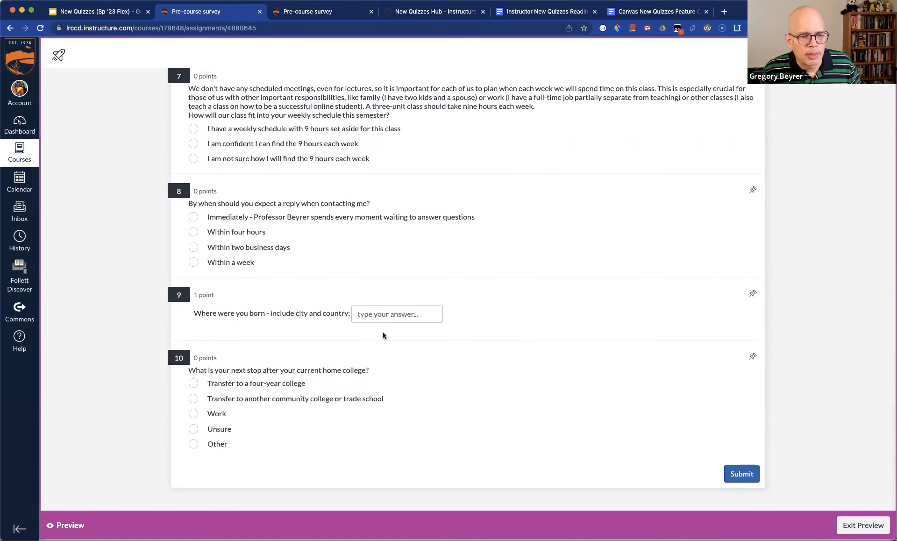
click(395, 314)
text(Sacramento, CA)
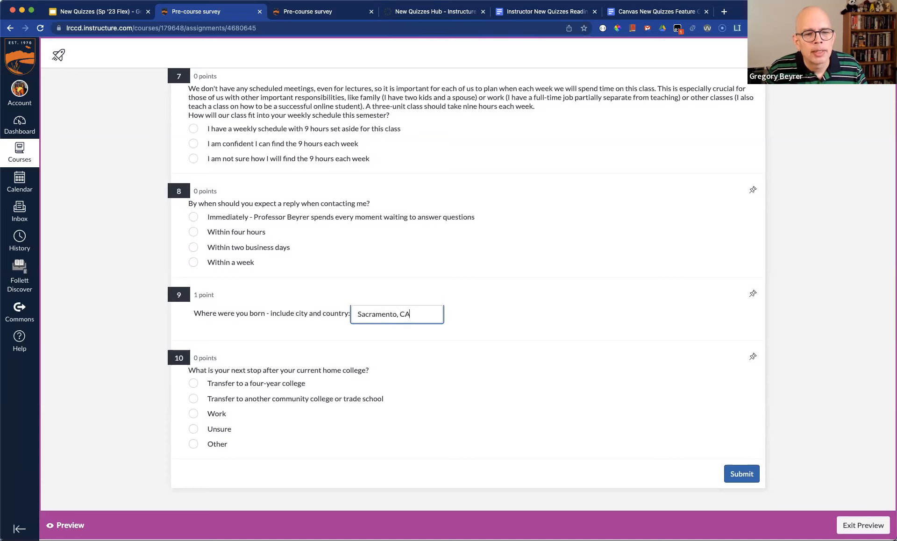
click(747, 479)
click(562, 395)
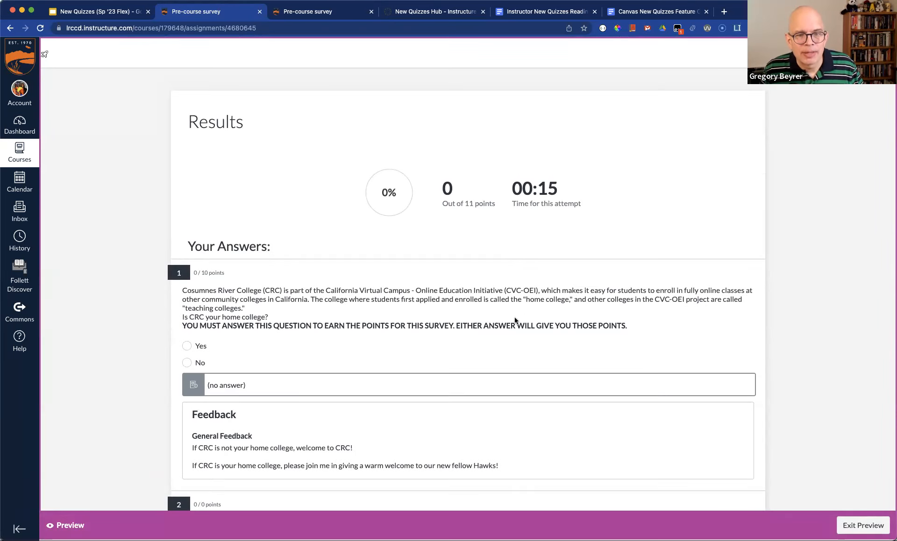
Check how the fill-in-the-blank answer to question 9 is scored and displayed in the preview results.
scroll(513, 322, down, 12)
scroll(513, 326, down, 15)
scroll(513, 326, down, 5)
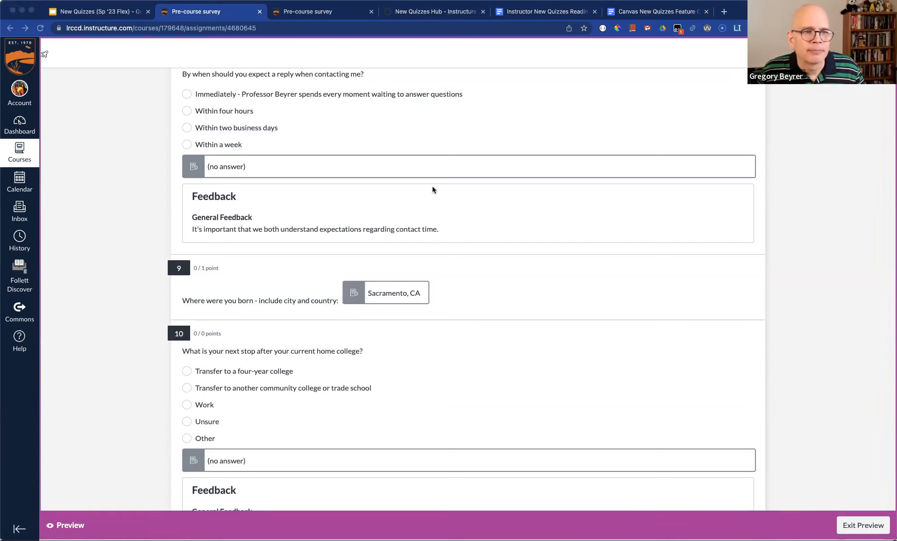
Switch to the New Quizzes slide presentation and advance past the "Two topics today" slide.
click(447, 216)
key(ctrl+shift+Tab)
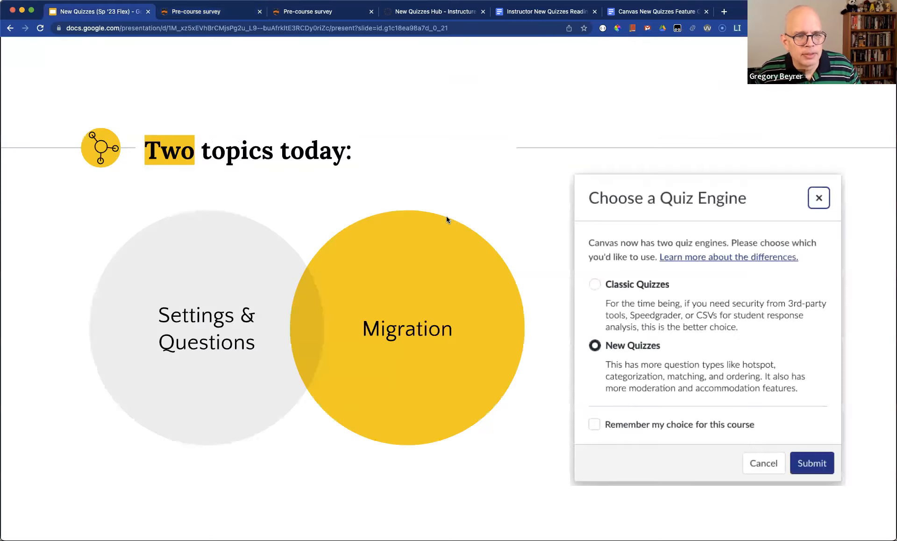
key(Right)
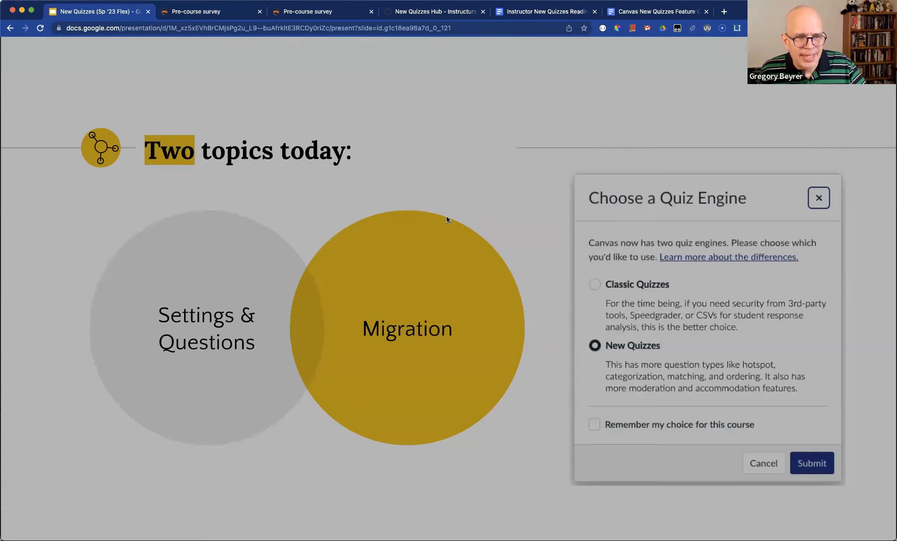